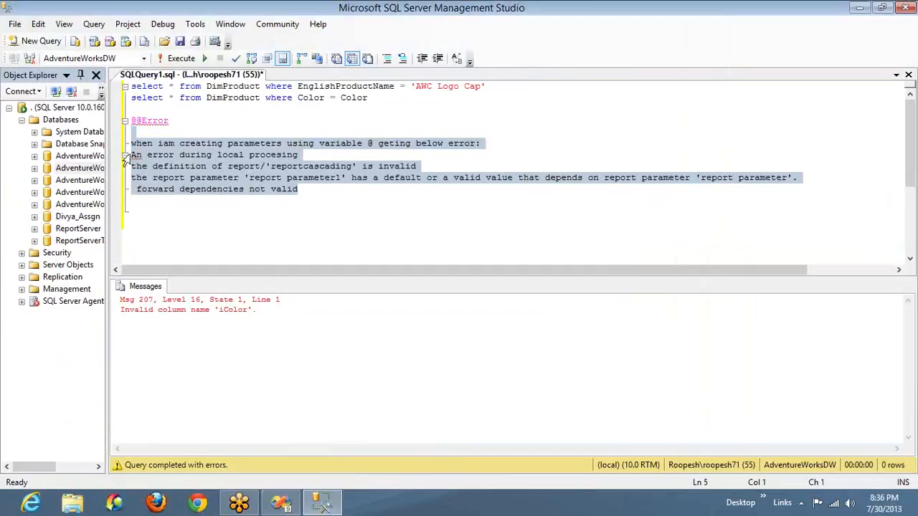
# Compare the forward-dependencies error note in SQL Server Management Studio with the Color field, Color_DS dataset and paramColor parameter in Visual Studio.
pyautogui.hotkey('alt', 'Tab')
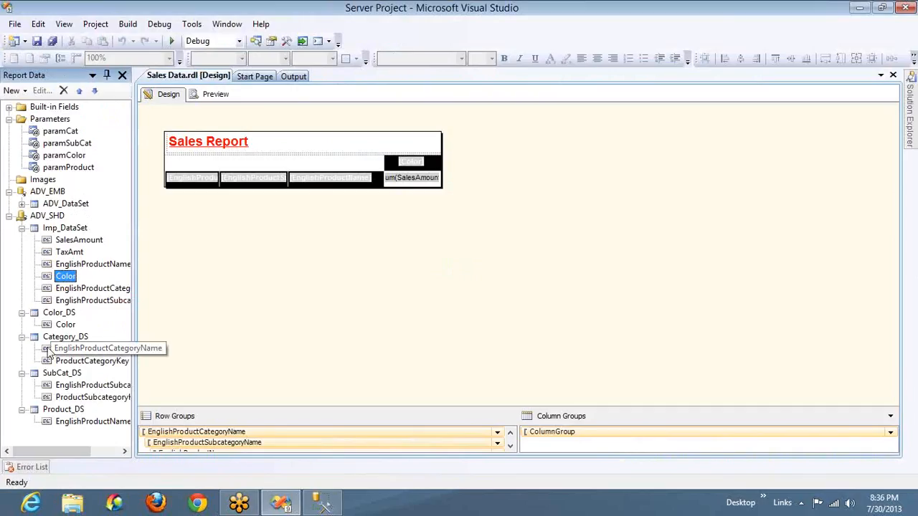
pyautogui.click(61, 313)
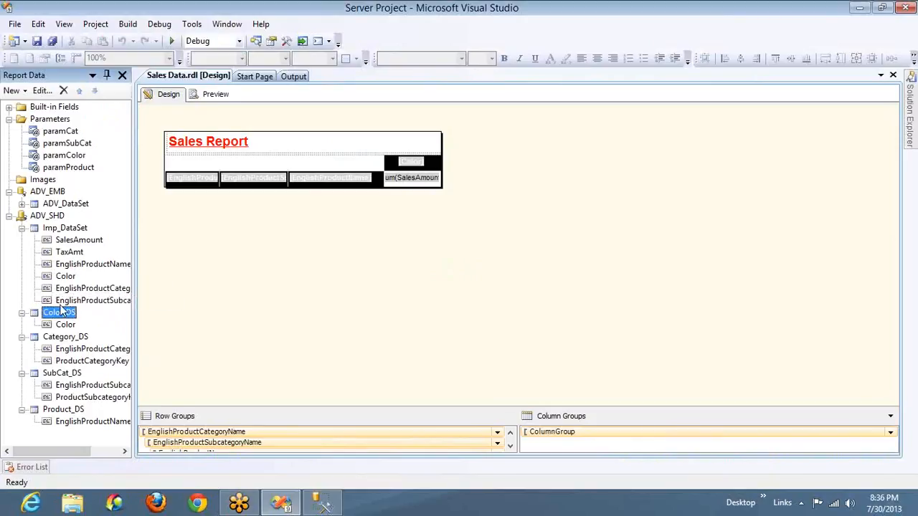
pyautogui.click(64, 276)
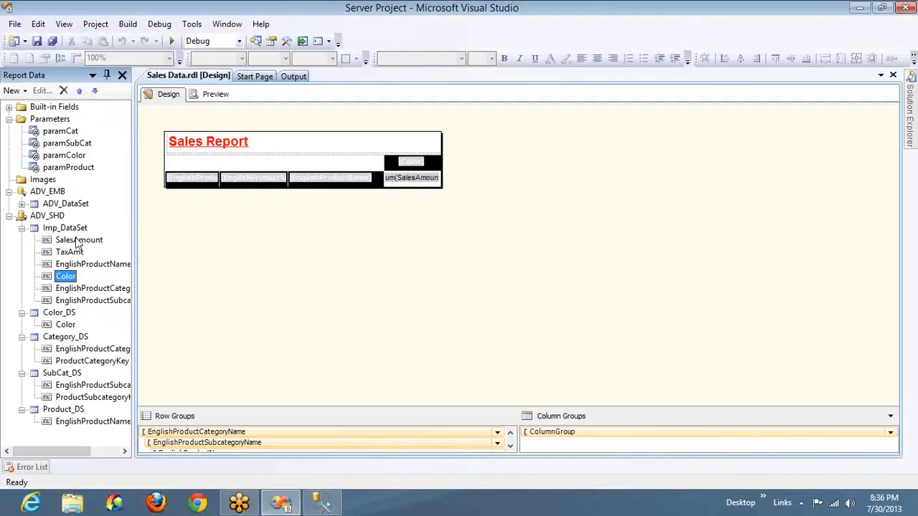
pyautogui.hotkey('alt', 'Tab')
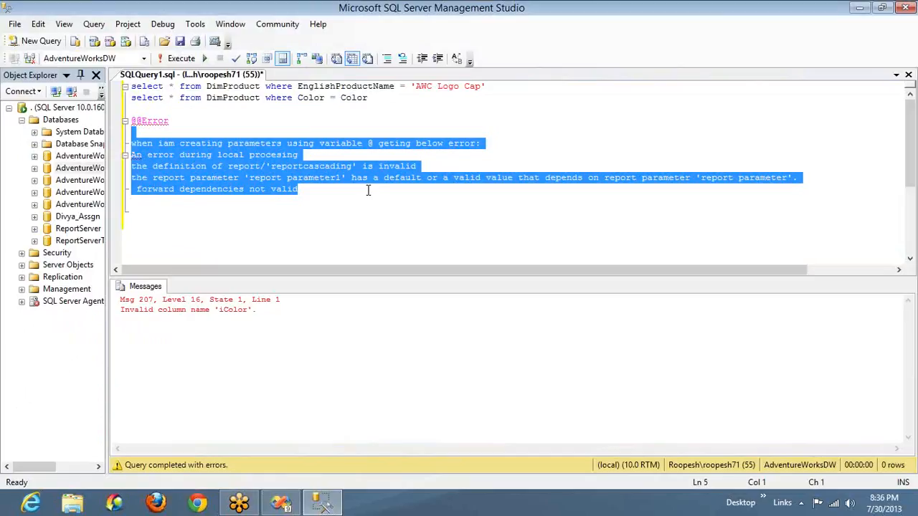
pyautogui.hotkey('alt', 'Tab')
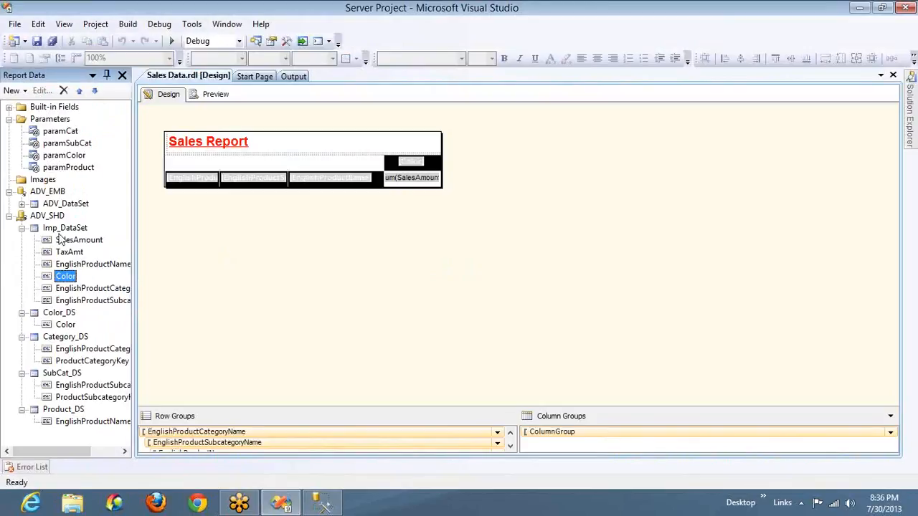
pyautogui.click(69, 155)
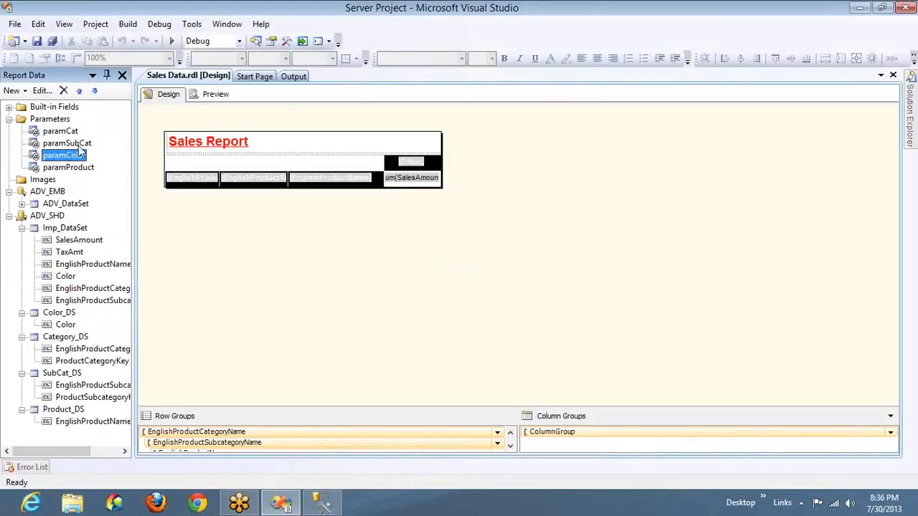
pyautogui.hotkey('alt', 'Tab')
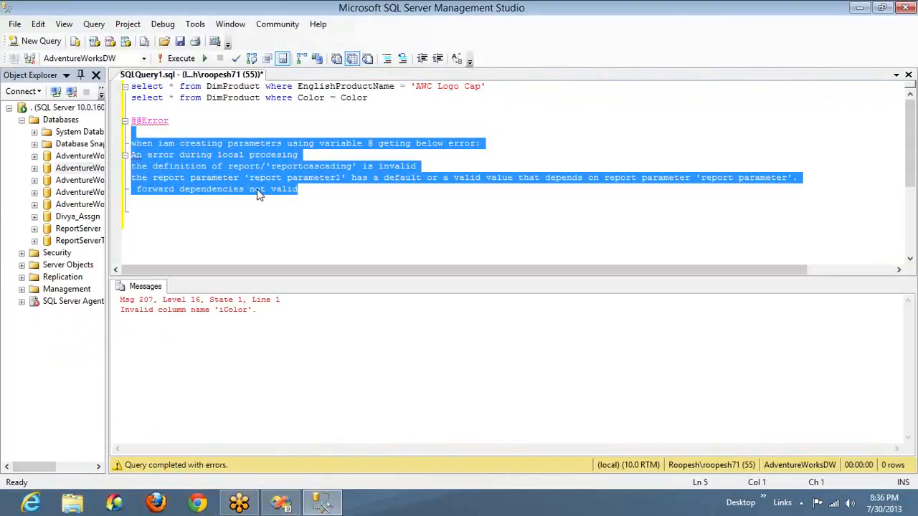
pyautogui.hotkey('alt', 'Tab')
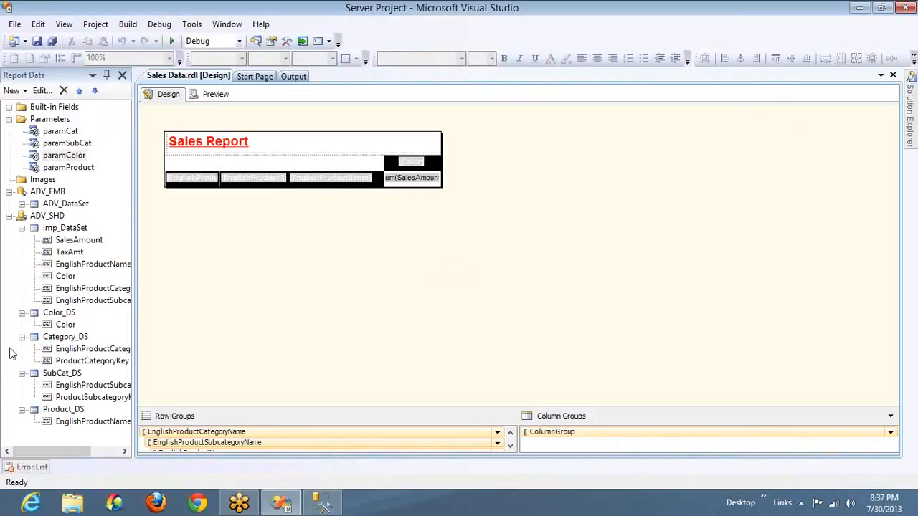
# Set the paramColor parameter's available values to come from Imp_DataSet, with Color as both the value field and label field.
pyautogui.click(63, 278)
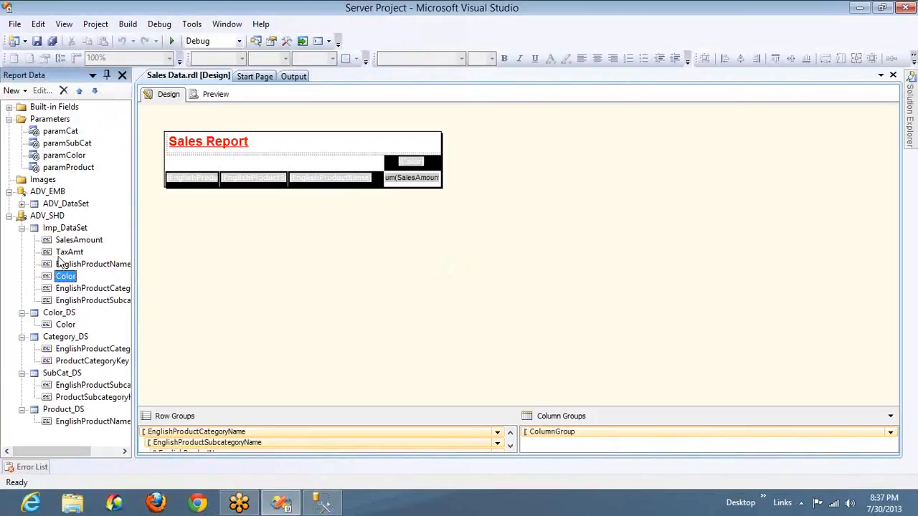
pyautogui.click(64, 156)
pyautogui.doubleClick(64, 156)
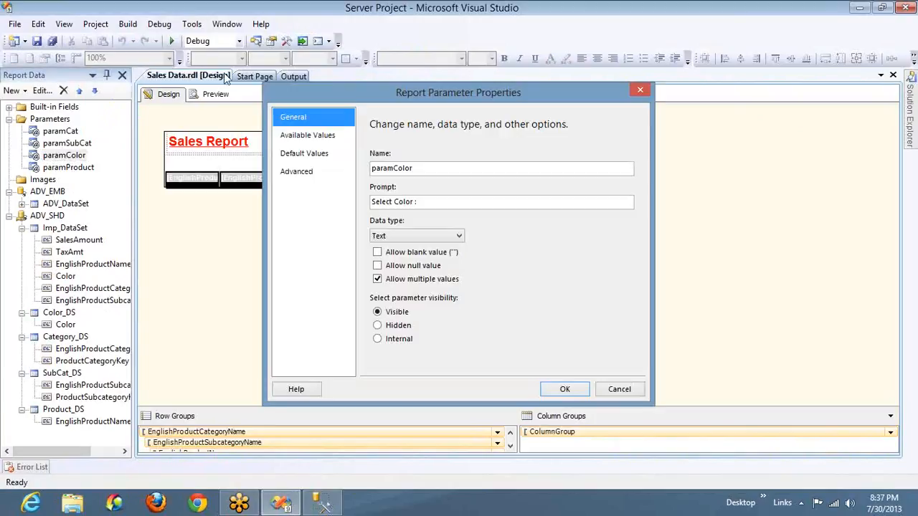
pyautogui.click(305, 136)
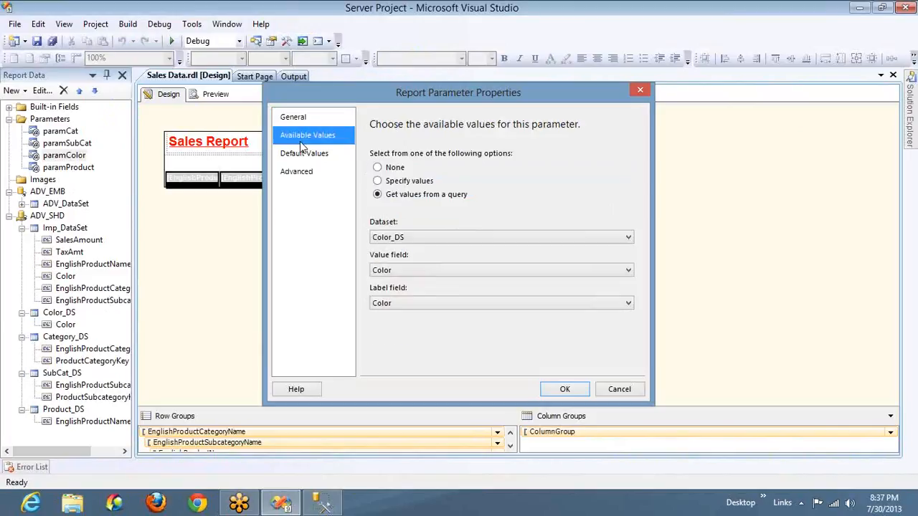
pyautogui.click(477, 243)
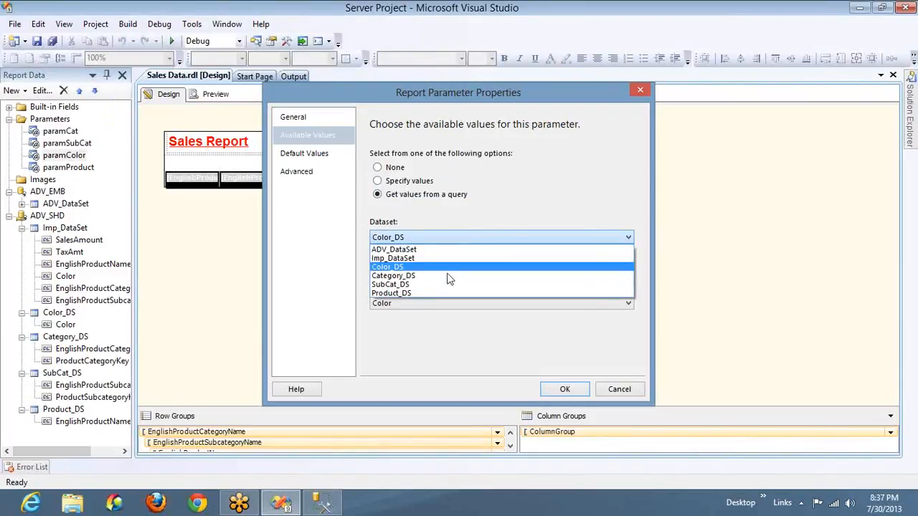
pyautogui.click(442, 260)
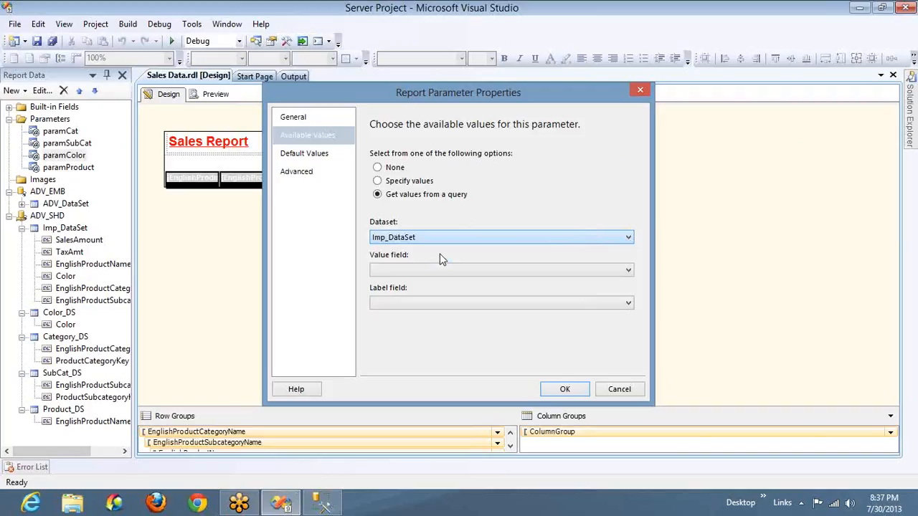
pyautogui.click(446, 269)
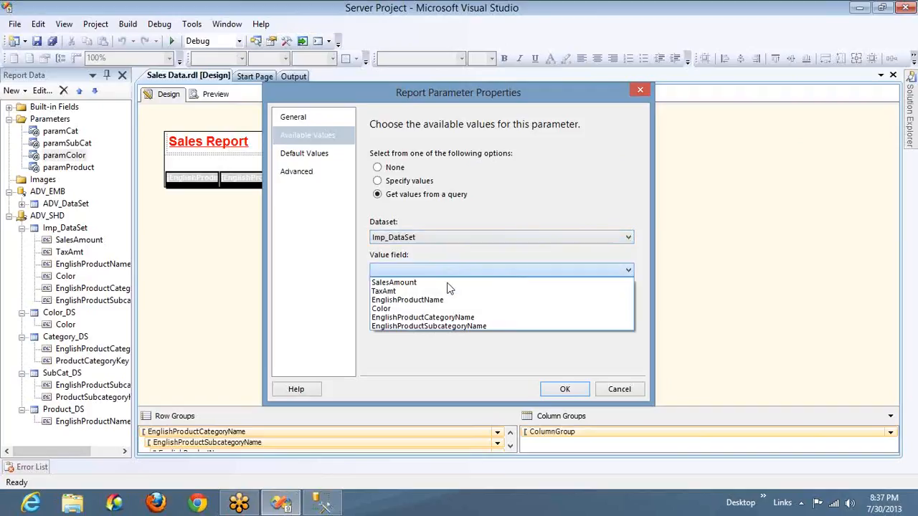
pyautogui.click(452, 309)
pyautogui.click(461, 307)
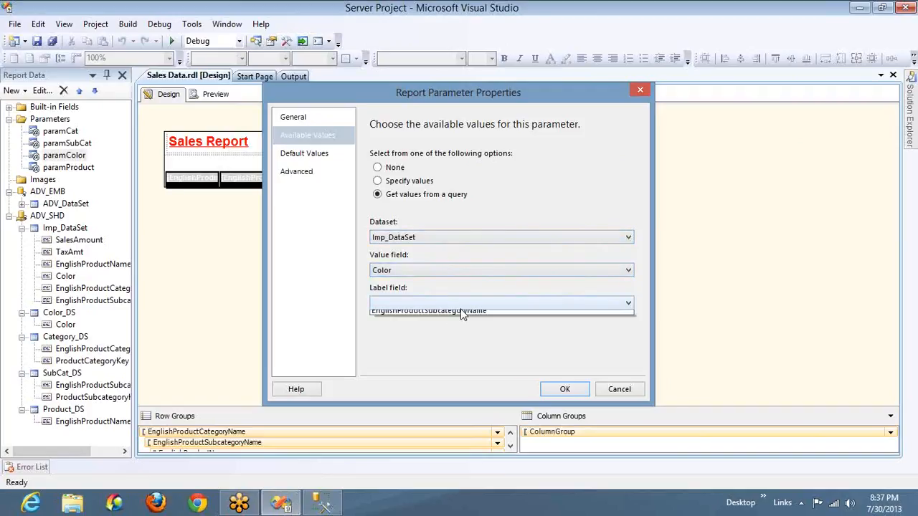
pyautogui.click(461, 341)
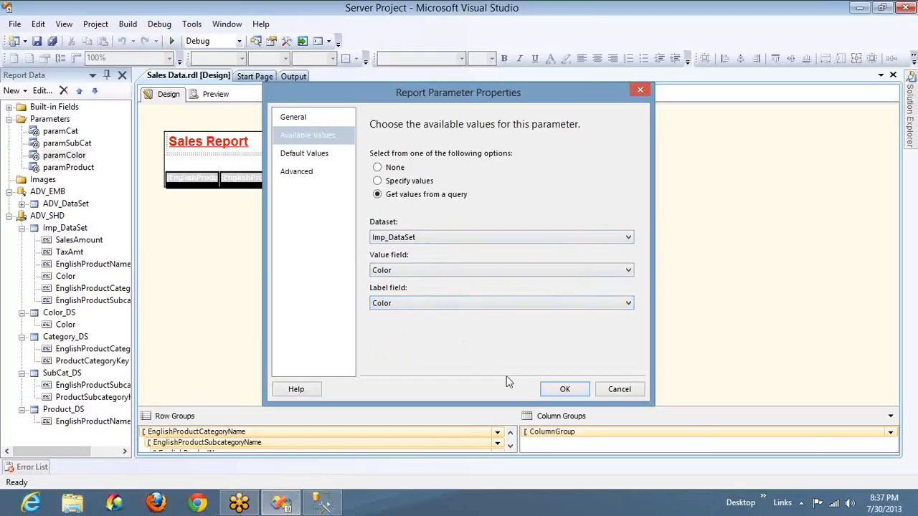
pyautogui.click(563, 390)
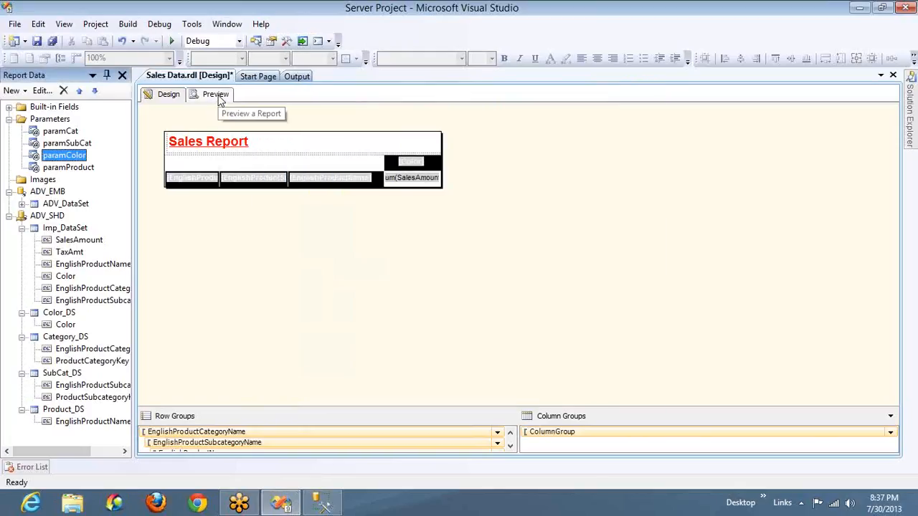
# Preview the Sales Data report to check the parameter change, close the build output, and return to the report design.
pyautogui.click(218, 97)
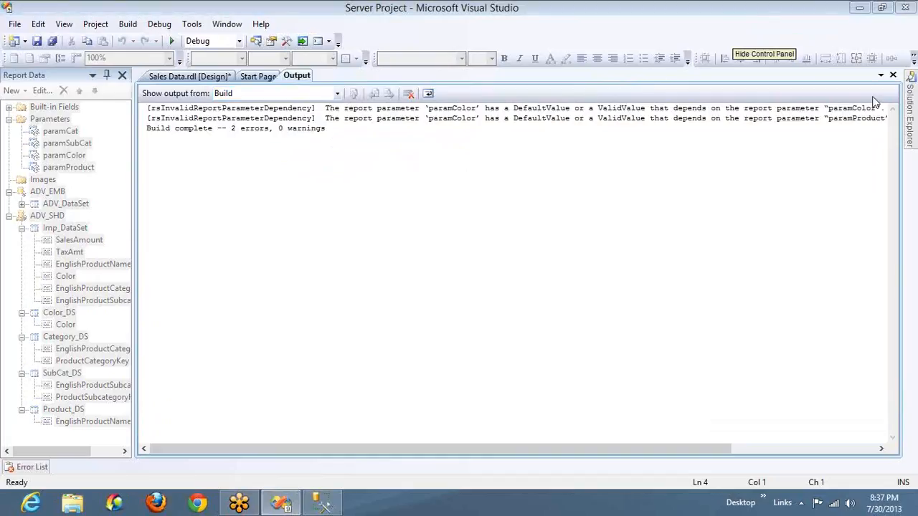
pyautogui.click(893, 75)
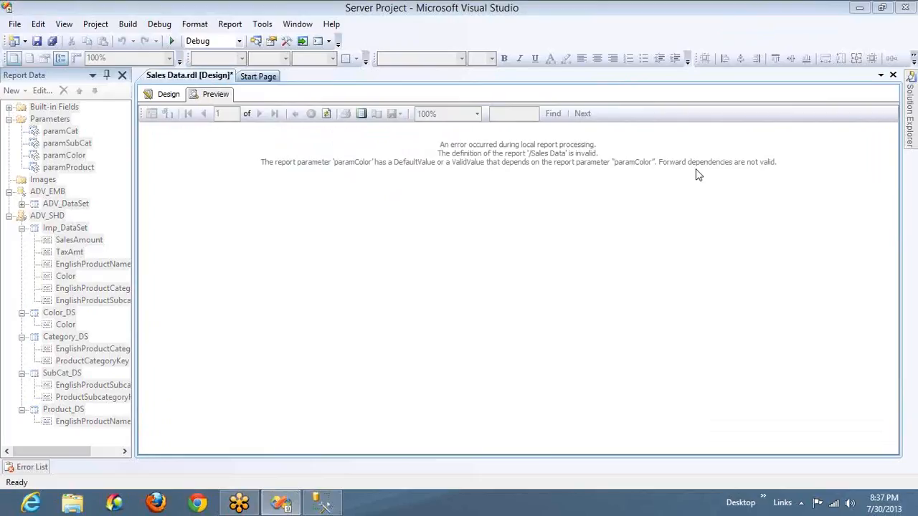
pyautogui.click(171, 95)
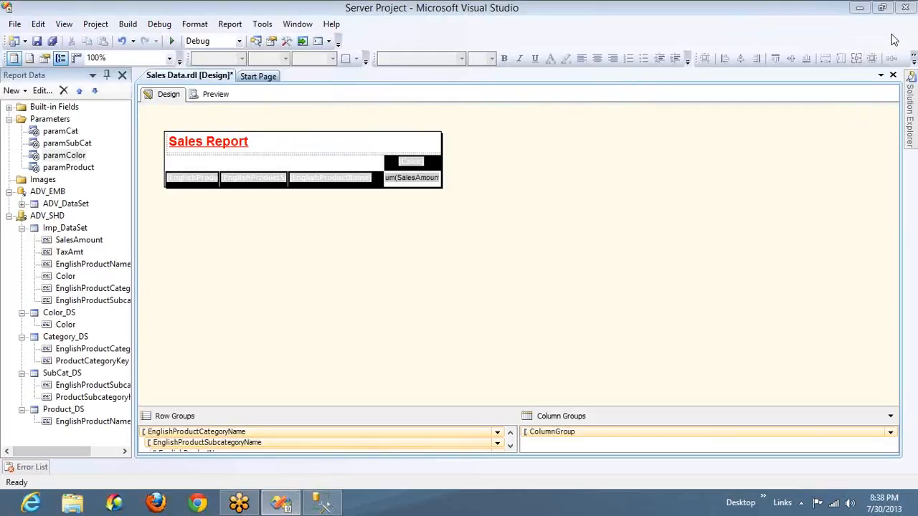
pyautogui.rightClick(733, 195)
pyautogui.click(741, 204)
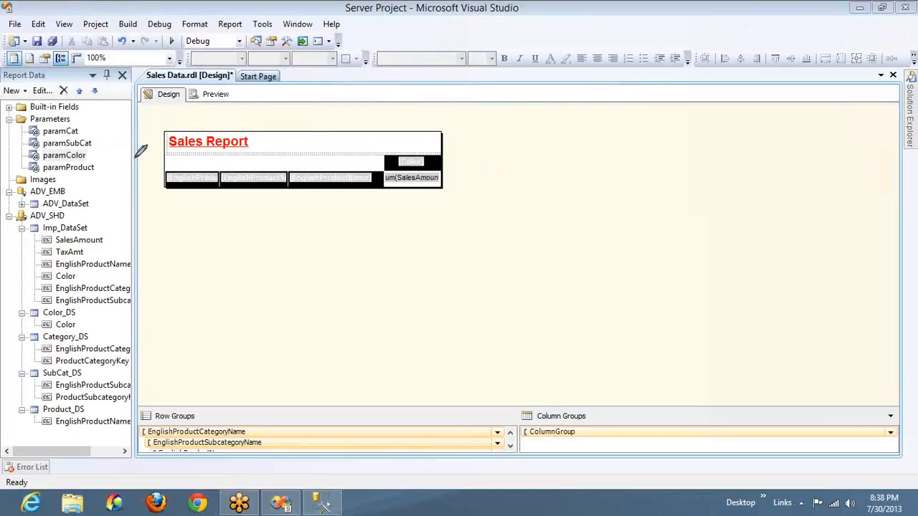
pyautogui.moveTo(135, 159)
pyautogui.mouseDown()
pyautogui.moveTo(82, 147)
pyautogui.moveTo(84, 157)
pyautogui.moveTo(92, 153)
pyautogui.mouseUp()
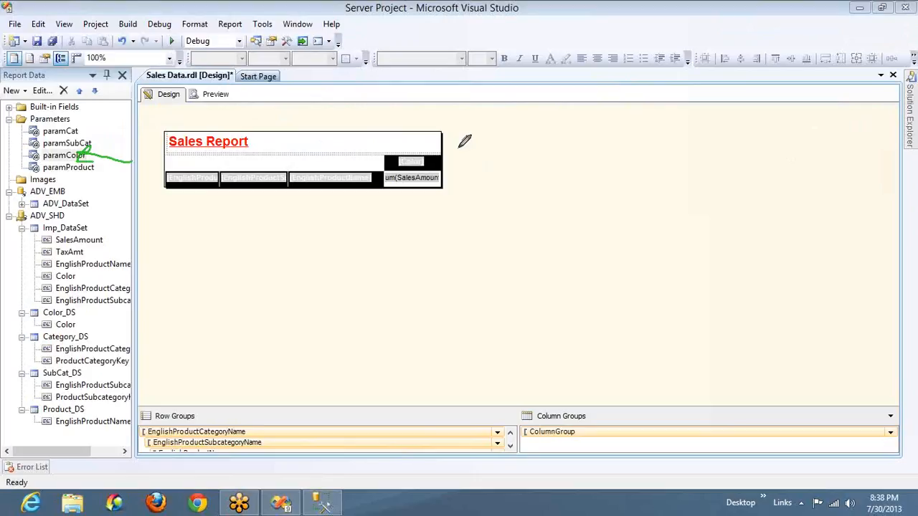
pyautogui.moveTo(435, 152)
pyautogui.mouseDown()
pyautogui.moveTo(548, 151)
pyautogui.moveTo(549, 166)
pyautogui.mouseUp()
pyautogui.moveTo(439, 192); pyautogui.dragTo(494, 192)
pyautogui.moveTo(552, 191)
pyautogui.mouseDown()
pyautogui.moveTo(567, 192)
pyautogui.moveTo(551, 198)
pyautogui.mouseUp()
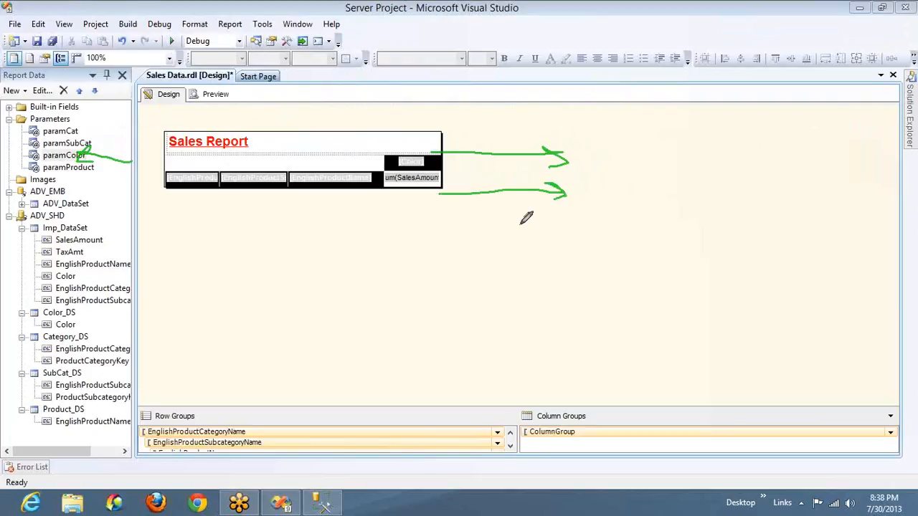
pyautogui.moveTo(439, 229)
pyautogui.mouseDown()
pyautogui.moveTo(584, 229)
pyautogui.moveTo(567, 241)
pyautogui.mouseUp()
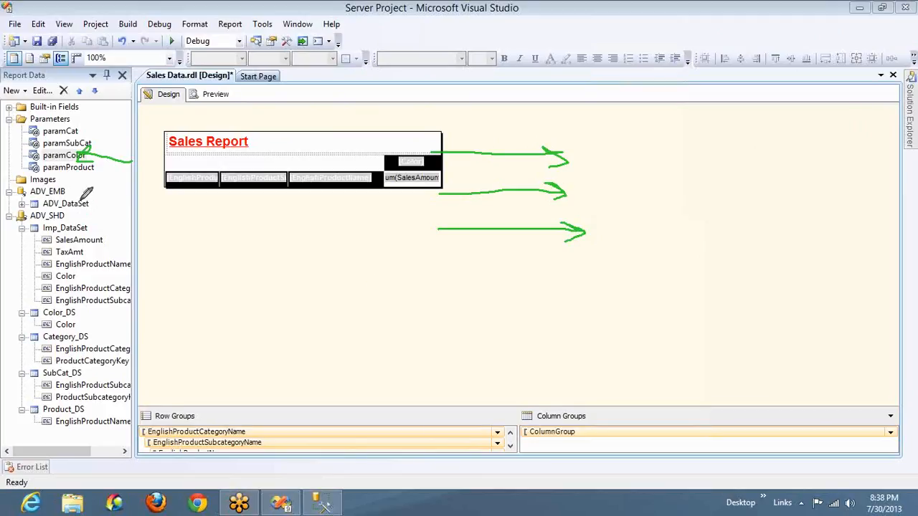
pyautogui.moveTo(78, 203); pyautogui.dragTo(3, 230)
pyautogui.moveTo(51, 295)
pyautogui.mouseDown()
pyautogui.moveTo(72, 185)
pyautogui.moveTo(27, 212)
pyautogui.mouseUp()
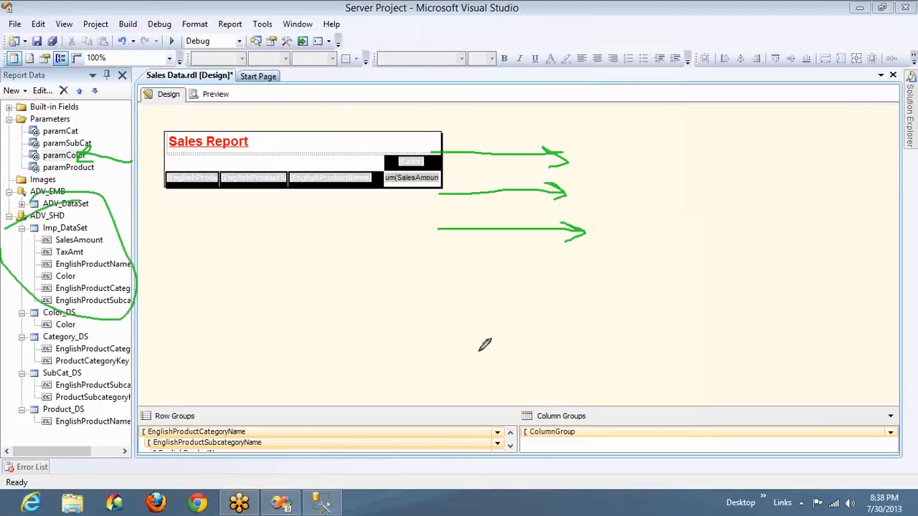
pyautogui.moveTo(433, 264)
pyautogui.mouseDown()
pyautogui.moveTo(587, 256)
pyautogui.moveTo(561, 289)
pyautogui.mouseUp()
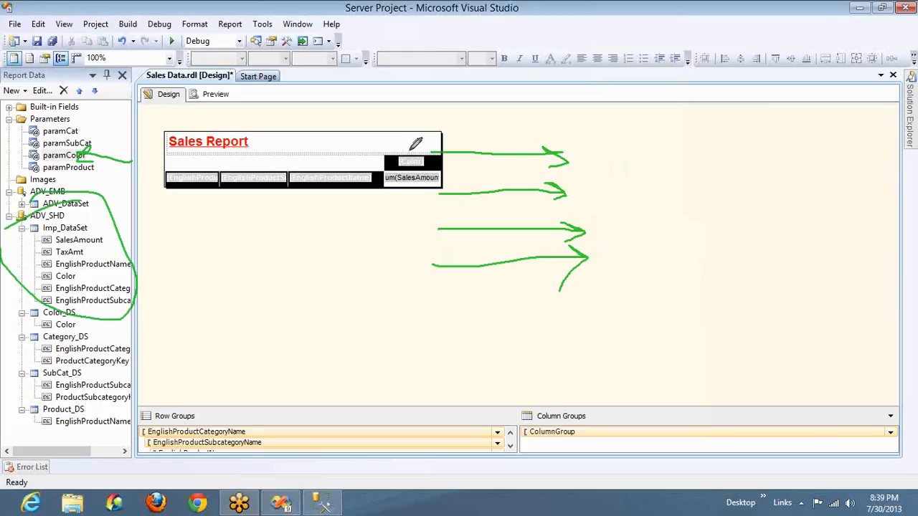
pyautogui.moveTo(408, 152)
pyautogui.mouseDown()
pyautogui.moveTo(424, 157)
pyautogui.moveTo(447, 88)
pyautogui.mouseUp()
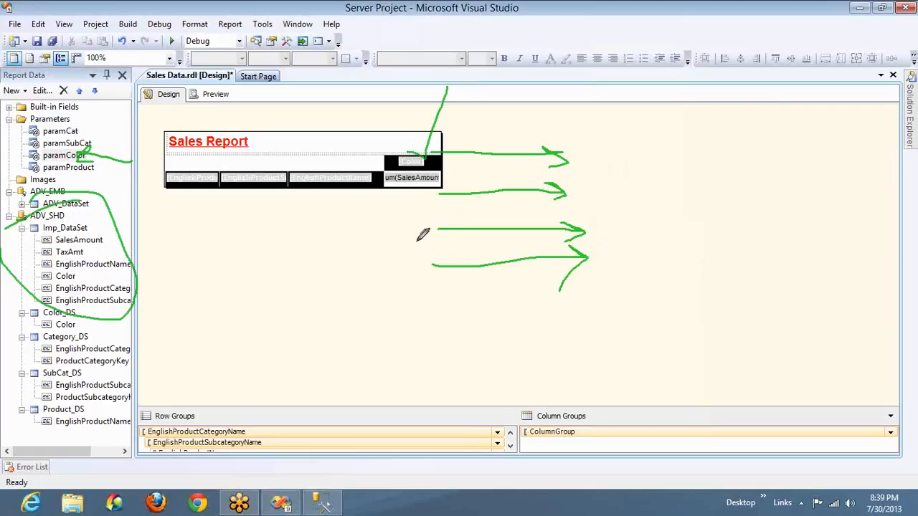
pyautogui.moveTo(405, 228)
pyautogui.mouseDown()
pyautogui.moveTo(415, 235)
pyautogui.moveTo(423, 208)
pyautogui.mouseUp()
pyautogui.moveTo(616, 233)
pyautogui.mouseDown()
pyautogui.moveTo(665, 231)
pyautogui.moveTo(649, 174)
pyautogui.moveTo(595, 156)
pyautogui.moveTo(595, 171)
pyautogui.moveTo(617, 149)
pyautogui.mouseUp()
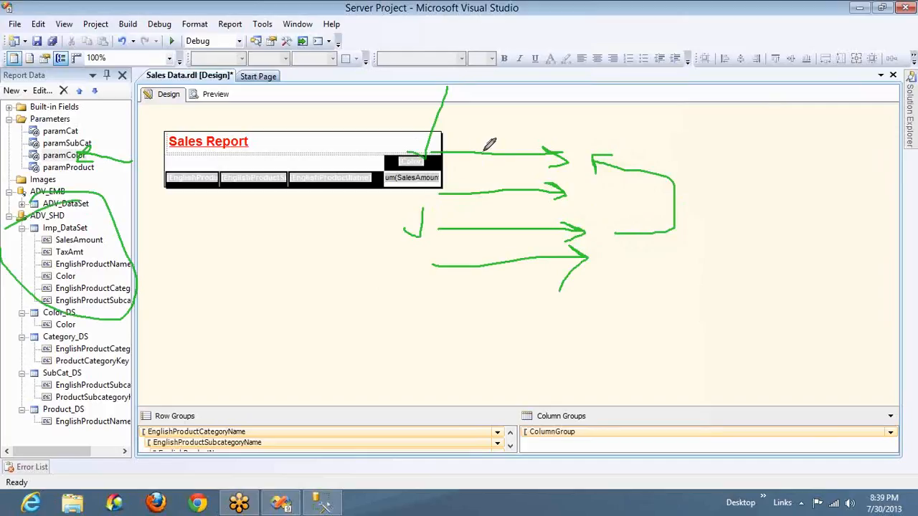
pyautogui.moveTo(452, 152)
pyautogui.mouseDown()
pyautogui.moveTo(428, 204)
pyautogui.moveTo(430, 238)
pyautogui.moveTo(429, 208)
pyautogui.mouseUp()
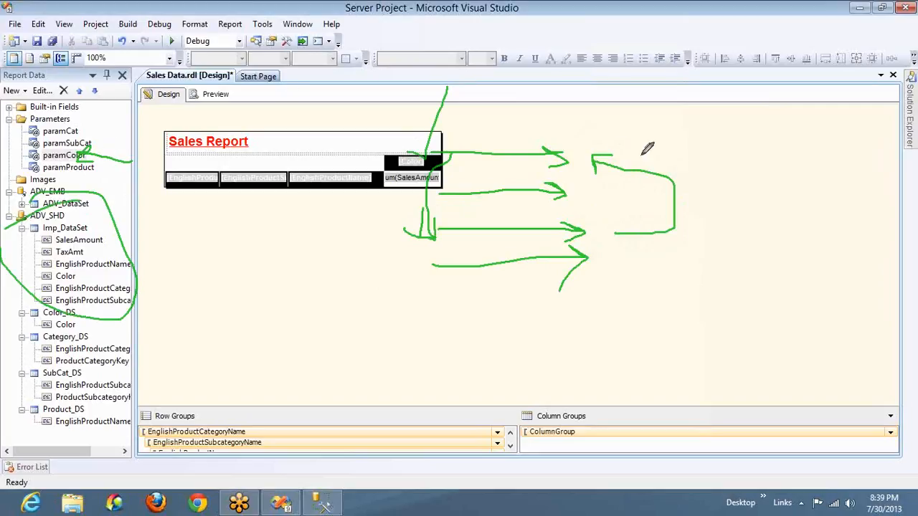
pyautogui.rightClick(734, 218)
pyautogui.click(746, 253)
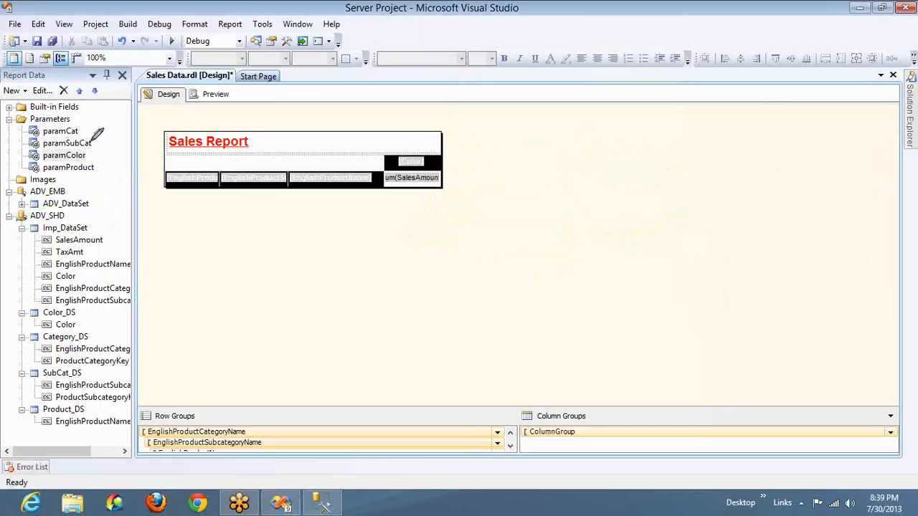
pyautogui.moveTo(92, 140)
pyautogui.mouseDown()
pyautogui.moveTo(16, 159)
pyautogui.moveTo(97, 162)
pyautogui.moveTo(68, 140)
pyautogui.moveTo(93, 145)
pyautogui.mouseUp()
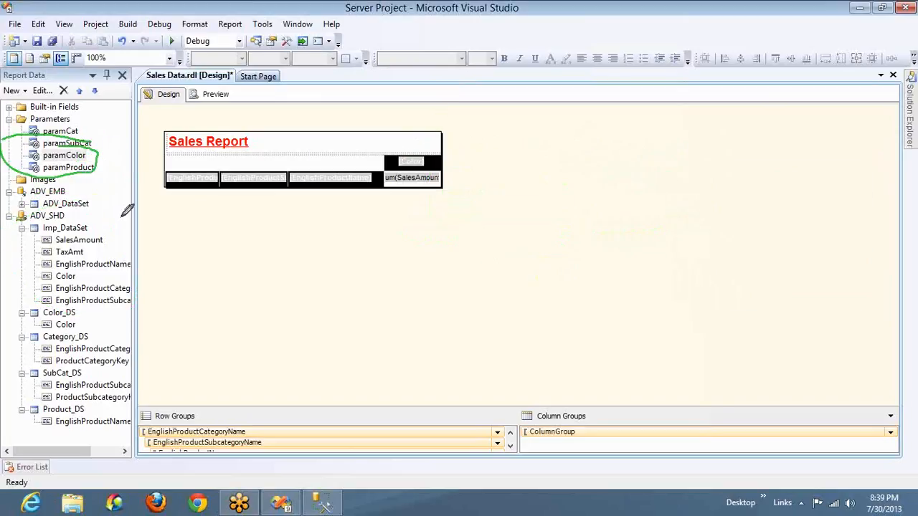
pyautogui.moveTo(71, 222)
pyautogui.mouseDown()
pyautogui.moveTo(70, 293)
pyautogui.moveTo(98, 216)
pyautogui.moveTo(72, 230)
pyautogui.moveTo(121, 237)
pyautogui.moveTo(155, 176)
pyautogui.moveTo(112, 153)
pyautogui.moveTo(131, 158)
pyautogui.mouseUp()
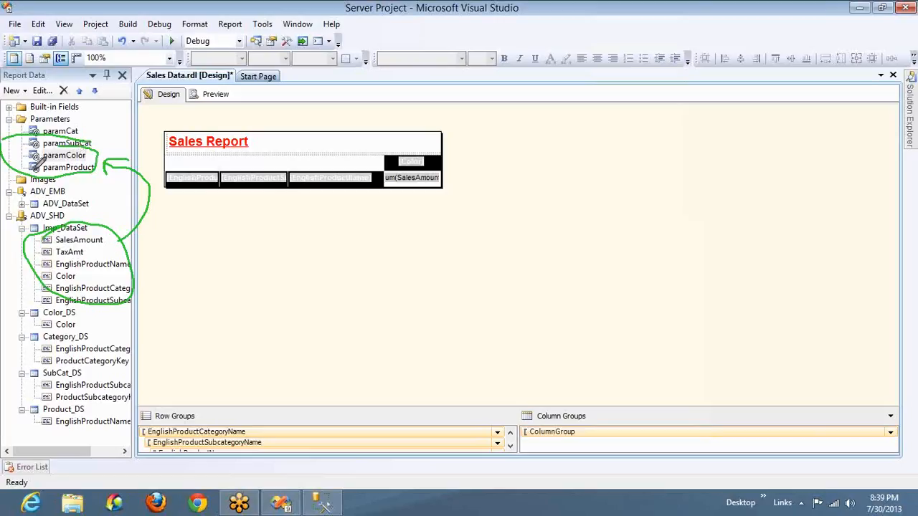
pyautogui.moveTo(34, 163)
pyautogui.mouseDown()
pyautogui.moveTo(10, 208)
pyautogui.moveTo(18, 246)
pyautogui.moveTo(31, 208)
pyautogui.mouseUp()
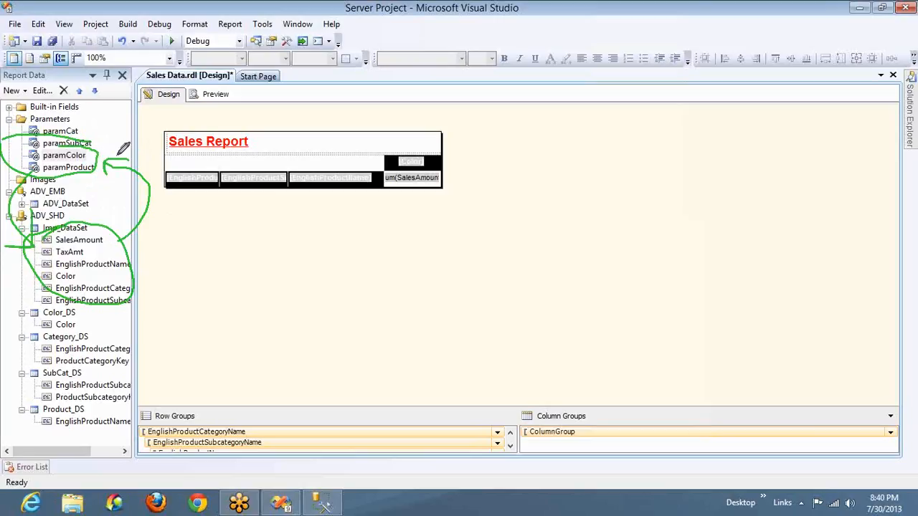
pyautogui.moveTo(122, 152)
pyautogui.mouseDown()
pyautogui.moveTo(143, 151)
pyautogui.moveTo(229, 8)
pyautogui.mouseUp()
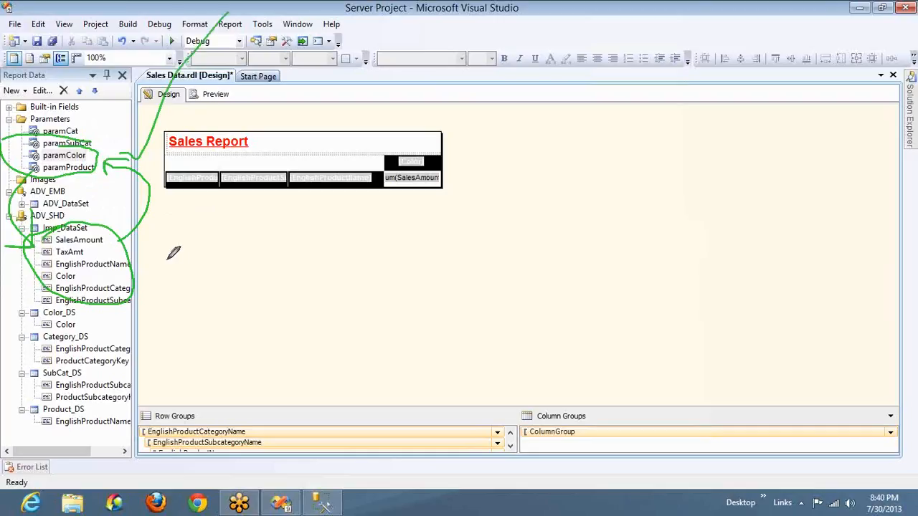
pyautogui.moveTo(169, 258); pyautogui.dragTo(330, 110)
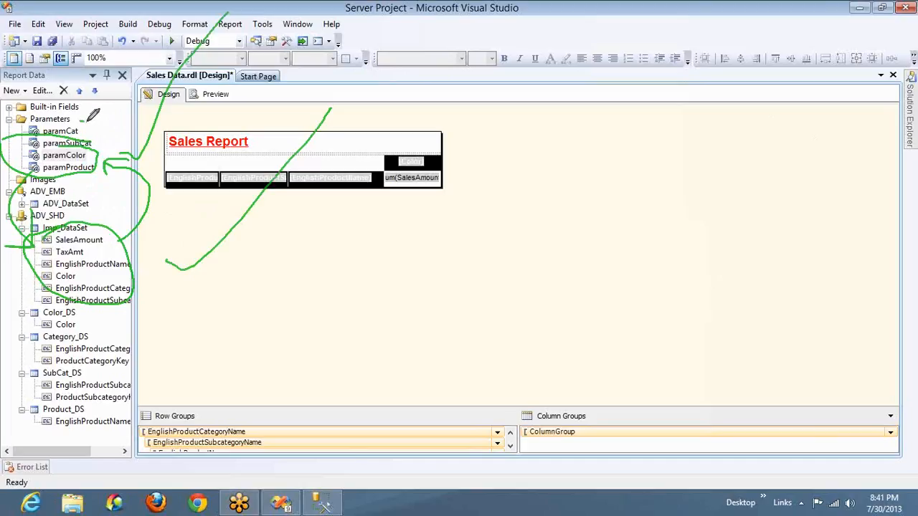
# Examine how the paramColor parameter and the fields of Imp_DataSet depend on each other.
pyautogui.moveTo(81, 121); pyautogui.dragTo(115, 67)
pyautogui.moveTo(170, 309)
pyautogui.mouseDown()
pyautogui.moveTo(389, 307)
pyautogui.moveTo(373, 104)
pyautogui.mouseUp()
pyautogui.moveTo(234, 137); pyautogui.dragTo(144, 135)
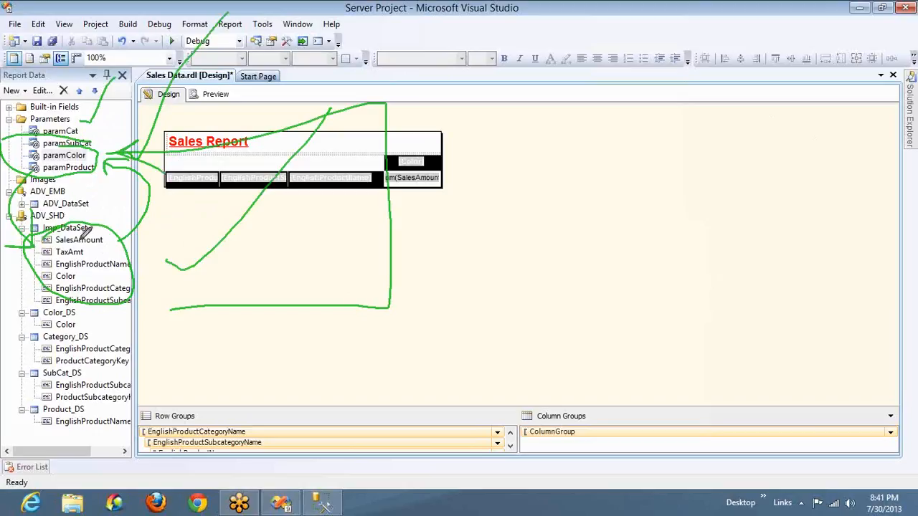
pyautogui.moveTo(11, 188)
pyautogui.mouseDown()
pyautogui.moveTo(28, 322)
pyautogui.moveTo(32, 313)
pyautogui.moveTo(51, 332)
pyautogui.mouseUp()
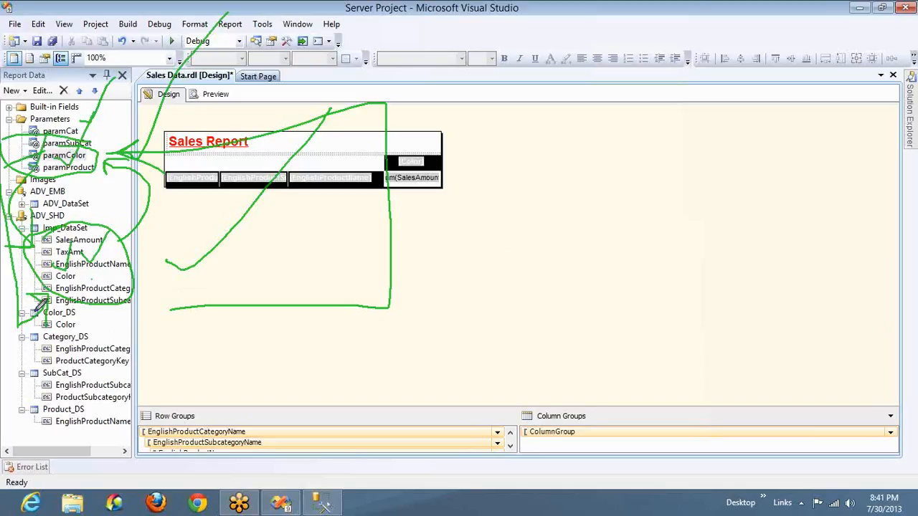
pyautogui.moveTo(31, 308)
pyautogui.mouseDown()
pyautogui.moveTo(101, 307)
pyautogui.moveTo(149, 216)
pyautogui.moveTo(7, 261)
pyautogui.moveTo(32, 333)
pyautogui.mouseUp()
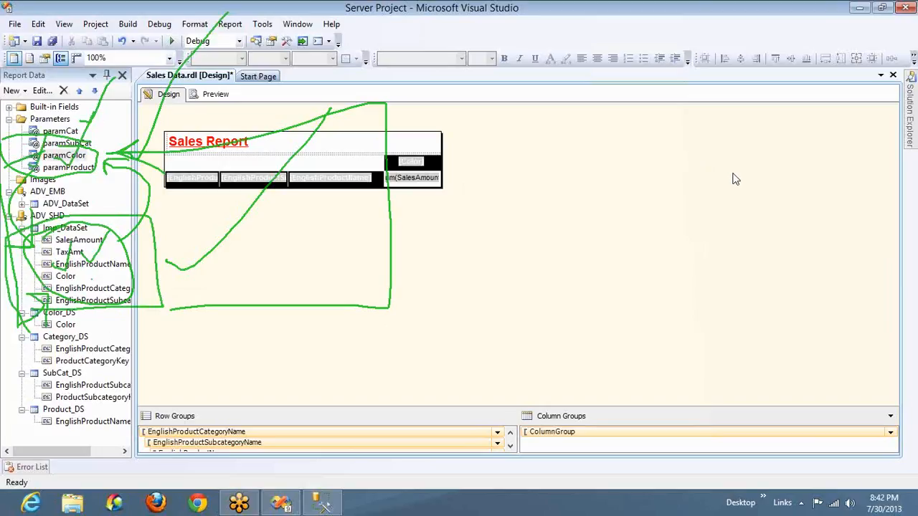
pyautogui.rightClick(746, 257)
pyautogui.click(746, 255)
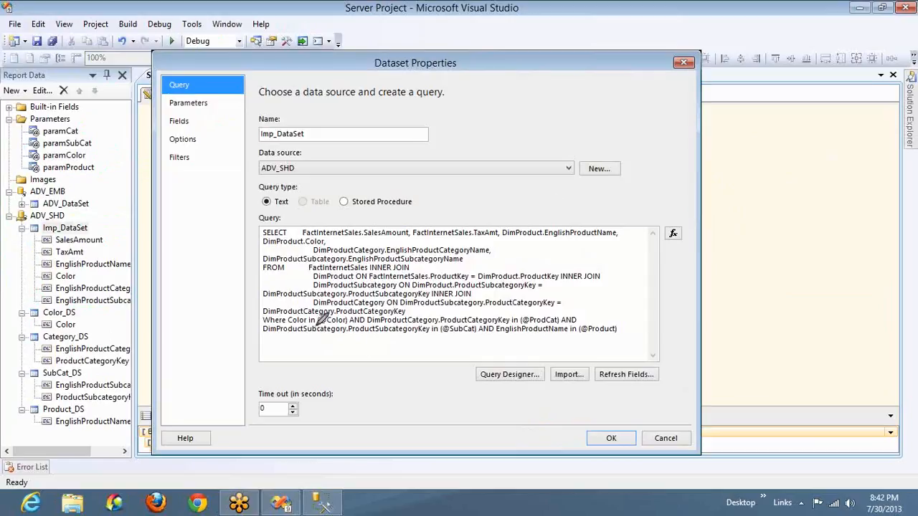
pyautogui.moveTo(319, 326); pyautogui.dragTo(349, 327)
pyautogui.moveTo(93, 152); pyautogui.dragTo(104, 148)
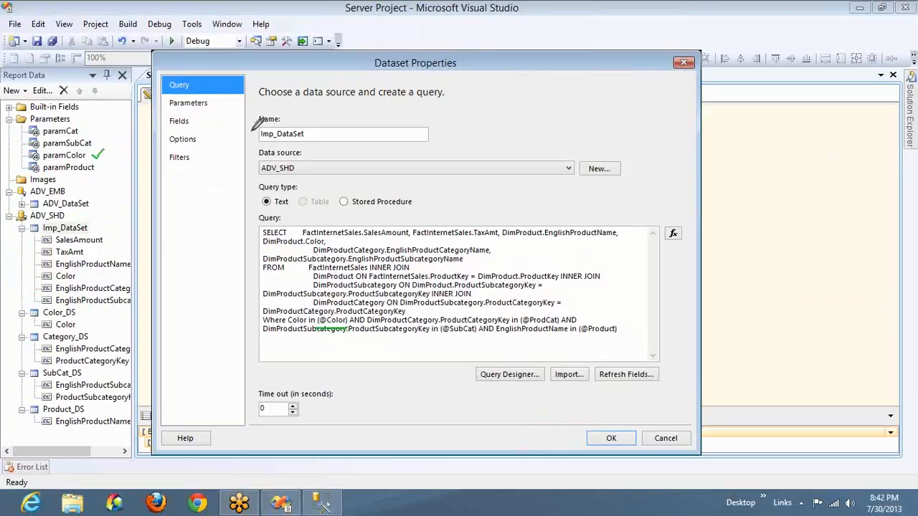
pyautogui.moveTo(263, 140); pyautogui.dragTo(308, 140)
pyautogui.moveTo(261, 225)
pyautogui.mouseDown()
pyautogui.moveTo(651, 228)
pyautogui.moveTo(657, 332)
pyautogui.moveTo(596, 357)
pyautogui.moveTo(255, 350)
pyautogui.moveTo(255, 220)
pyautogui.mouseUp()
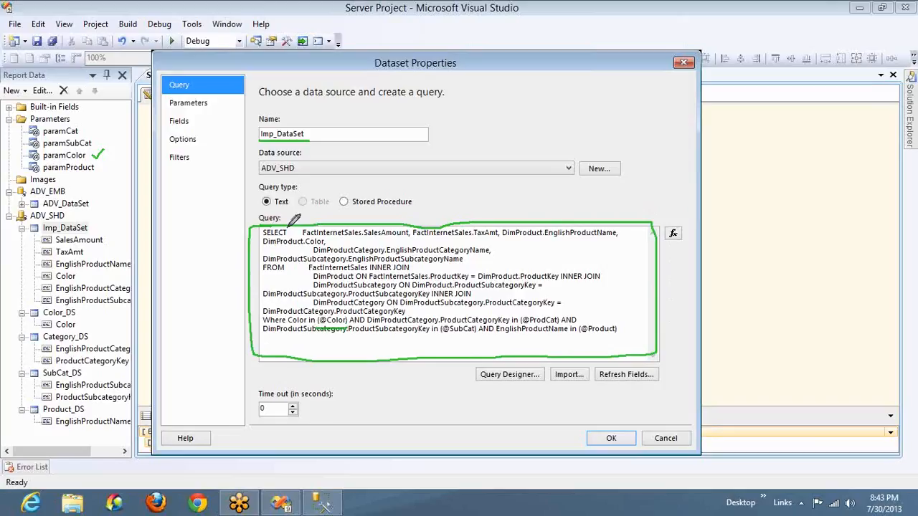
pyautogui.moveTo(292, 224)
pyautogui.mouseDown()
pyautogui.moveTo(172, 50)
pyautogui.moveTo(112, 136)
pyautogui.mouseUp()
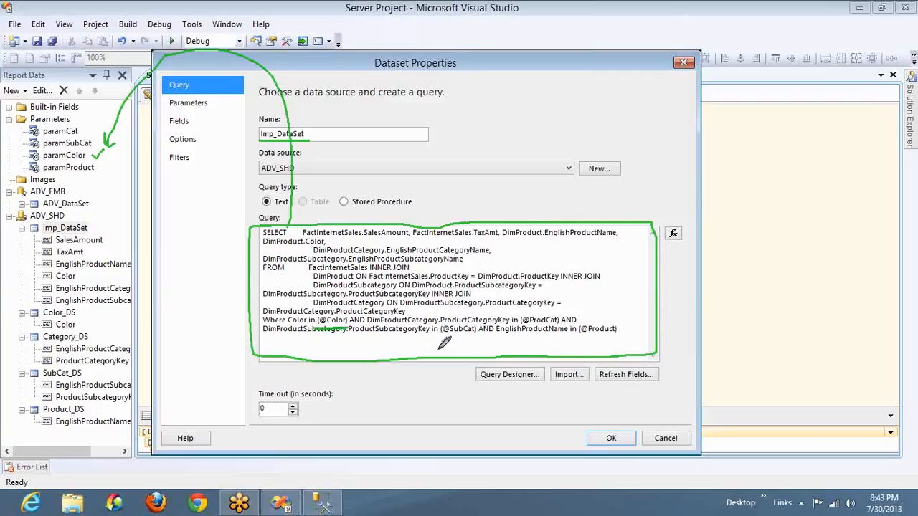
pyautogui.moveTo(502, 136)
pyautogui.mouseDown()
pyautogui.moveTo(529, 158)
pyautogui.moveTo(474, 202)
pyautogui.mouseUp()
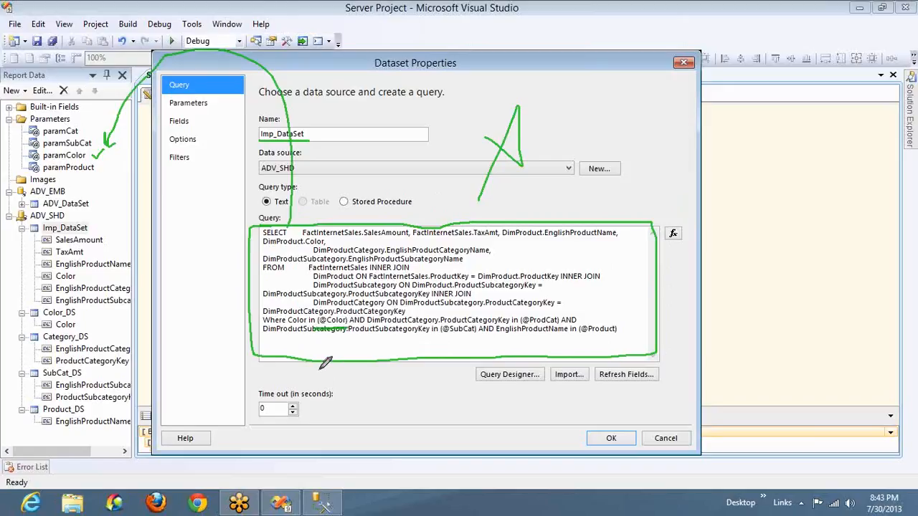
pyautogui.moveTo(304, 374)
pyautogui.mouseDown()
pyautogui.moveTo(66, 250)
pyautogui.moveTo(47, 162)
pyautogui.mouseUp()
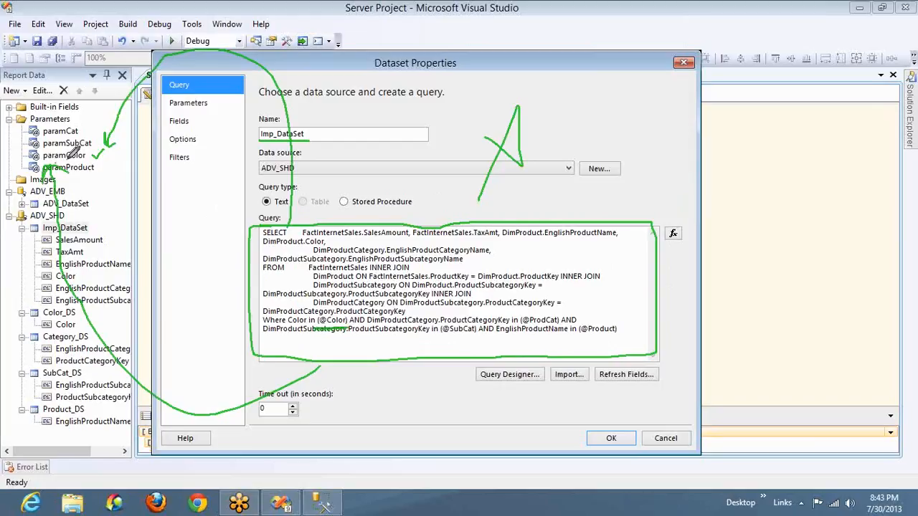
pyautogui.moveTo(82, 147)
pyautogui.mouseDown()
pyautogui.moveTo(167, 8)
pyautogui.moveTo(391, 188)
pyautogui.moveTo(398, 204)
pyautogui.mouseUp()
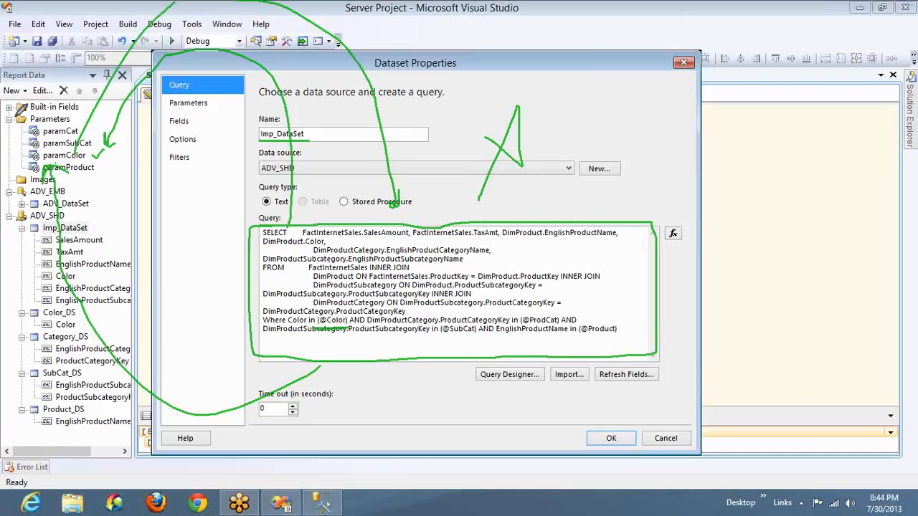
# Switch to SQL Server Management Studio to review the "forward dependencies not valid" line of the error note, and return to Visual Studio.
pyautogui.hotkey('alt', 'Tab')
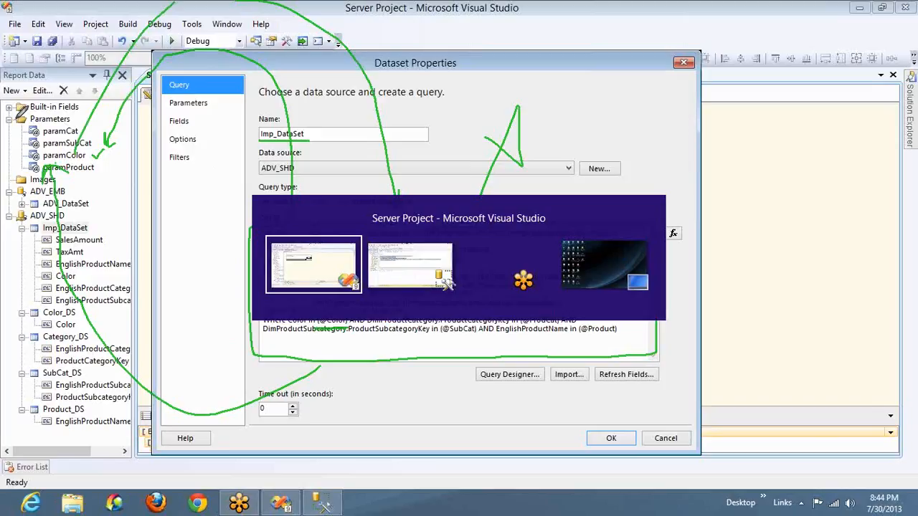
pyautogui.hotkey('alt', 'Tab')
pyautogui.hotkey('alt', 'Tab')
pyautogui.hotkey('alt', 'Tab')
pyautogui.hotkey('alt', 'Tab')
pyautogui.hotkey('alt', 'Tab')
pyautogui.hotkey('alt', 'Tab')
pyautogui.hotkey('alt', 'Tab')
pyautogui.hotkey('alt', 'Tab')
pyautogui.hotkey('alt', 'Tab')
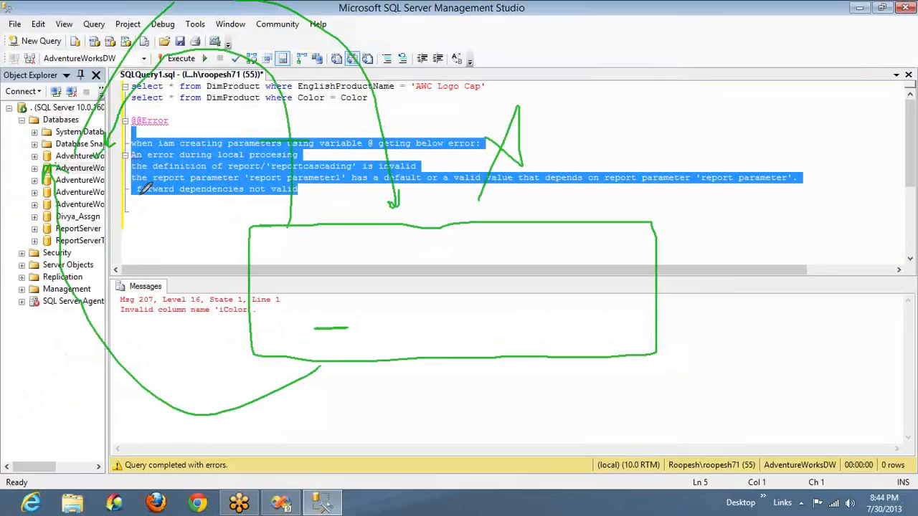
pyautogui.moveTo(294, 191); pyautogui.dragTo(143, 200)
pyautogui.hotkey('alt', 'Tab')
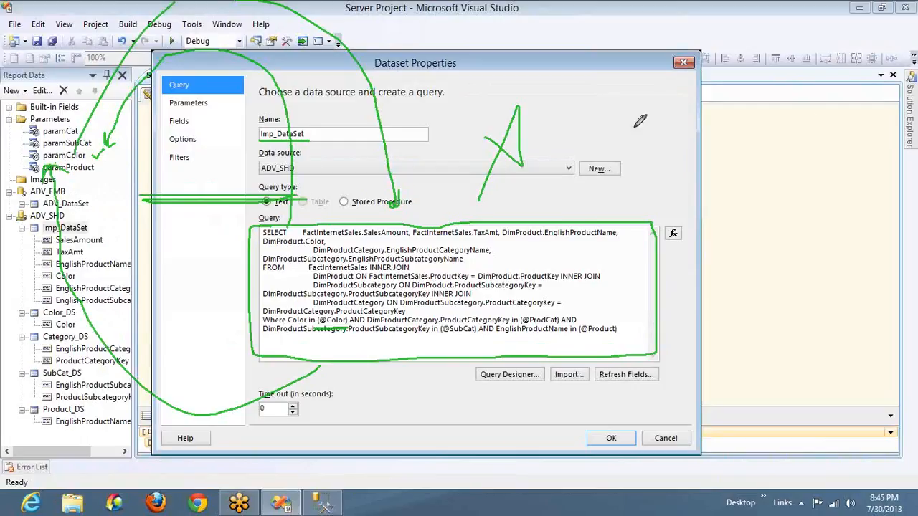
# Examine the separate Color_DS, Category_DS, SubCat_DS and Product_DS datasets, and close the Imp_DataSet properties.
pyautogui.click(769, 127)
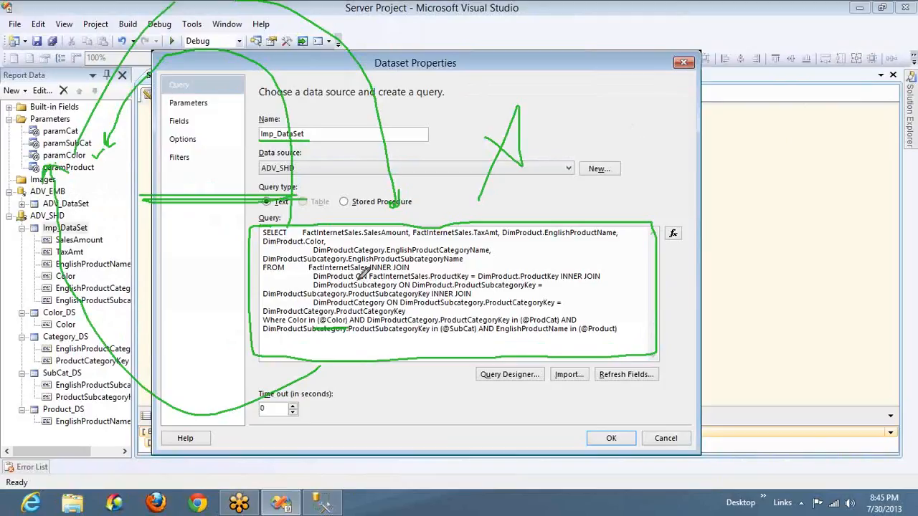
pyautogui.moveTo(26, 304)
pyautogui.mouseDown()
pyautogui.moveTo(159, 320)
pyautogui.moveTo(162, 462)
pyautogui.moveTo(7, 369)
pyautogui.moveTo(14, 301)
pyautogui.mouseUp()
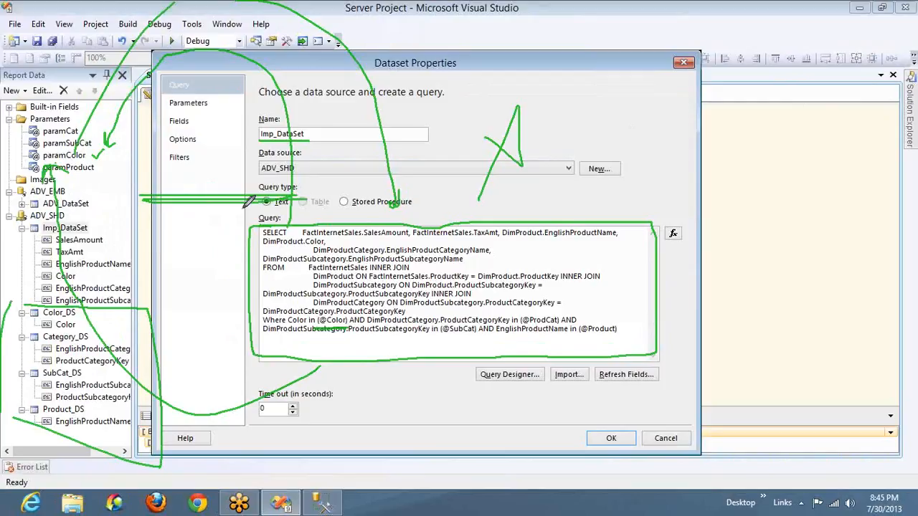
pyautogui.click(763, 130)
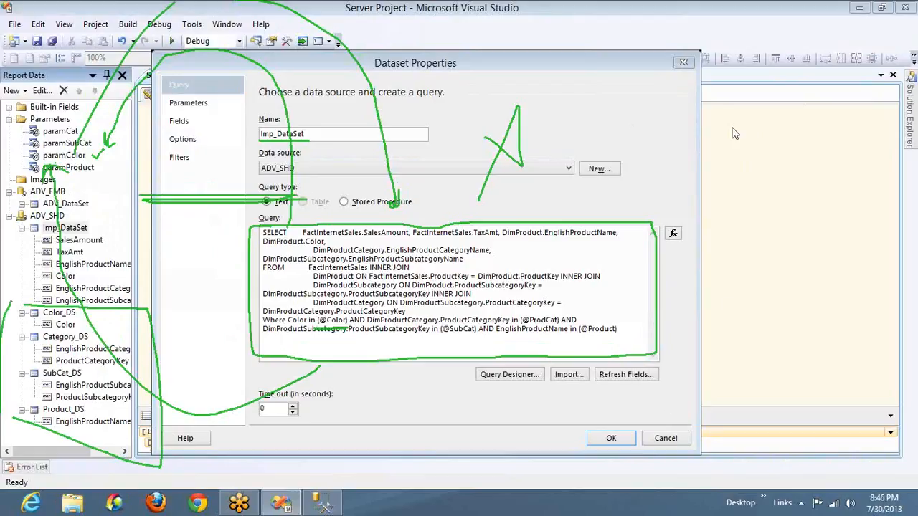
pyautogui.rightClick(738, 186)
pyautogui.click(739, 191)
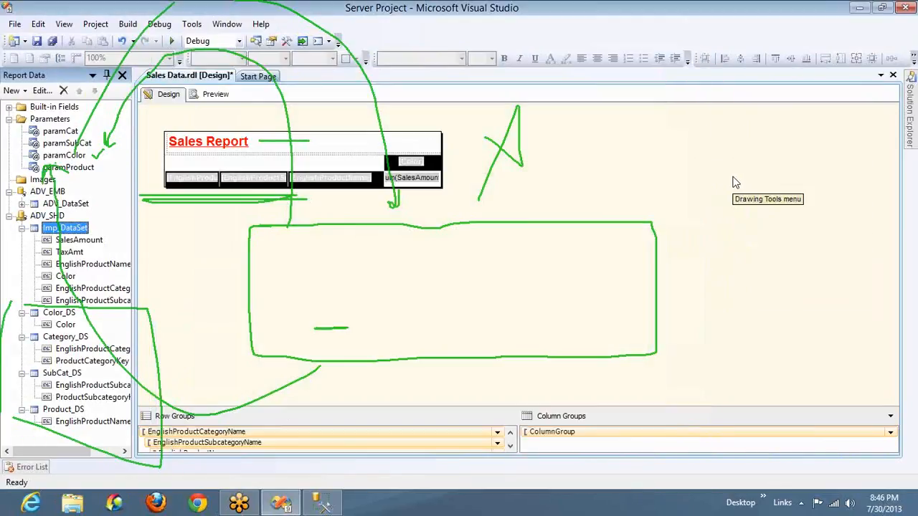
pyautogui.rightClick(758, 255)
pyautogui.click(760, 257)
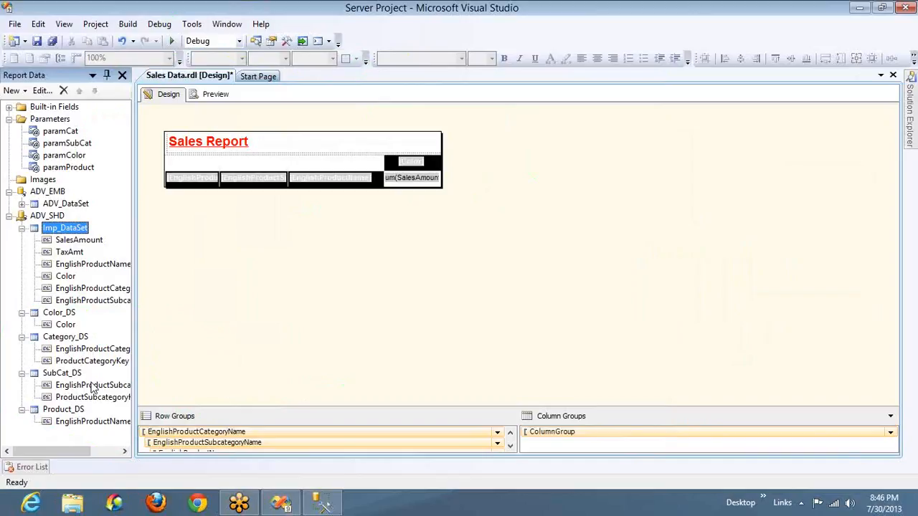
# Remove the Distinct keyword from the Color_DS dataset's query and save the dataset properties.
pyautogui.click(55, 318)
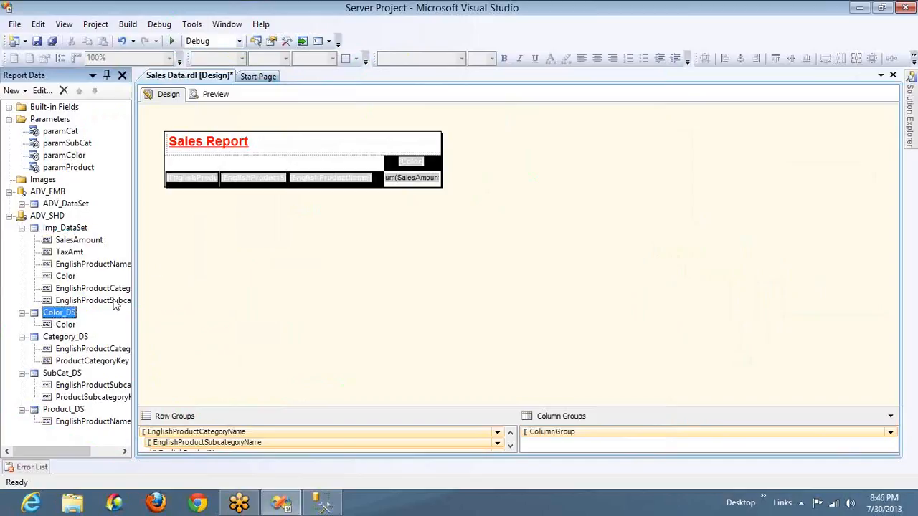
pyautogui.doubleClick(70, 319)
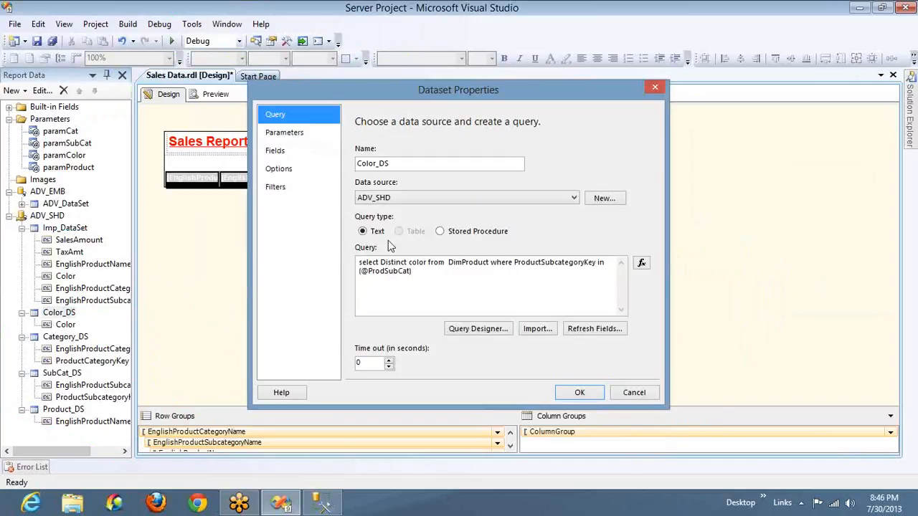
pyautogui.click(398, 262)
pyautogui.doubleClick(398, 262)
pyautogui.press('Delete')
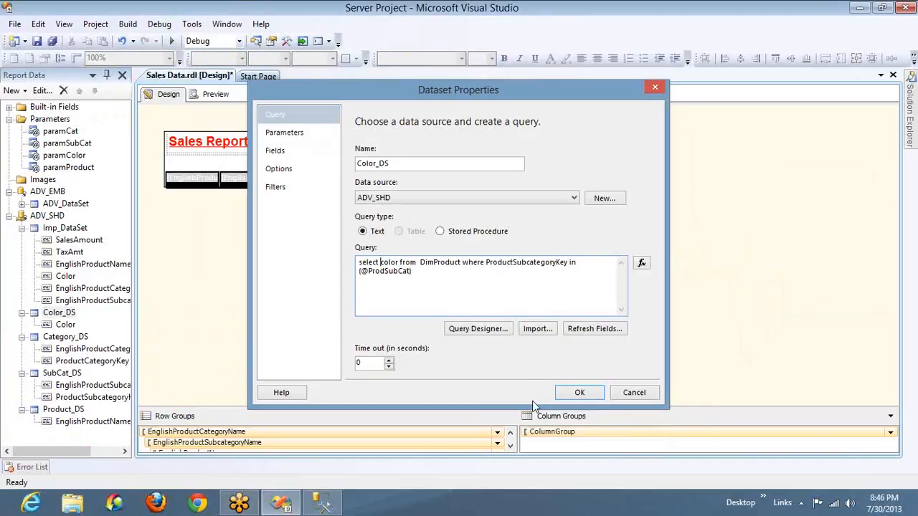
pyautogui.click(569, 397)
# Set the paramColor parameter's available values to come from Color_DS, with Color as both the value field and label field.
pyautogui.click(73, 156)
pyautogui.doubleClick(73, 157)
pyautogui.click(319, 154)
pyautogui.click(307, 135)
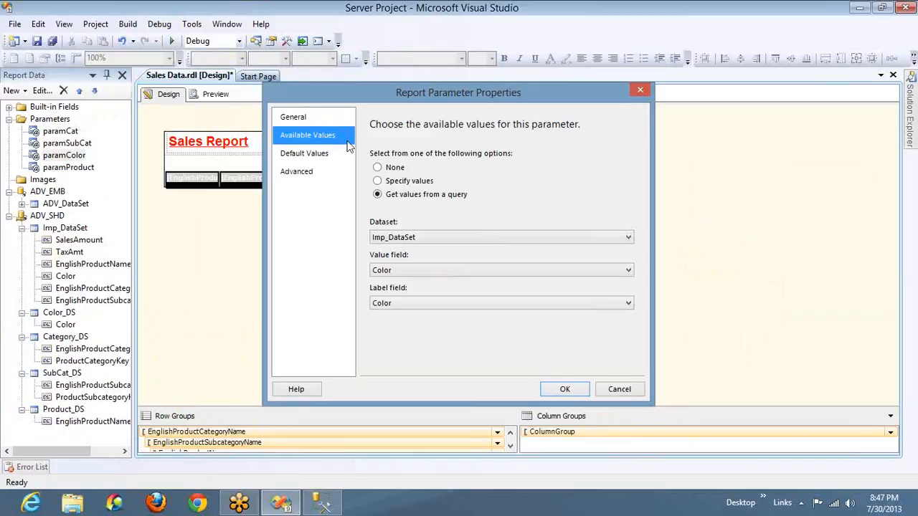
pyautogui.click(431, 237)
pyautogui.click(428, 266)
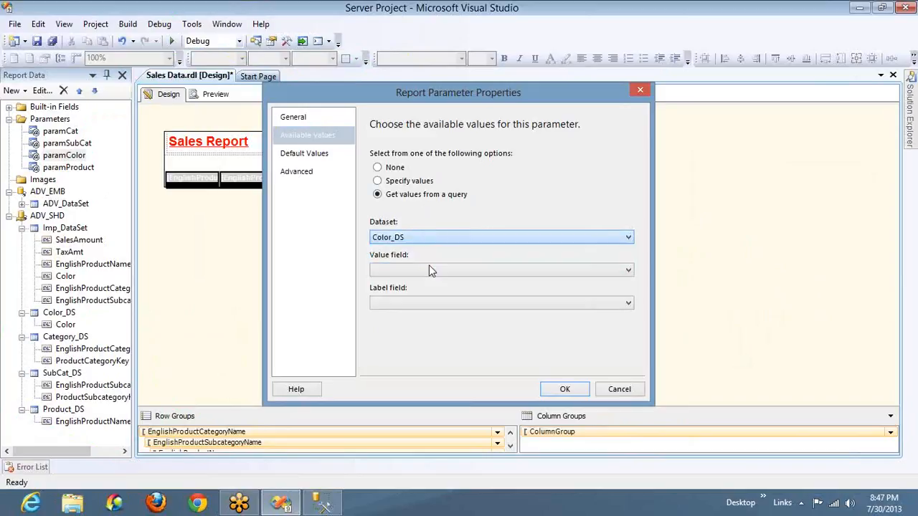
pyautogui.click(457, 269)
pyautogui.click(448, 280)
pyautogui.click(451, 303)
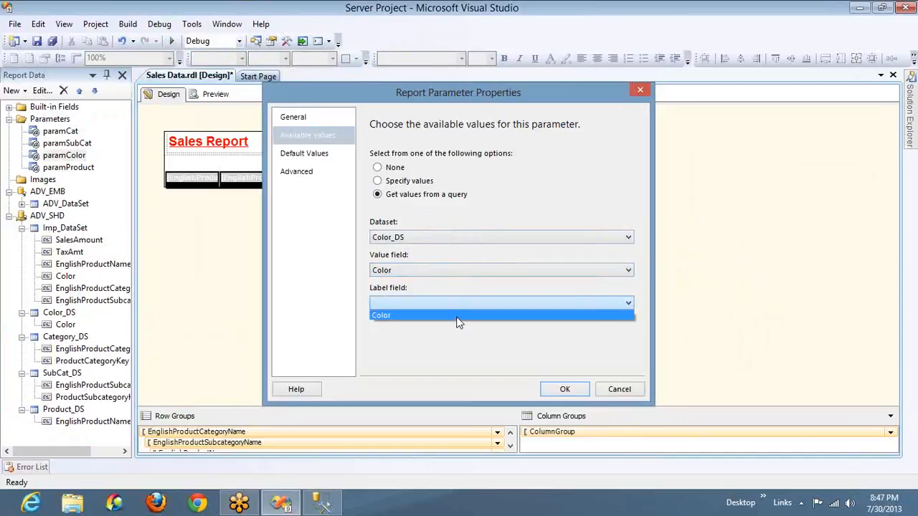
pyautogui.click(456, 315)
pyautogui.click(559, 388)
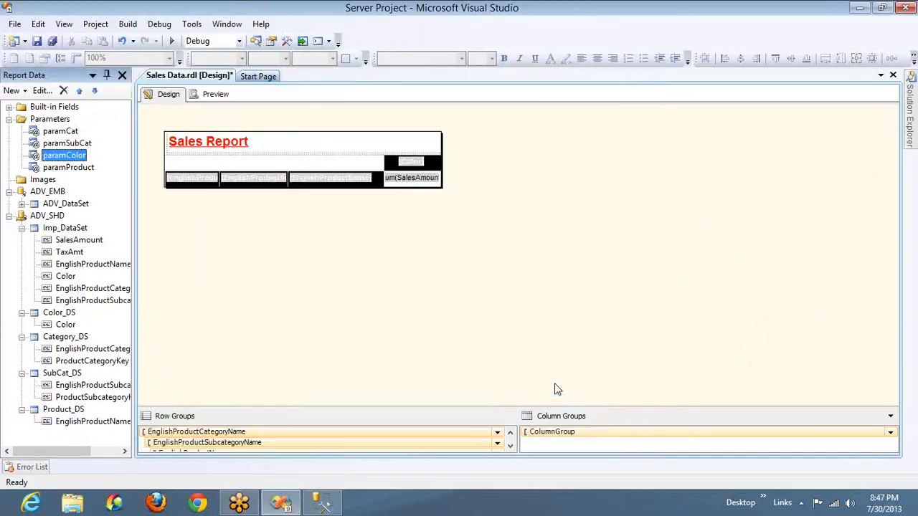
# Preview the Sales Data report, close the build output, and select all categories and all subcategories.
pyautogui.hotkey('ctrl', 'shift', 'b')
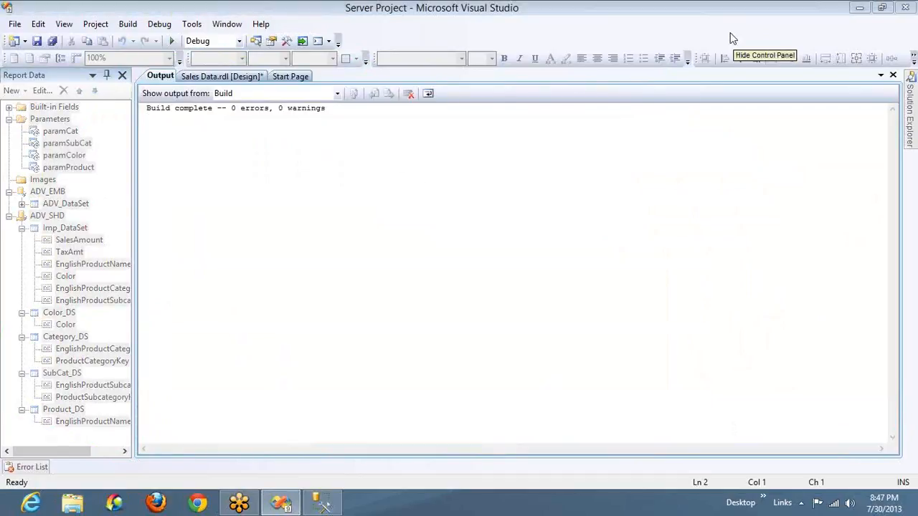
pyautogui.click(893, 76)
pyautogui.click(276, 114)
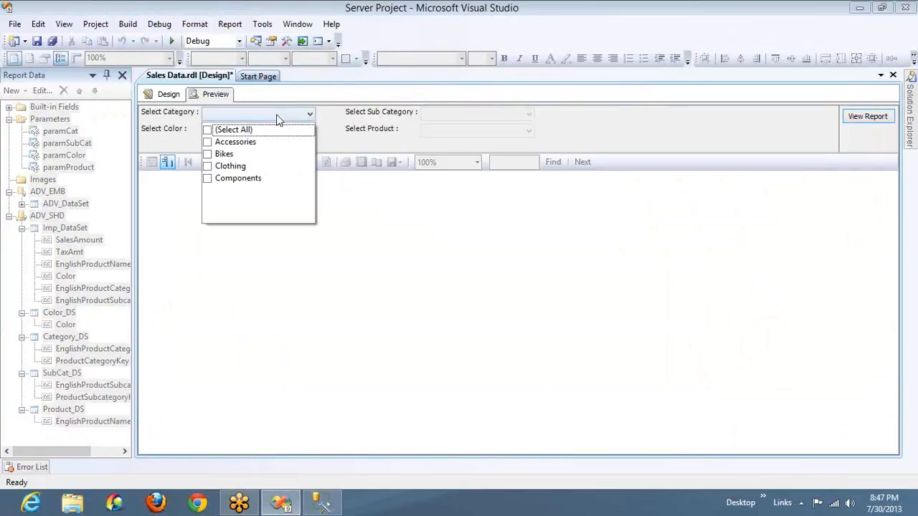
pyautogui.click(219, 130)
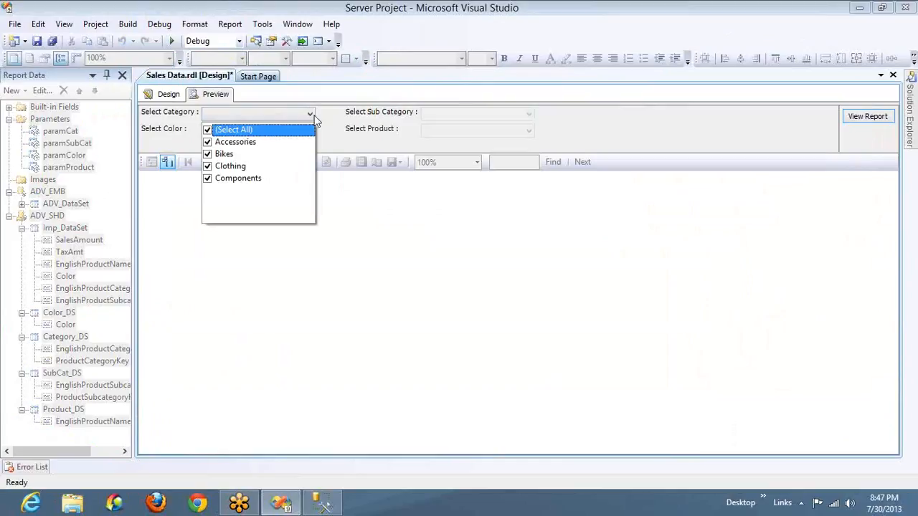
pyautogui.click(433, 116)
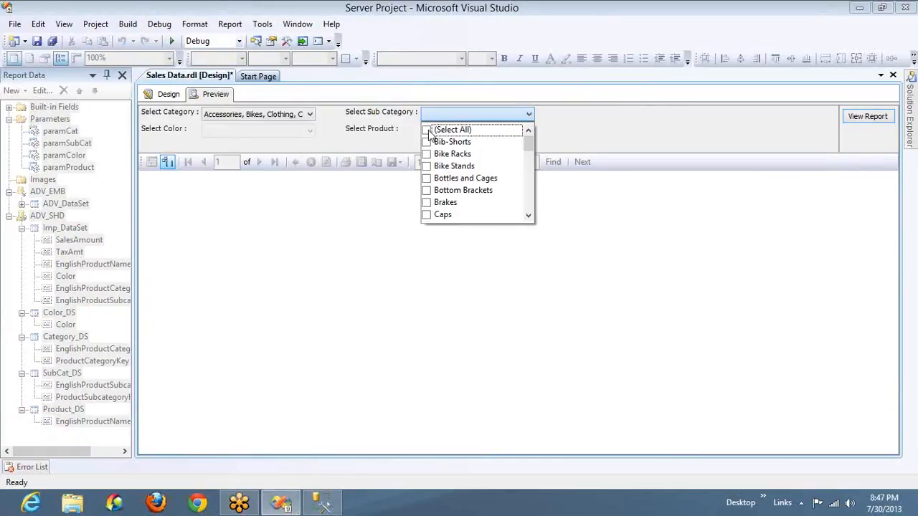
pyautogui.click(429, 130)
# Look through the values offered in the report's color parameter list for duplicates, and close the list.
pyautogui.click(248, 132)
pyautogui.click(247, 132)
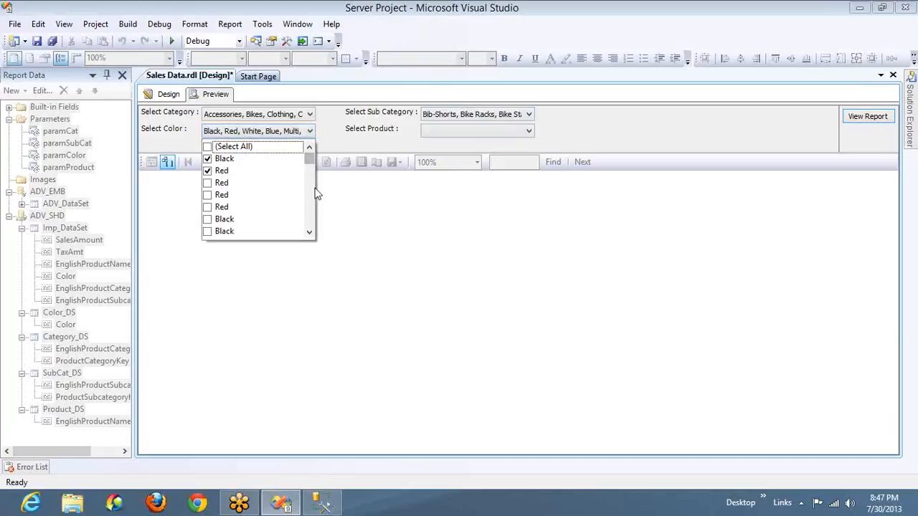
pyautogui.moveTo(308, 161)
pyautogui.mouseDown()
pyautogui.moveTo(308, 225)
pyautogui.moveTo(310, 164)
pyautogui.mouseUp()
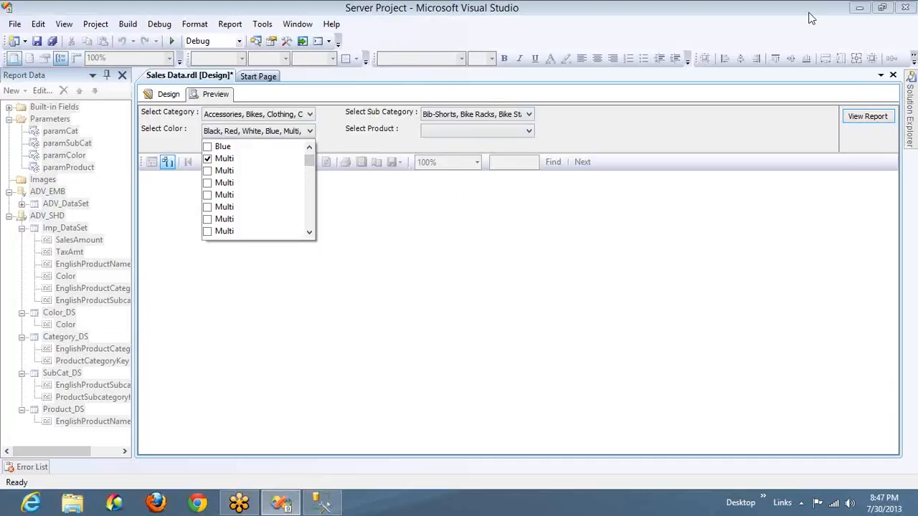
pyautogui.click(910, 33)
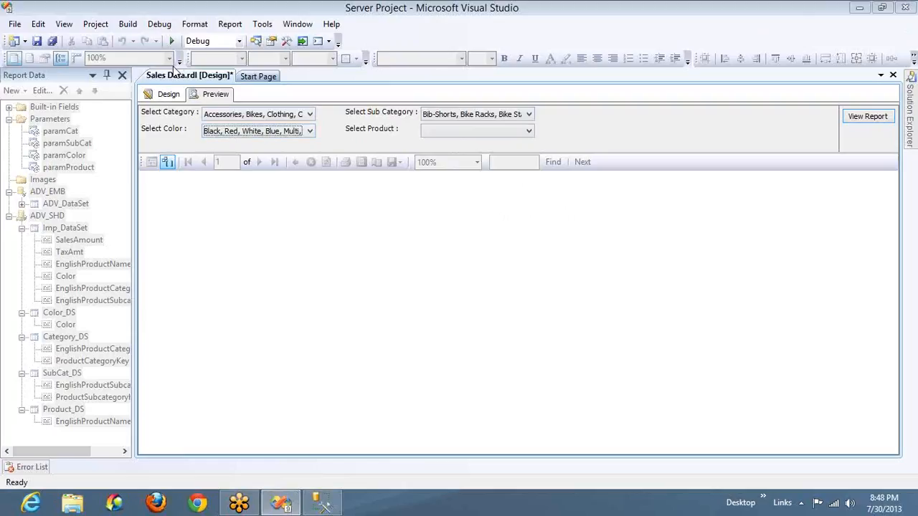
# Return to the report design, review the Color_DS dataset's query, and close its properties without saving.
pyautogui.click(171, 96)
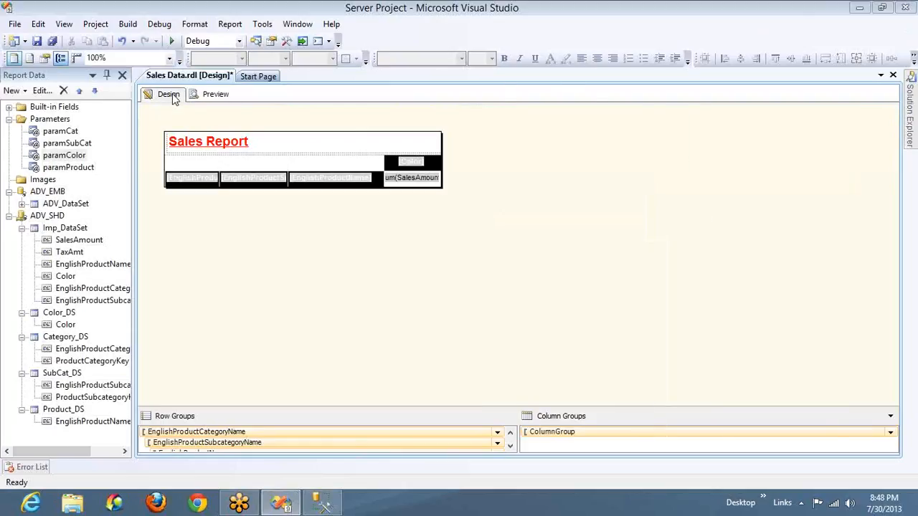
pyautogui.click(64, 315)
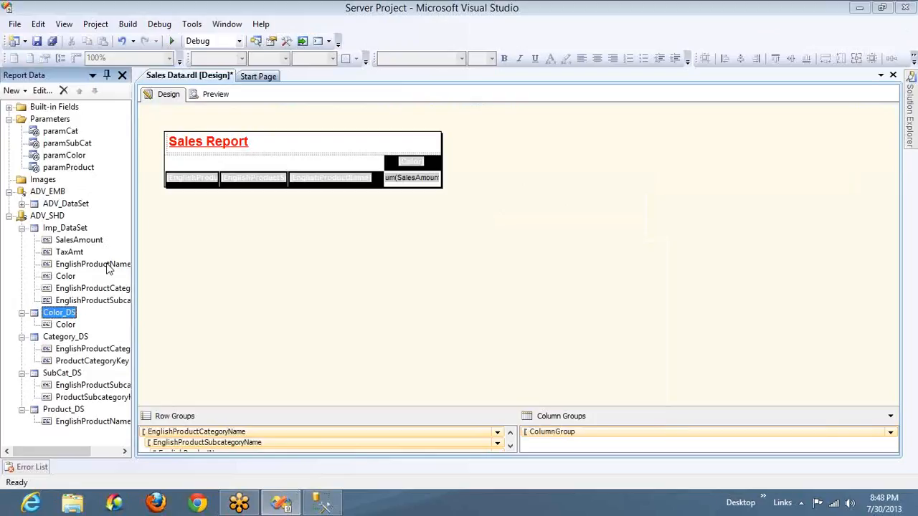
pyautogui.doubleClick(66, 316)
pyautogui.click(383, 262)
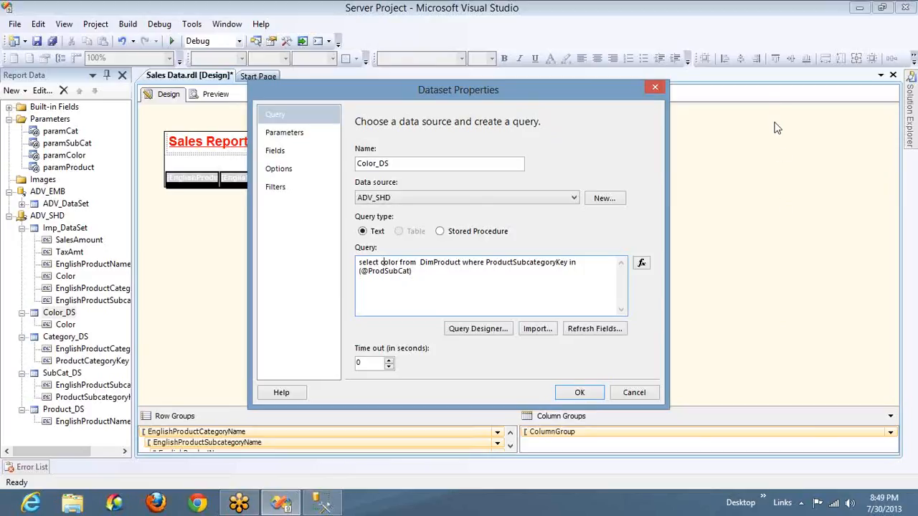
pyautogui.click(631, 392)
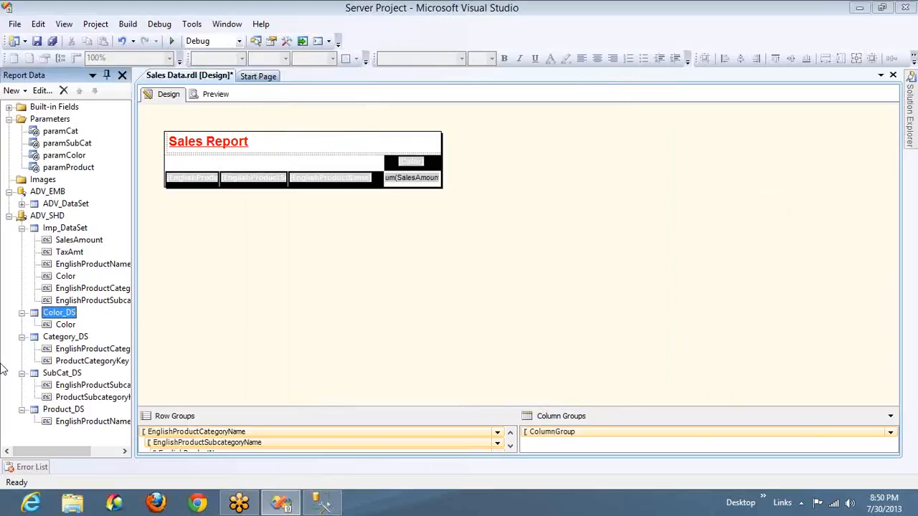
# Open the Imp_DataSet properties and review its query parameter mappings and filters.
pyautogui.rightClick(54, 230)
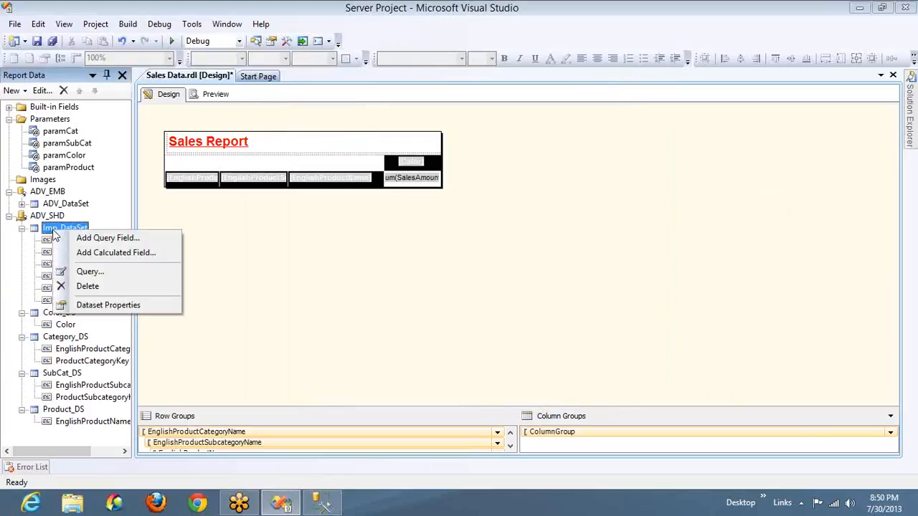
pyautogui.click(47, 231)
pyautogui.doubleClick(48, 230)
pyautogui.click(287, 136)
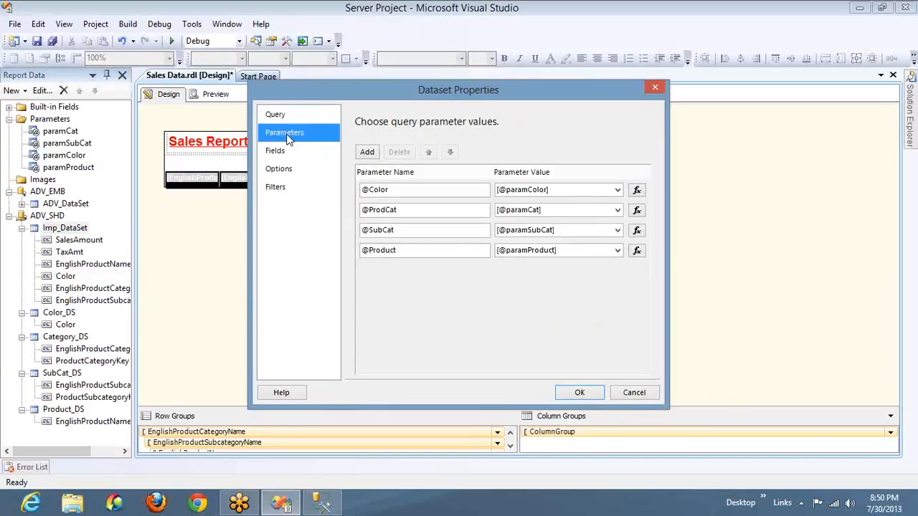
pyautogui.click(288, 187)
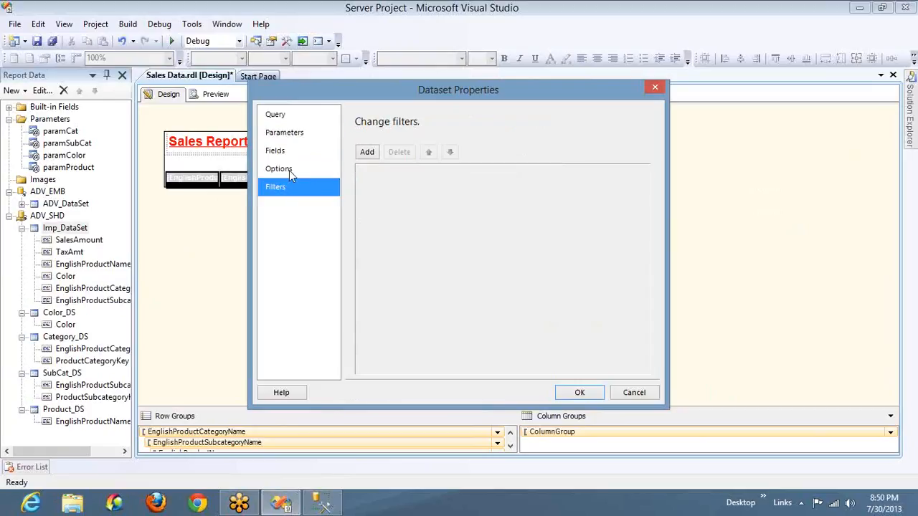
pyautogui.click(290, 136)
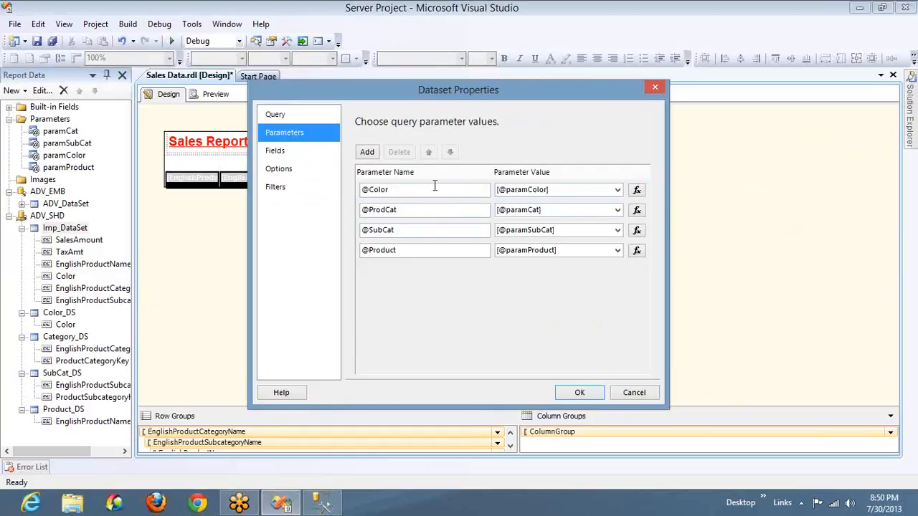
# Add a filter to Imp_DataSet with the expression [Color], the operator =, and the value Black.
pyautogui.click(274, 188)
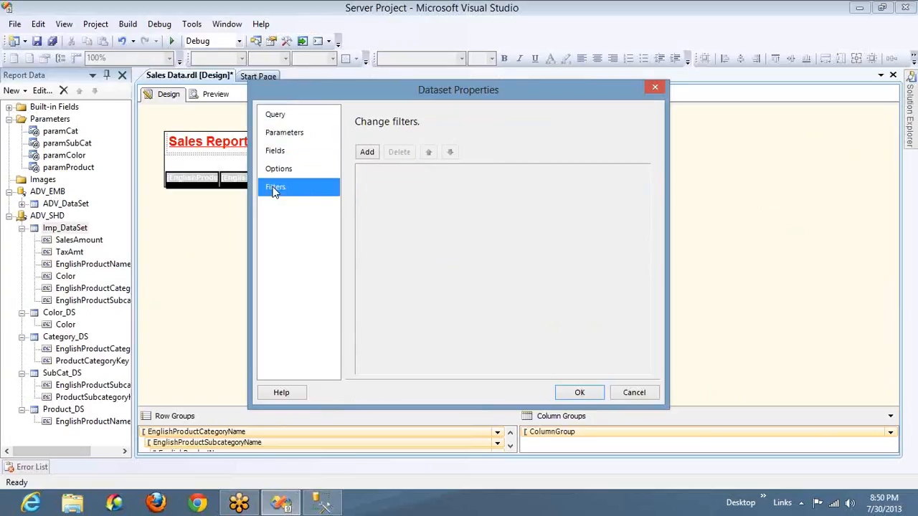
pyautogui.click(366, 152)
pyautogui.click(438, 177)
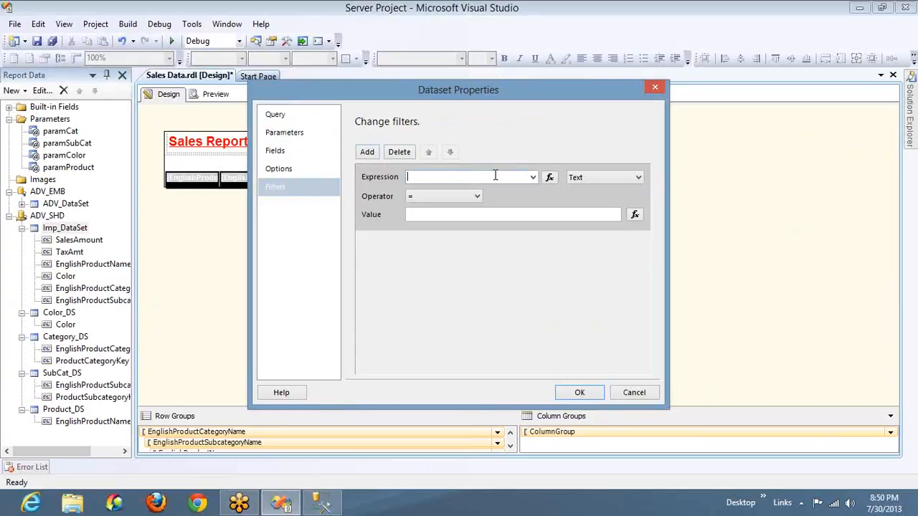
pyautogui.click(533, 178)
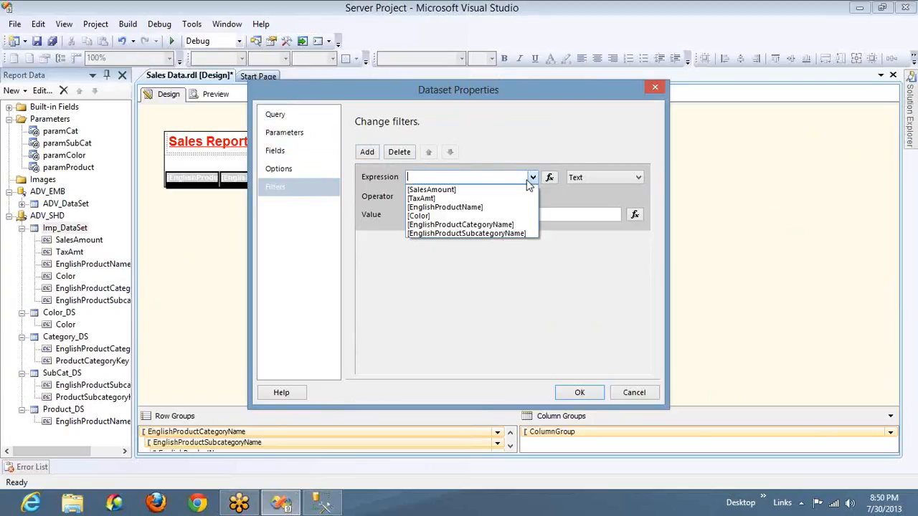
pyautogui.click(488, 216)
pyautogui.click(478, 197)
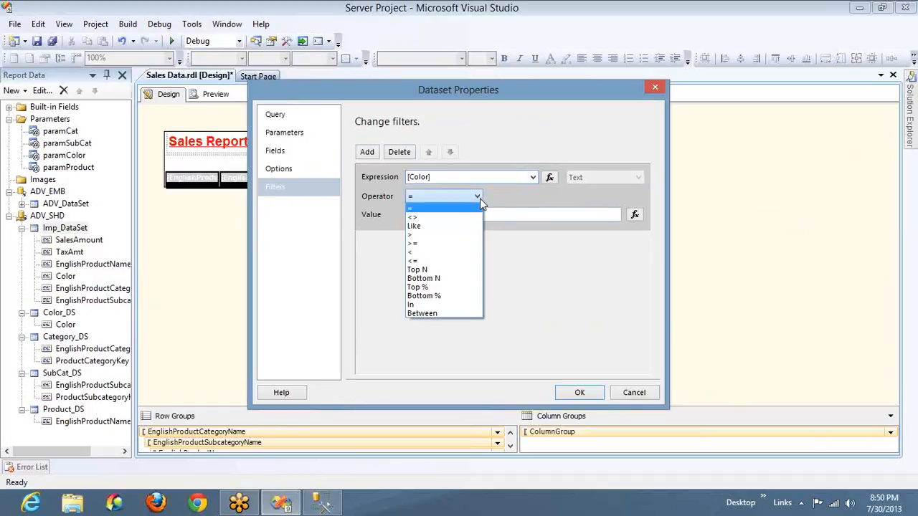
pyautogui.click(439, 207)
pyautogui.click(442, 212)
pyautogui.write('Black')
pyautogui.click(468, 198)
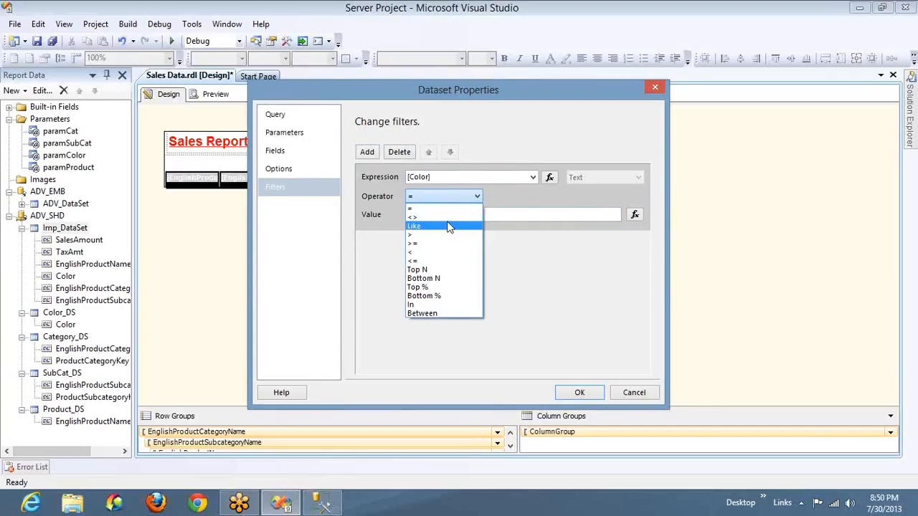
pyautogui.click(438, 208)
pyautogui.click(504, 215)
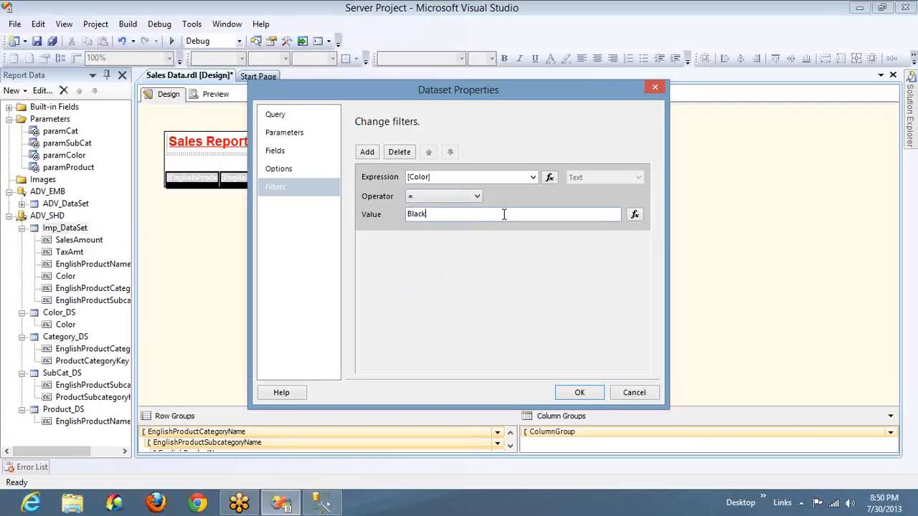
pyautogui.doubleClick(504, 214)
pyautogui.click(767, 125)
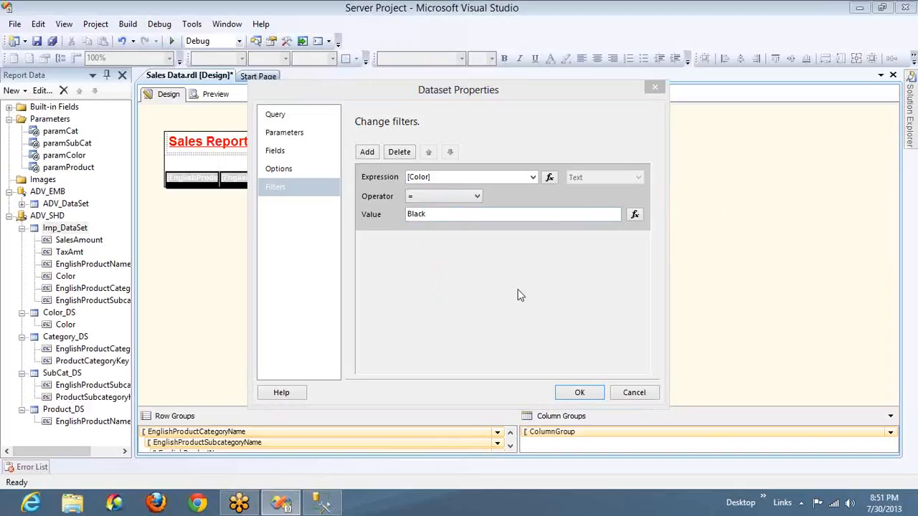
# Try adding asterisk wildcards around Black in the filter value, and remove them again.
pyautogui.click(487, 215)
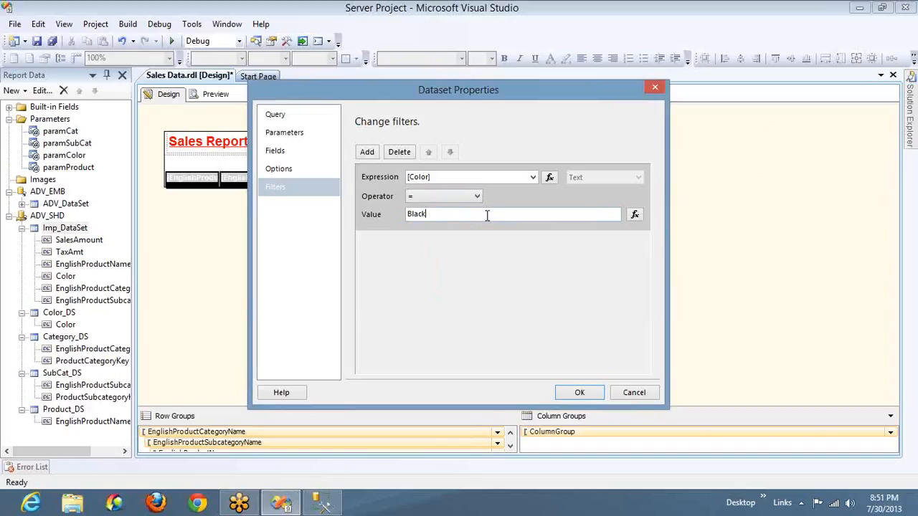
pyautogui.press('Home')
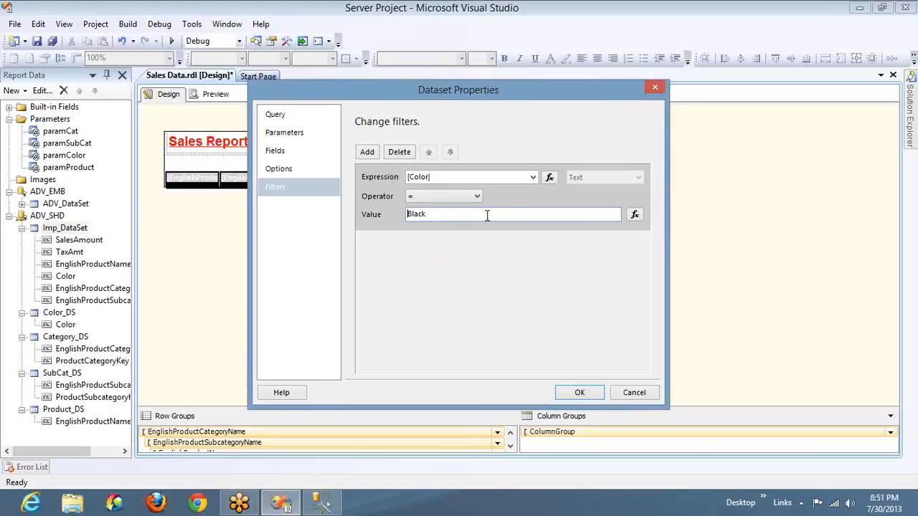
pyautogui.write('*')
pyautogui.press('End')
pyautogui.write('*')
pyautogui.press('BackSpace')
pyautogui.press('Home')
pyautogui.press('Delete')
# Change the Color filter's operator to Top N and its value to 5.
pyautogui.click(475, 197)
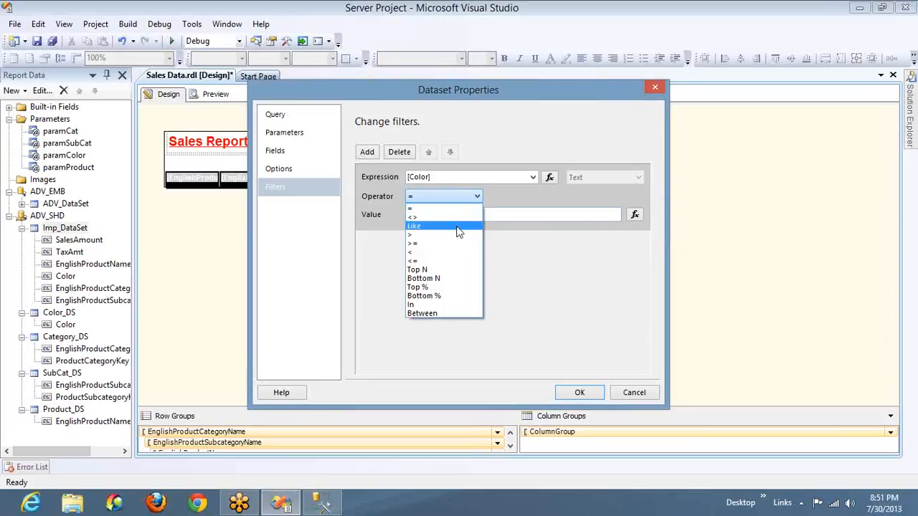
pyautogui.click(454, 270)
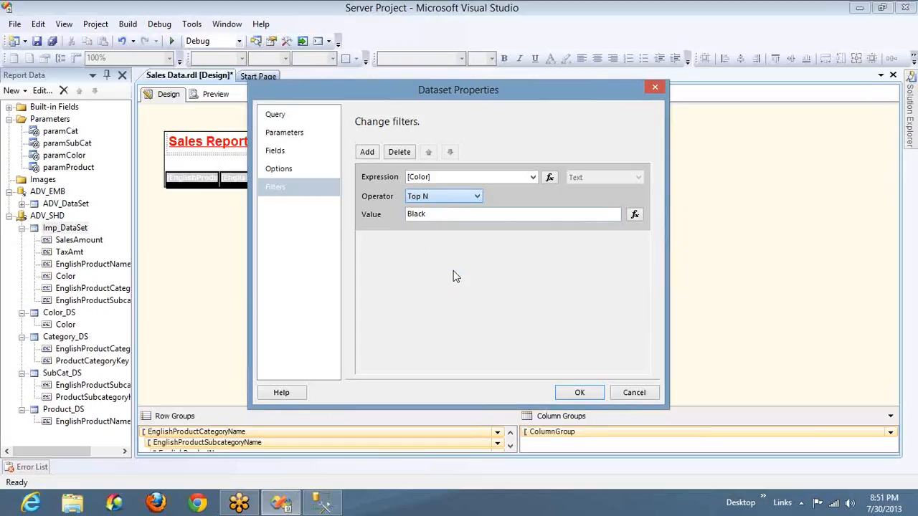
pyautogui.doubleClick(448, 214)
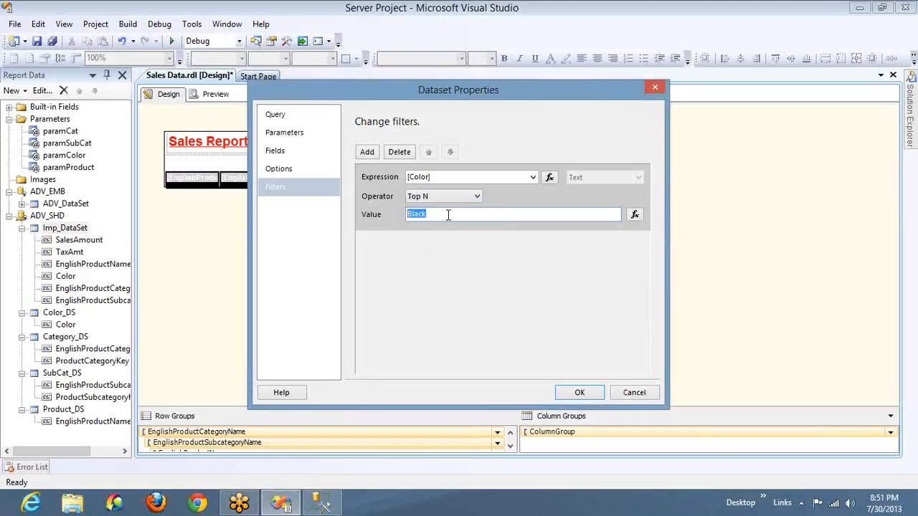
pyautogui.write('5')
# Set the Color filter's operator to In and its value to (Black,Blue).
pyautogui.click(455, 200)
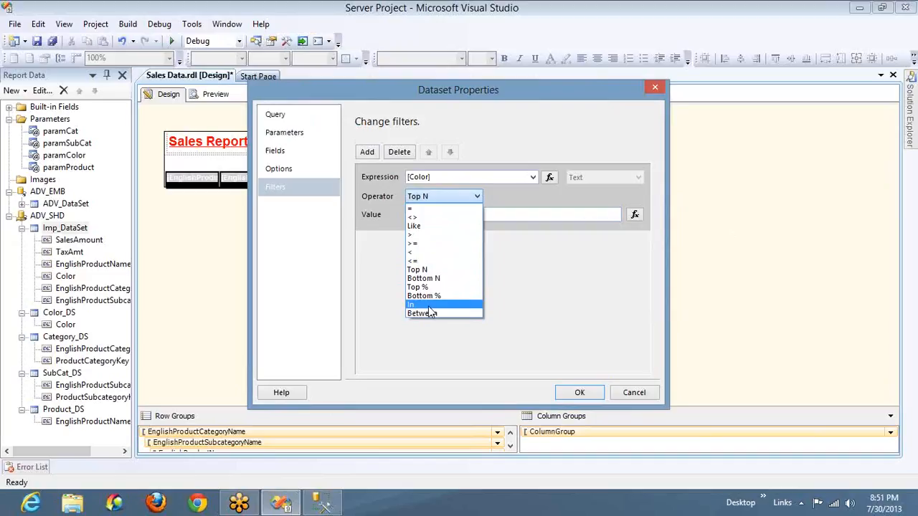
pyautogui.click(428, 306)
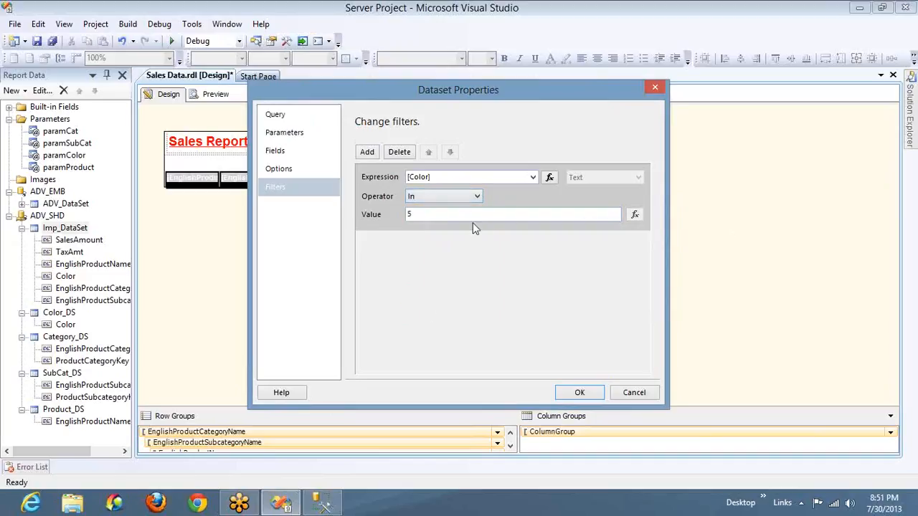
pyautogui.click(457, 213)
pyautogui.doubleClick(457, 214)
pyautogui.write('(')
pyautogui.write('B')
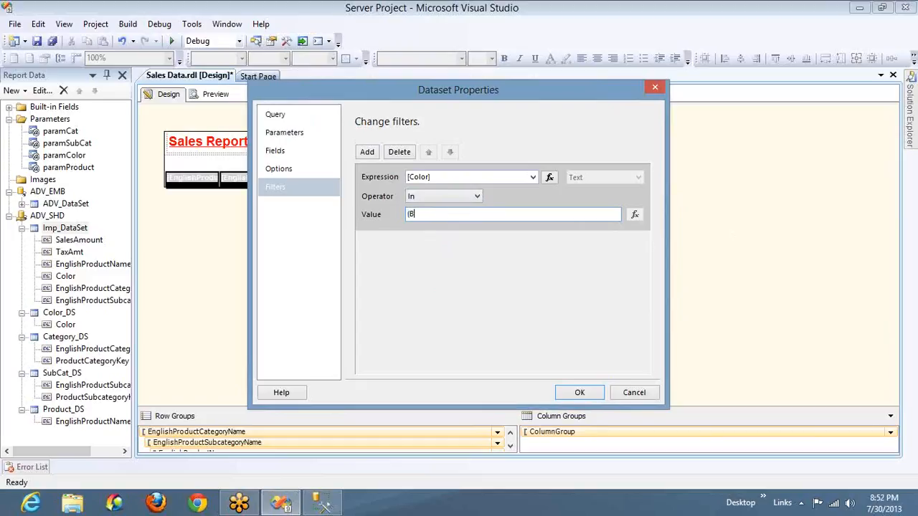
pyautogui.write('lack,Blue)')
# Try the Between operator on the Color filter, and switch it back to In.
pyautogui.click(448, 201)
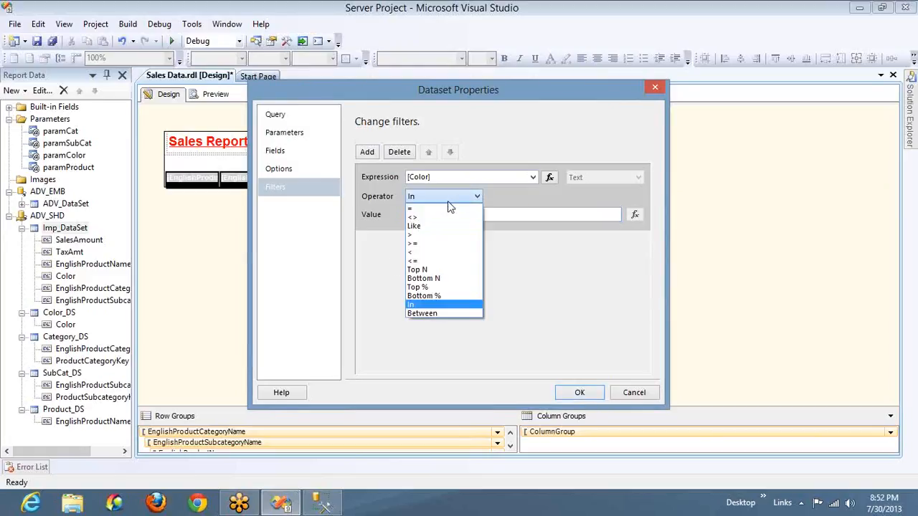
pyautogui.click(437, 318)
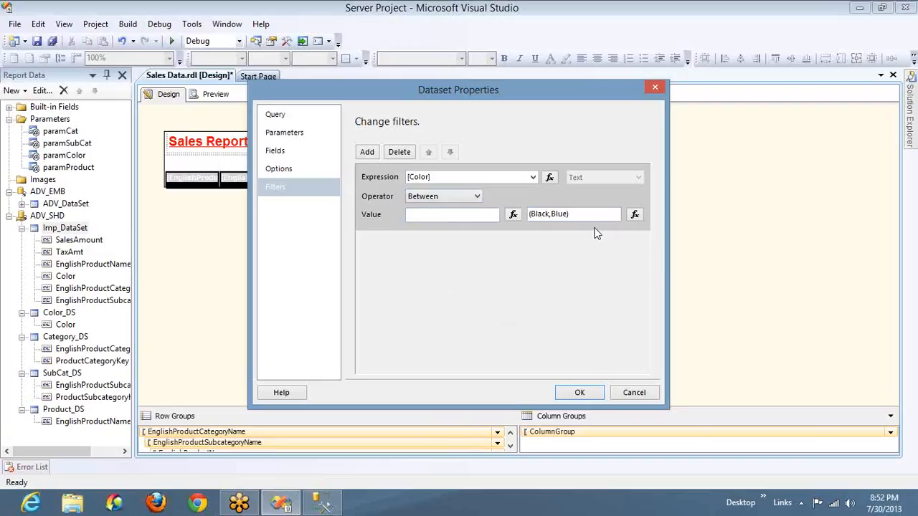
pyautogui.click(459, 200)
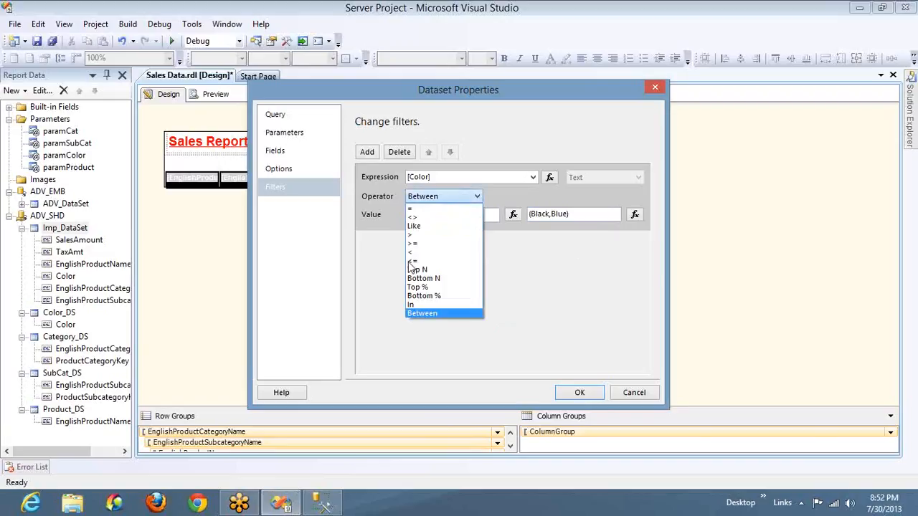
pyautogui.click(419, 304)
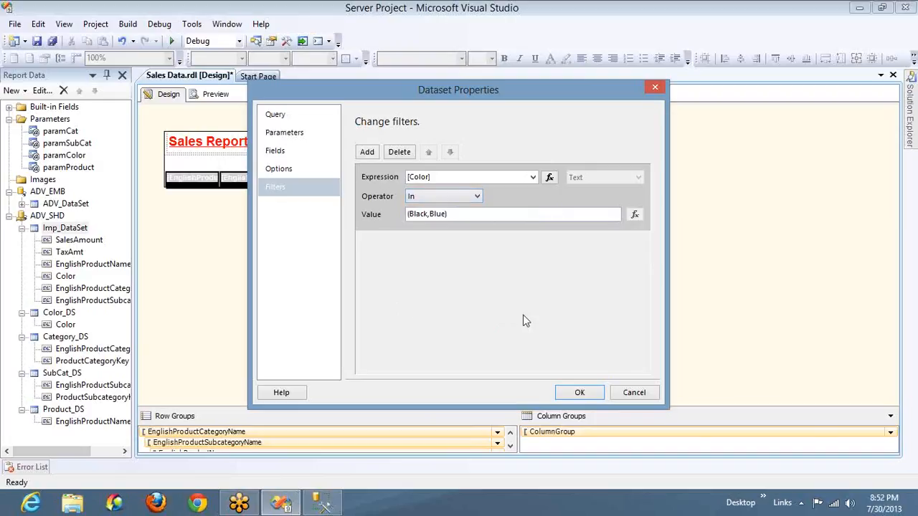
# Save the Imp_DataSet properties and preview the Sales Data report with the build output pane reduced in height.
pyautogui.click(579, 393)
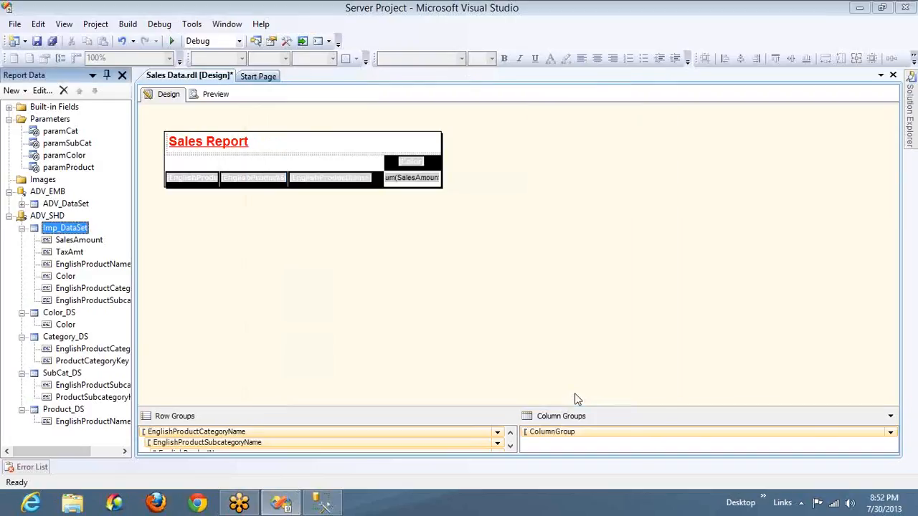
pyautogui.click(210, 94)
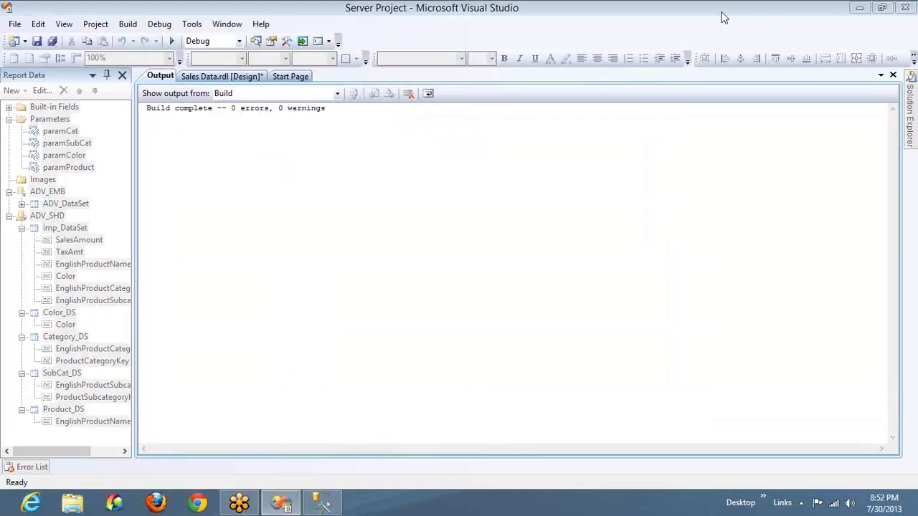
pyautogui.click(502, 93)
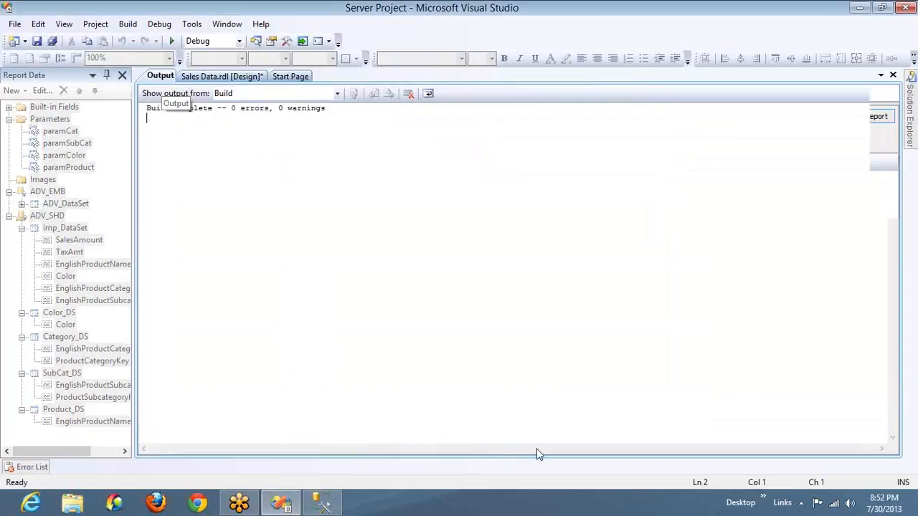
pyautogui.moveTo(536, 449); pyautogui.dragTo(536, 449)
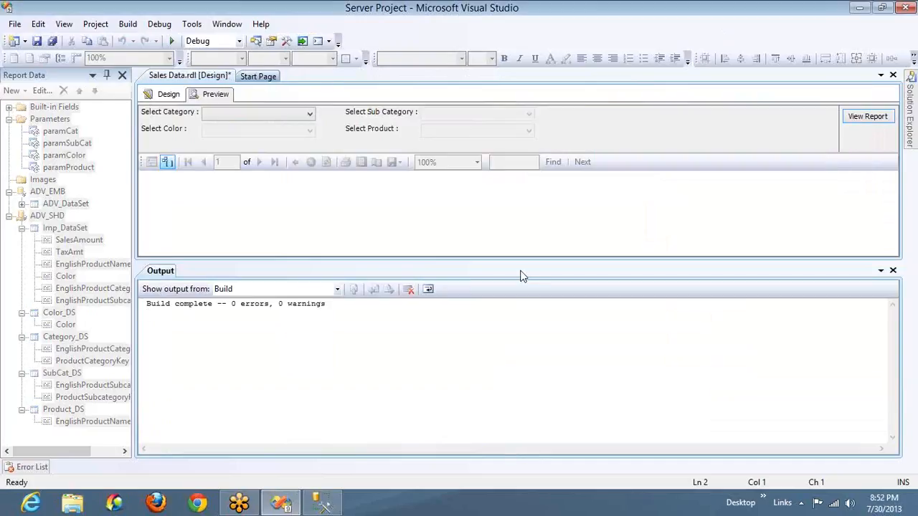
pyautogui.moveTo(523, 261); pyautogui.dragTo(545, 407)
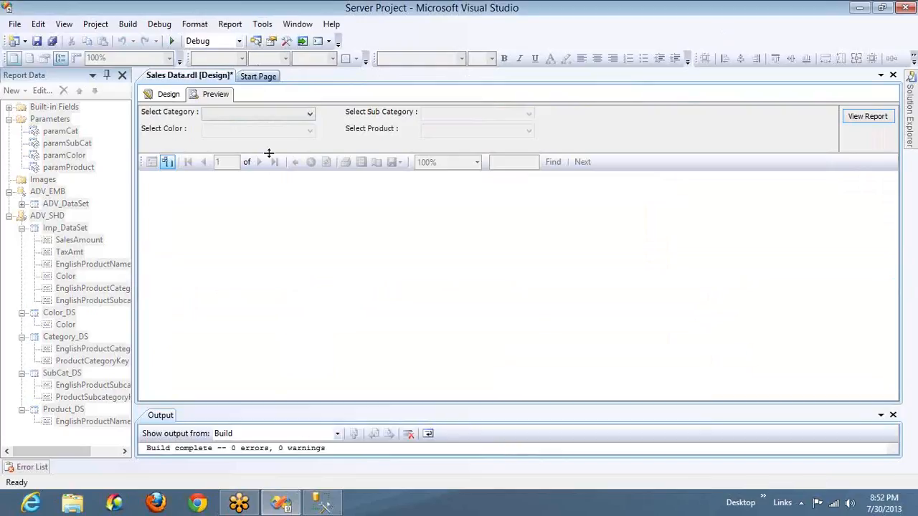
# Run the report preview for all categories, subcategories and colors with the product left empty, and close the build output pane.
pyautogui.click(277, 113)
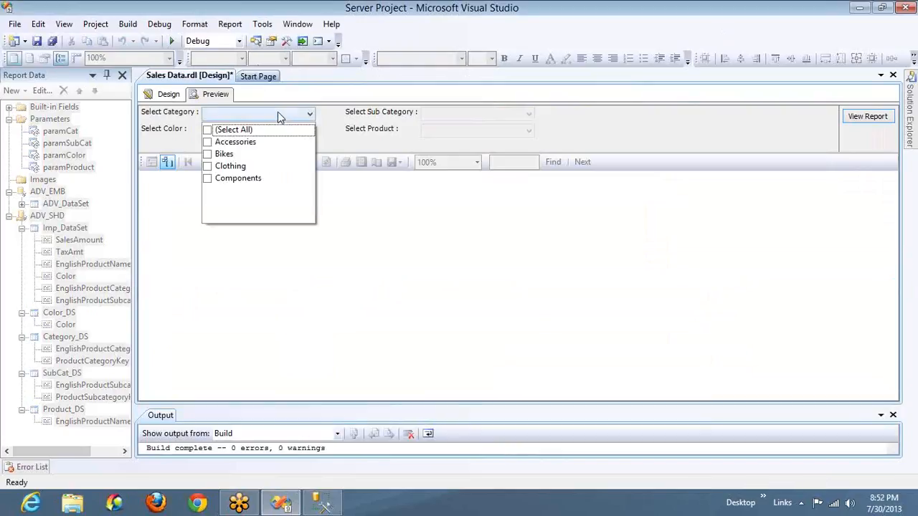
pyautogui.click(234, 129)
pyautogui.click(433, 117)
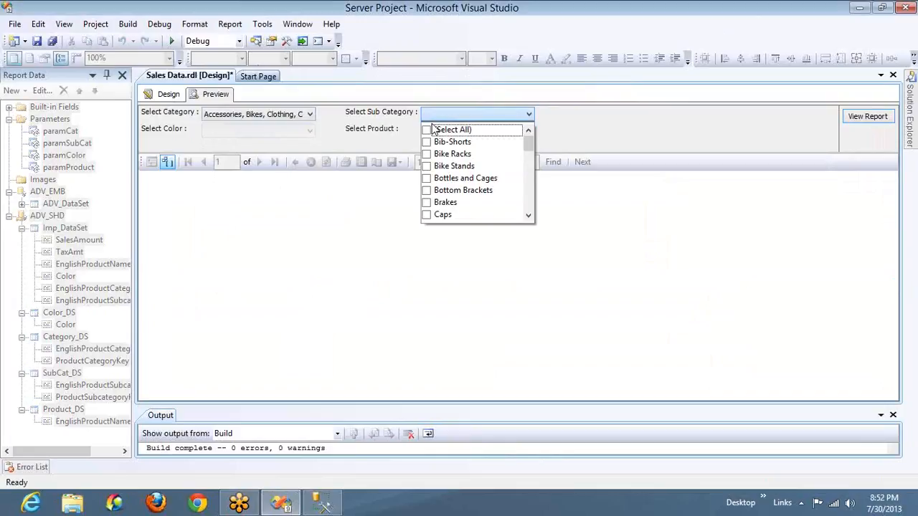
pyautogui.click(431, 130)
pyautogui.click(286, 131)
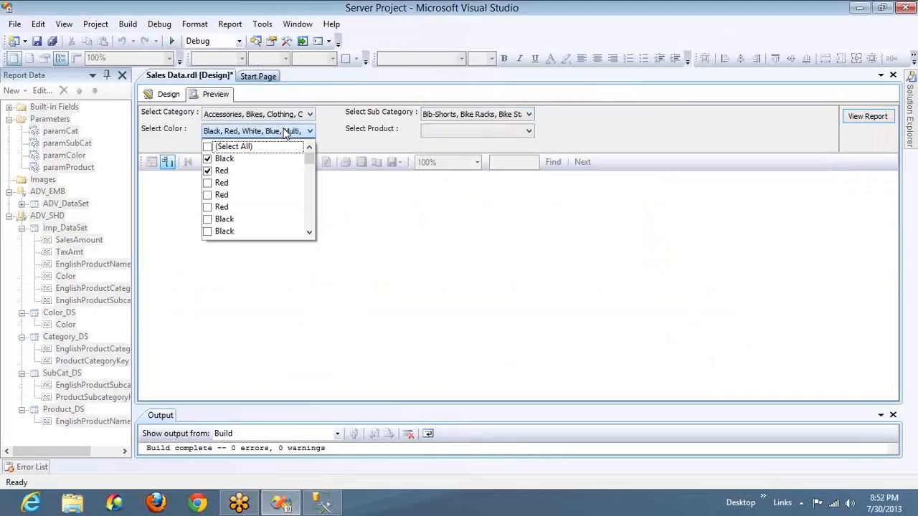
pyautogui.click(232, 148)
pyautogui.click(470, 132)
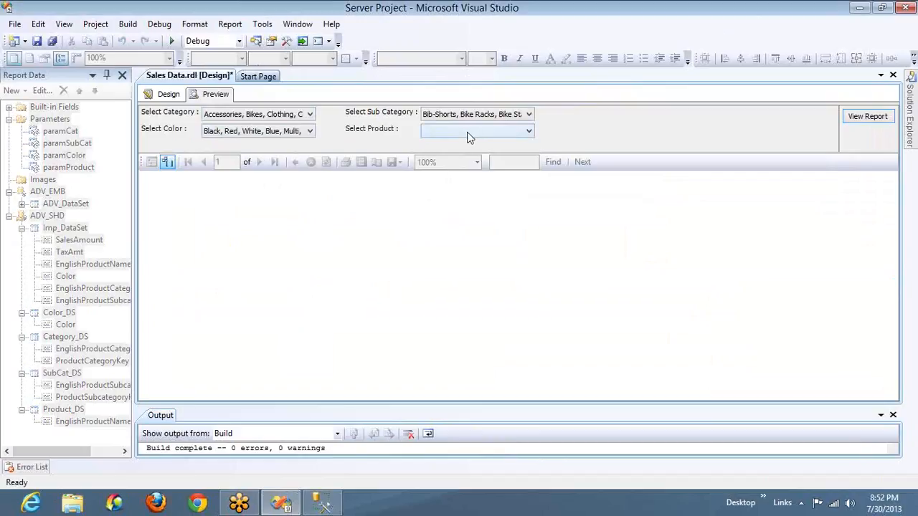
pyautogui.click(470, 135)
pyautogui.click(862, 122)
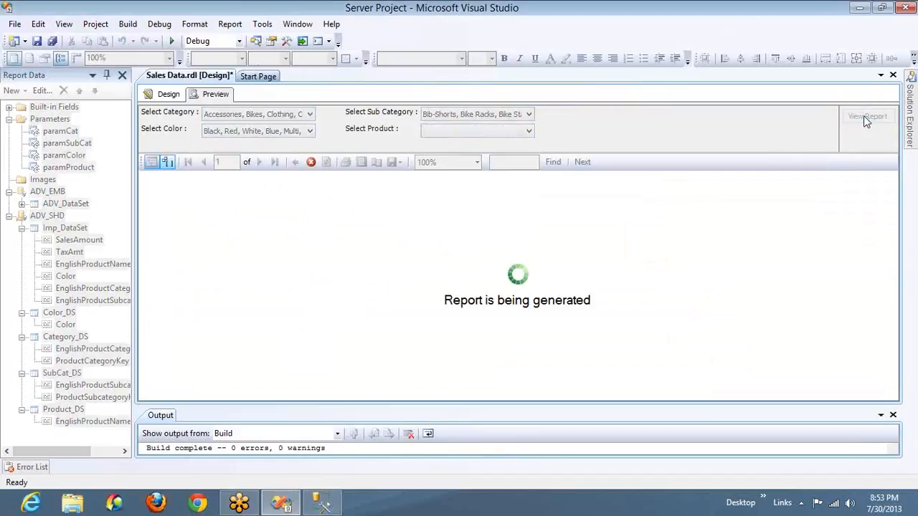
pyautogui.click(893, 416)
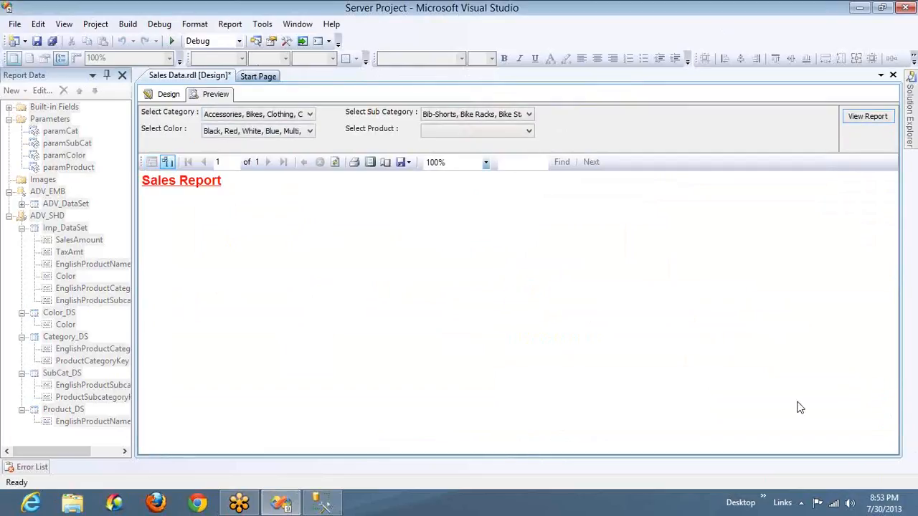
# Put single quotes around each color in the Imp_DataSet Color filter's value, making it ('Black', 'Blue').
pyautogui.click(176, 98)
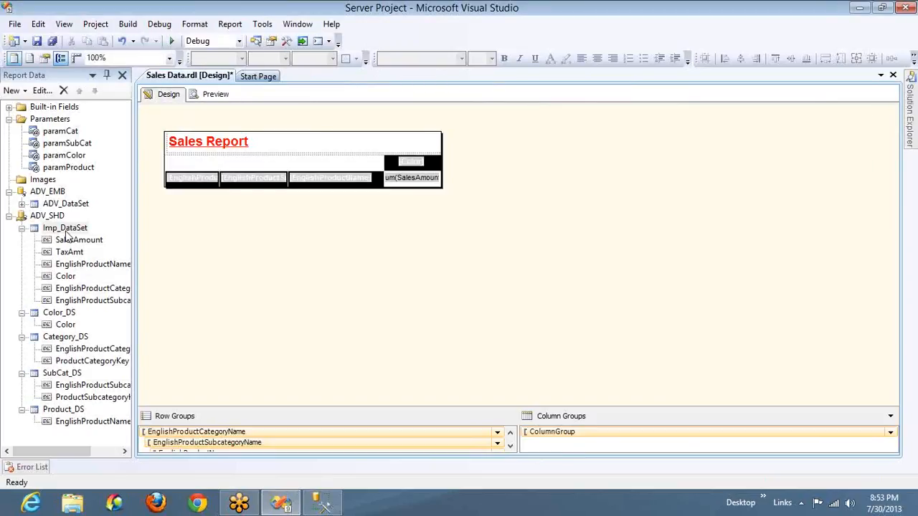
pyautogui.doubleClick(69, 231)
pyautogui.click(288, 186)
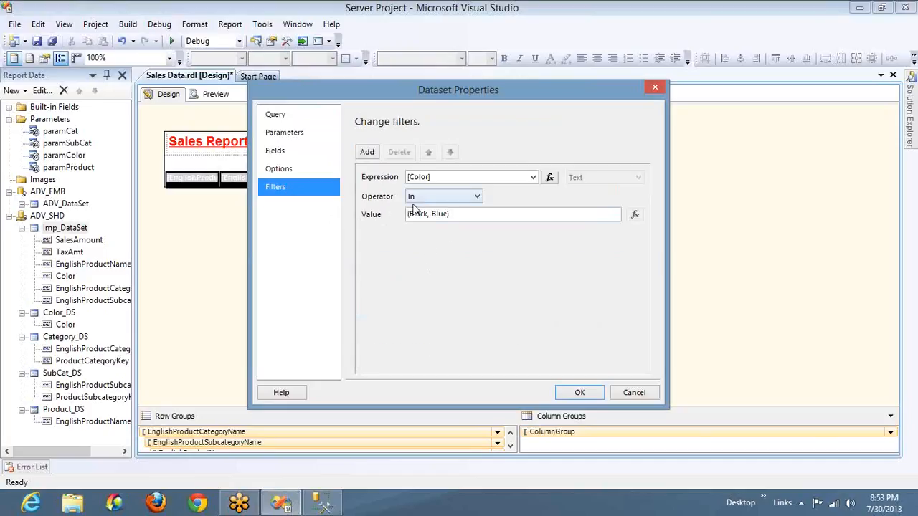
pyautogui.click(409, 214)
pyautogui.write("'")
pyautogui.press('Right')
pyautogui.press('Right')
pyautogui.press('Right')
pyautogui.press('Right')
pyautogui.press('Right')
pyautogui.write("'")
pyautogui.press('Right')
pyautogui.press('Right')
pyautogui.write("'")
pyautogui.press('Right')
pyautogui.press('Right')
pyautogui.press('Right')
pyautogui.write("'")
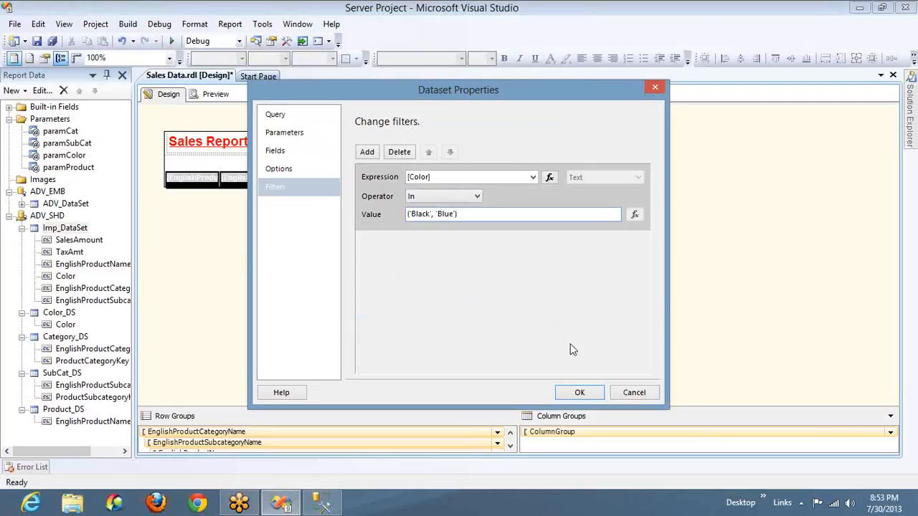
pyautogui.click(578, 393)
# Preview the Sales Data report again and close the build output window.
pyautogui.click(206, 97)
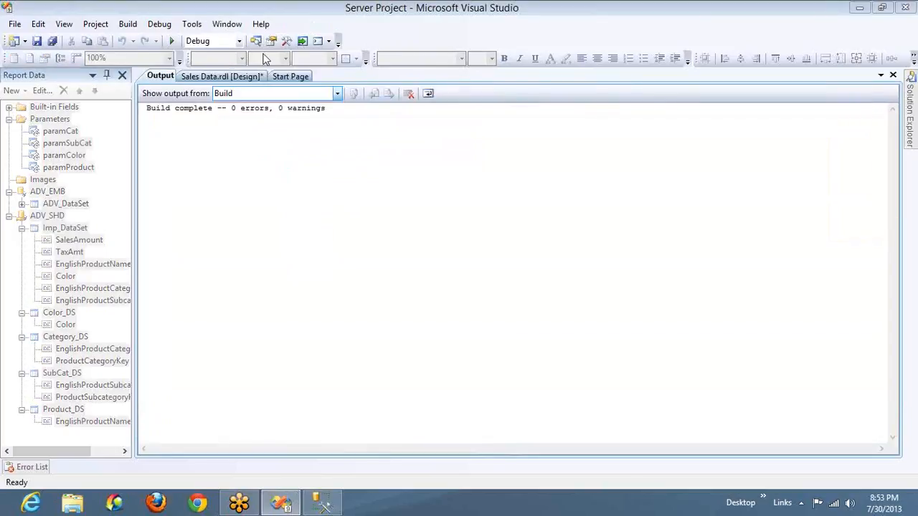
pyautogui.click(162, 80)
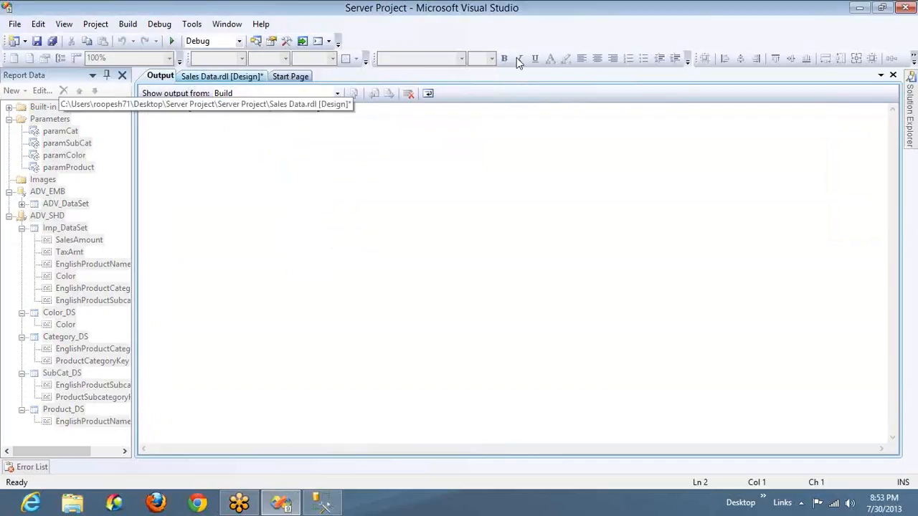
pyautogui.click(893, 75)
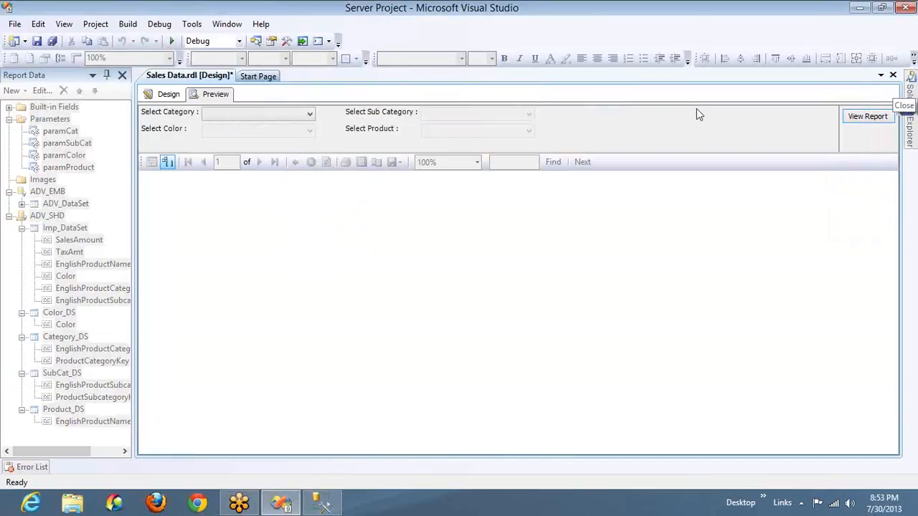
# Run the previewed report with all categories, subcategories and colors selected and the product left empty.
pyautogui.click(305, 116)
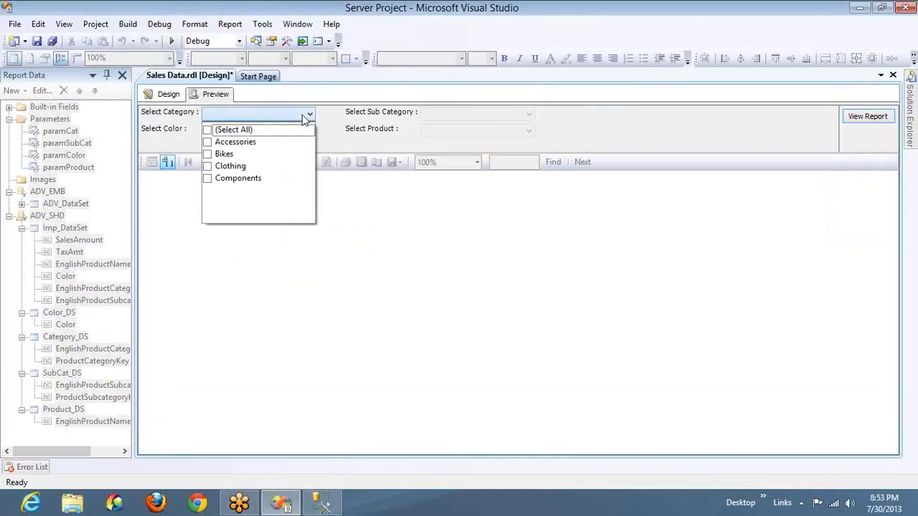
pyautogui.click(244, 132)
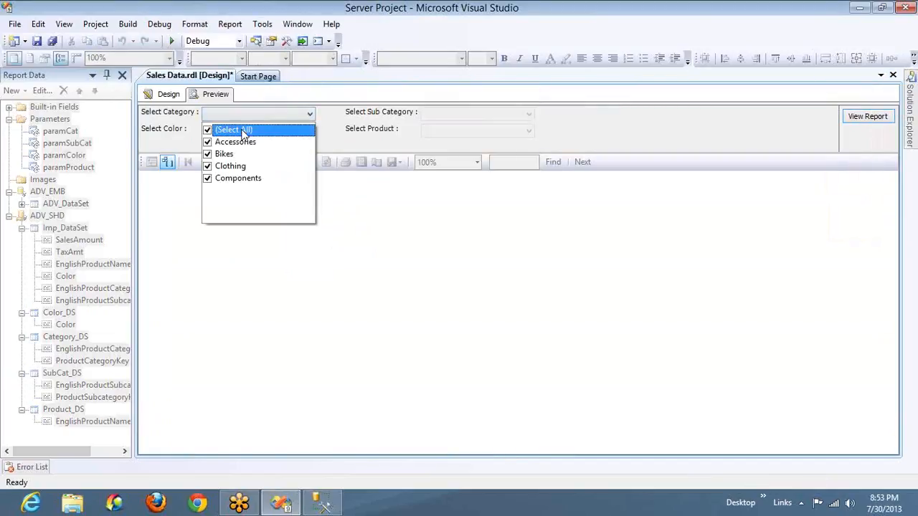
pyautogui.click(428, 116)
pyautogui.click(428, 133)
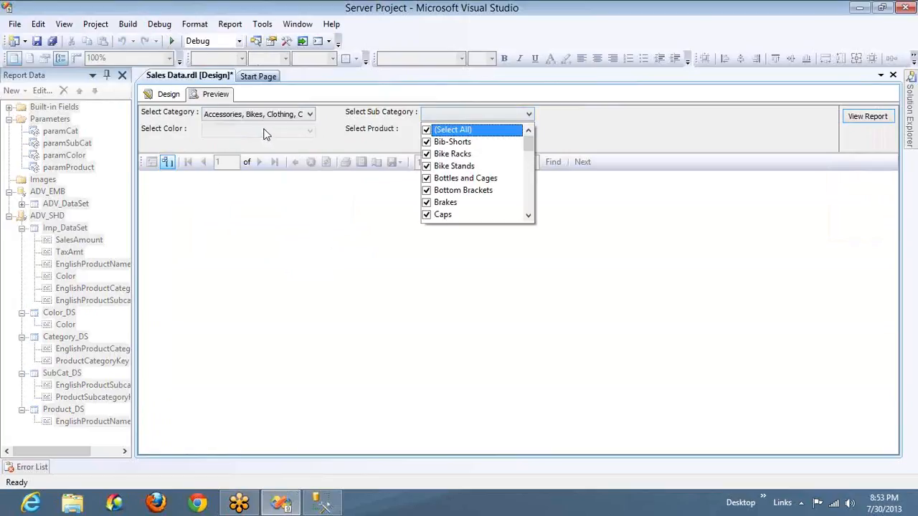
pyautogui.click(266, 131)
pyautogui.click(210, 148)
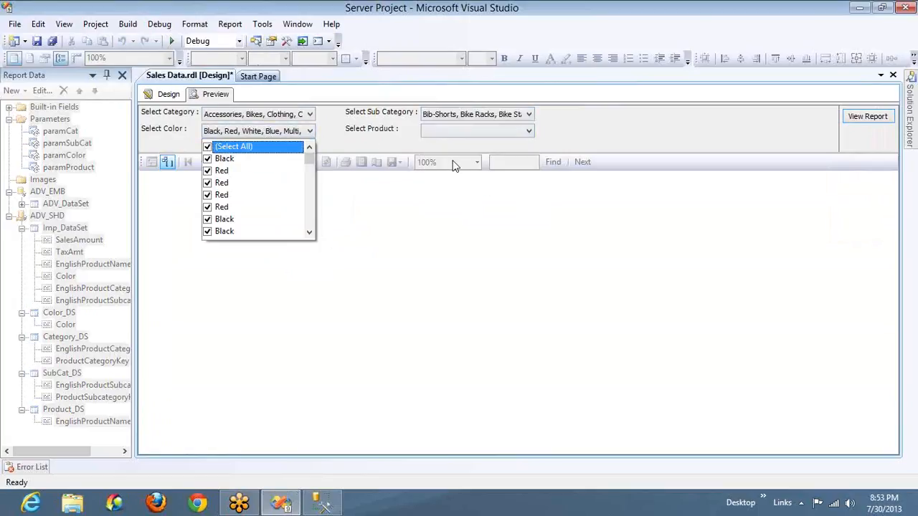
pyautogui.click(470, 132)
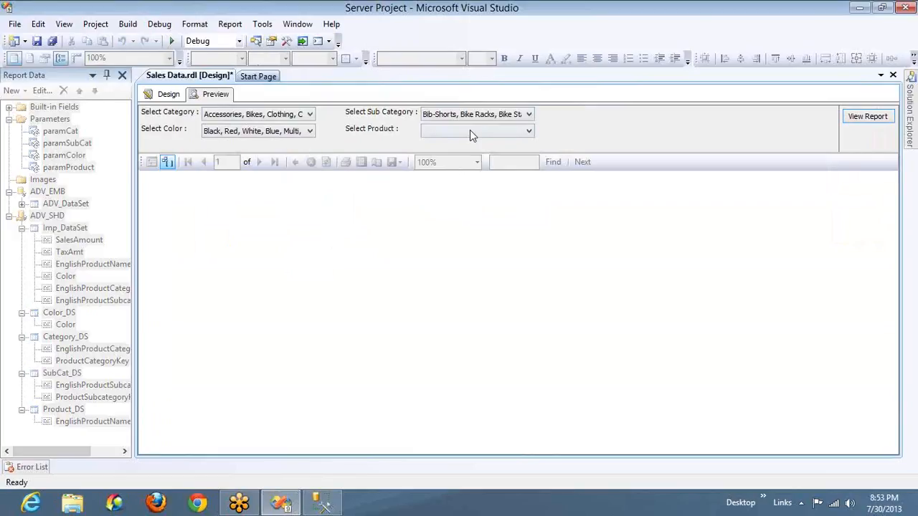
pyautogui.click(441, 140)
pyautogui.click(858, 119)
pyautogui.click(858, 119)
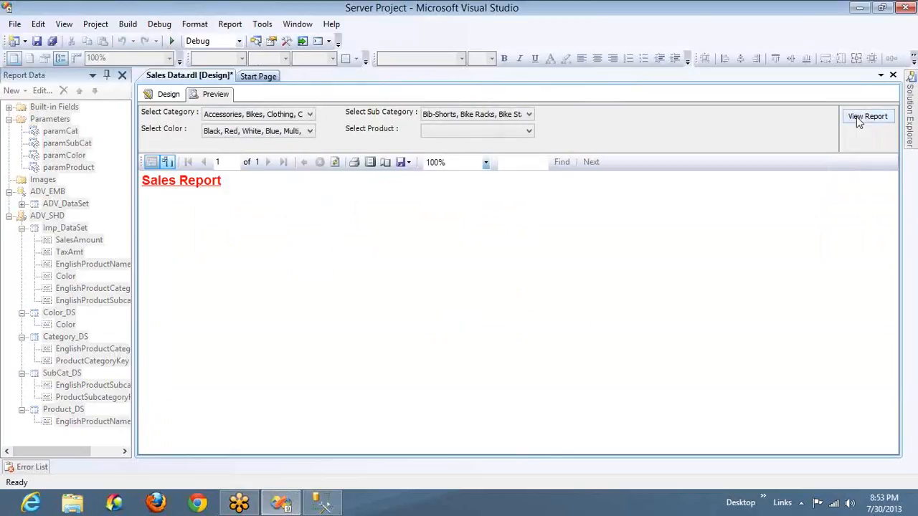
# Remove the parentheses and quotes from the Imp_DataSet Color filter's value, leaving Black, Blue, and save the dataset properties.
pyautogui.click(182, 95)
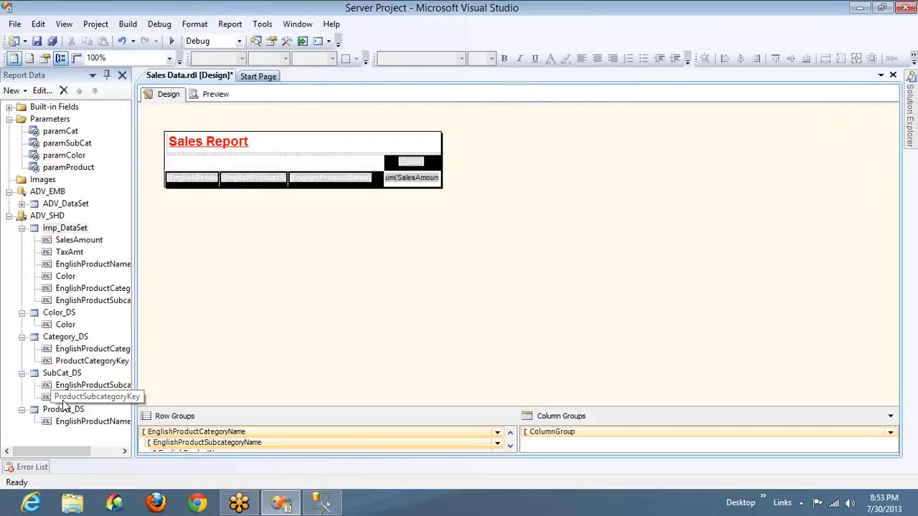
pyautogui.doubleClick(49, 230)
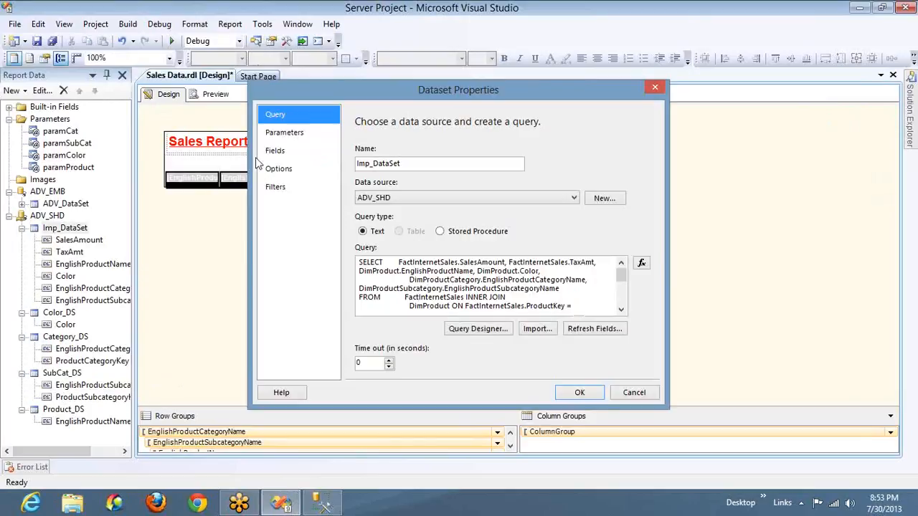
pyautogui.click(316, 182)
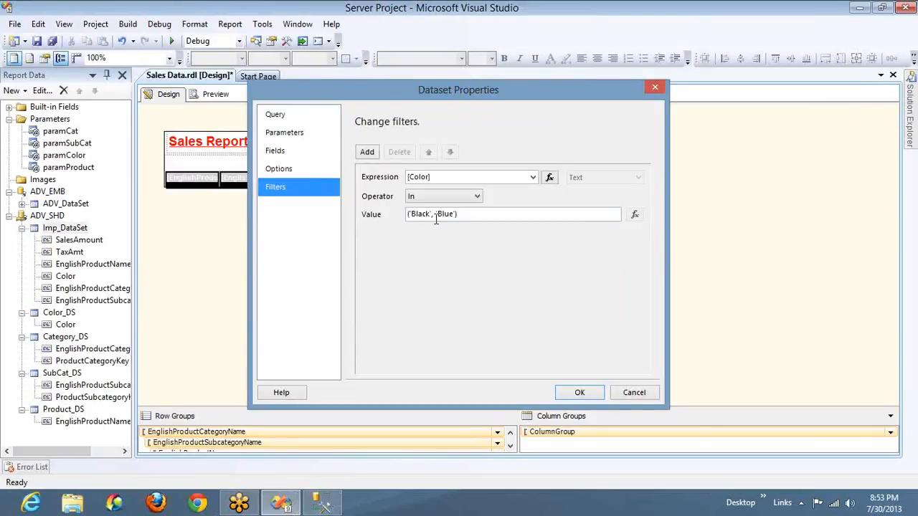
pyautogui.click(471, 213)
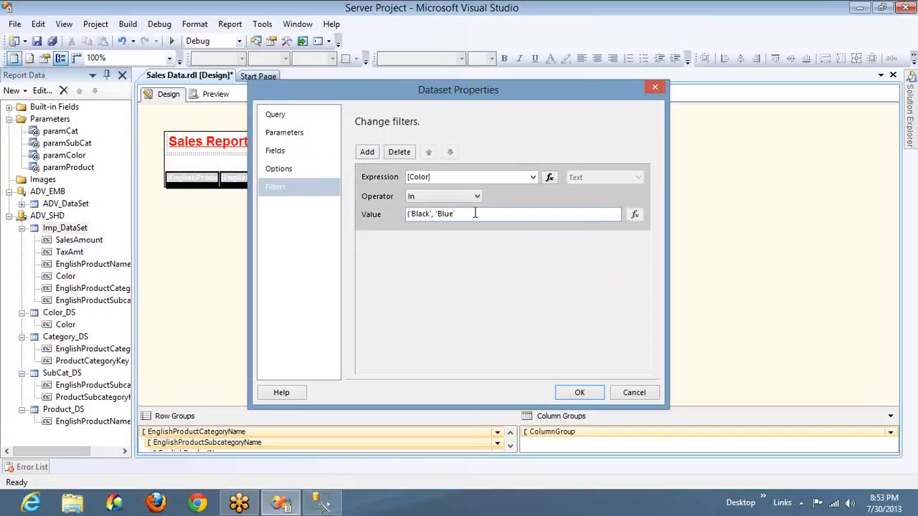
pyautogui.hotkey('ctrl', 'Left')
pyautogui.press('BackSpace')
pyautogui.press('Left')
pyautogui.press('BackSpace')
pyautogui.press('BackSpace')
pyautogui.press('Delete')
pyautogui.click(580, 392)
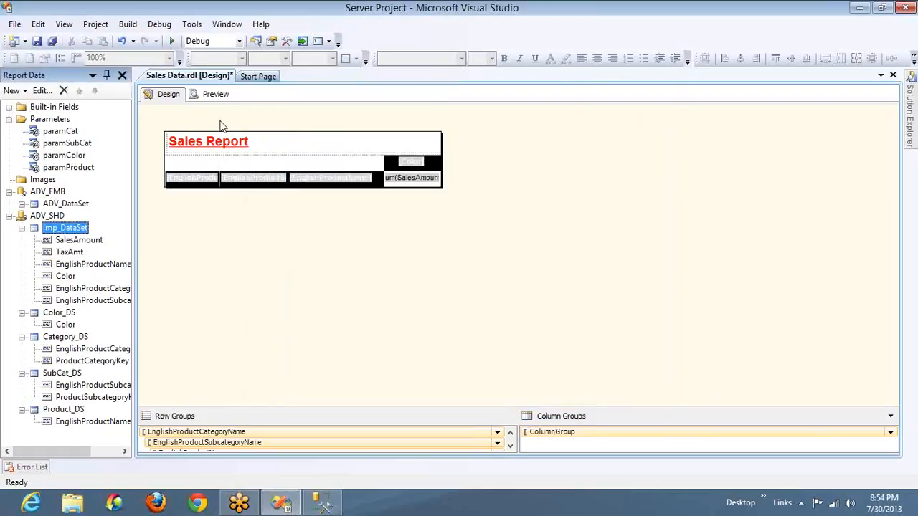
# Preview the Sales Data report and run it for all categories, subcategories and colors.
pyautogui.click(217, 95)
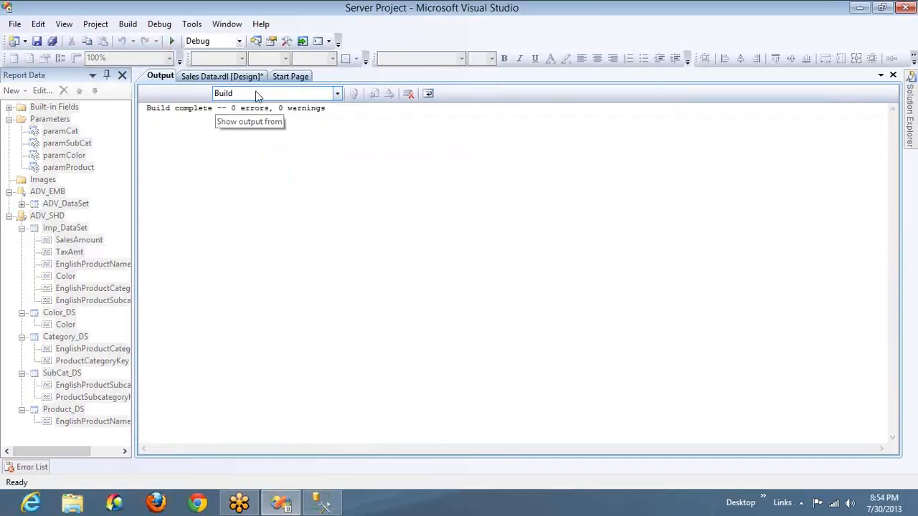
pyautogui.click(201, 76)
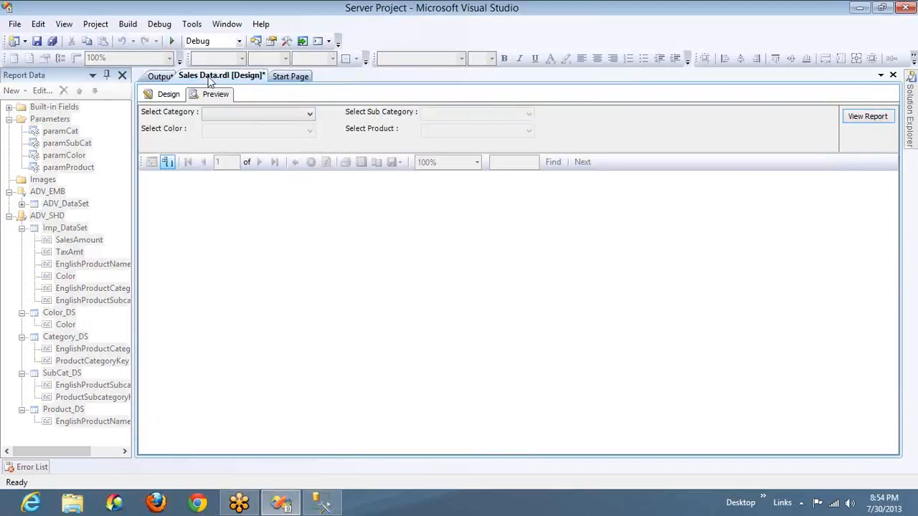
pyautogui.click(223, 116)
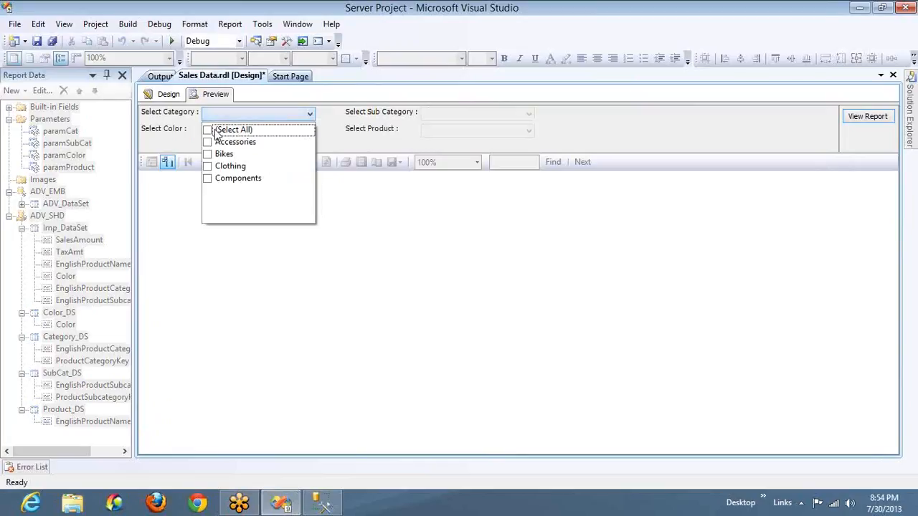
pyautogui.click(459, 111)
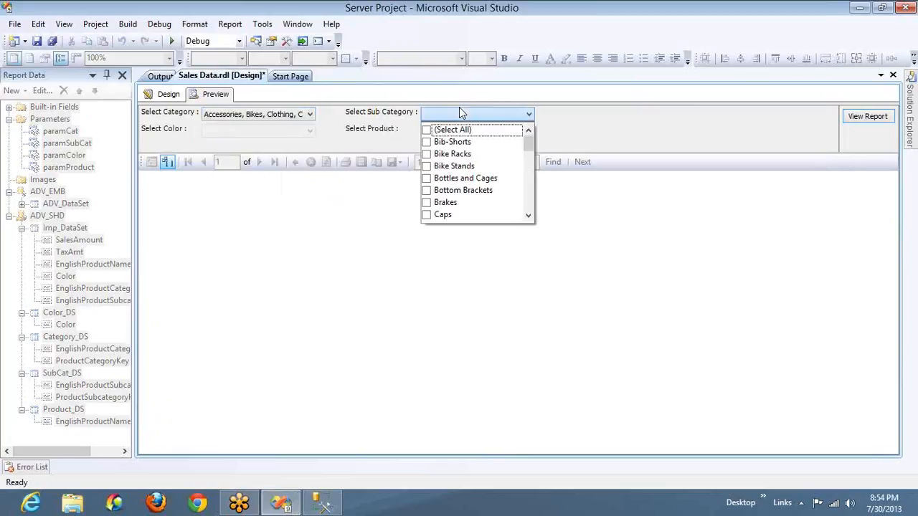
pyautogui.click(434, 132)
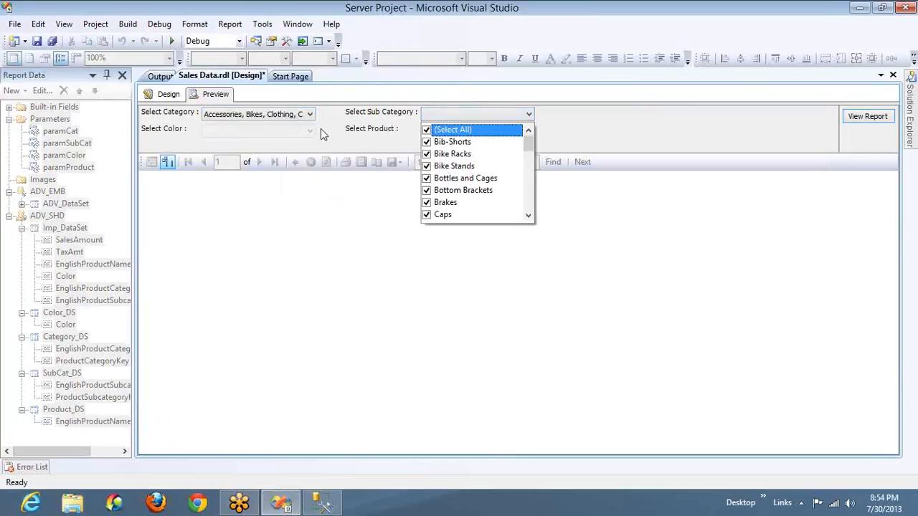
pyautogui.click(297, 133)
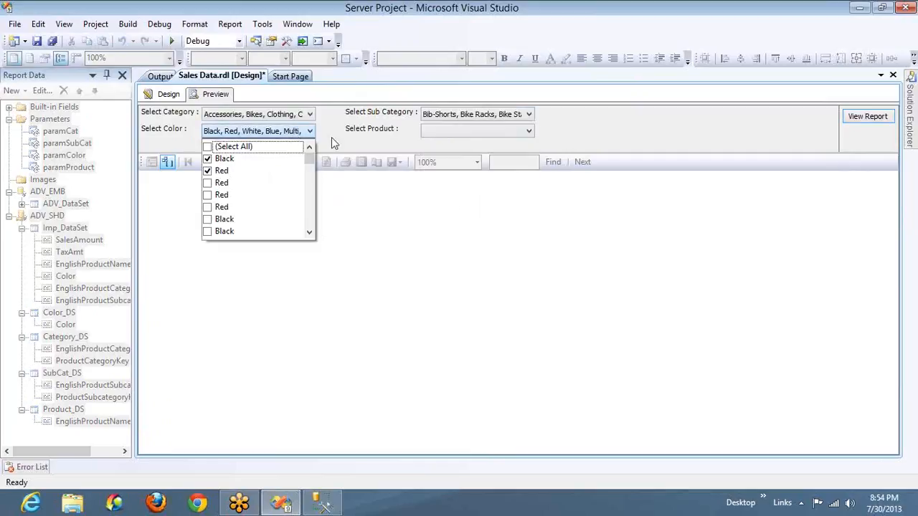
pyautogui.click(208, 147)
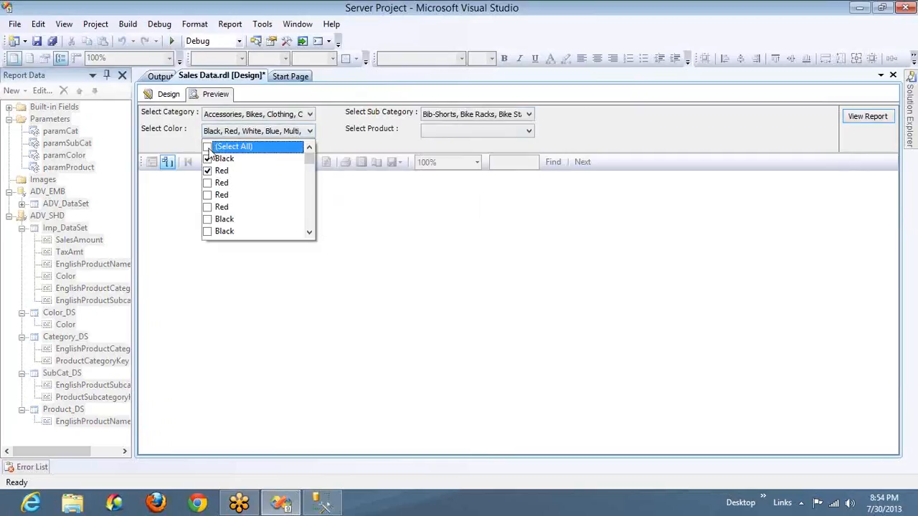
pyautogui.press('super')
pyautogui.press('super')
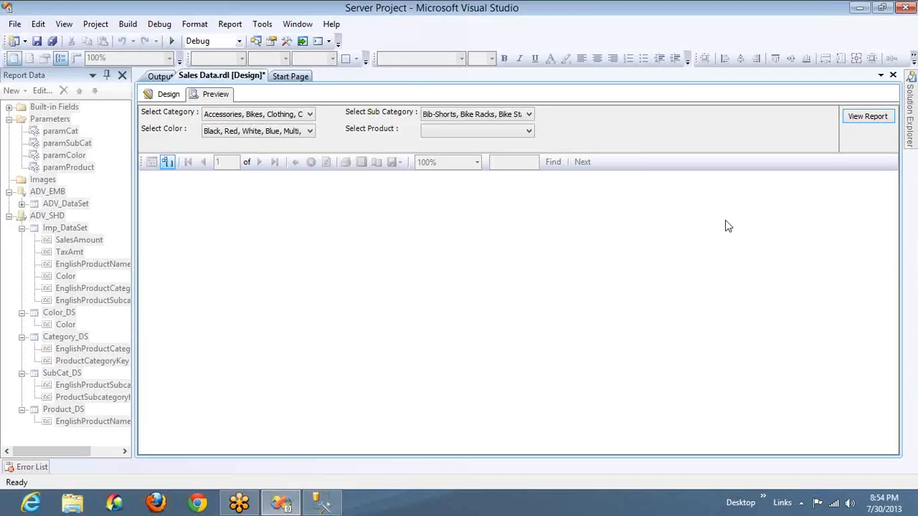
pyautogui.click(868, 121)
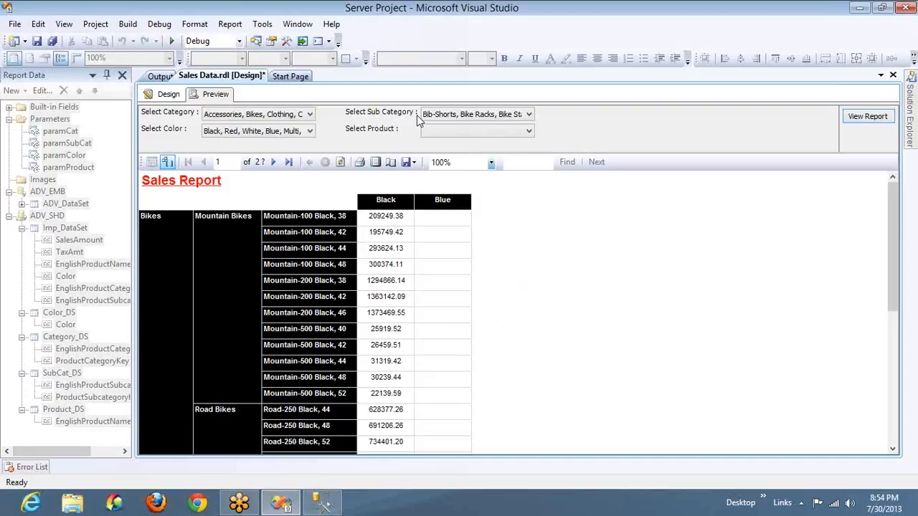
# Review the operators available for the Color filter of Imp_DataSet, and close the dataset properties without saving.
pyautogui.click(152, 96)
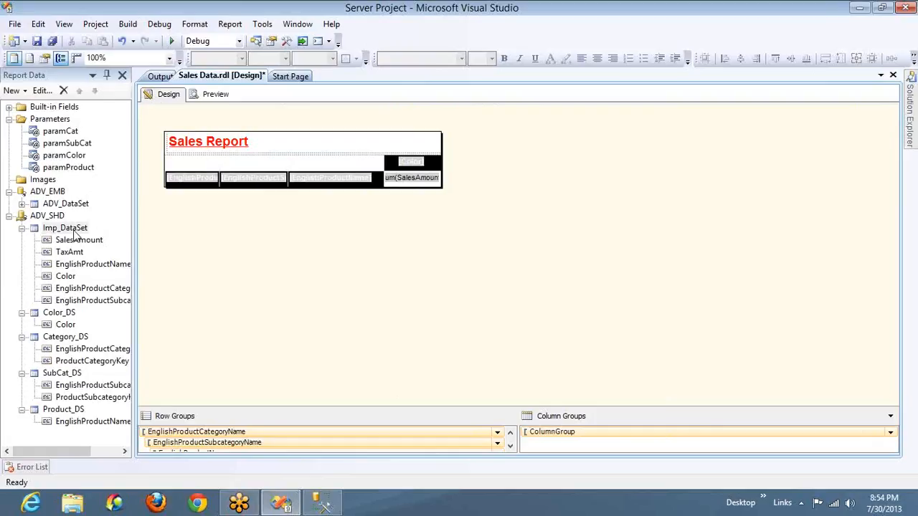
pyautogui.doubleClick(71, 233)
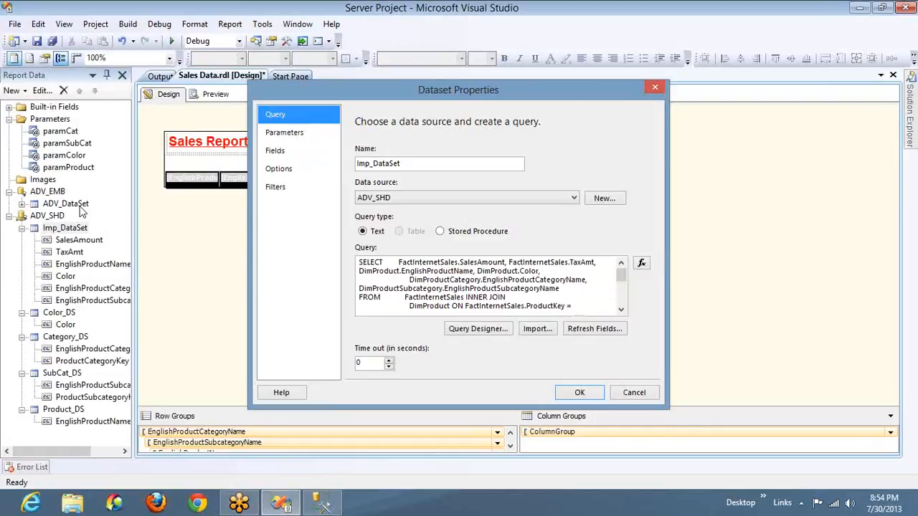
pyautogui.click(274, 187)
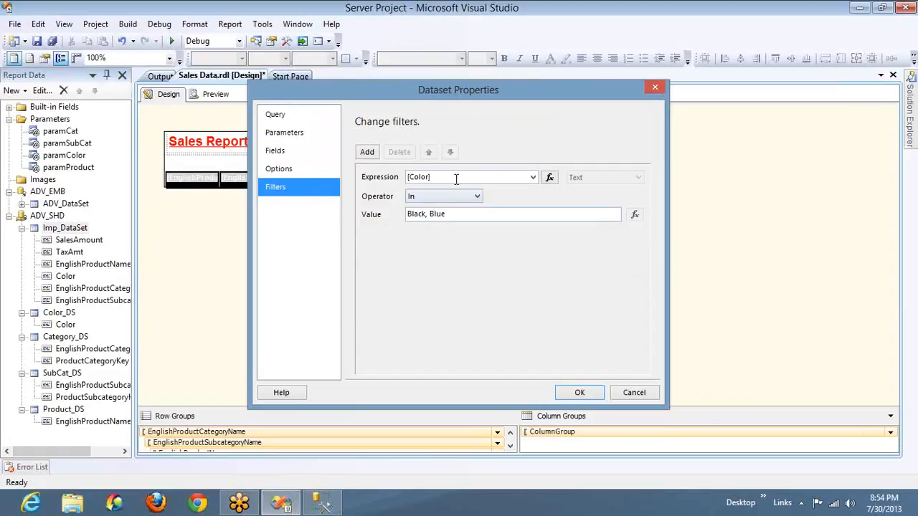
pyautogui.click(469, 197)
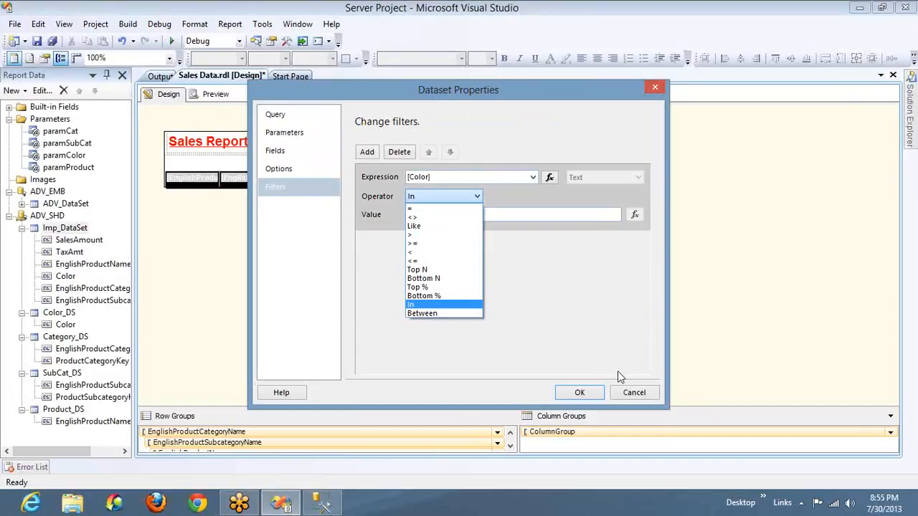
pyautogui.click(627, 395)
pyautogui.click(629, 394)
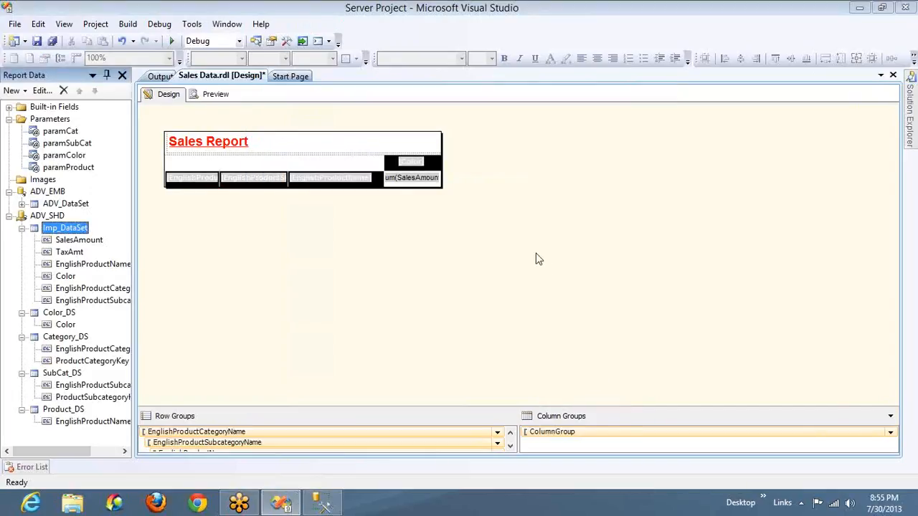
pyautogui.doubleClick(79, 228)
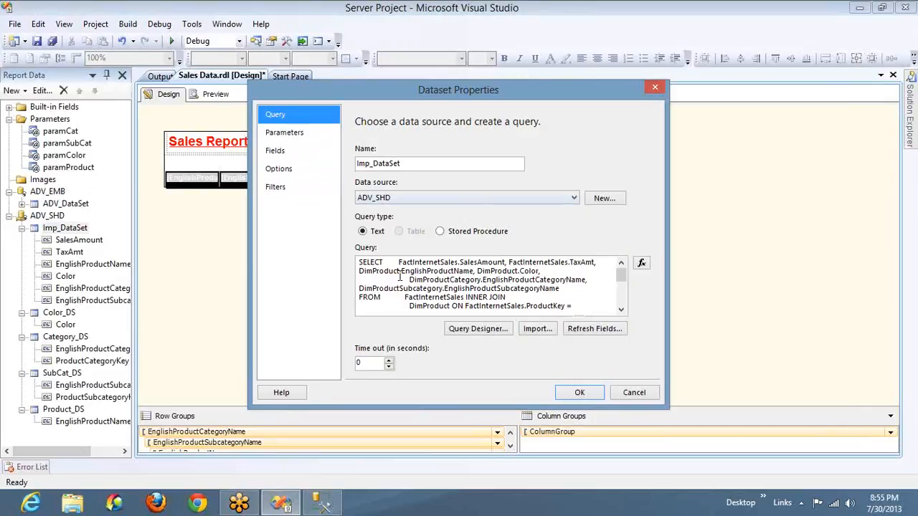
pyautogui.click(393, 294)
pyautogui.press('Down')
pyautogui.press('Down')
pyautogui.press('Down')
pyautogui.press('Down')
pyautogui.press('Down')
pyautogui.press('Down')
pyautogui.press('Down')
pyautogui.press('Down')
pyautogui.press('Down')
pyautogui.press('Down')
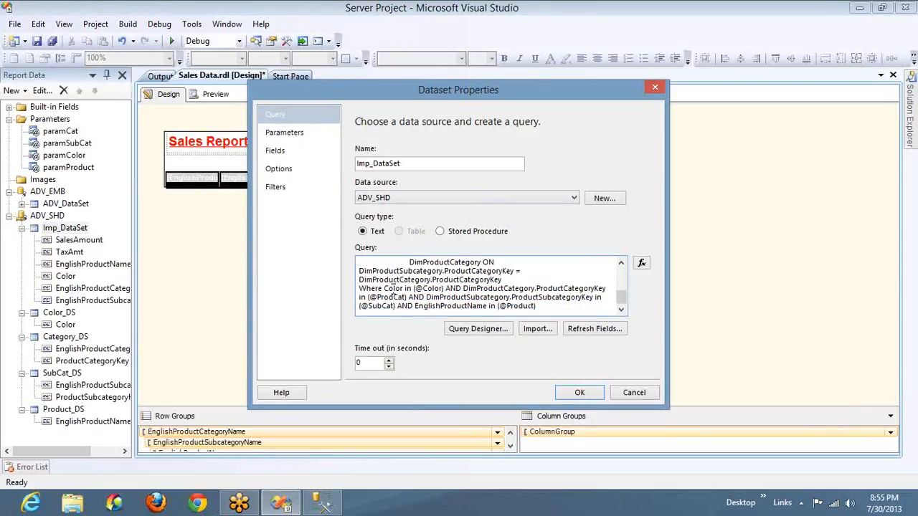
pyautogui.hotkey('shift', 'Right')
pyautogui.hotkey('shift', 'Right')
pyautogui.hotkey('shift', 'Right')
pyautogui.hotkey('shift', 'Right')
pyautogui.hotkey('shift', 'Right')
pyautogui.hotkey('shift', 'Right')
pyautogui.hotkey('shift', 'Right')
pyautogui.hotkey('shift', 'Right')
pyautogui.hotkey('shift', 'Right')
pyautogui.hotkey('shift', 'Right')
pyautogui.hotkey('shift', 'Right')
pyautogui.hotkey('shift', 'Right')
pyautogui.hotkey('shift', 'Right')
pyautogui.hotkey('shift', 'Right')
pyautogui.hotkey('shift', 'Right')
pyautogui.hotkey('shift', 'Right')
pyautogui.hotkey('shift', 'Right')
pyautogui.hotkey('shift', 'Right')
pyautogui.hotkey('shift', 'Right')
pyautogui.hotkey('shift', 'Right')
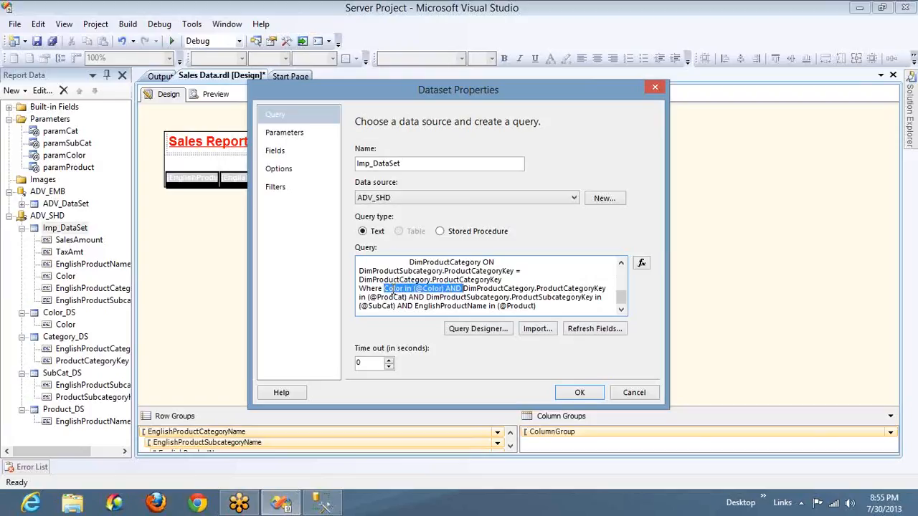
pyautogui.press('Delete')
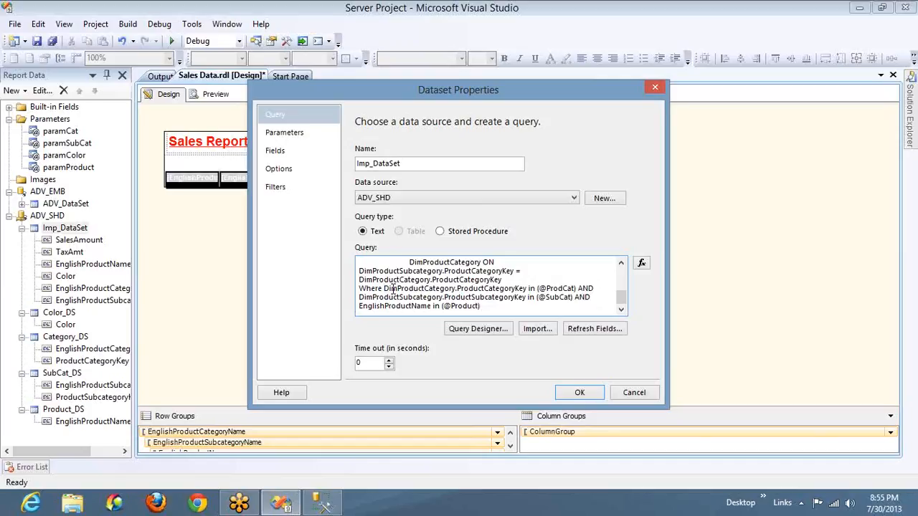
# Remove the Color filter from Imp_DataSet and save the dataset properties.
pyautogui.click(294, 186)
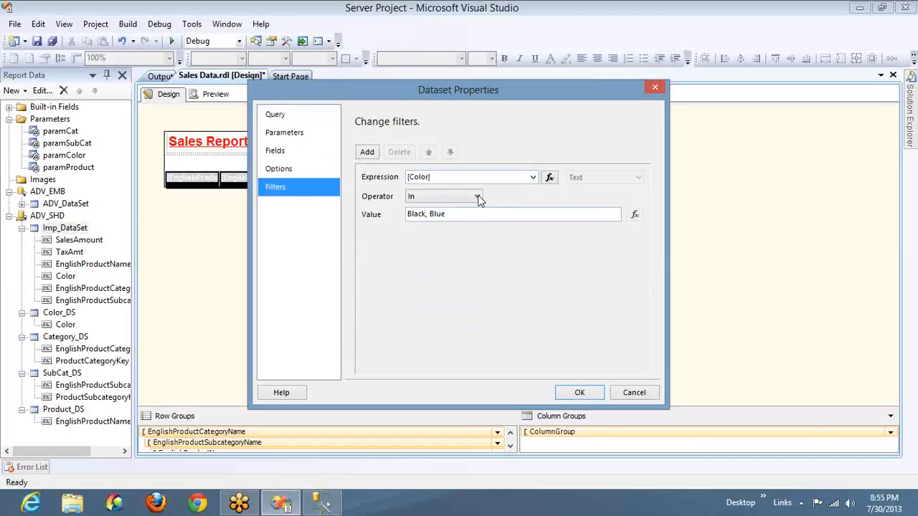
pyautogui.click(396, 153)
pyautogui.click(579, 392)
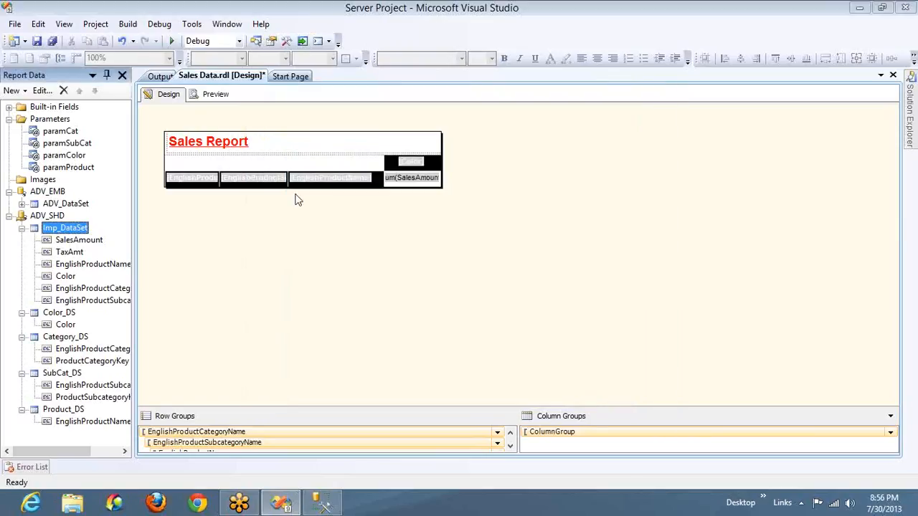
# Preview the Sales Data report and run it for all categories and subcategories with the default colors and the product left empty.
pyautogui.click(215, 94)
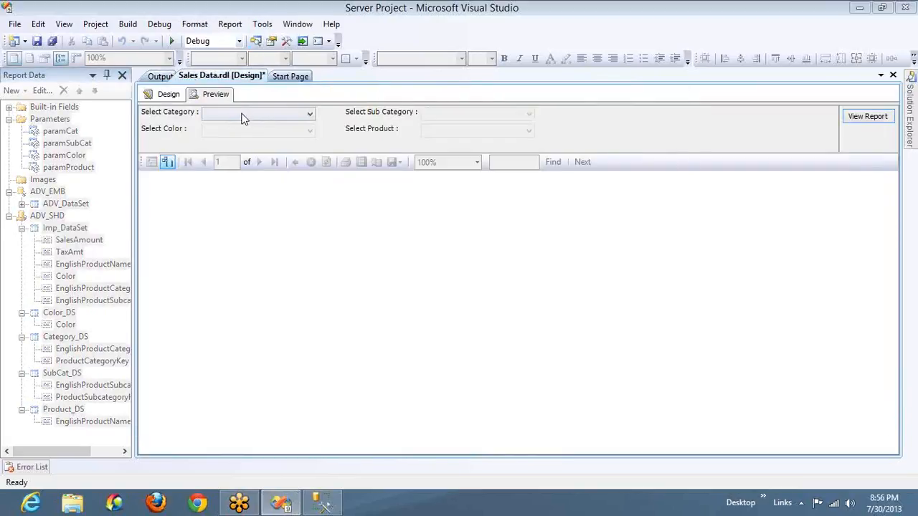
pyautogui.click(242, 116)
pyautogui.click(258, 130)
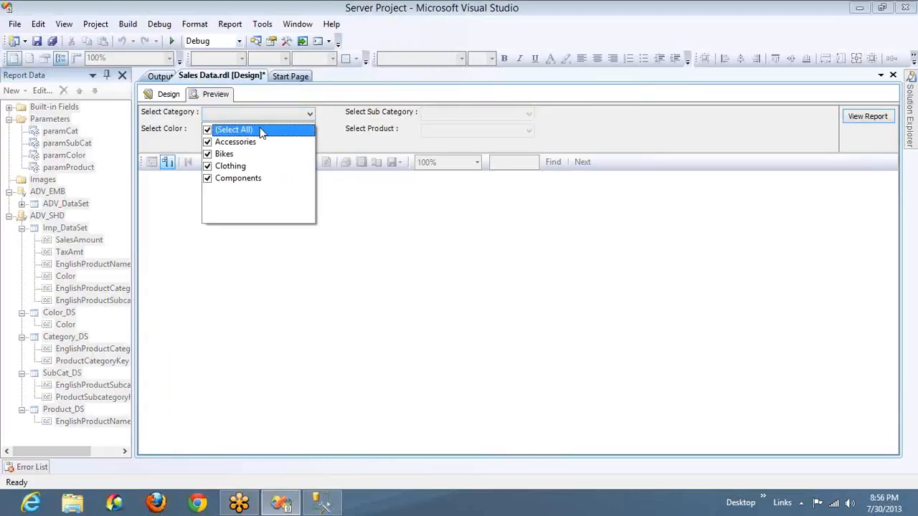
pyautogui.click(433, 115)
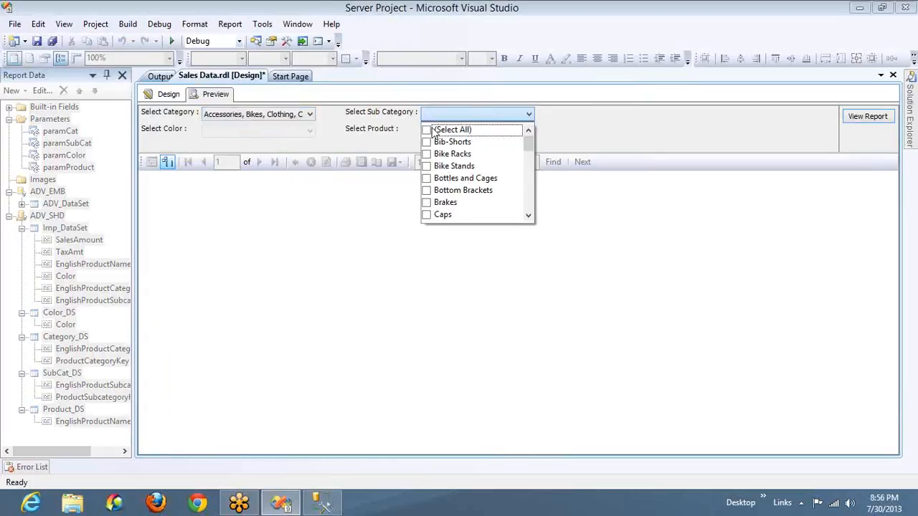
pyautogui.click(435, 132)
pyautogui.click(292, 131)
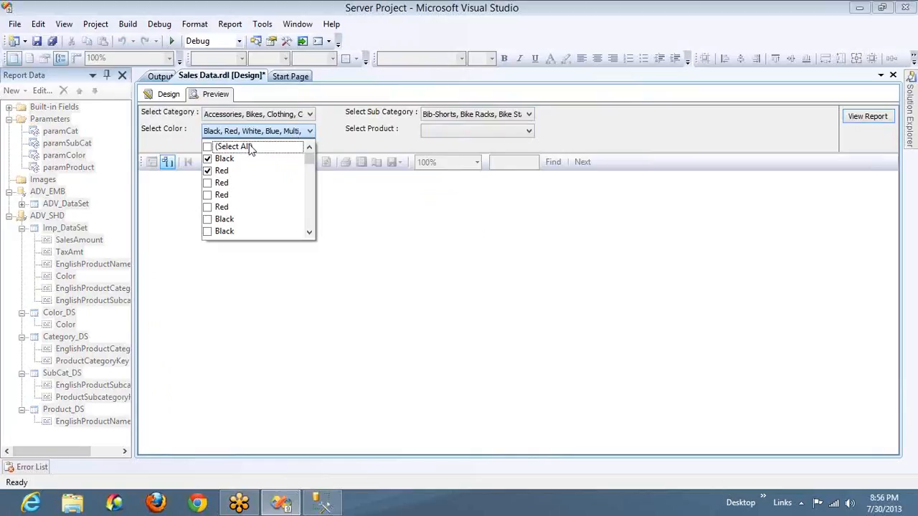
pyautogui.click(502, 137)
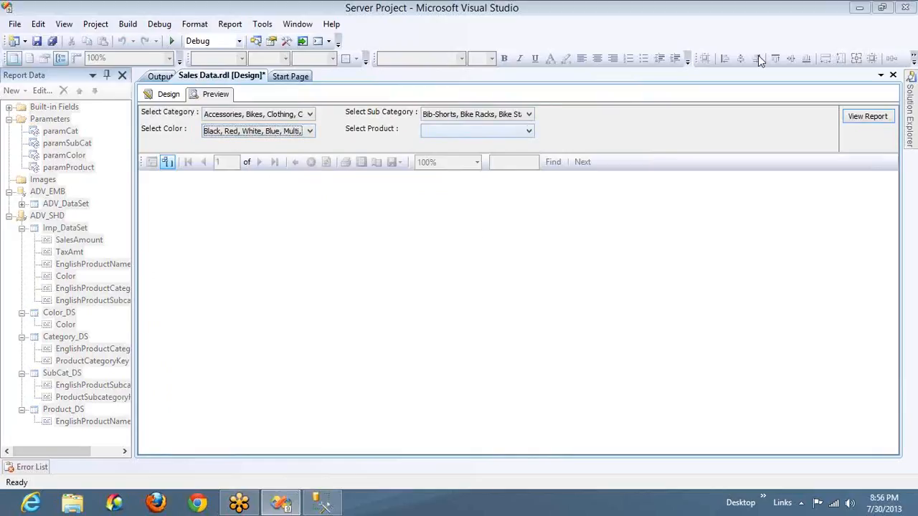
pyautogui.click(732, 35)
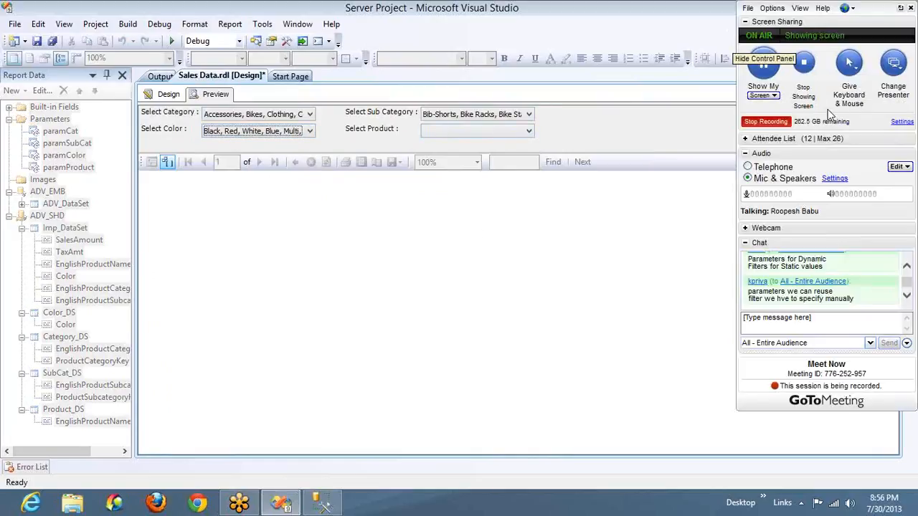
pyautogui.click(850, 118)
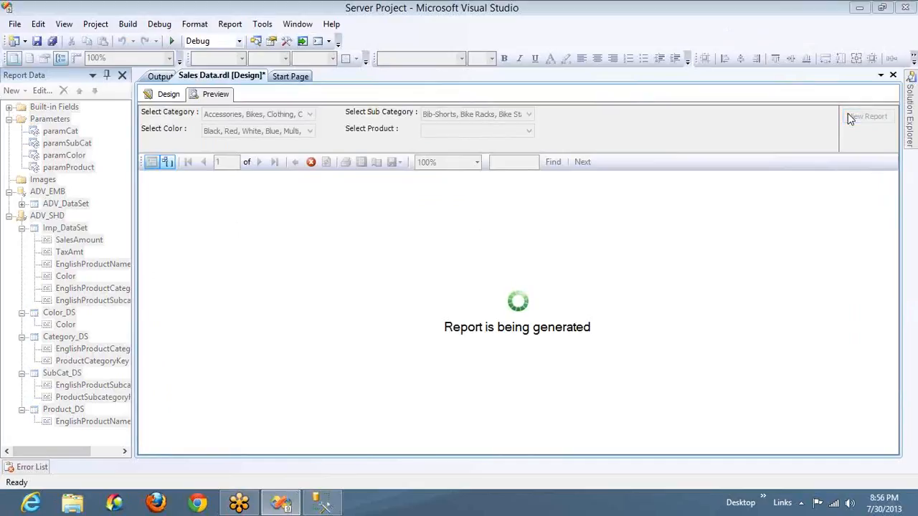
# Return to the report design and add a filter on the [Color] field to Imp_DataSet.
pyautogui.click(165, 95)
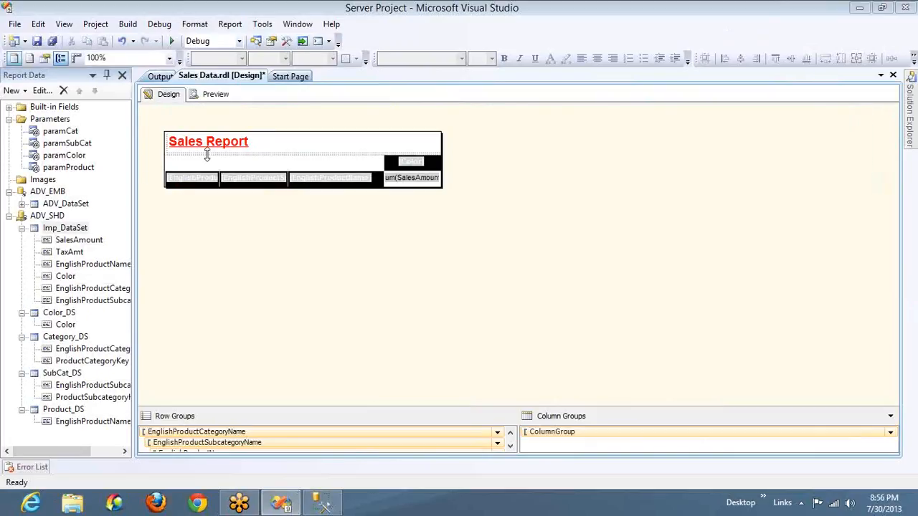
pyautogui.click(79, 228)
pyautogui.doubleClick(79, 228)
pyautogui.click(298, 187)
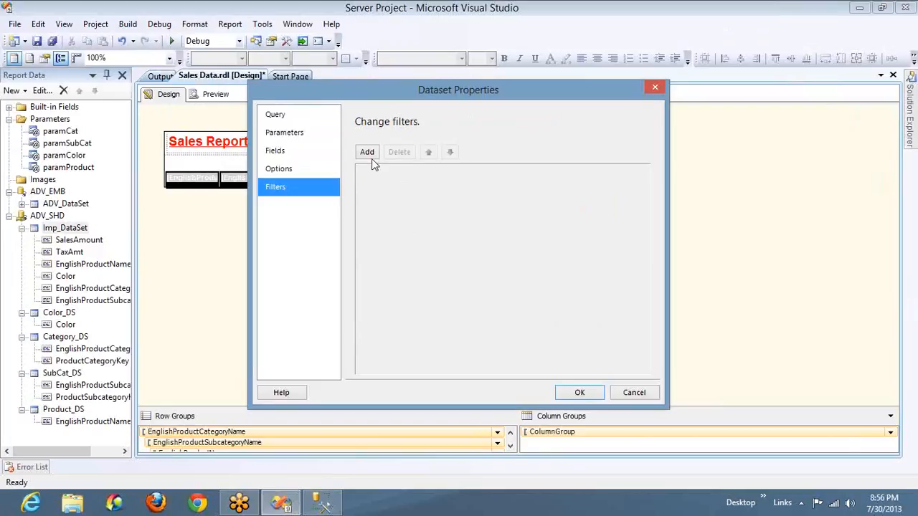
pyautogui.click(370, 156)
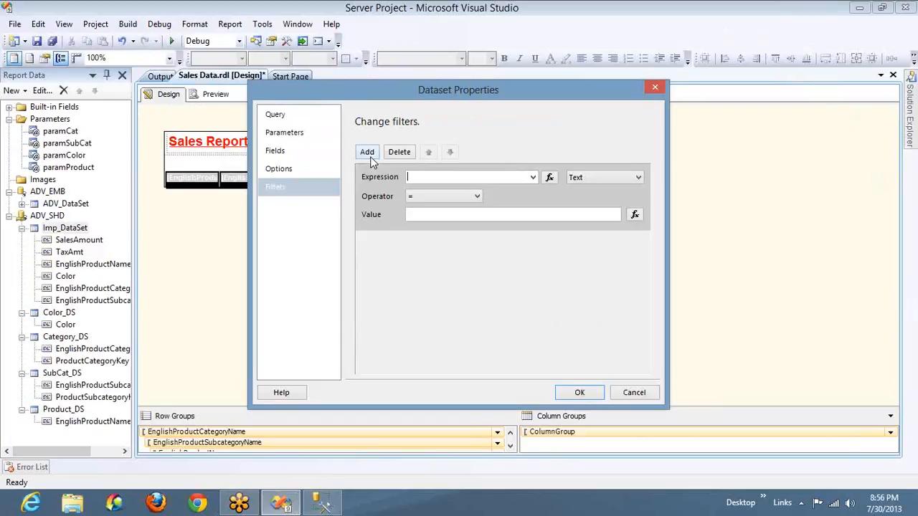
pyautogui.click(532, 178)
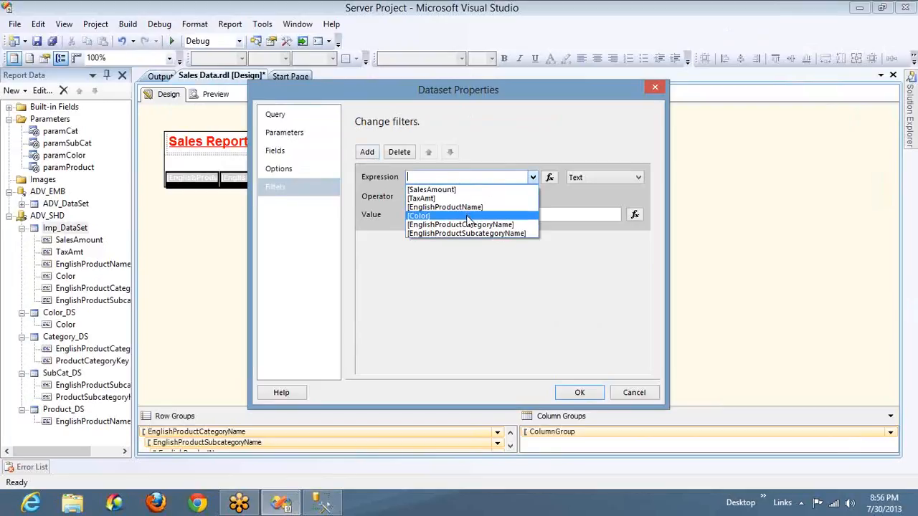
pyautogui.click(468, 217)
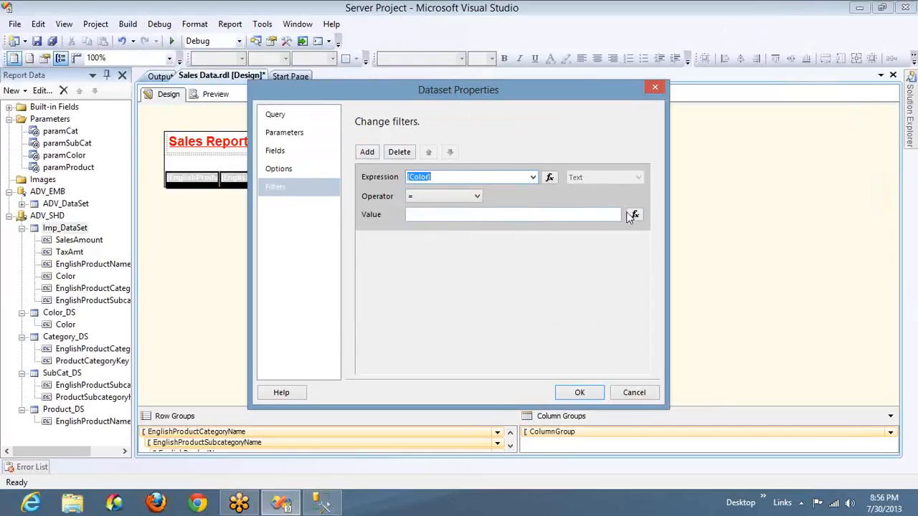
# Set the Color filter's value expression to =Parameters!paramColor.Value, without the (0) index, and save the dataset properties.
pyautogui.click(634, 215)
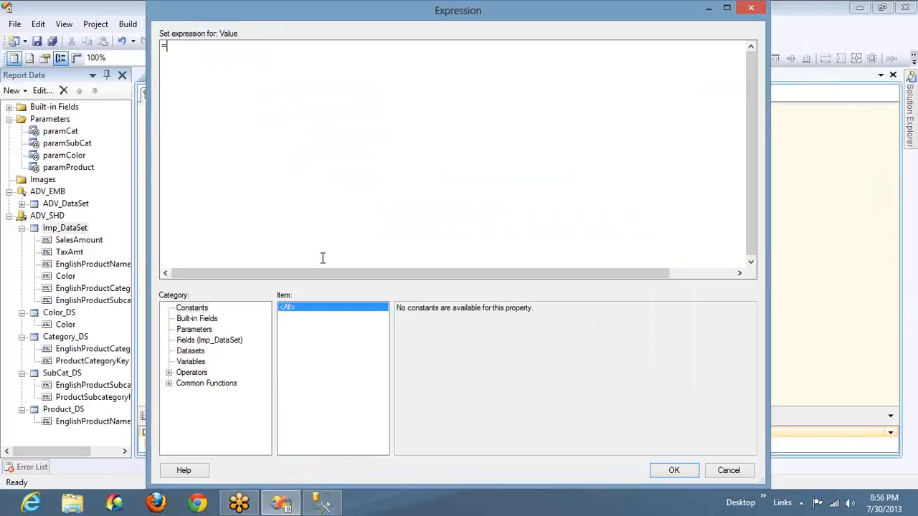
pyautogui.click(207, 330)
pyautogui.doubleClick(428, 326)
pyautogui.click(687, 466)
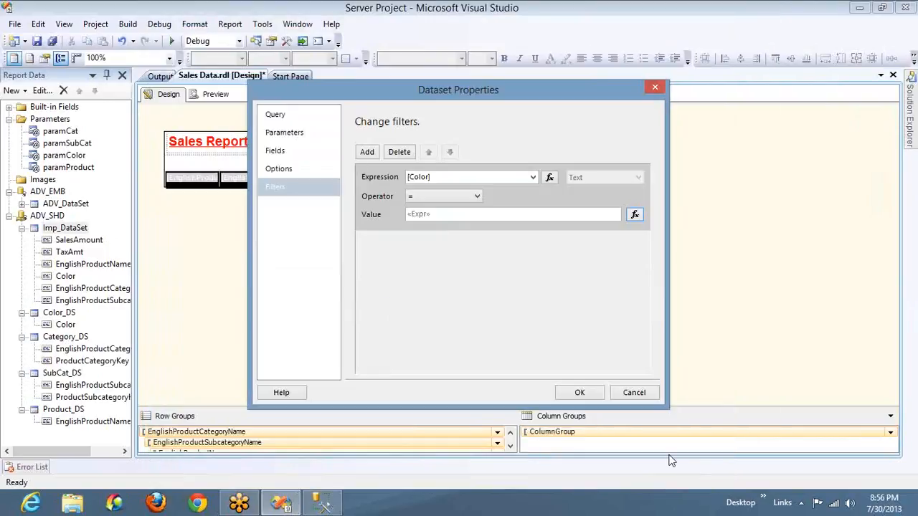
pyautogui.click(634, 215)
pyautogui.press('BackSpace')
pyautogui.press('BackSpace')
pyautogui.press('BackSpace')
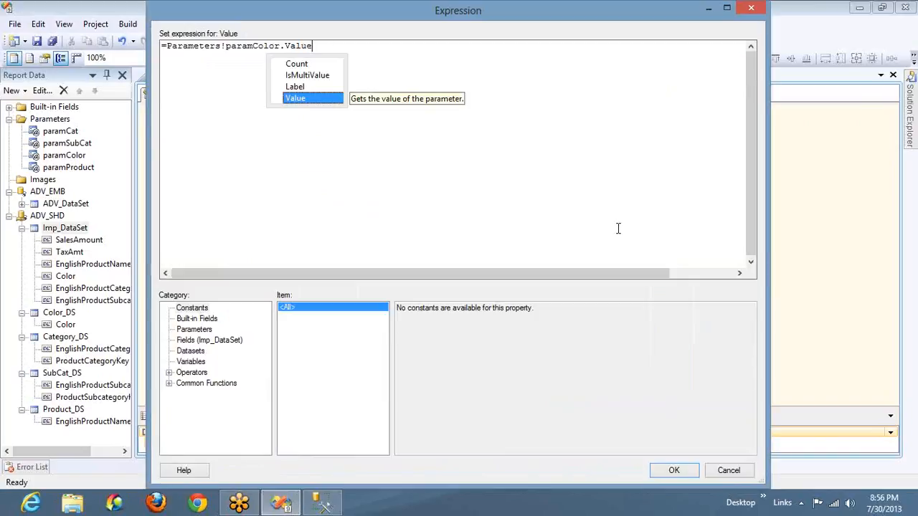
pyautogui.click(688, 473)
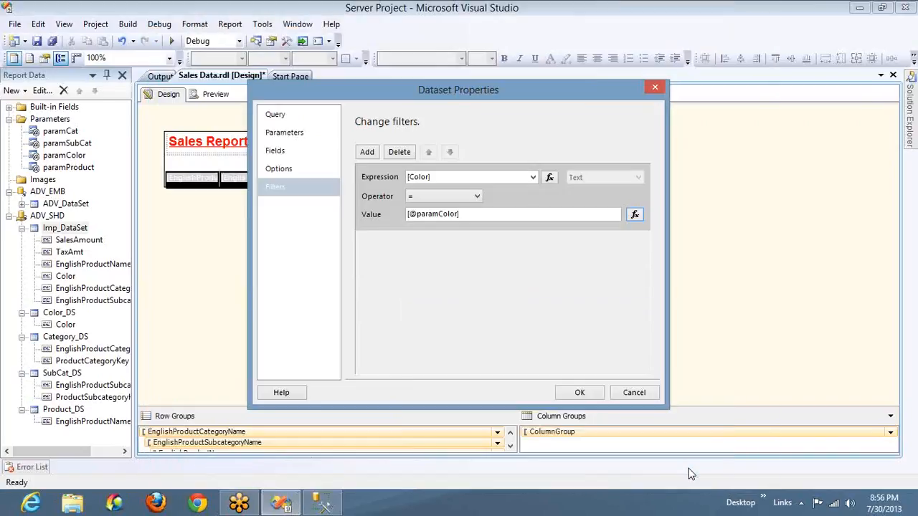
pyautogui.click(580, 391)
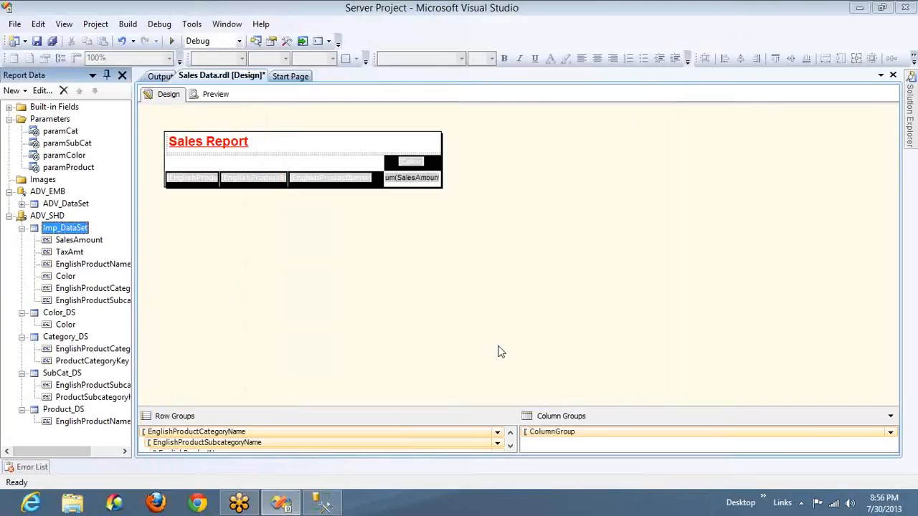
# Preview the Sales Data report again and select all categories and all subcategories.
pyautogui.click(215, 95)
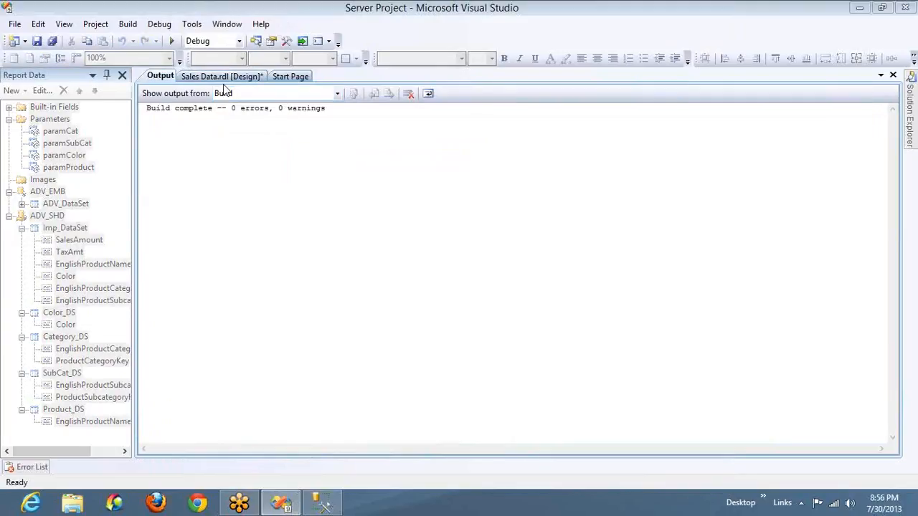
pyautogui.click(225, 78)
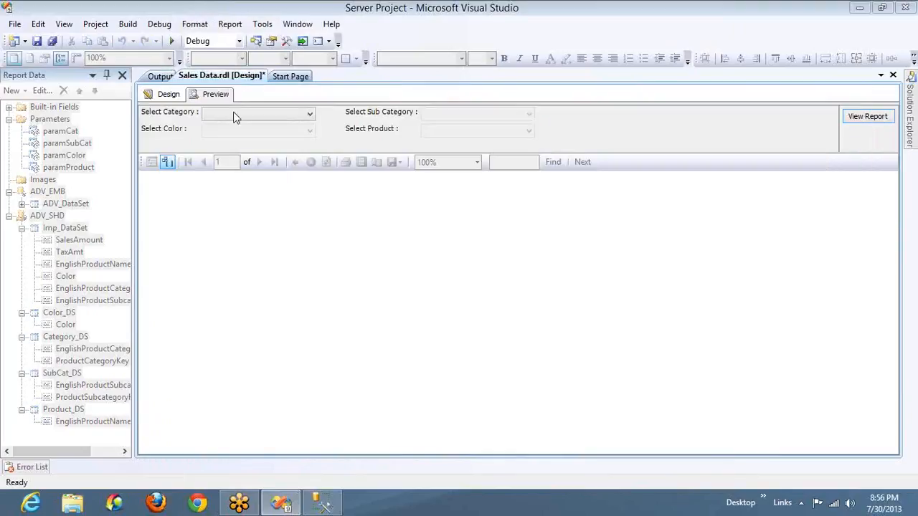
pyautogui.click(236, 120)
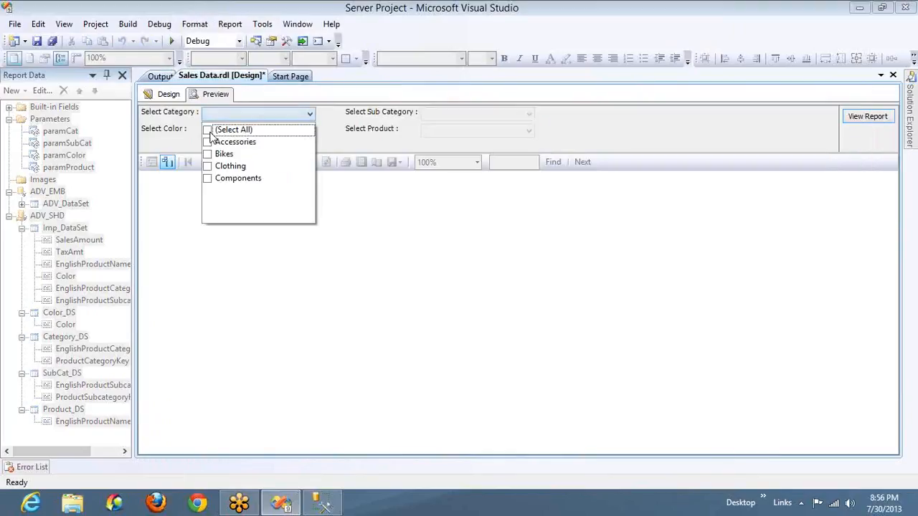
pyautogui.click(209, 132)
pyautogui.click(430, 111)
pyautogui.click(426, 131)
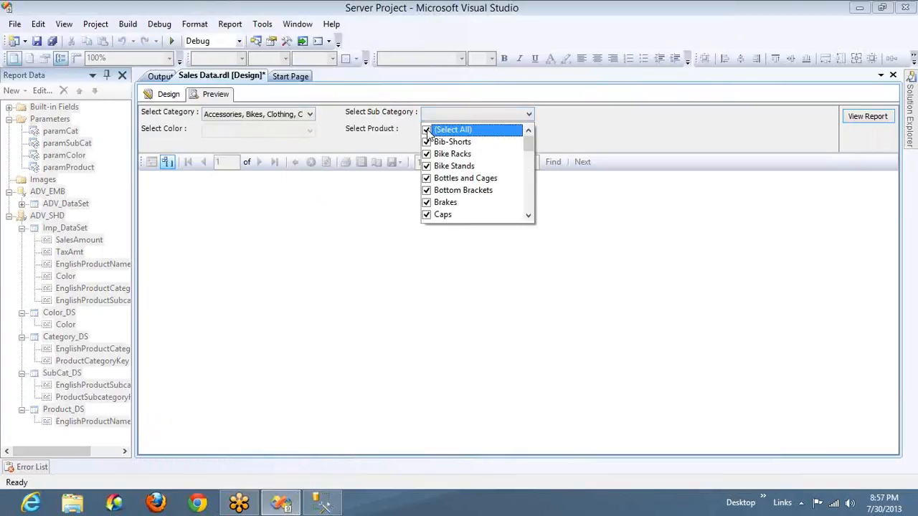
# Clear the default color selection in the report preview and select only the first Black entry.
pyautogui.click(294, 136)
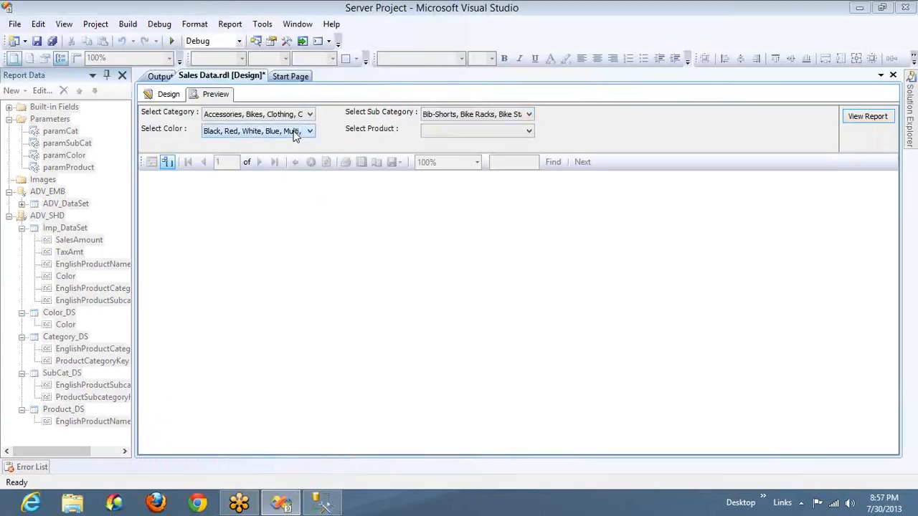
pyautogui.click(254, 134)
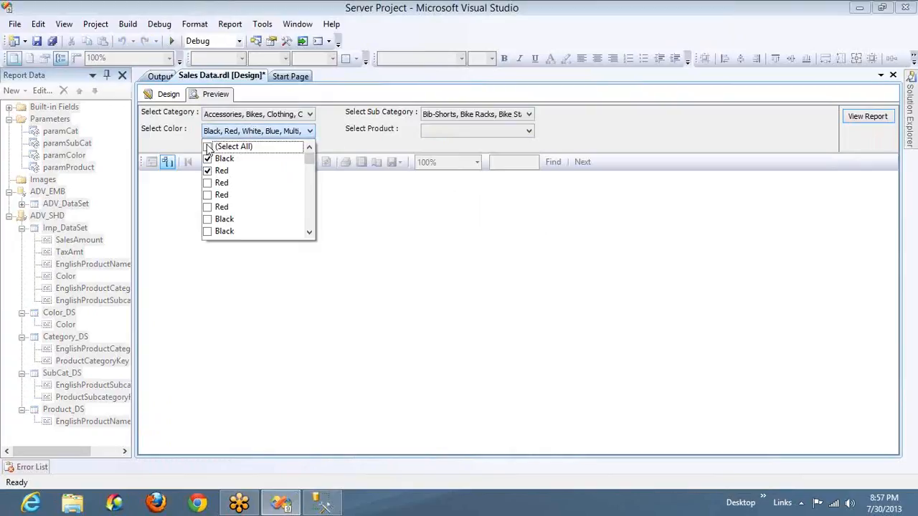
pyautogui.click(208, 147)
pyautogui.click(208, 147)
pyautogui.click(208, 159)
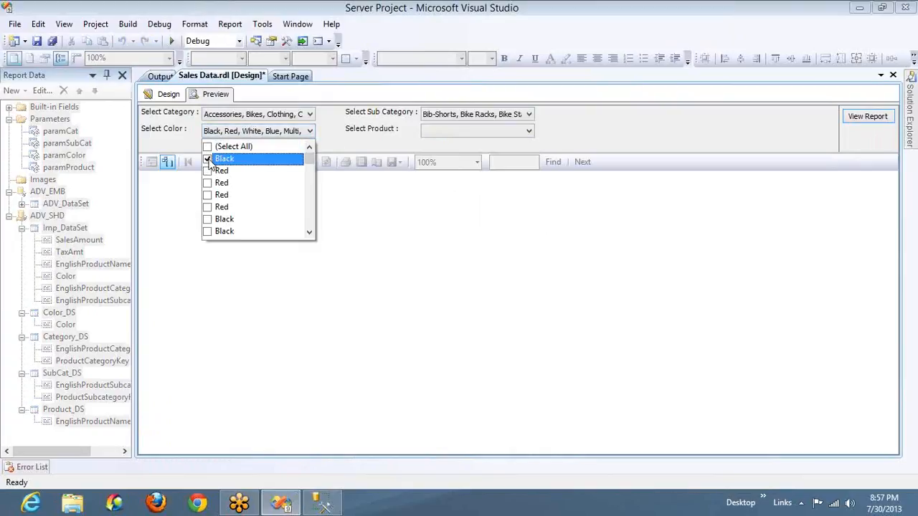
# Apply the Black selection with the default products and run the report preview.
pyautogui.click(477, 132)
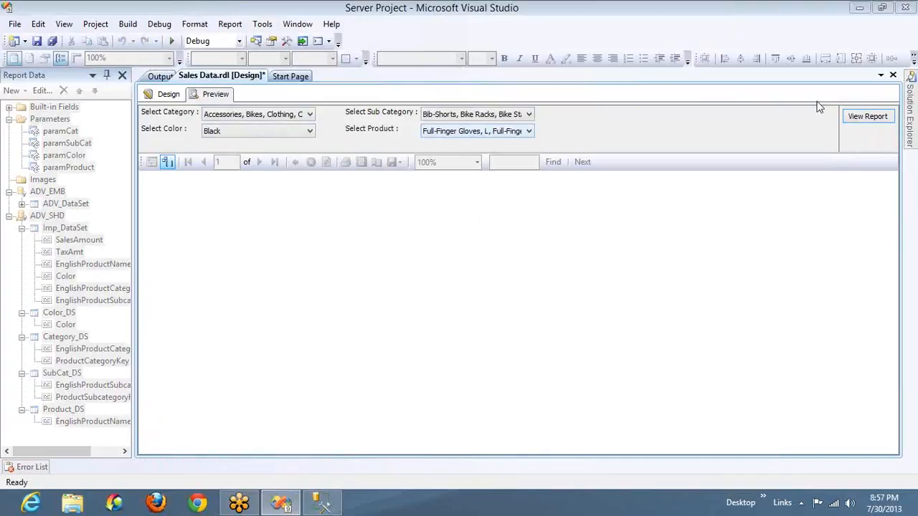
pyautogui.click(865, 117)
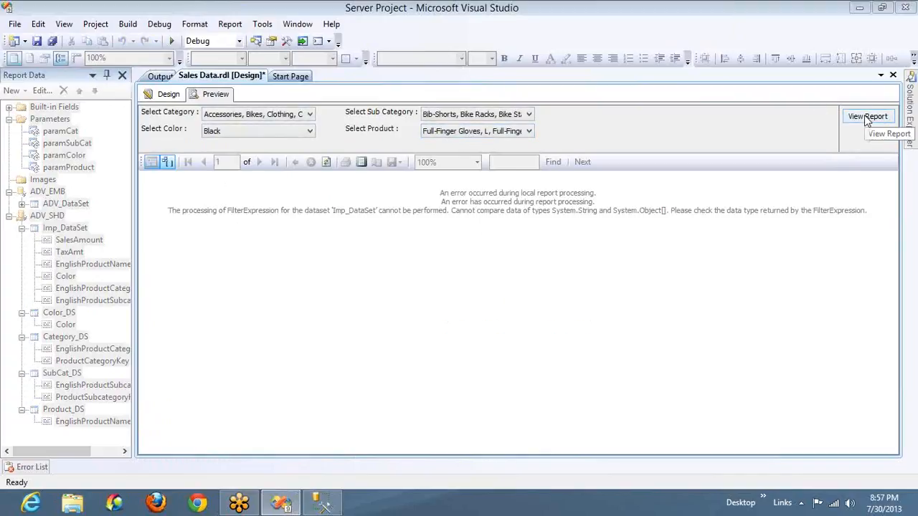
# In the report design, add Distinct before color in the Color_DS query, save it, and recheck the saved query.
pyautogui.click(165, 98)
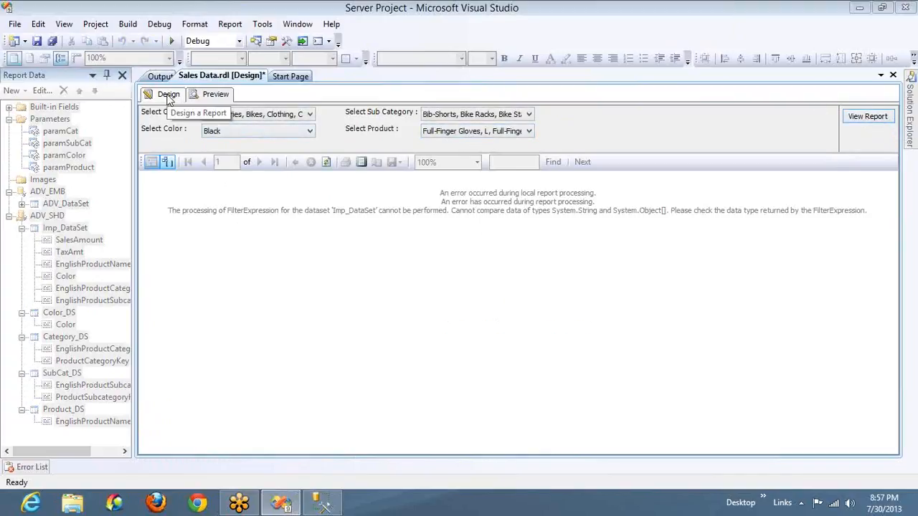
pyautogui.doubleClick(60, 315)
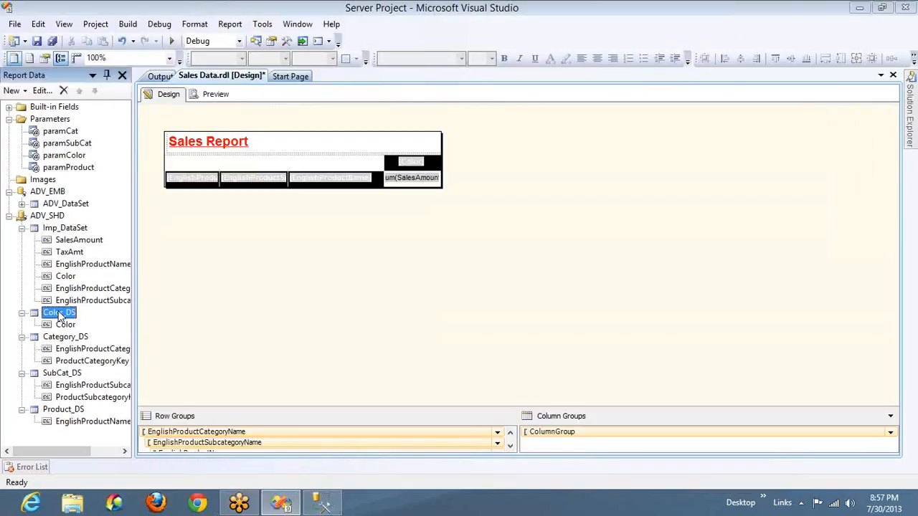
pyautogui.click(382, 261)
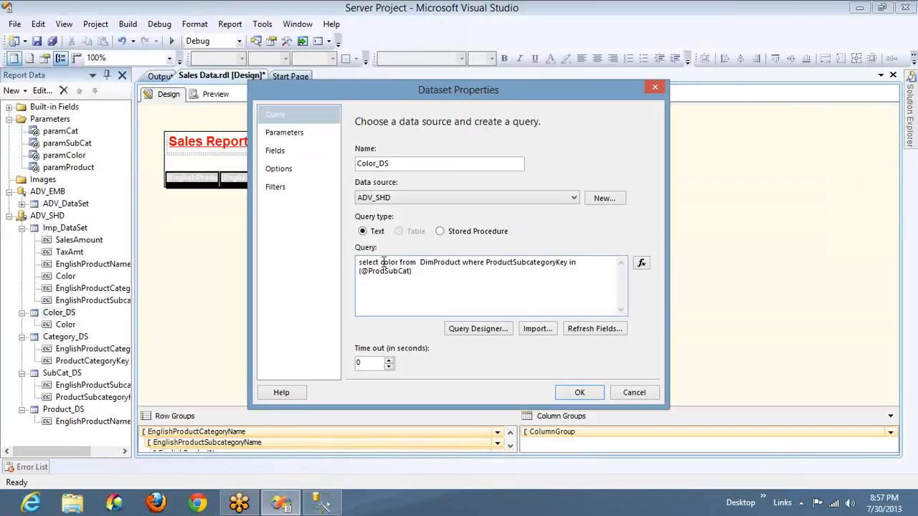
pyautogui.write('Distinct')
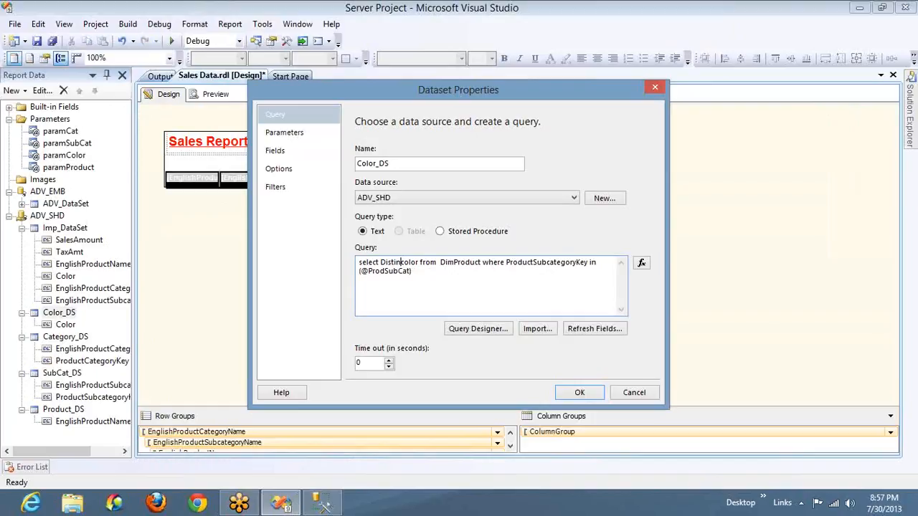
pyautogui.click(578, 391)
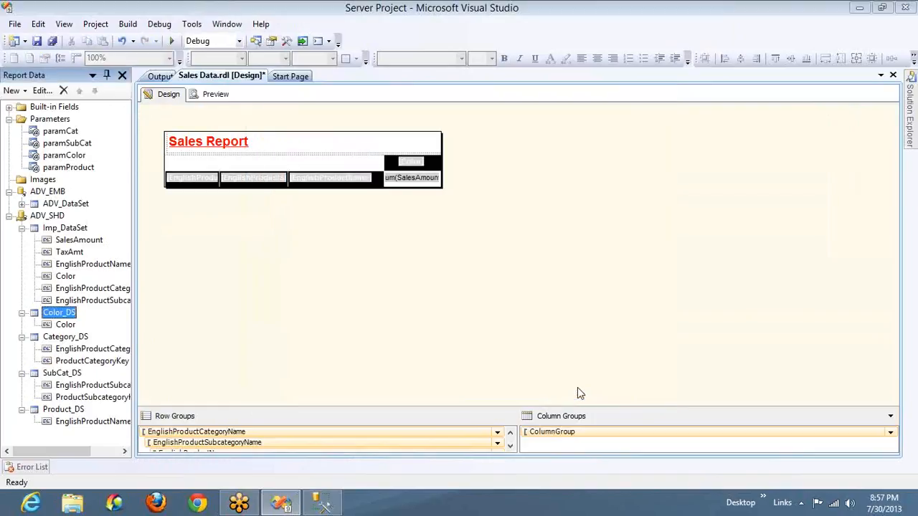
pyautogui.doubleClick(67, 314)
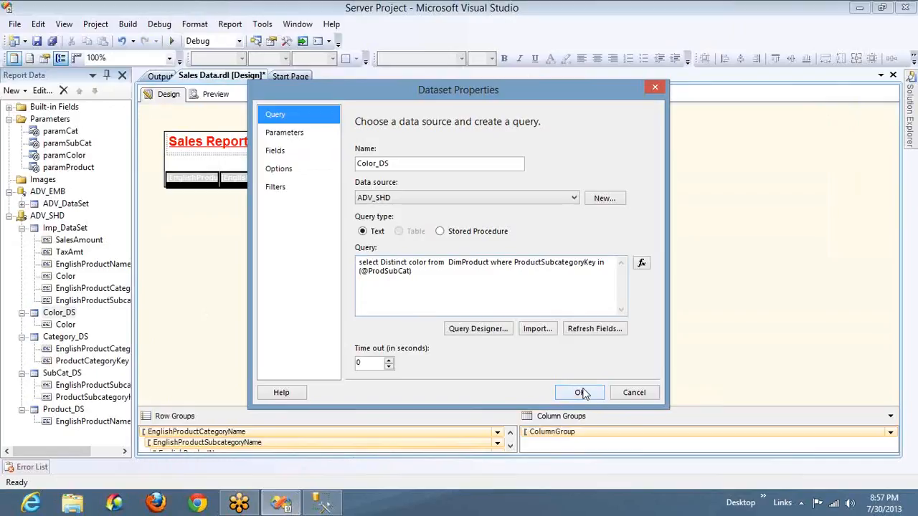
pyautogui.click(566, 392)
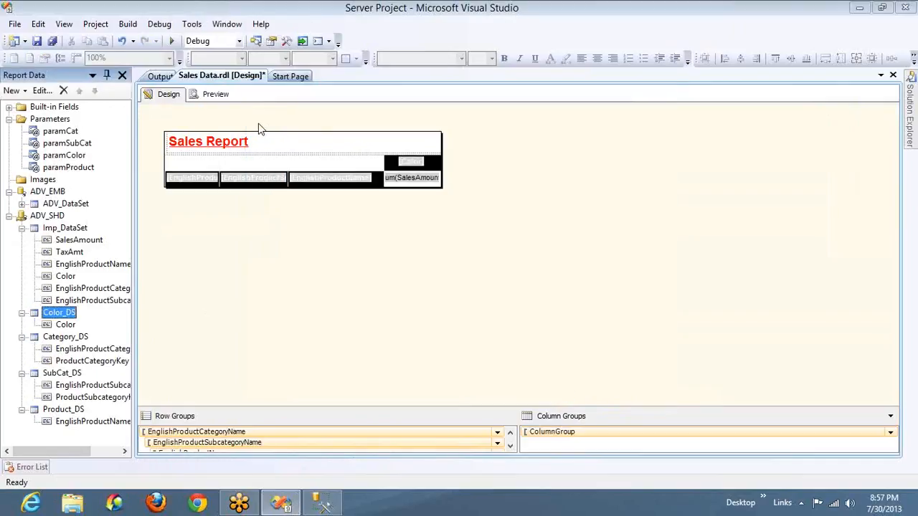
# Preview the report with the updated color list and select all categories and all subcategories.
pyautogui.click(217, 94)
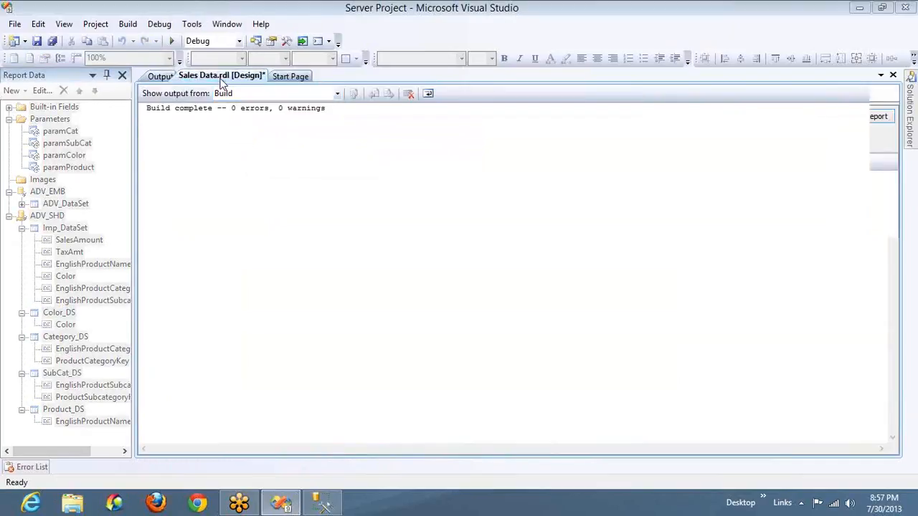
pyautogui.click(223, 115)
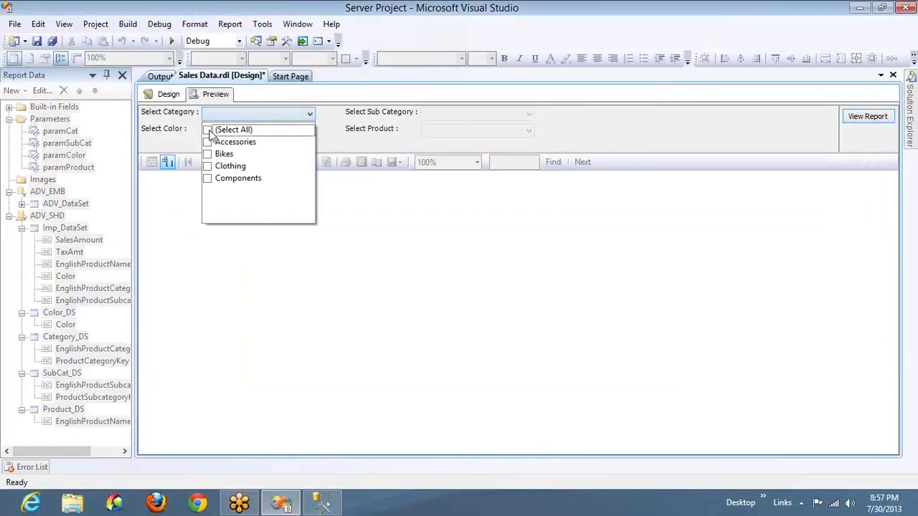
pyautogui.click(213, 129)
pyautogui.click(451, 117)
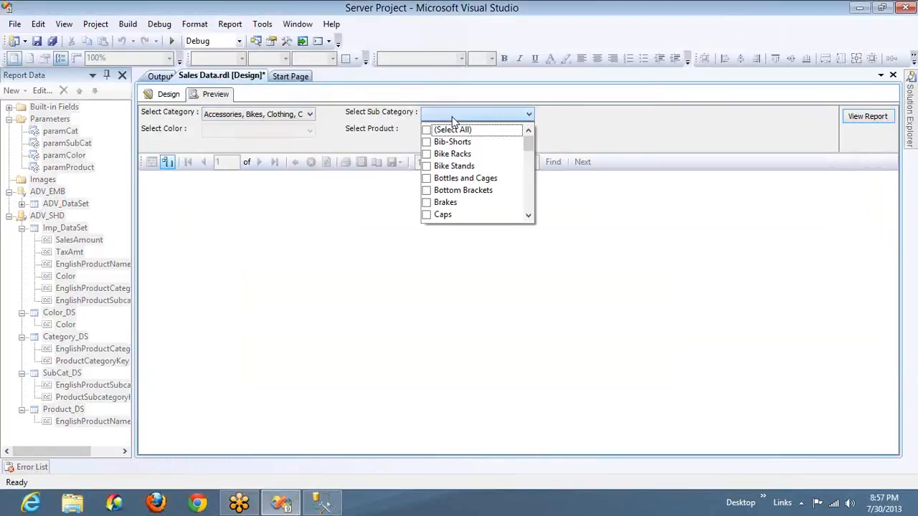
pyautogui.click(426, 133)
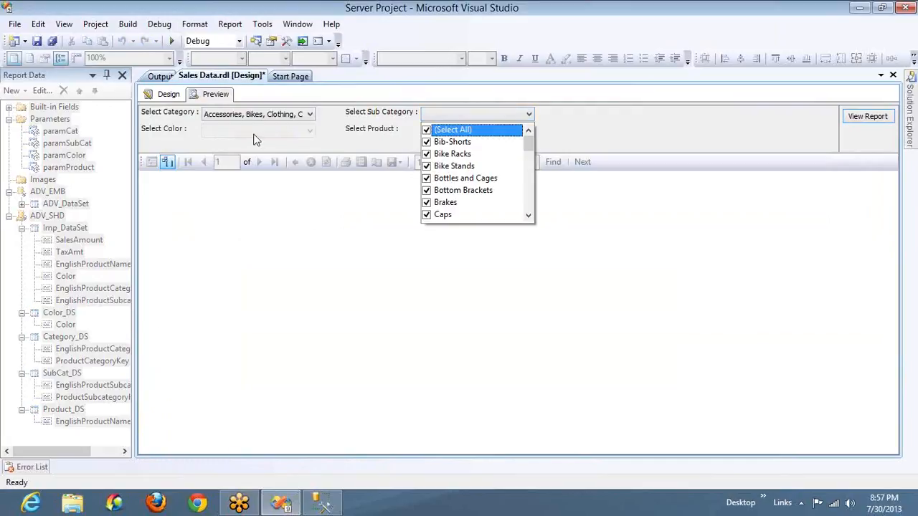
# Limit the color parameter to Black, keep the default products, and run the report.
pyautogui.click(255, 135)
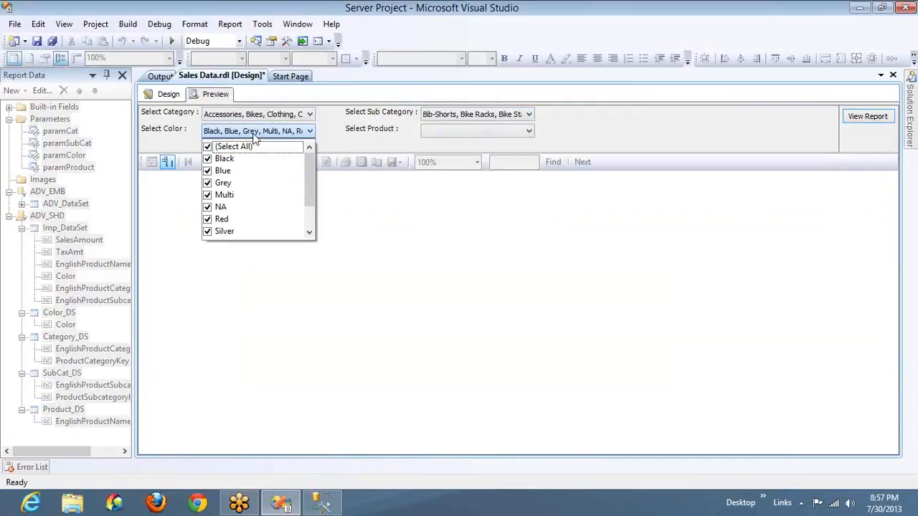
pyautogui.click(208, 147)
pyautogui.click(209, 159)
pyautogui.click(466, 133)
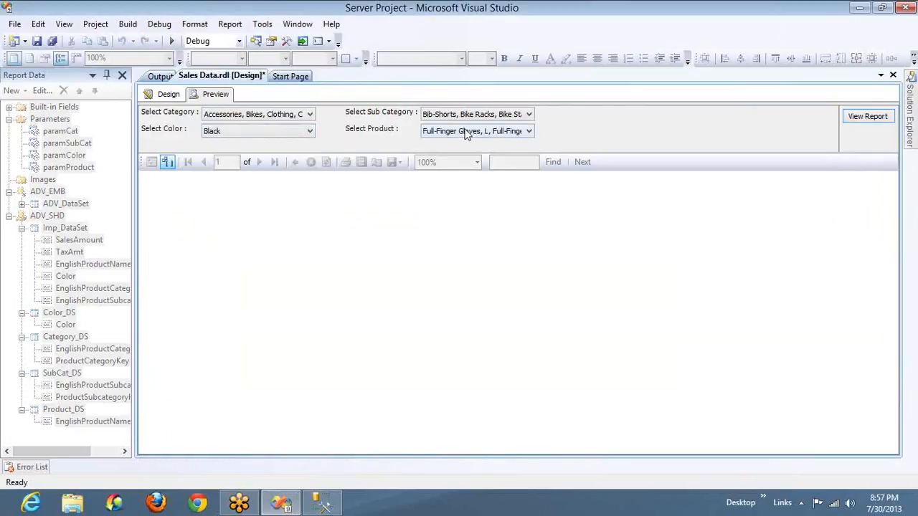
pyautogui.click(857, 117)
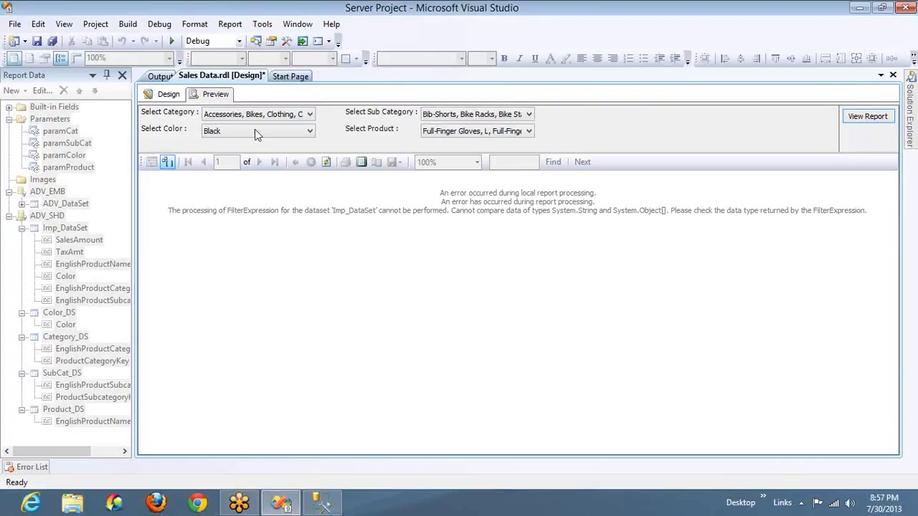
# Back in the report design, wrap the Color filter's value expression on Imp_DataSet in CSTR().
pyautogui.click(163, 96)
pyautogui.click(70, 228)
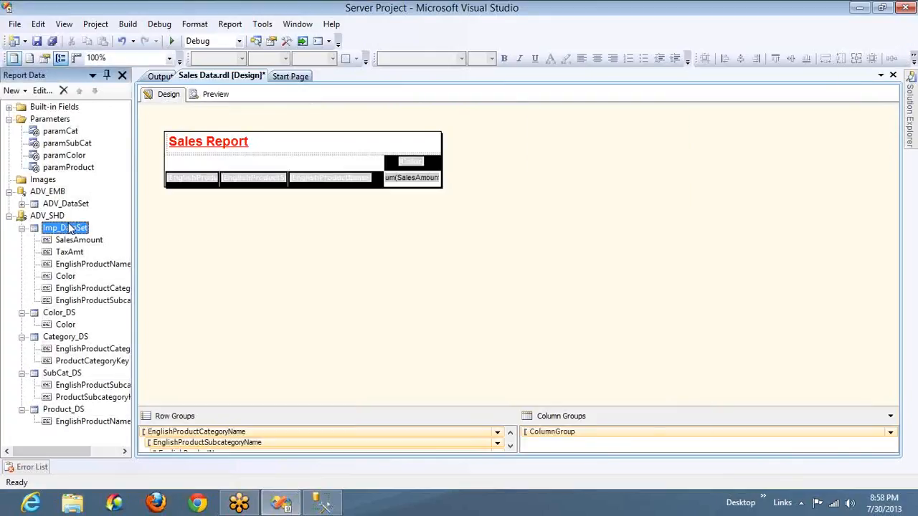
pyautogui.doubleClick(70, 228)
pyautogui.click(279, 187)
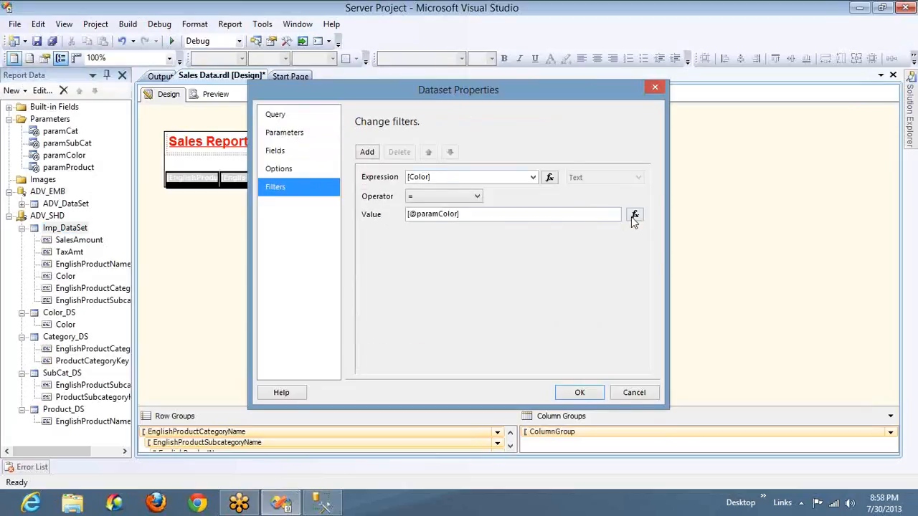
pyautogui.click(634, 217)
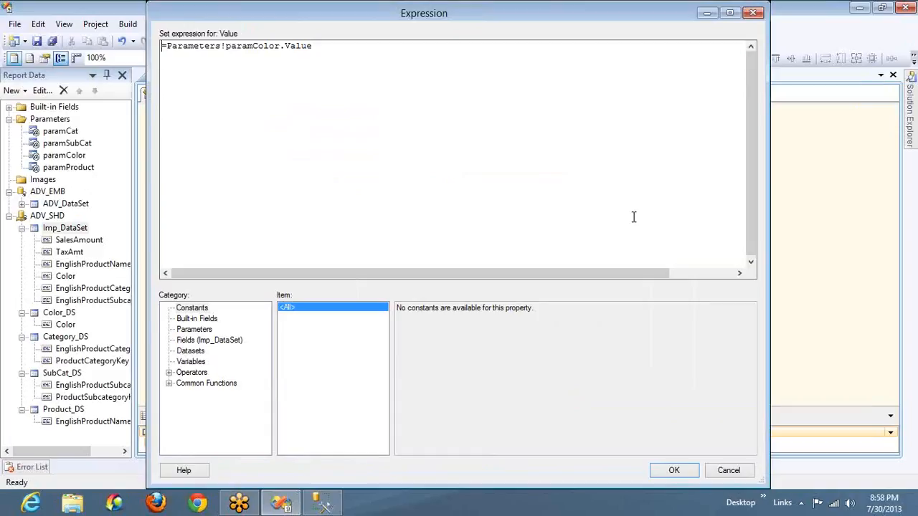
pyautogui.write('CSTR(')
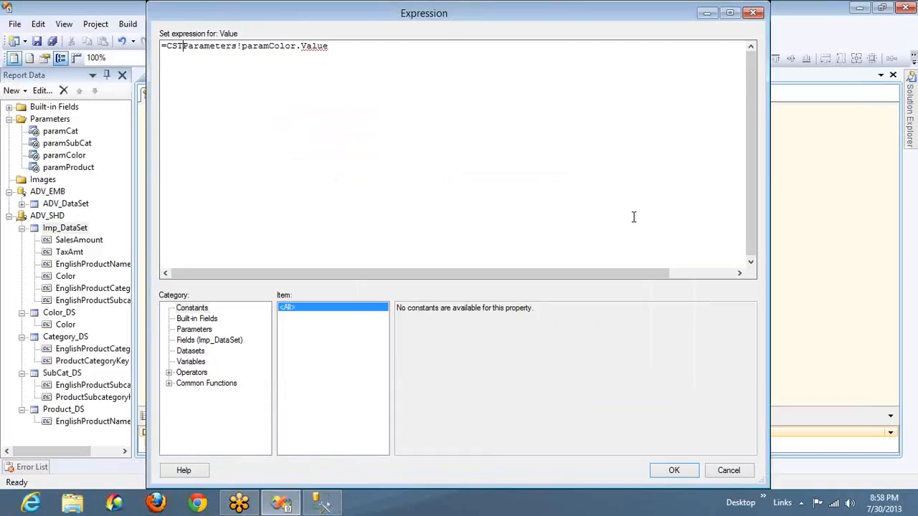
pyautogui.press('End')
pyautogui.write(')')
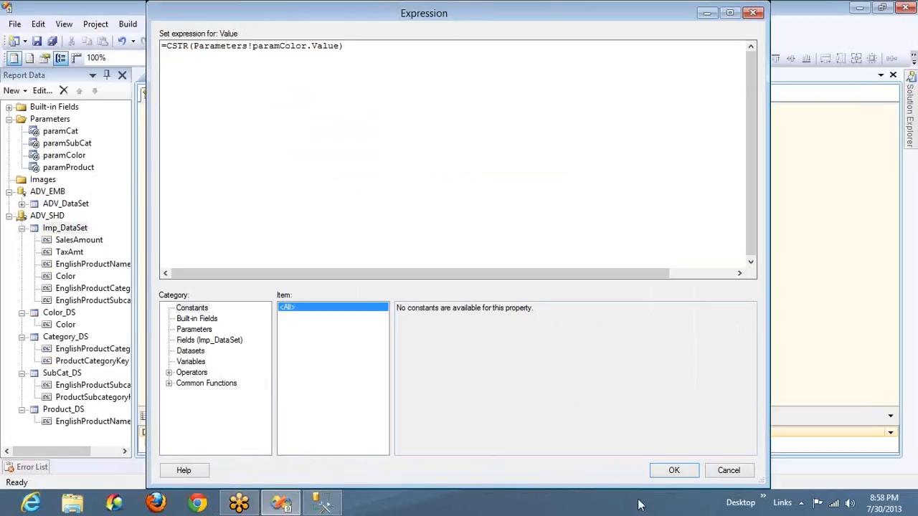
# Add the (0) index and remove the CSTR wrapper, leaving =Parameters!paramColor.Value(0), and save the dataset properties.
pyautogui.click(341, 46)
pyautogui.write('(0)')
pyautogui.press('Delete')
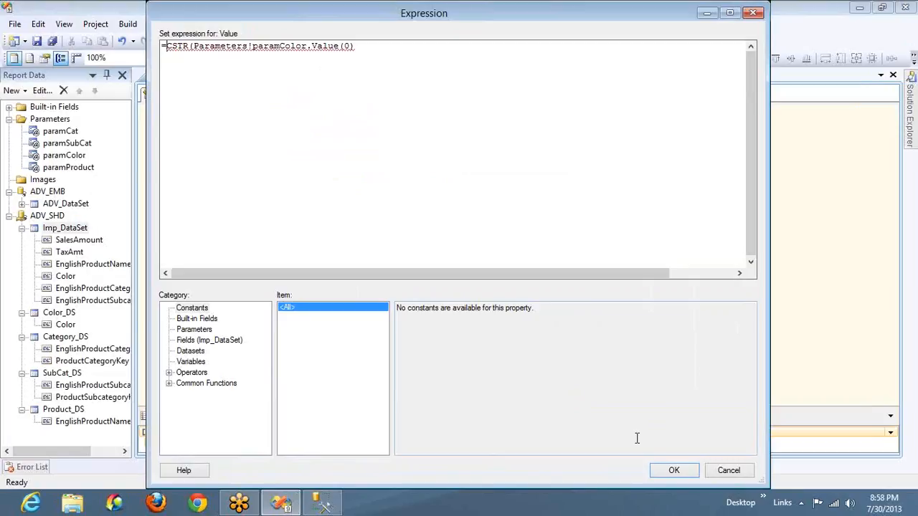
pyautogui.press('Delete')
pyautogui.press('Delete')
pyautogui.press('Delete')
pyautogui.hotkey('shift', 'Right')
pyautogui.hotkey('shift', 'Right')
pyautogui.hotkey('shift', 'Right')
pyautogui.hotkey('shift', 'Left')
pyautogui.press('Delete')
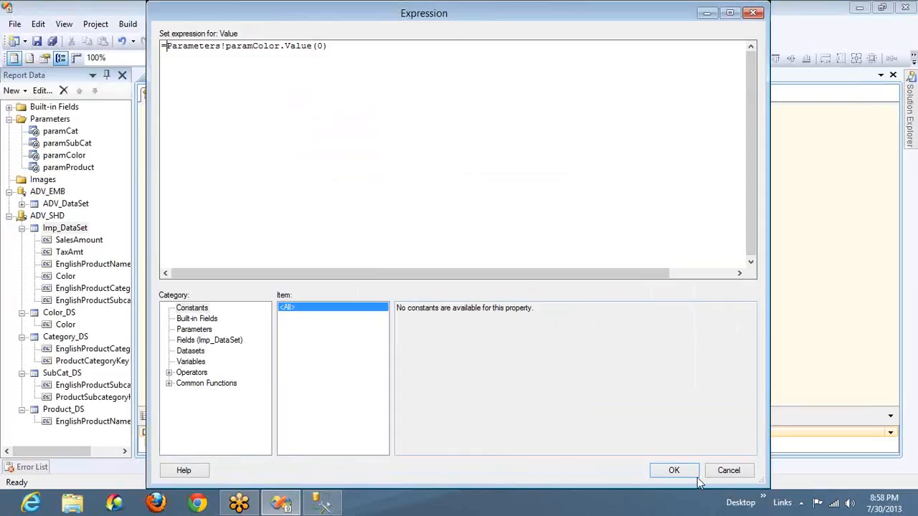
pyautogui.press('Return')
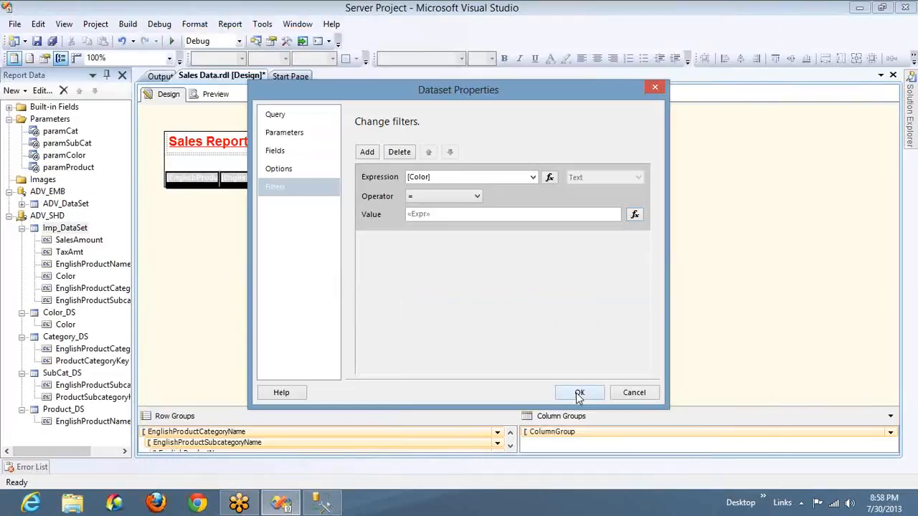
pyautogui.click(579, 392)
# Preview the report with the indexed filter value and select every category and every subcategory.
pyautogui.click(213, 94)
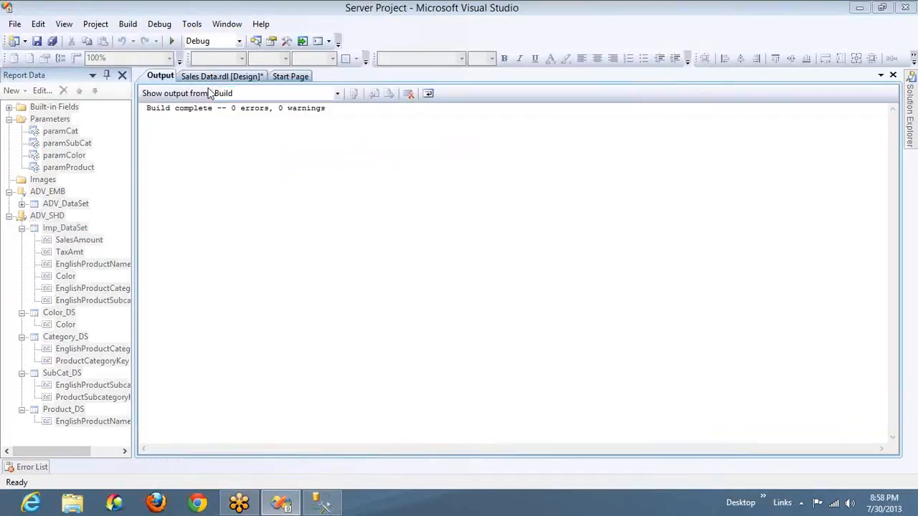
pyautogui.click(233, 117)
pyautogui.click(209, 132)
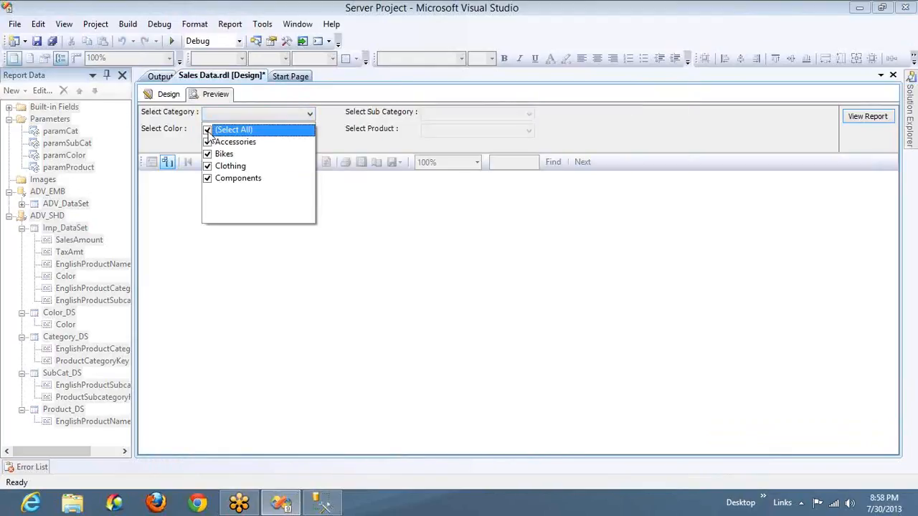
pyautogui.click(471, 113)
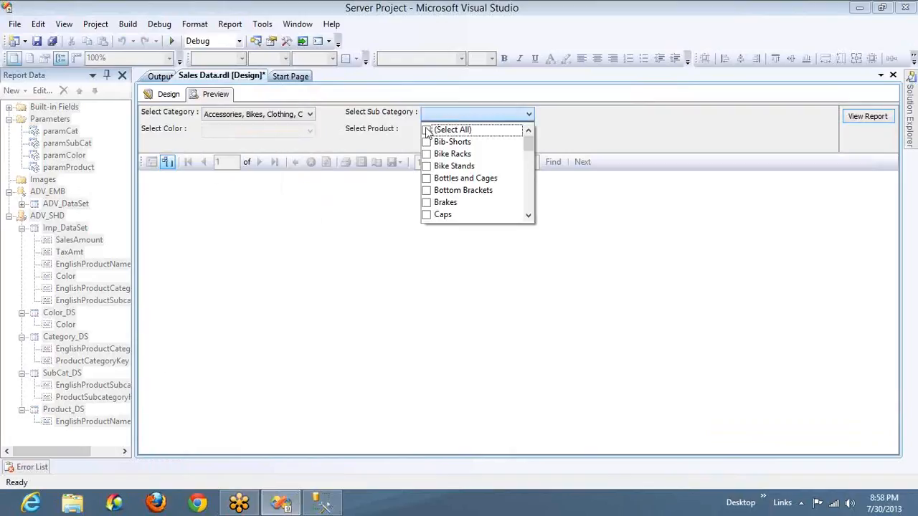
pyautogui.click(426, 130)
# Clear all preselected colors, select only Black with the default products, and view the filtered report.
pyautogui.click(298, 140)
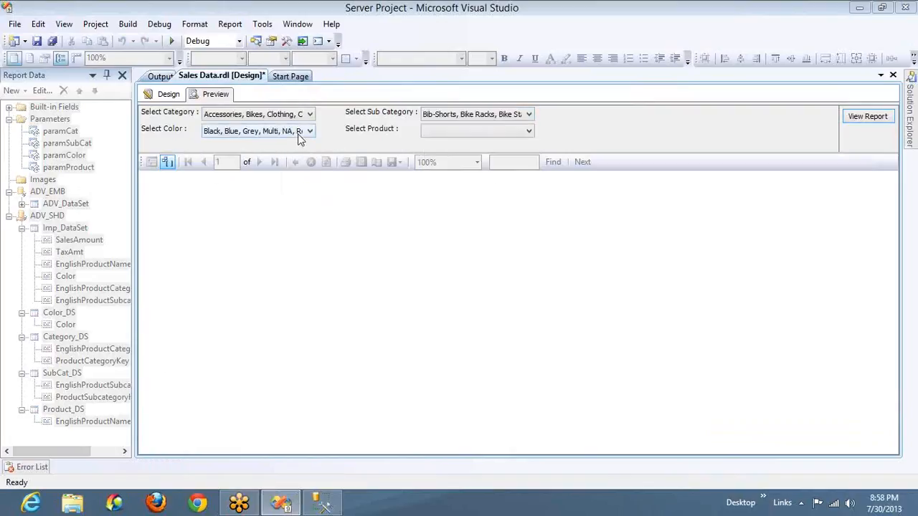
pyautogui.click(297, 132)
pyautogui.click(208, 147)
pyautogui.click(207, 158)
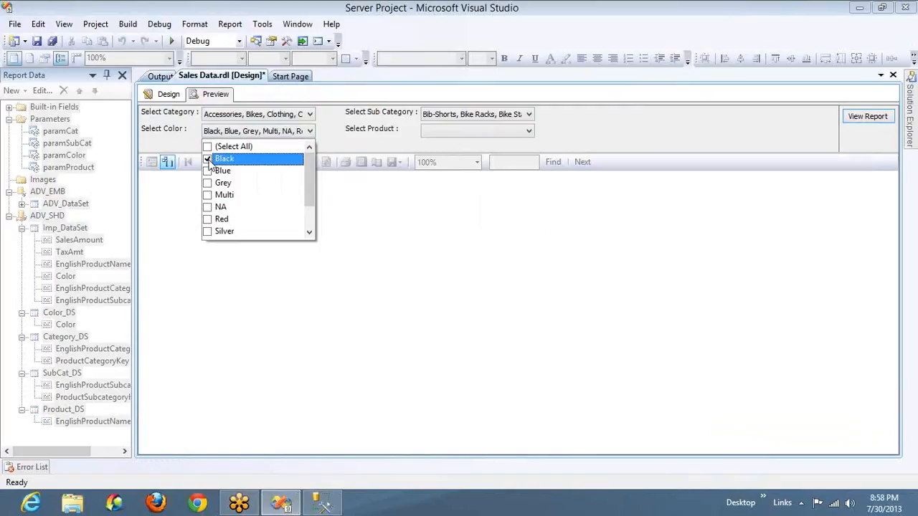
pyautogui.click(503, 132)
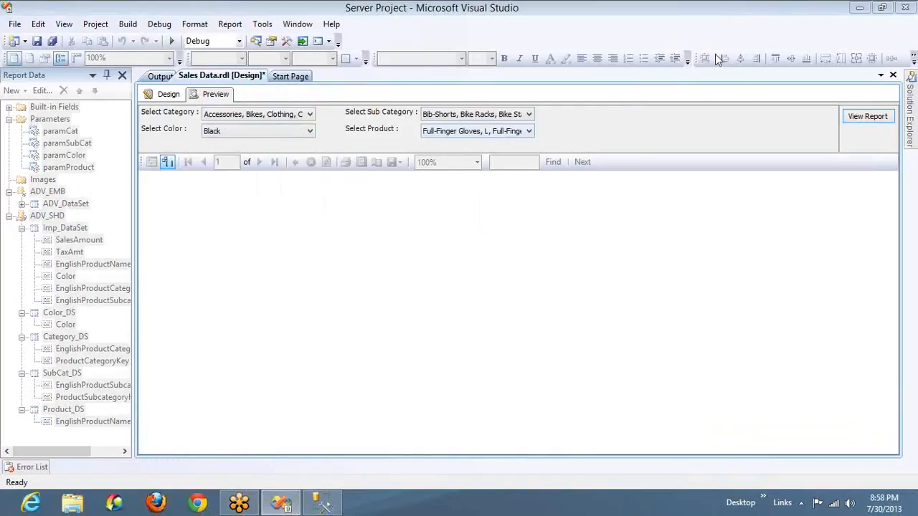
pyautogui.click(723, 36)
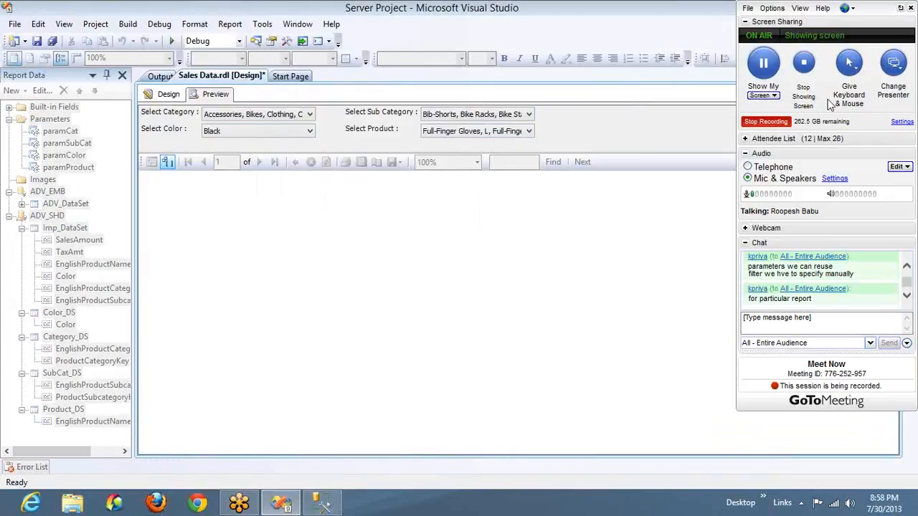
pyautogui.click(863, 119)
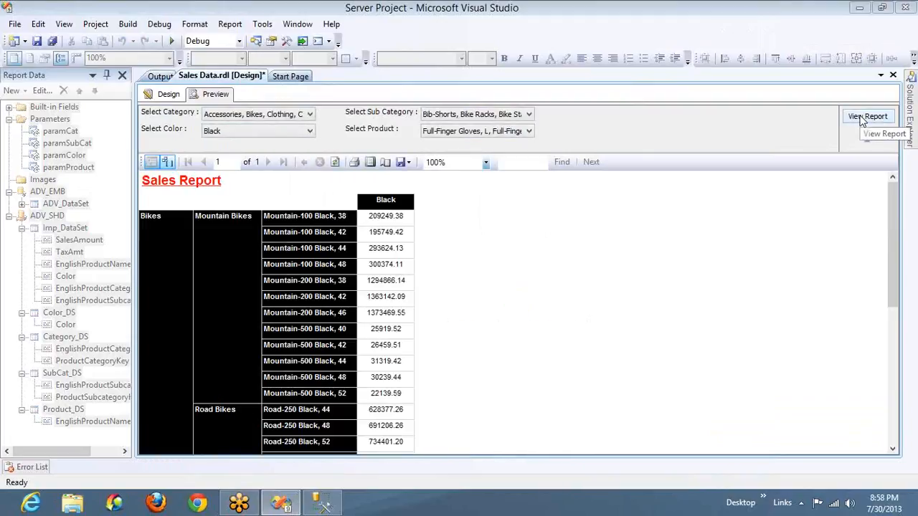
# Change the color selection from Black to only Blue in the preview and view the filtered report.
pyautogui.click(302, 136)
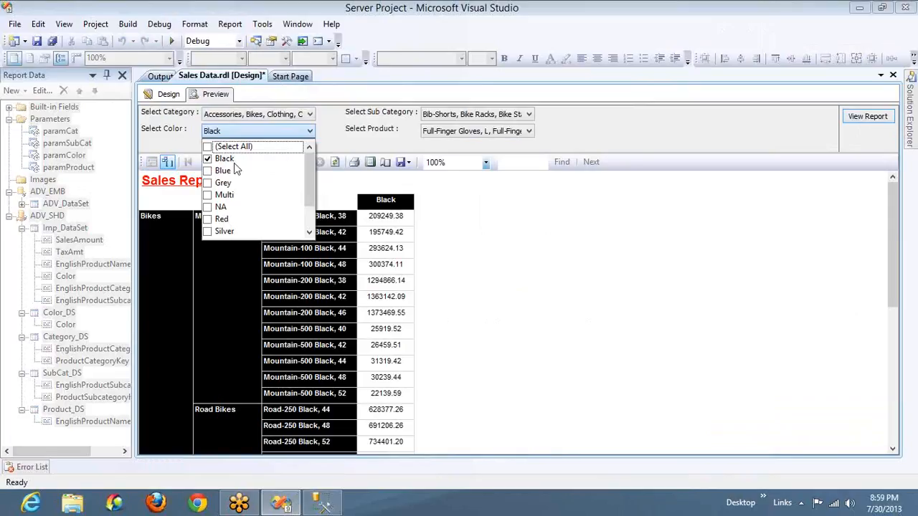
pyautogui.click(208, 163)
pyautogui.click(207, 159)
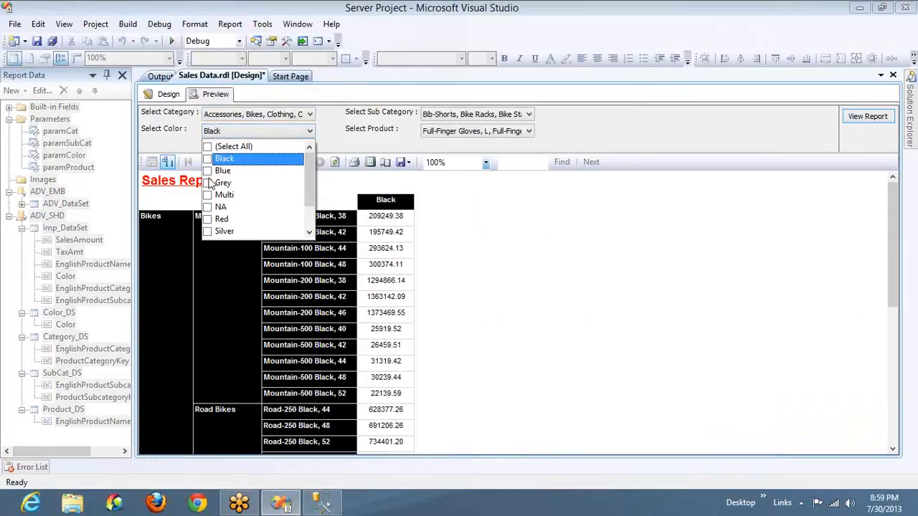
pyautogui.click(208, 171)
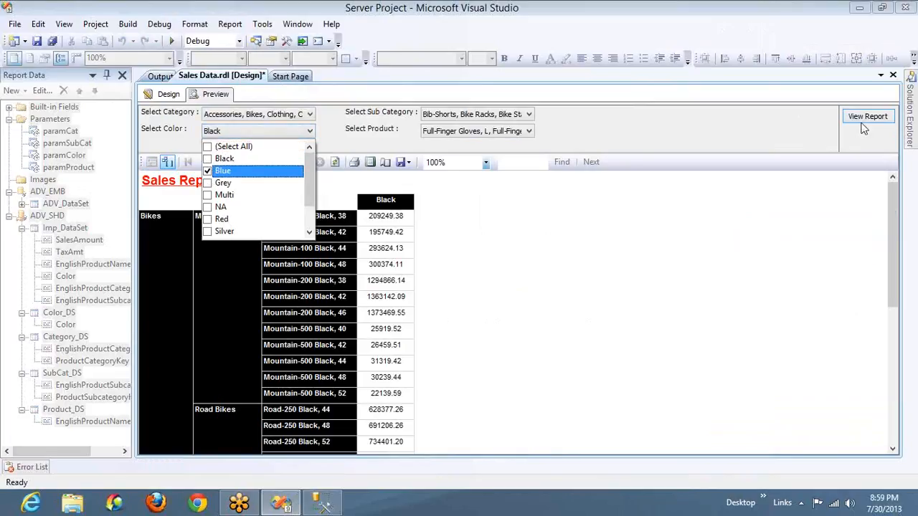
pyautogui.click(869, 121)
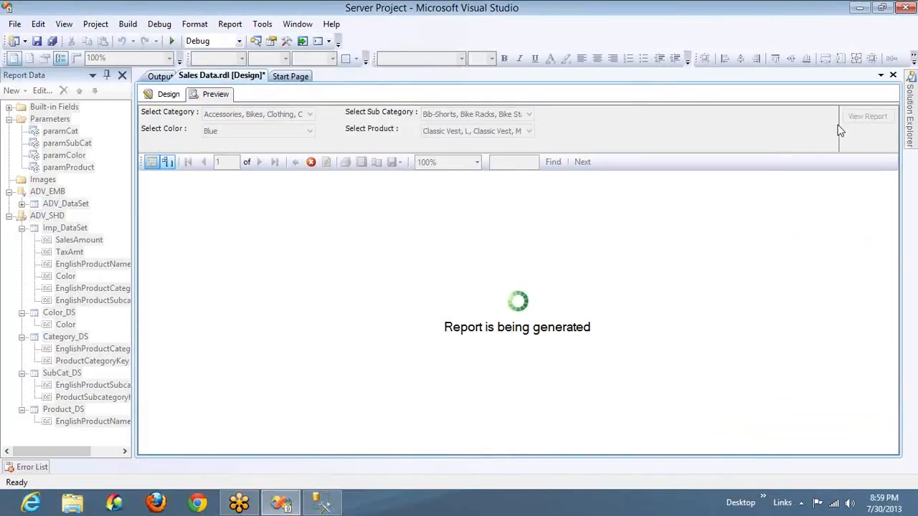
# Replace Blue with Grey as the only selected color and view the filtered report.
pyautogui.click(278, 134)
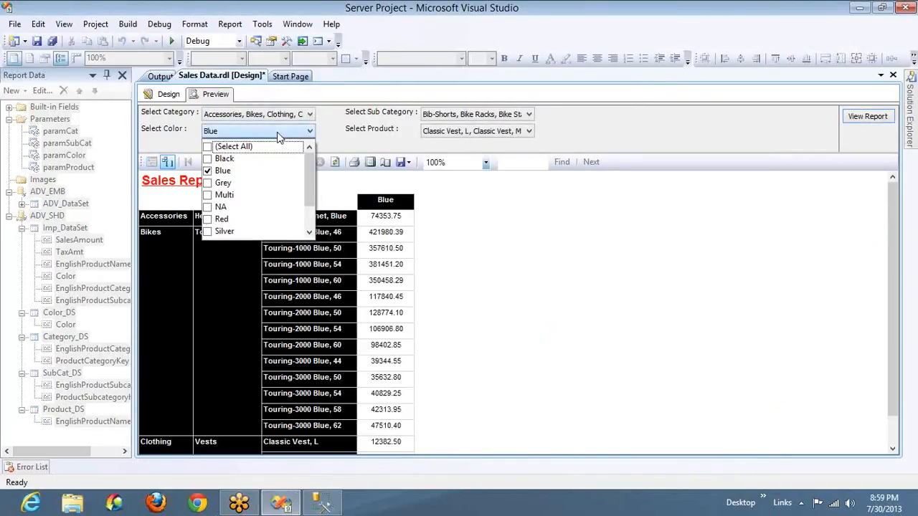
pyautogui.click(208, 172)
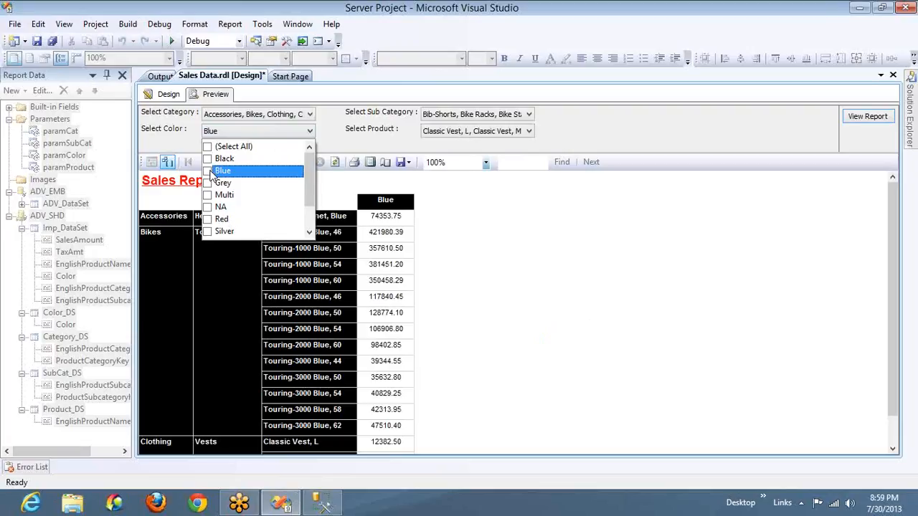
pyautogui.click(208, 184)
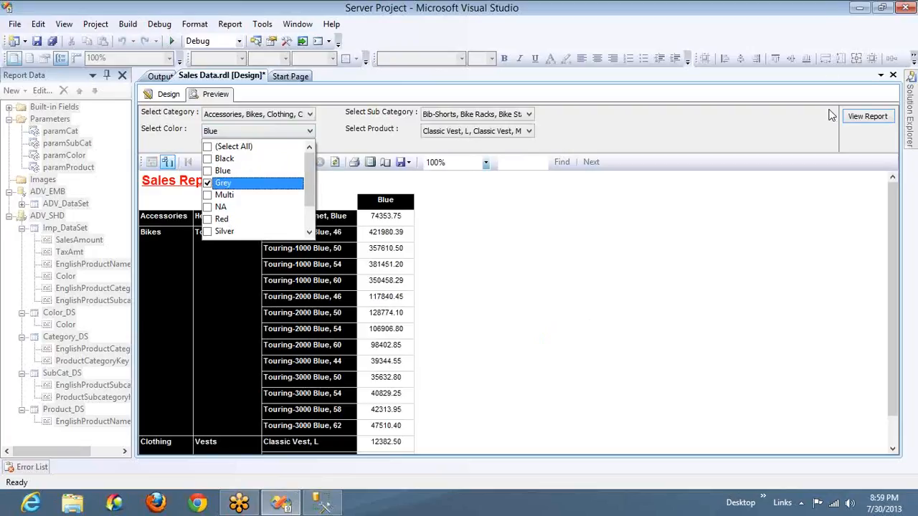
pyautogui.click(854, 119)
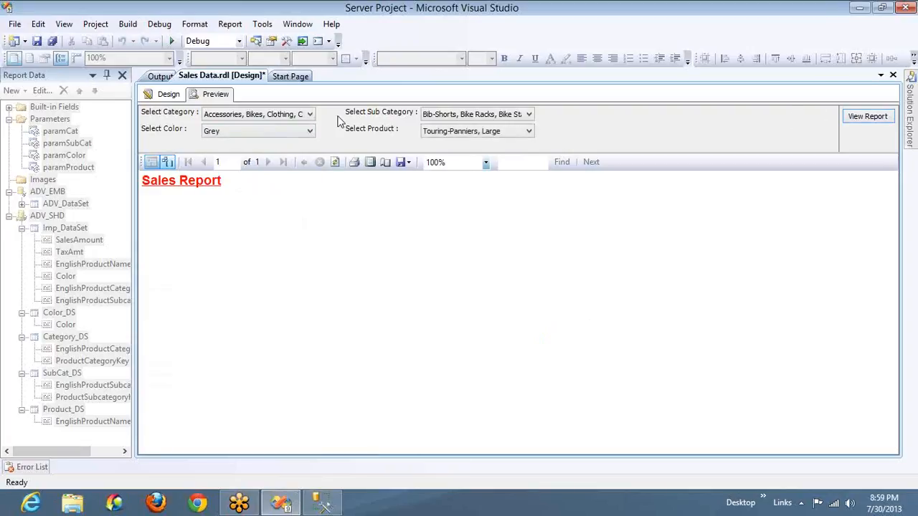
# In the report design, open Imp_DataSet's Color filter value expression and remove the (0) index after paramColor.Value.
pyautogui.click(169, 95)
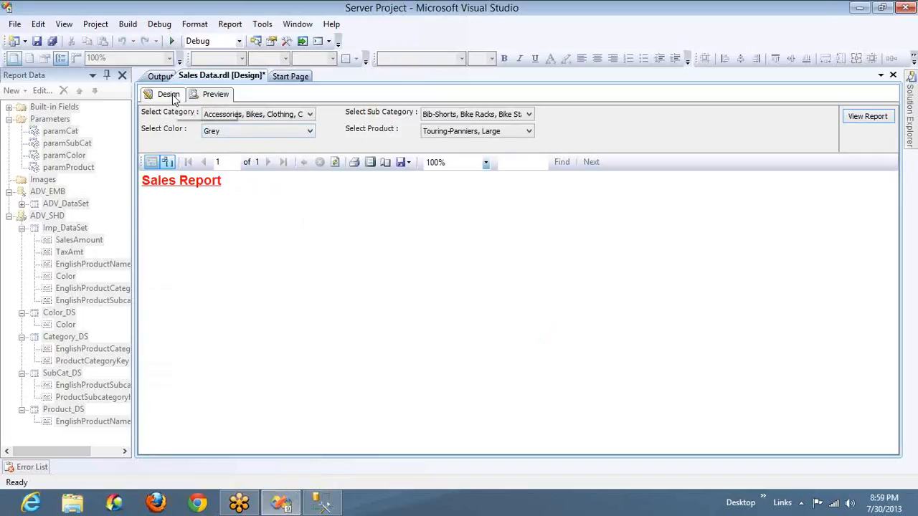
pyautogui.click(68, 230)
pyautogui.doubleClick(68, 228)
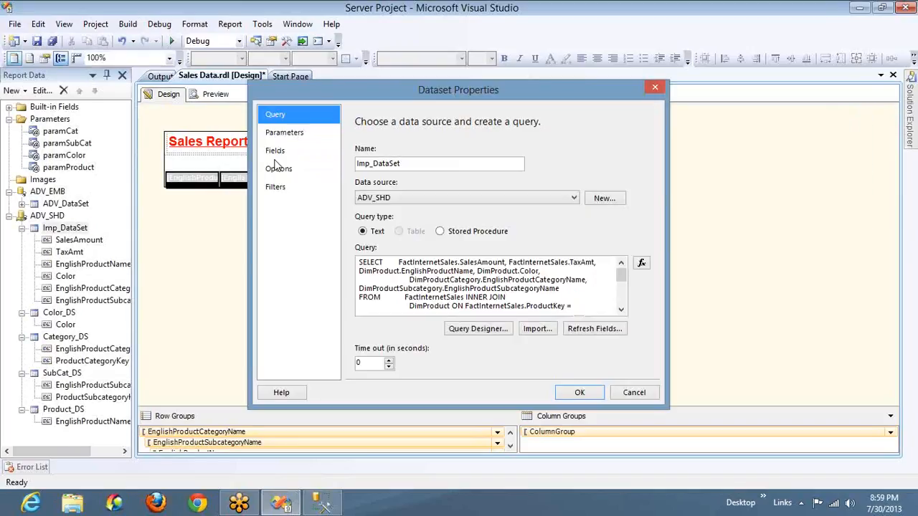
pyautogui.click(288, 187)
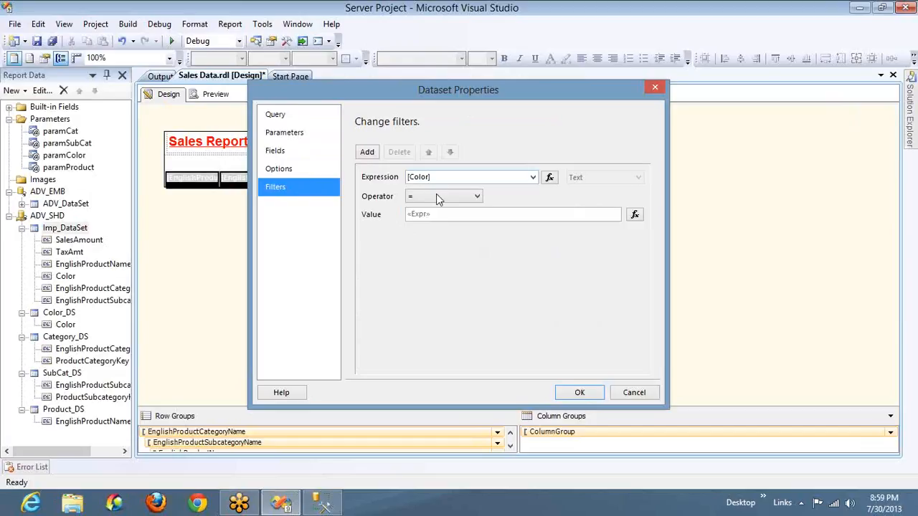
pyautogui.click(642, 214)
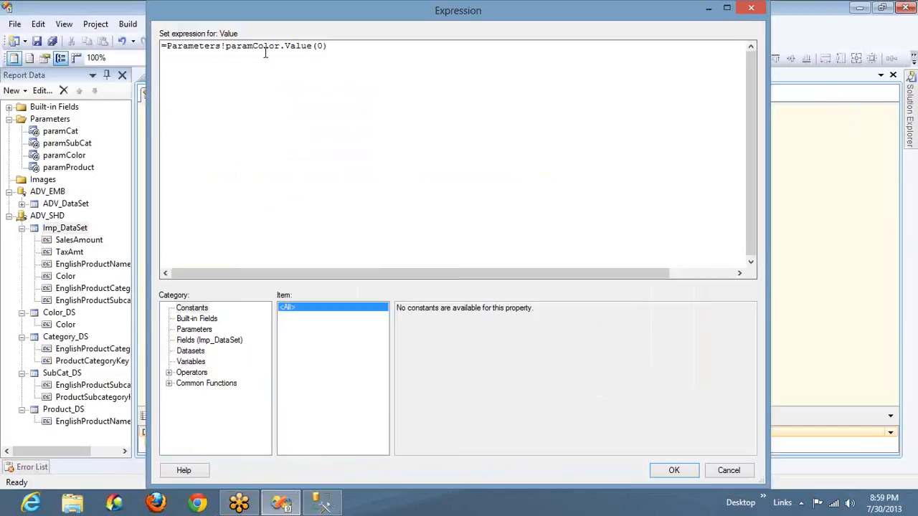
pyautogui.doubleClick(252, 45)
pyautogui.click(322, 45)
pyautogui.press('BackSpace')
pyautogui.press('BackSpace')
pyautogui.press('BackSpace')
# Wrap the color parameter in a comma-delimited Join, giving =Join(Parameters!paramColor.Value,","), and save the dataset properties.
pyautogui.press('Home')
pyautogui.write('Join(')
pyautogui.press('End')
pyautogui.write(',""')
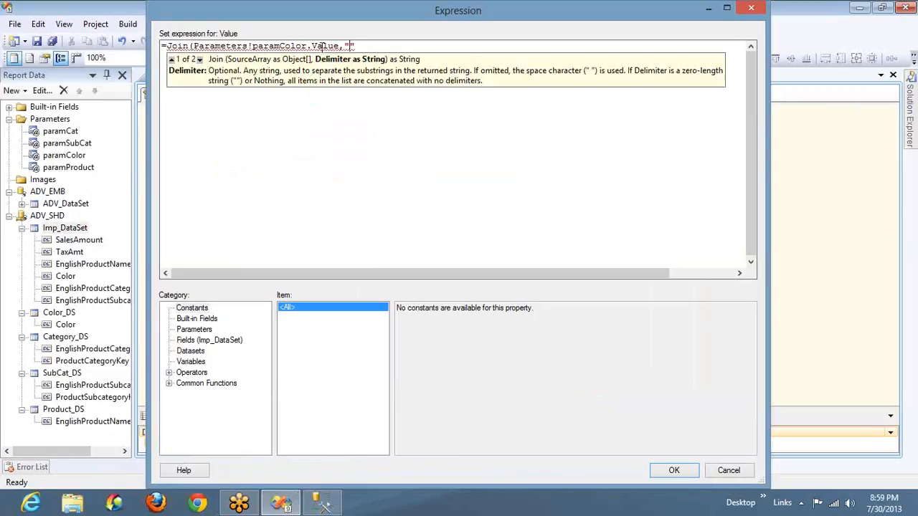
pyautogui.press('Left')
pyautogui.write(',')
pyautogui.press('End')
pyautogui.write(')')
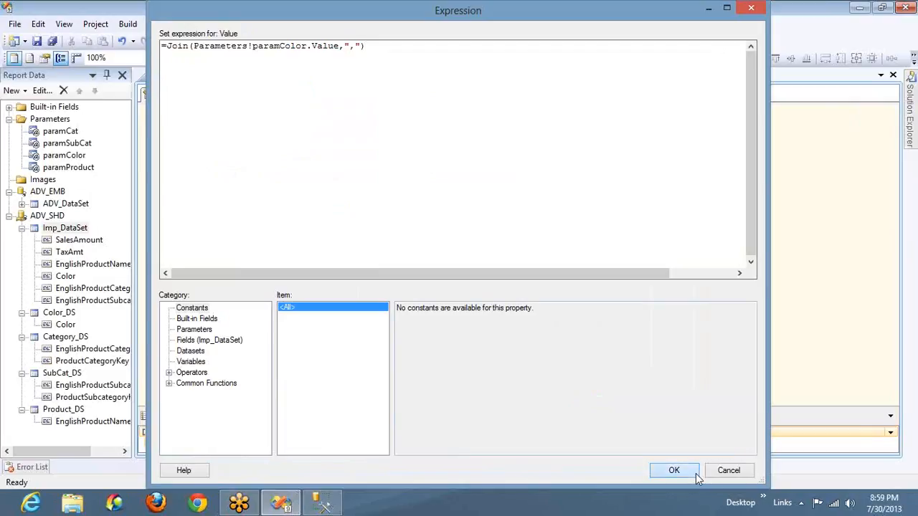
pyautogui.click(674, 470)
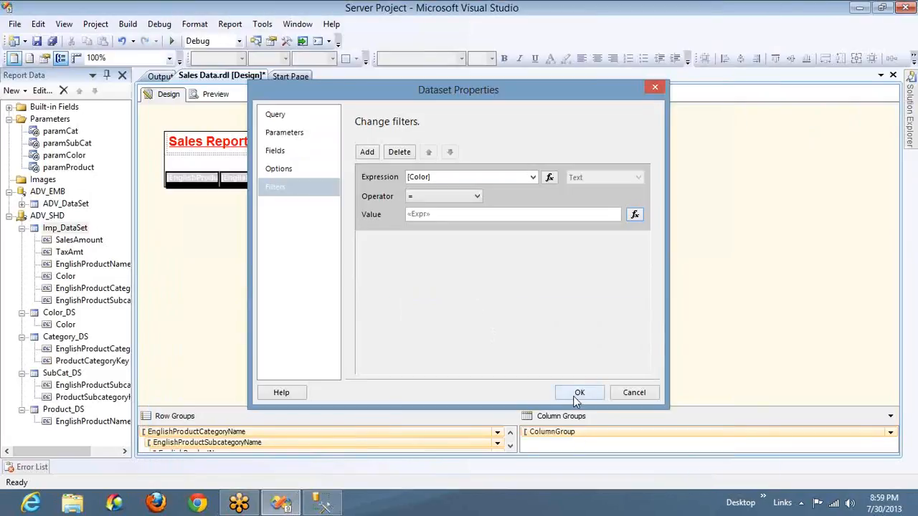
pyautogui.click(578, 395)
# Preview the report with the Join-based filter and select all categories and all subcategories.
pyautogui.click(219, 98)
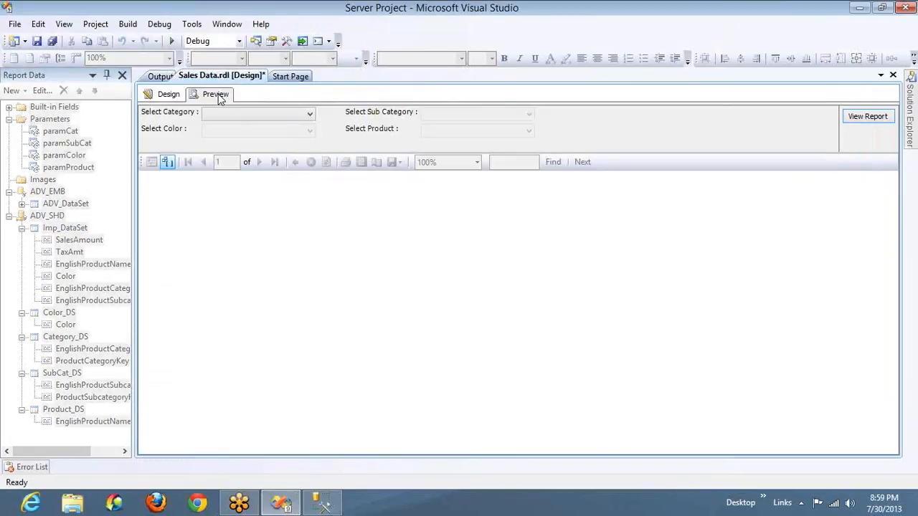
pyautogui.click(224, 113)
pyautogui.click(218, 131)
pyautogui.click(447, 118)
pyautogui.click(447, 118)
pyautogui.click(428, 130)
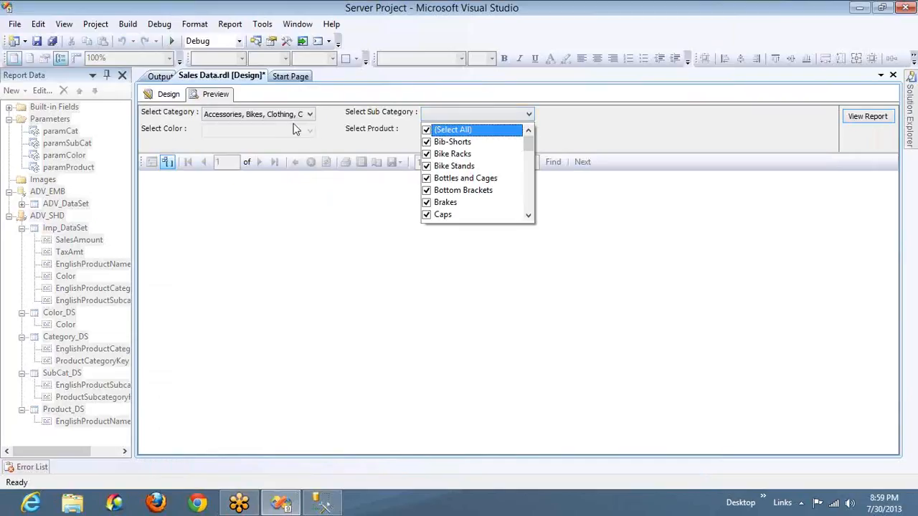
# Clear the preselected colors, select only Black, and view the report with the default products.
pyautogui.click(295, 129)
pyautogui.click(278, 131)
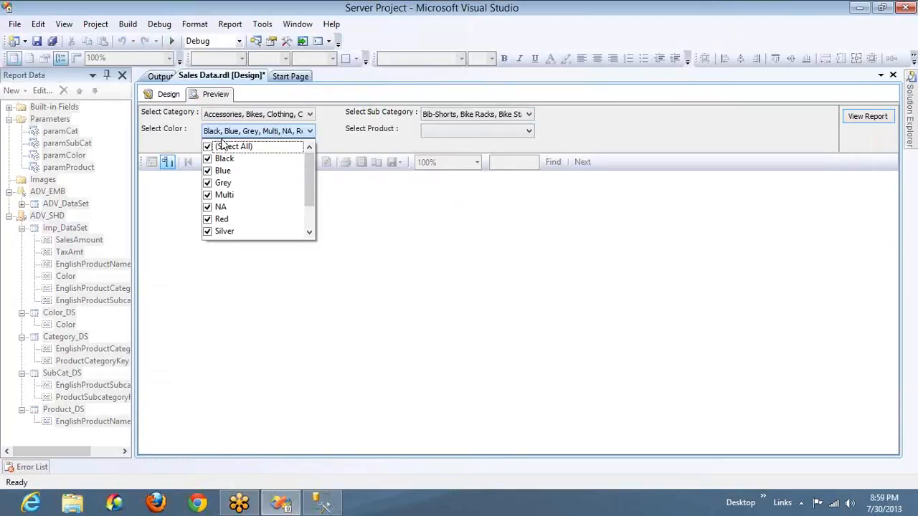
pyautogui.click(212, 147)
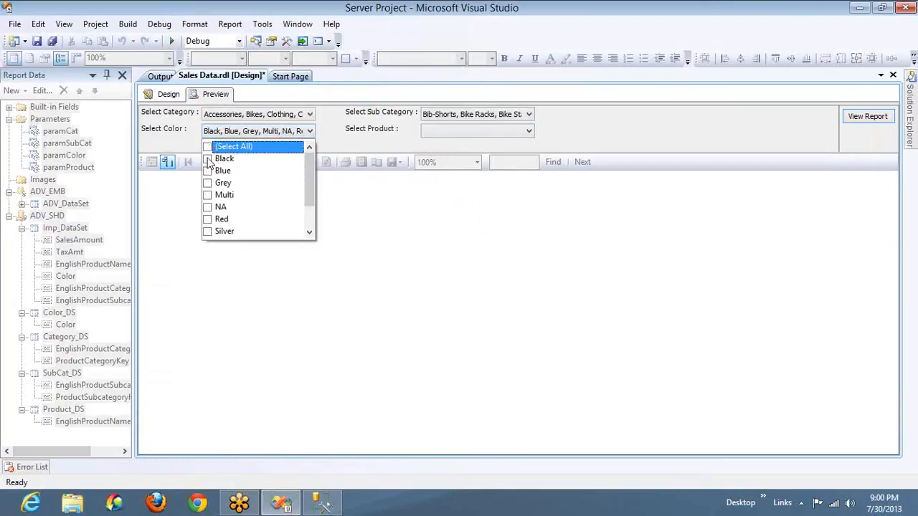
pyautogui.press('super')
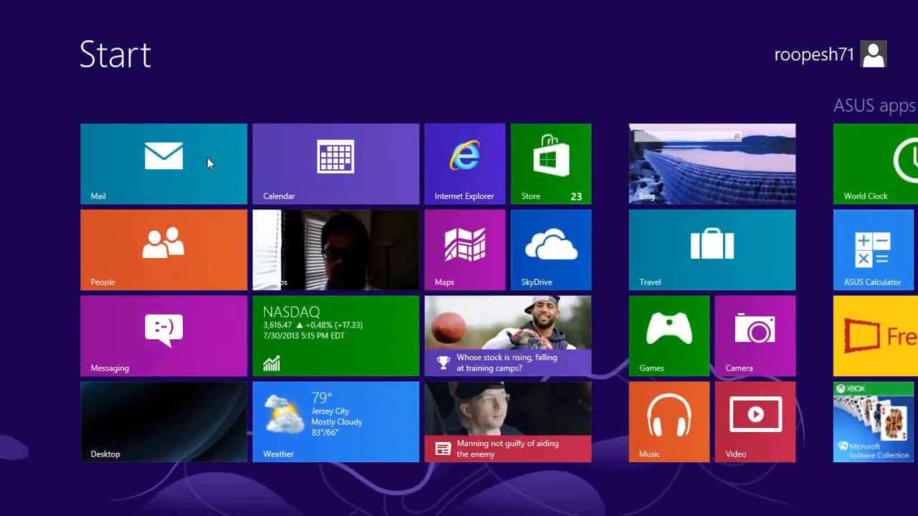
pyautogui.press('super')
pyautogui.click(864, 119)
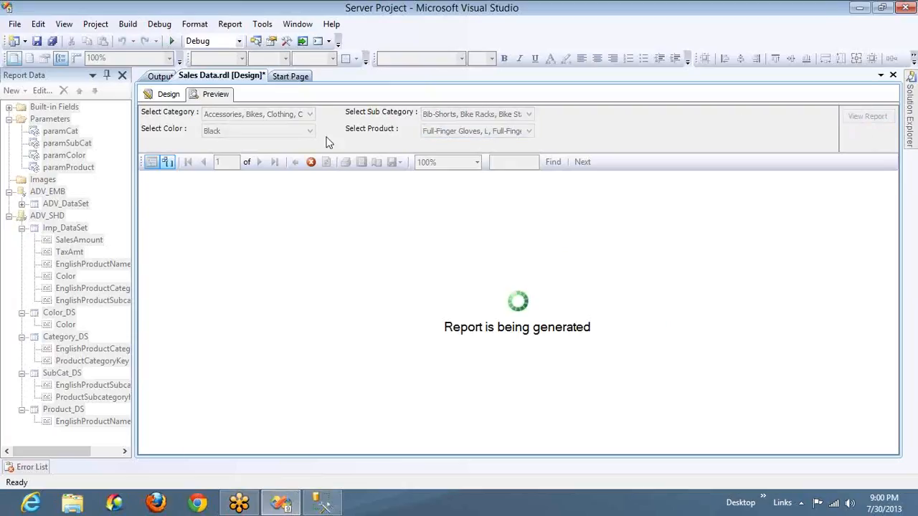
# Add Blue to the color selection alongside Black, view the report, and check which colors are selected.
pyautogui.click(284, 133)
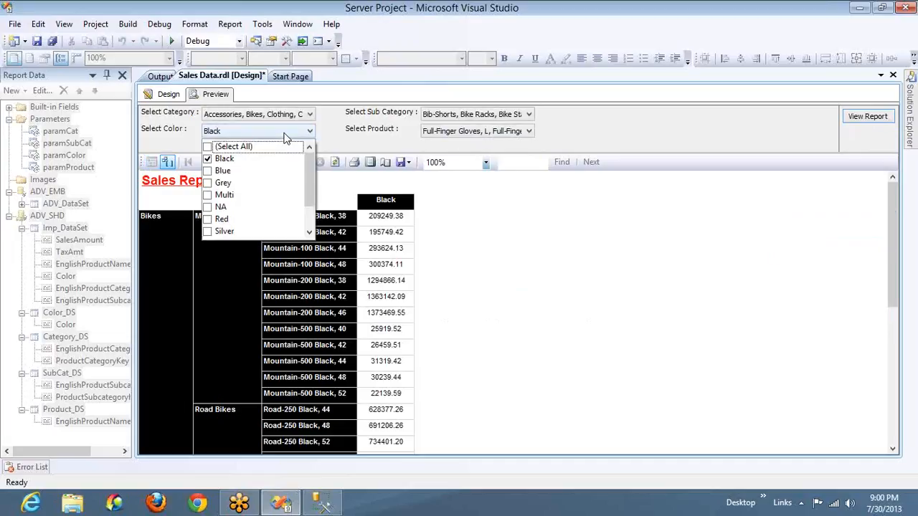
pyautogui.click(208, 171)
pyautogui.click(866, 119)
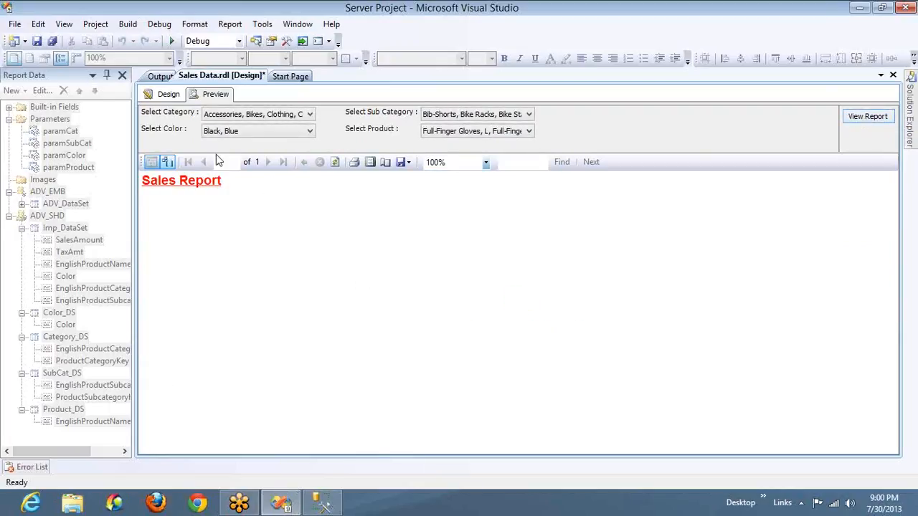
pyautogui.click(231, 131)
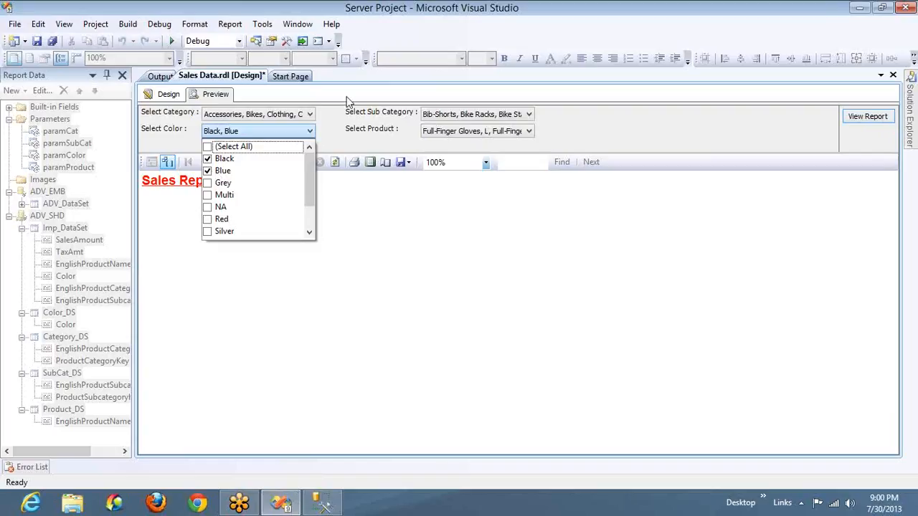
pyautogui.click(821, 56)
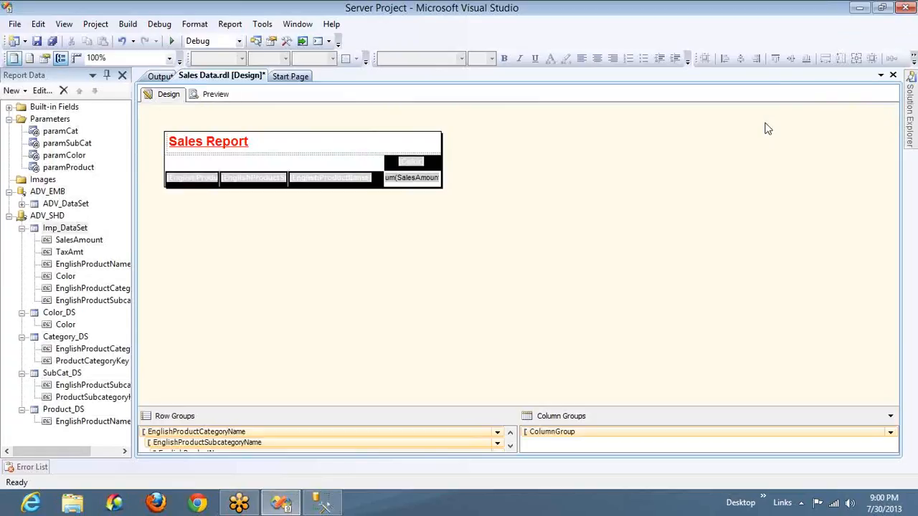
# Examine the Color filter's value expression in the Imp_DataSet properties, particularly the paramColor reference inside Join.
pyautogui.click(58, 228)
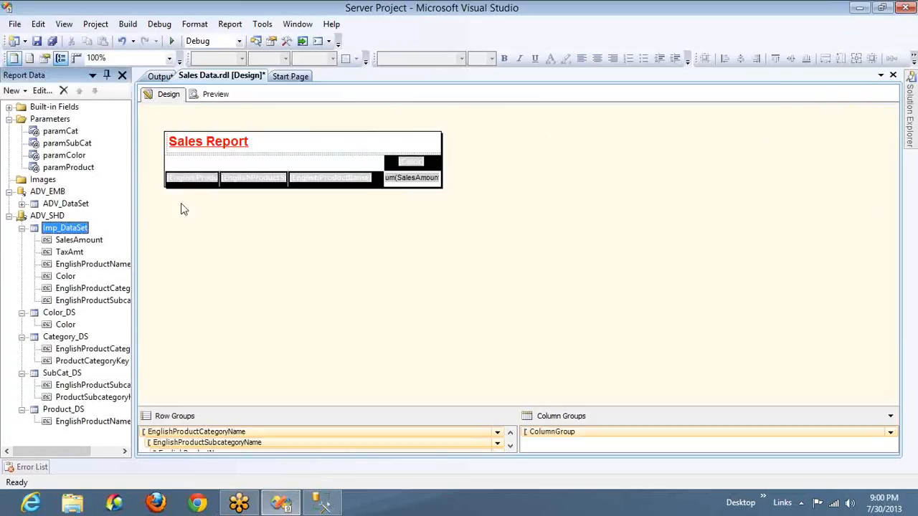
pyautogui.click(277, 190)
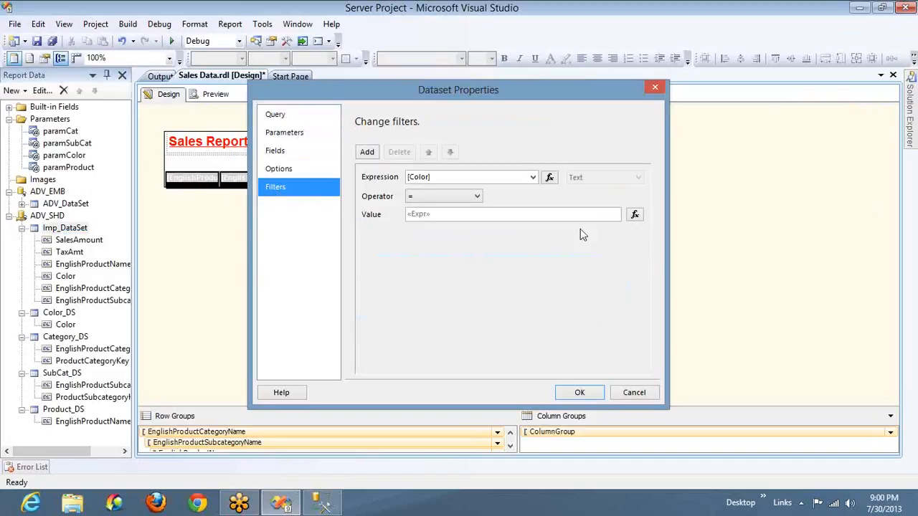
pyautogui.click(635, 214)
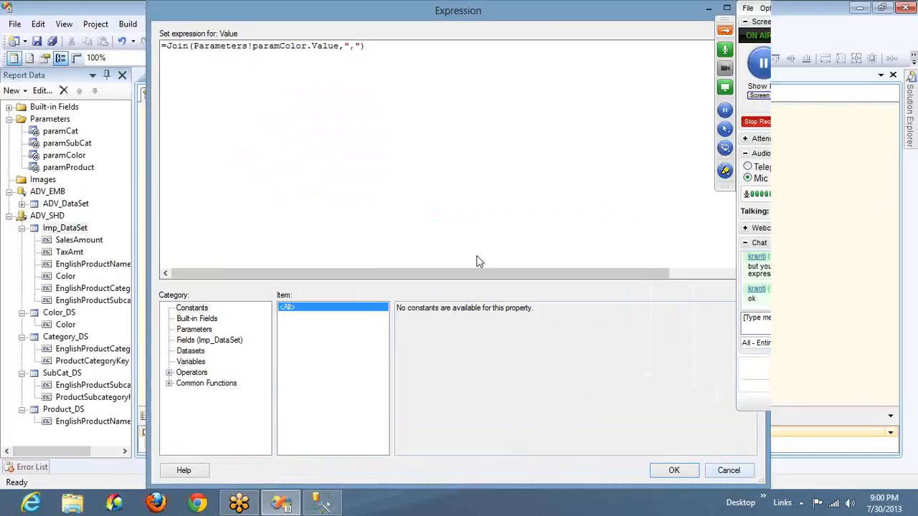
pyautogui.press('Return')
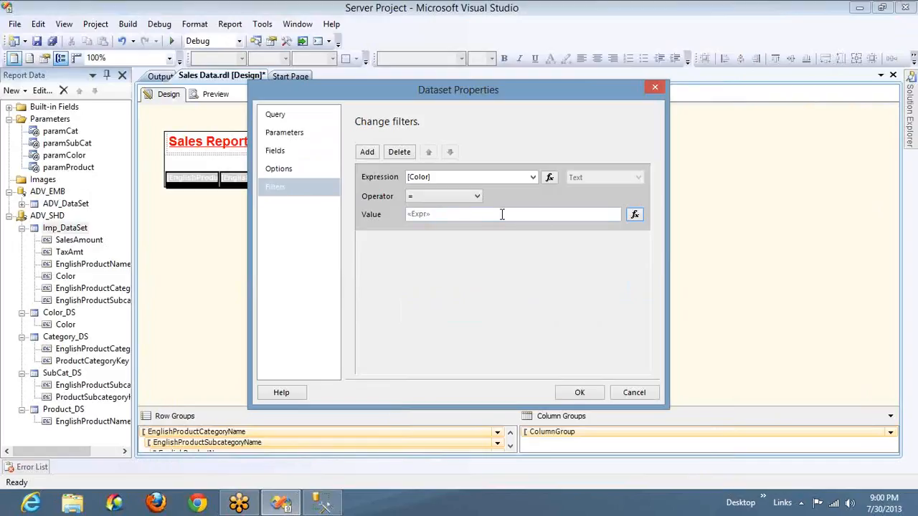
pyautogui.click(635, 214)
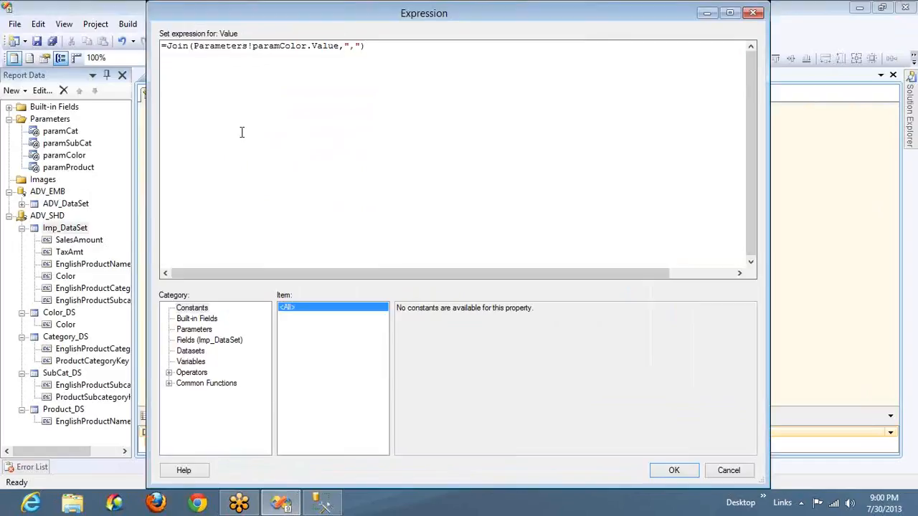
pyautogui.doubleClick(279, 47)
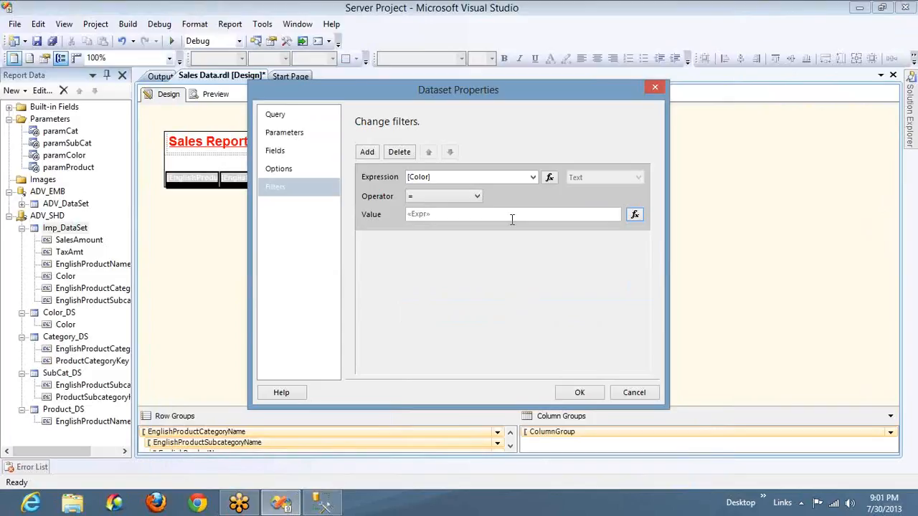
# Replace the Color filter's value expression with the fixed value Black and save the dataset properties.
pyautogui.click(512, 220)
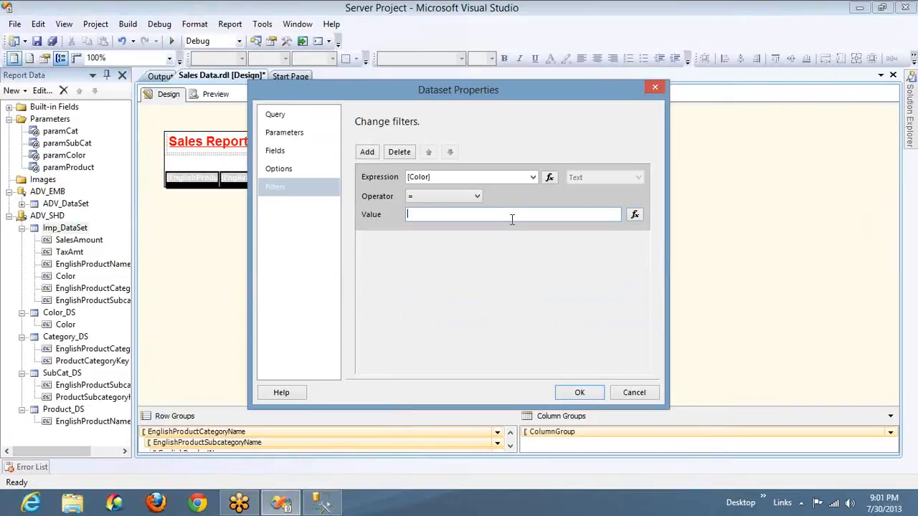
pyautogui.write('Black')
pyautogui.click(580, 391)
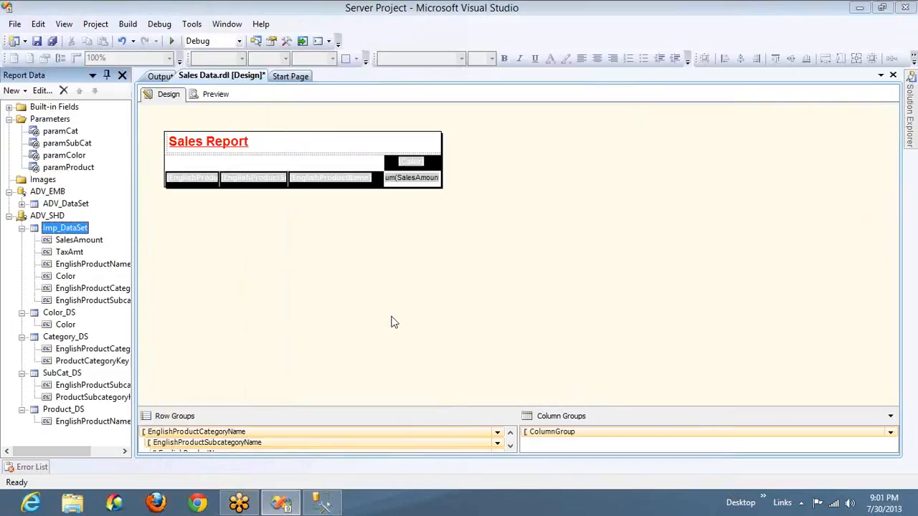
# Review the Where clause of the Imp_DataSet query and delete the dataset's Color filter.
pyautogui.doubleClick(72, 228)
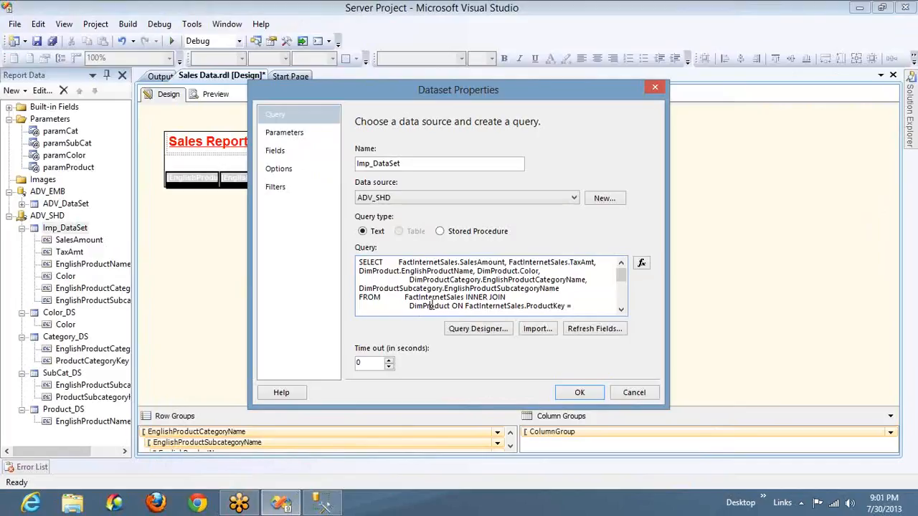
pyautogui.scroll(-5, 430, 305)
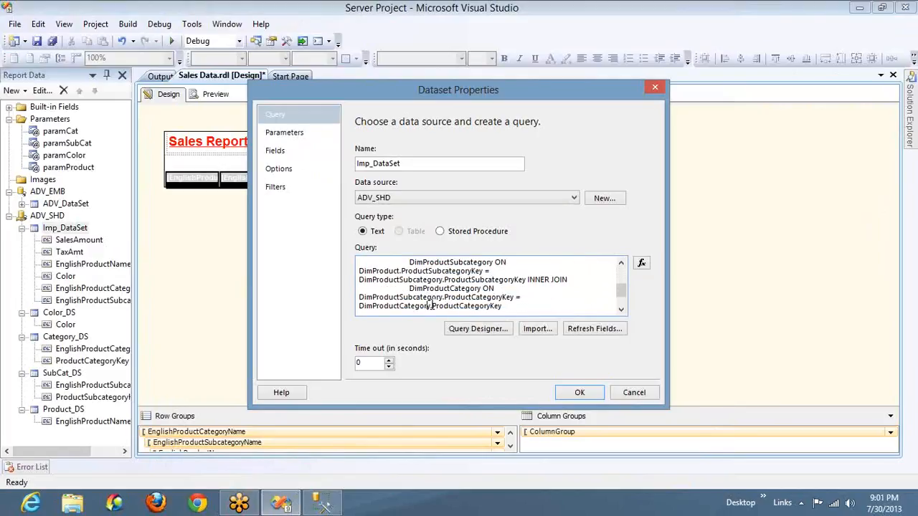
pyautogui.scroll(-1, 430, 305)
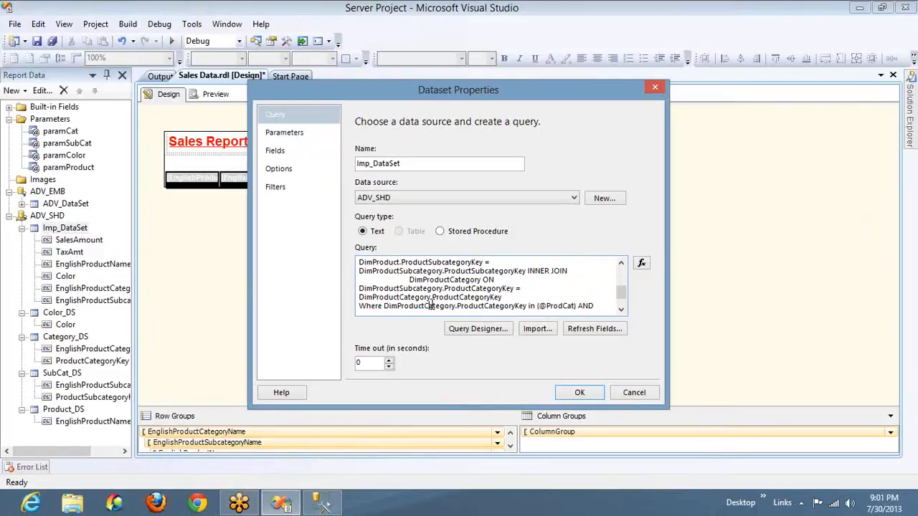
pyautogui.click(298, 187)
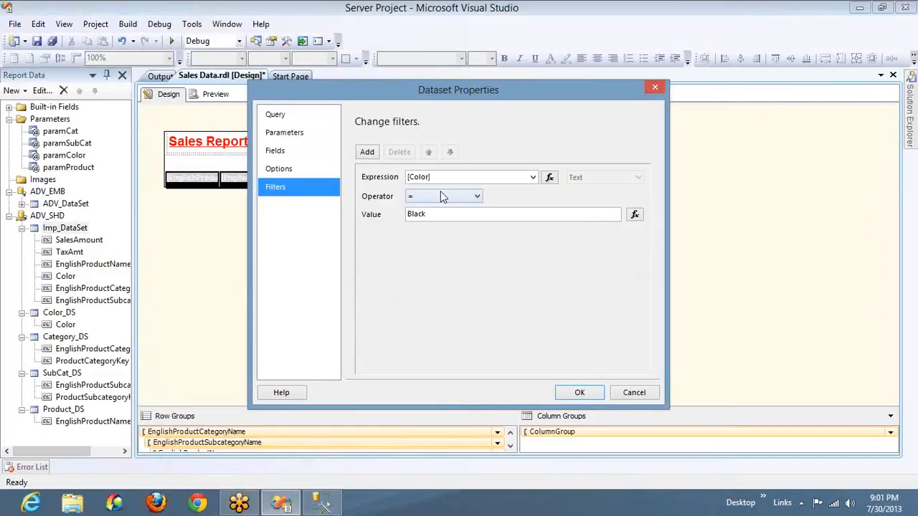
pyautogui.click(380, 179)
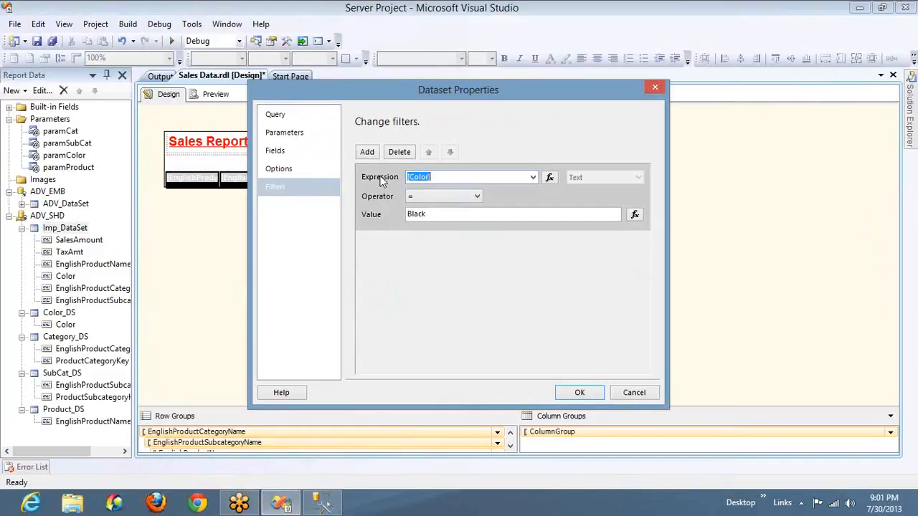
pyautogui.click(394, 154)
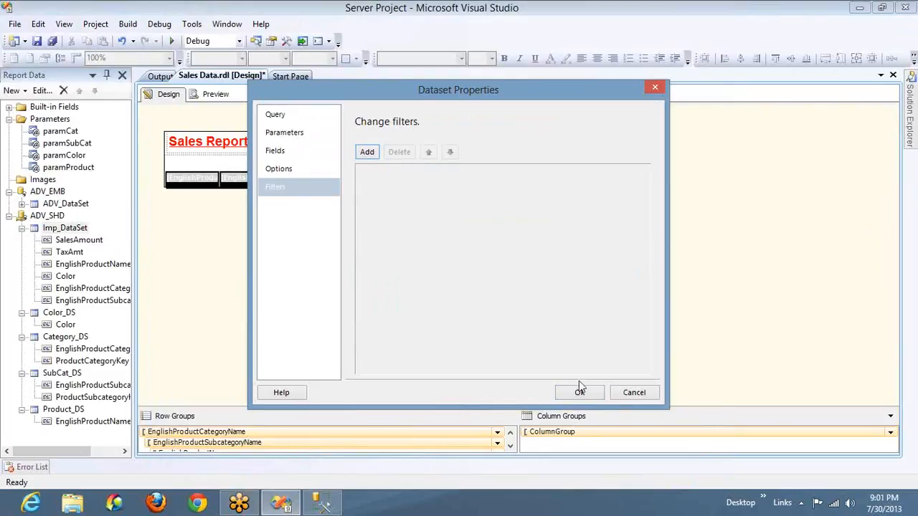
pyautogui.click(295, 119)
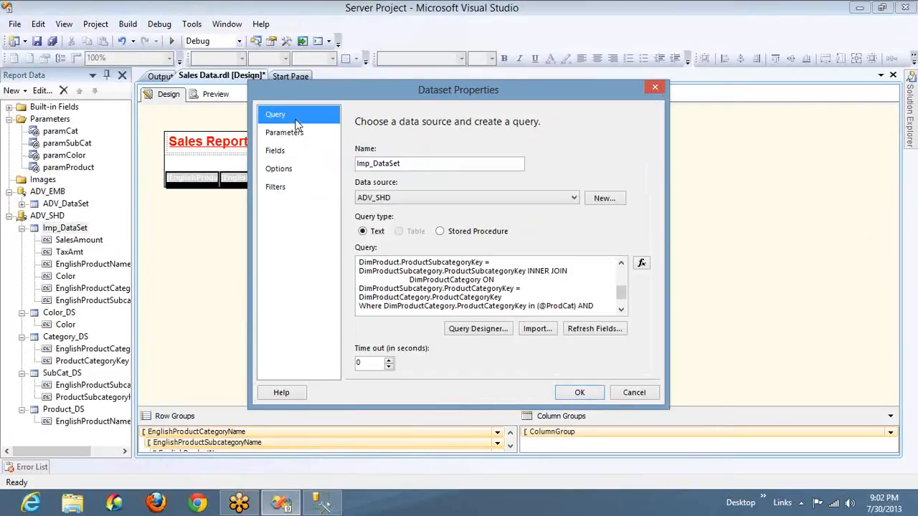
pyautogui.click(581, 297)
pyautogui.hotkey('ctrl', 'End')
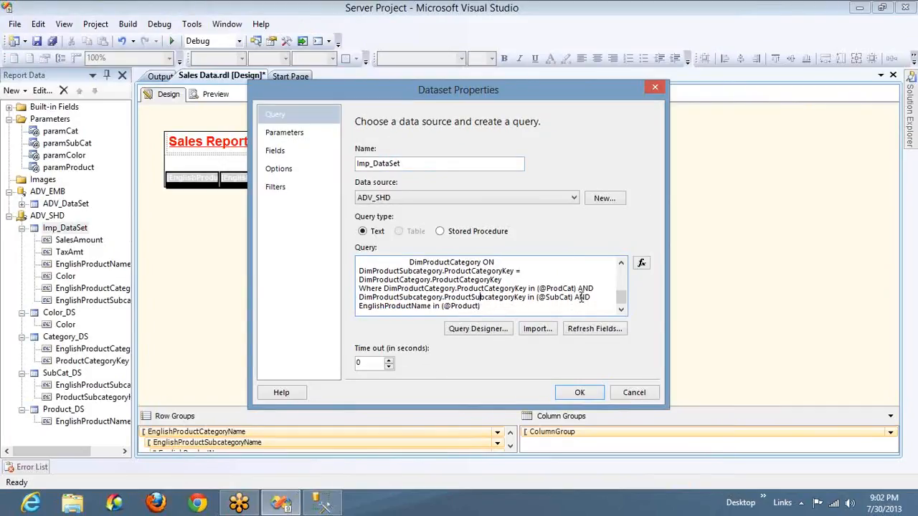
pyautogui.hotkey('shift', 'Home')
pyautogui.hotkey('shift', 'Up')
pyautogui.hotkey('shift', 'Down')
pyautogui.hotkey('ctrl', 'shift', 'Left')
pyautogui.press('Delete')
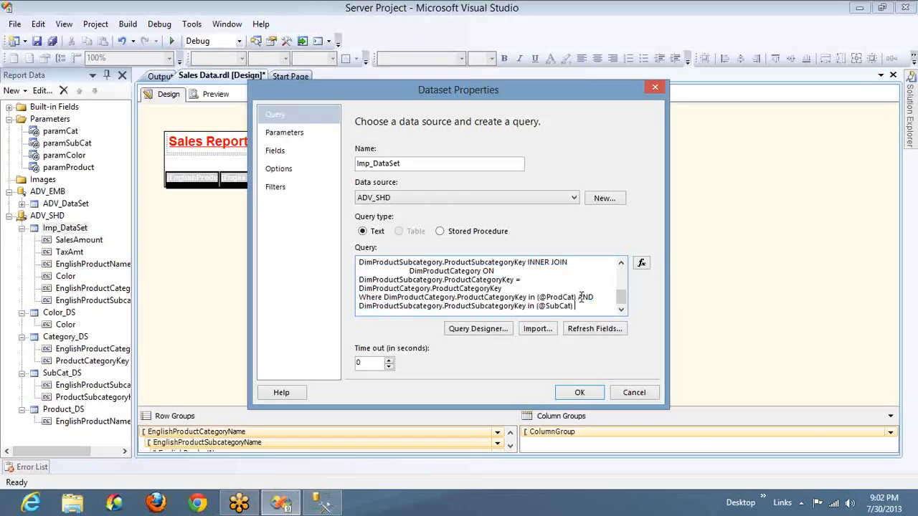
pyautogui.click(580, 392)
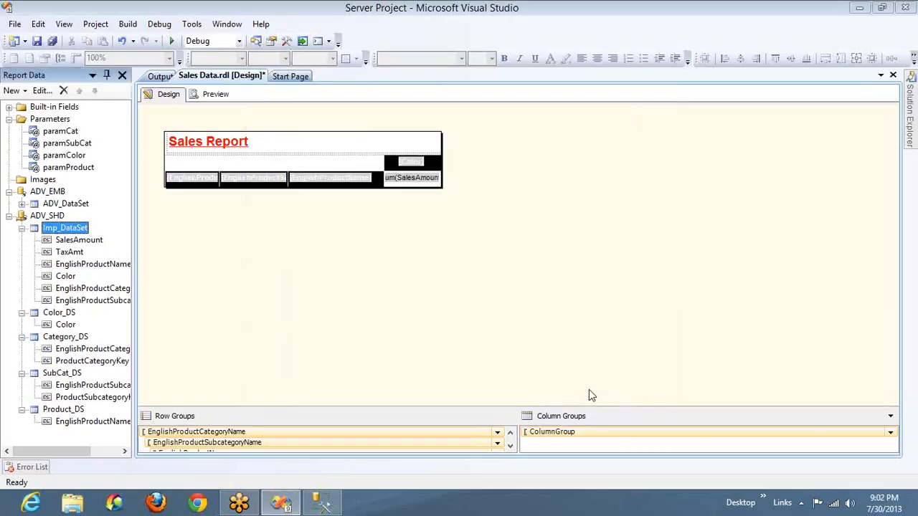
# Delete the report parameters paramColor and paramProduct.
pyautogui.click(61, 156)
pyautogui.press('Delete')
pyautogui.press('Return')
pyautogui.press('Delete')
pyautogui.press('Return')
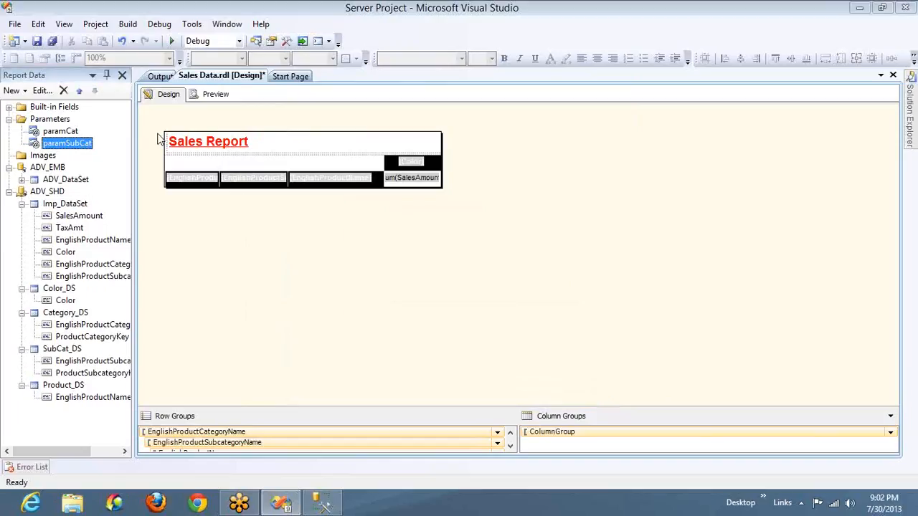
# Preview the Sales Data report, read the processing output, and return to the report design.
pyautogui.click(214, 95)
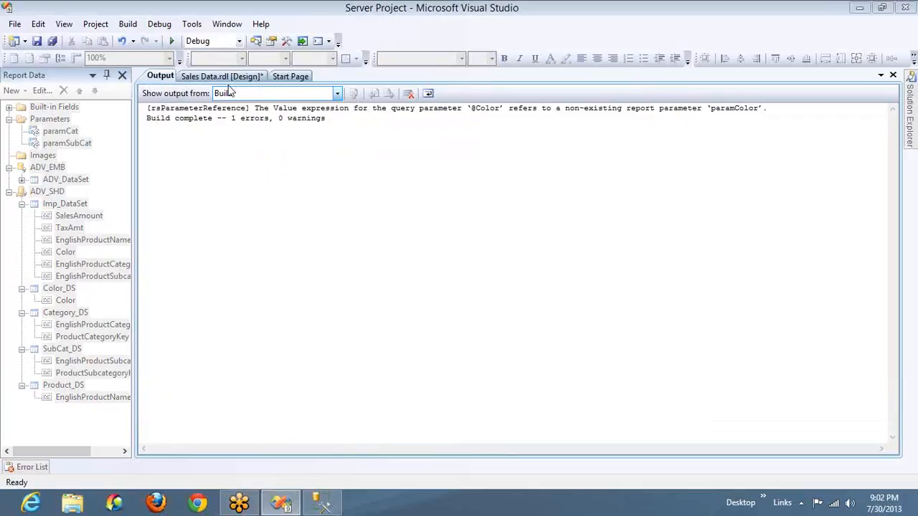
pyautogui.click(232, 76)
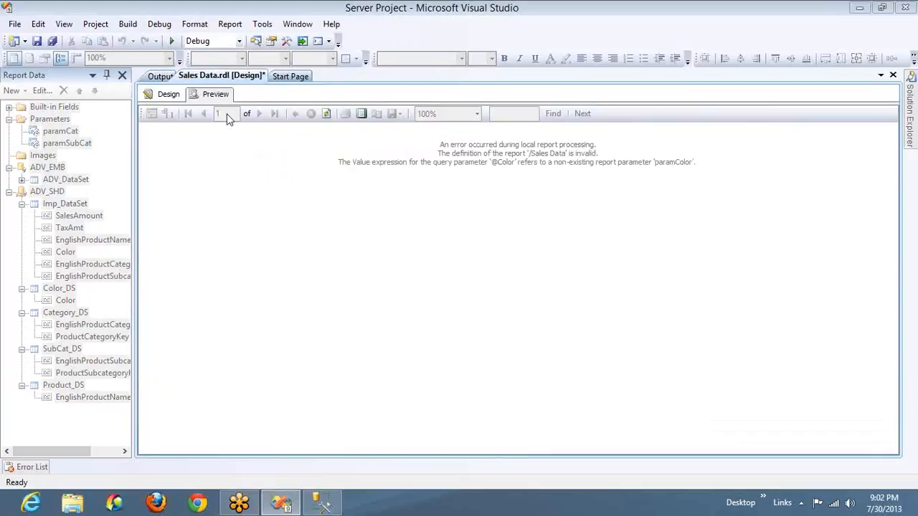
pyautogui.click(168, 94)
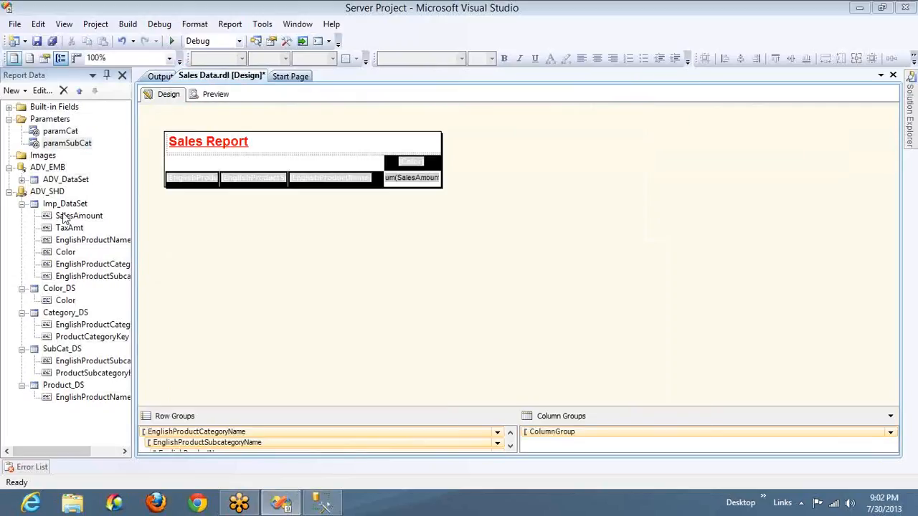
# Check the filters and query in the Imp_DataSet properties, then close them without saving.
pyautogui.doubleClick(64, 204)
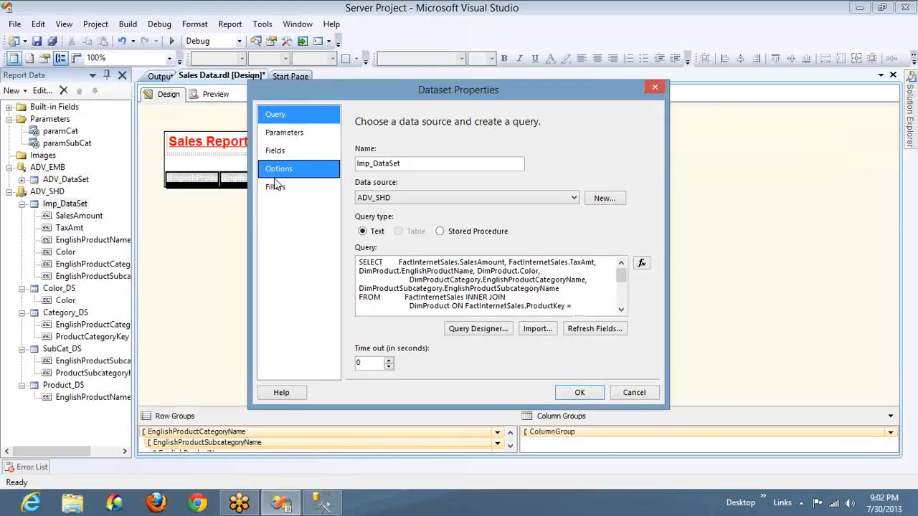
pyautogui.click(277, 188)
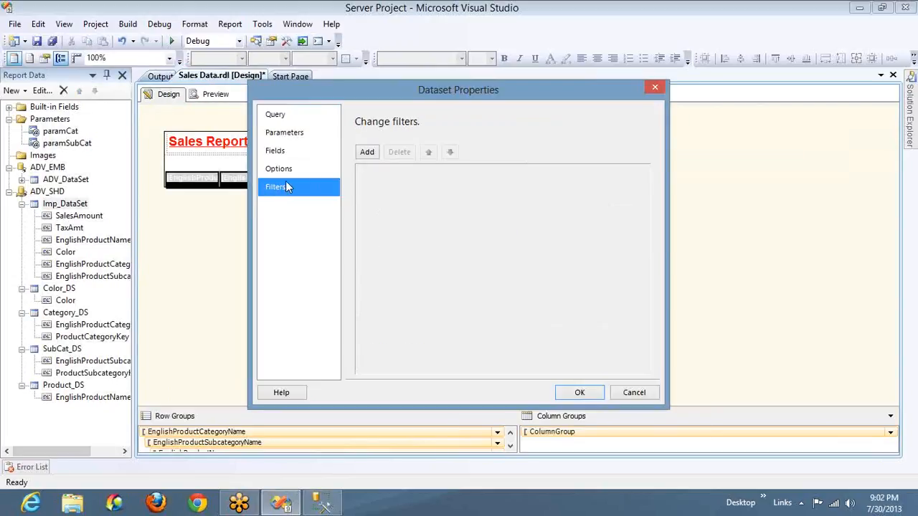
pyautogui.click(291, 121)
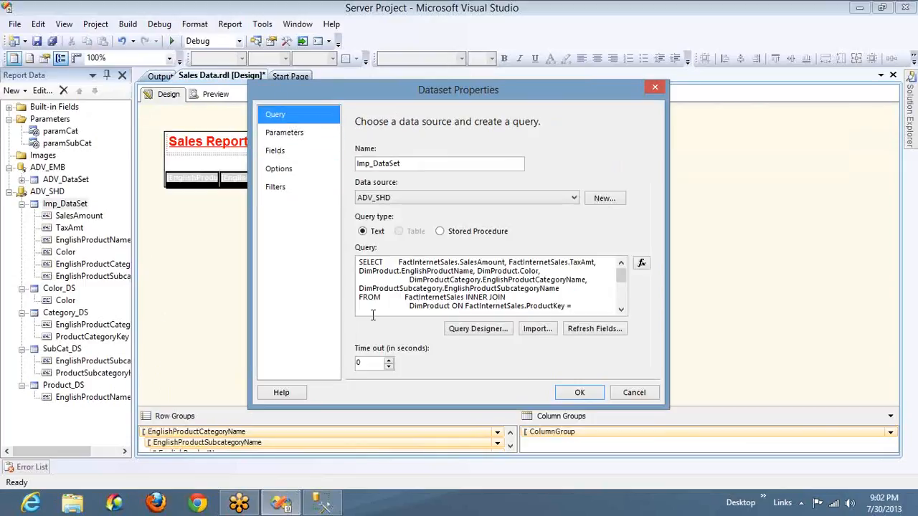
pyautogui.click(637, 392)
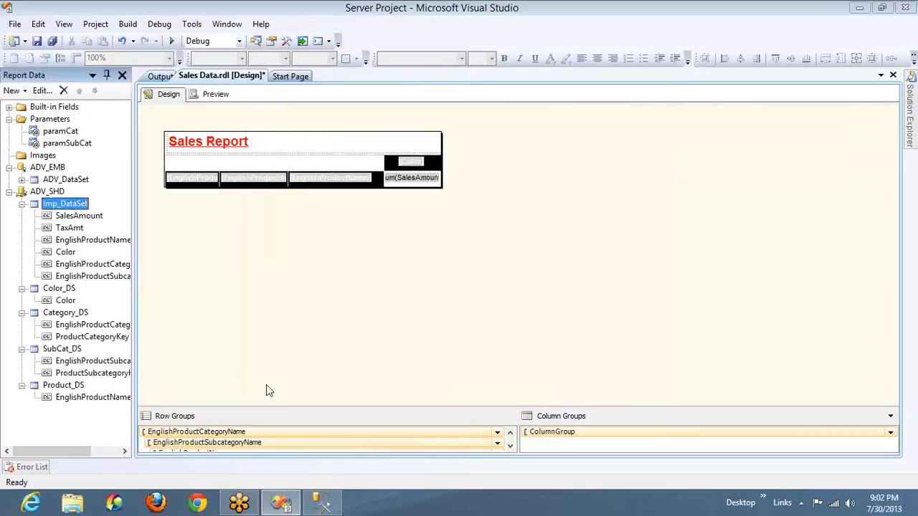
# Delete the Product_DS dataset and preview the report again.
pyautogui.click(63, 388)
pyautogui.press('Delete')
pyautogui.press('Return')
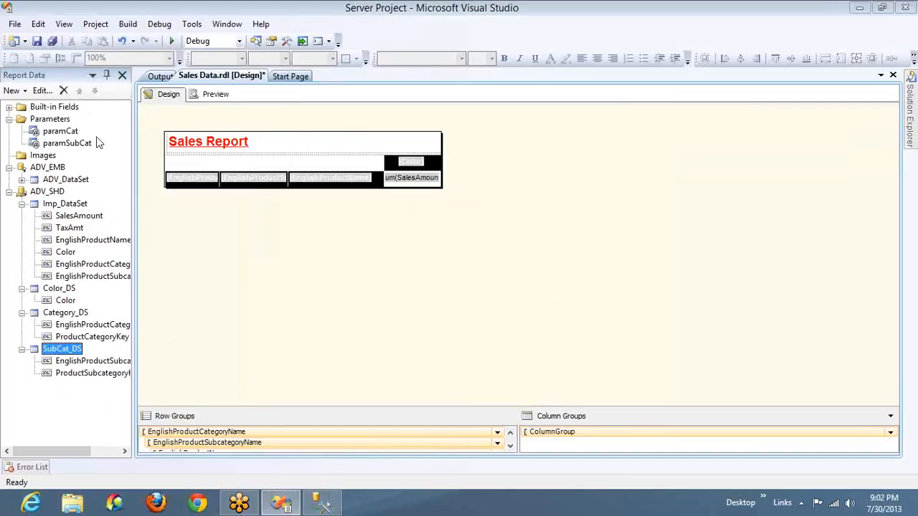
pyautogui.click(227, 94)
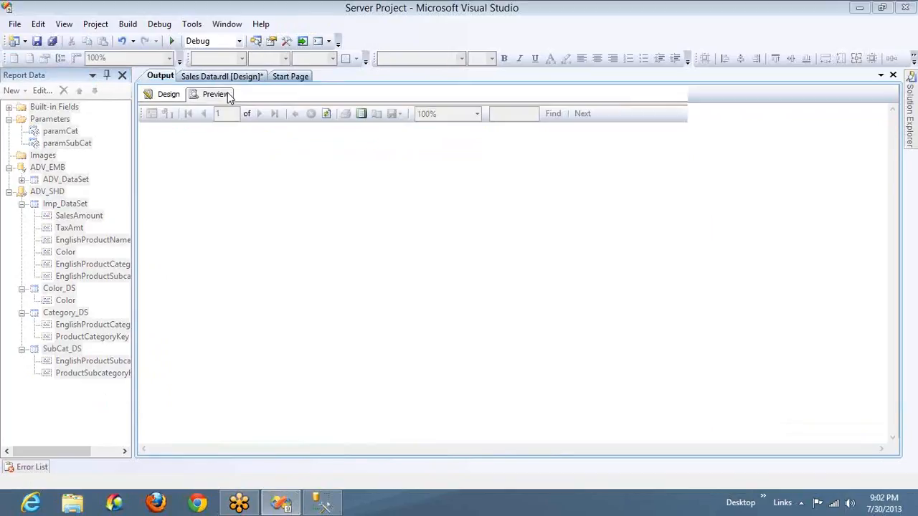
# Run the Sales Data report preview with all categories and all subcategories selected.
pyautogui.click(231, 77)
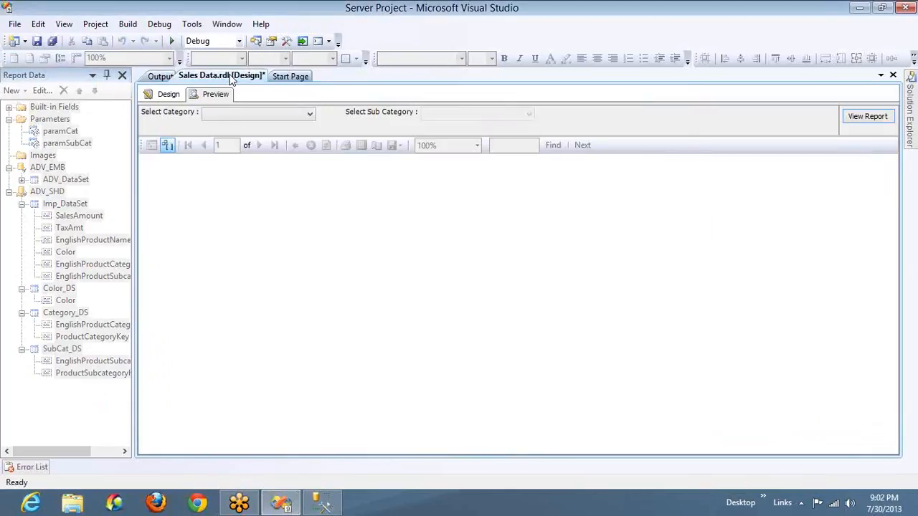
pyautogui.click(236, 113)
pyautogui.click(226, 130)
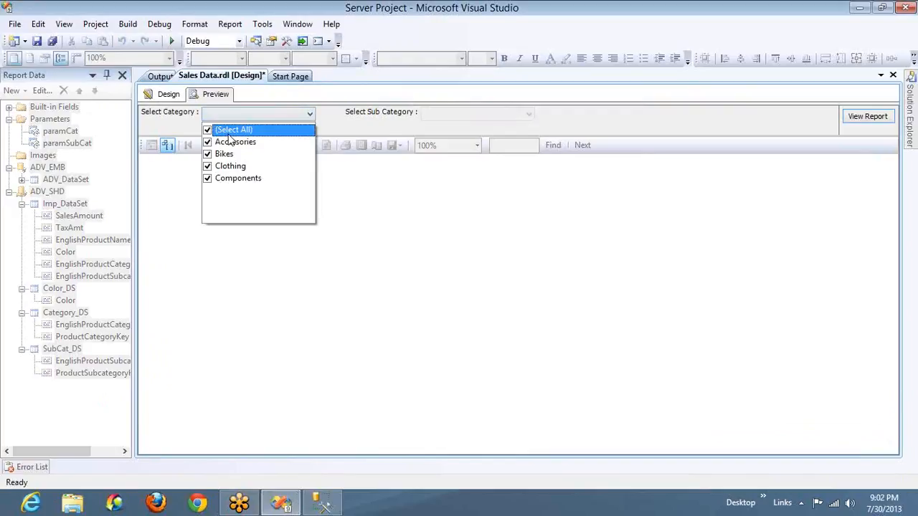
pyautogui.click(440, 119)
pyautogui.click(440, 115)
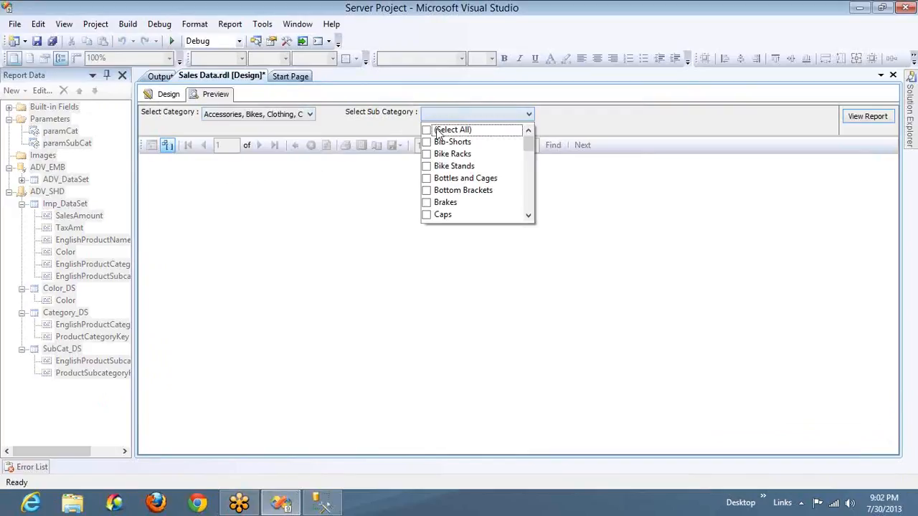
pyautogui.click(438, 131)
pyautogui.moveTo(862, 116)
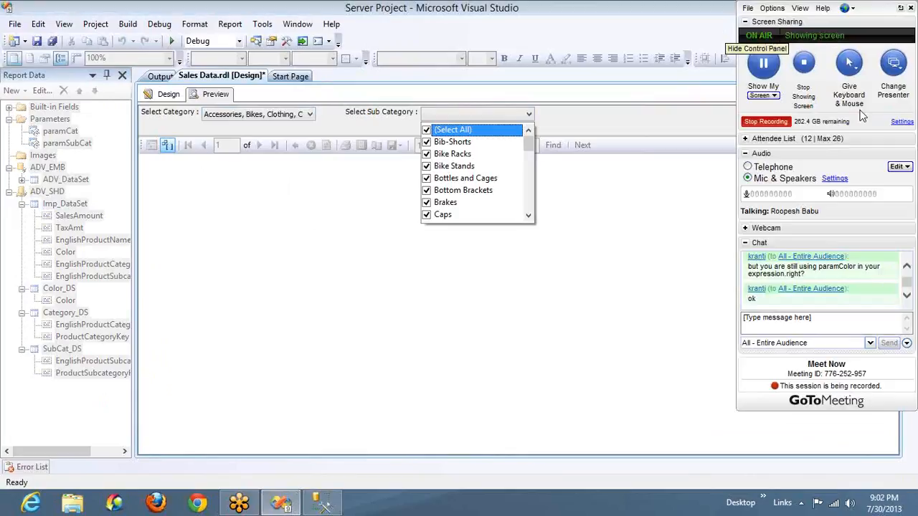
pyautogui.click(866, 116)
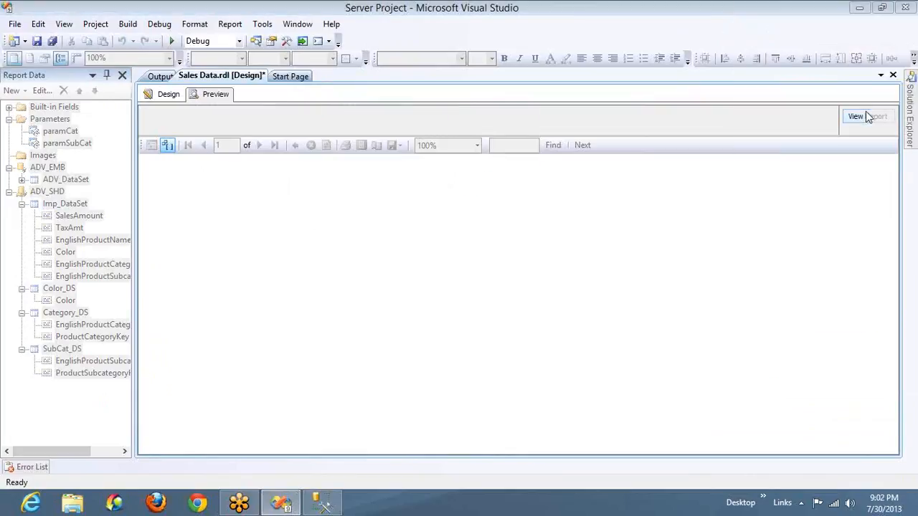
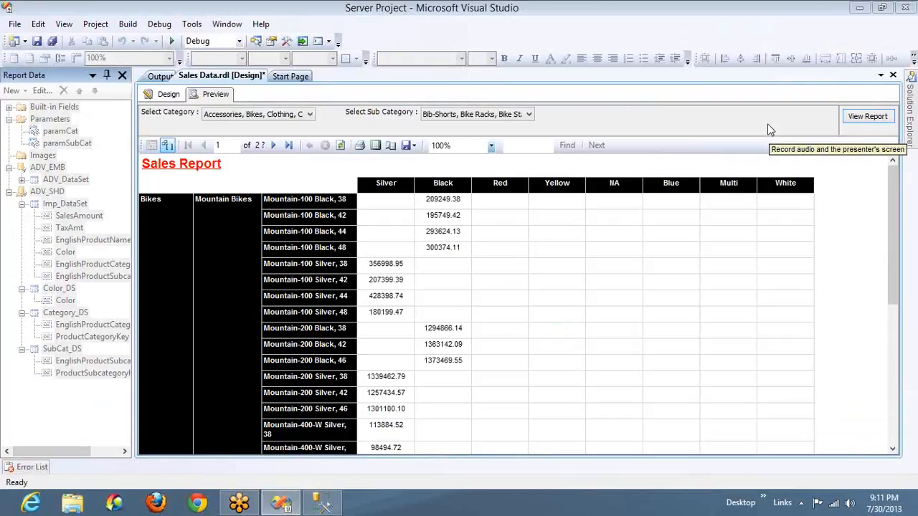
pyautogui.click(767, 129)
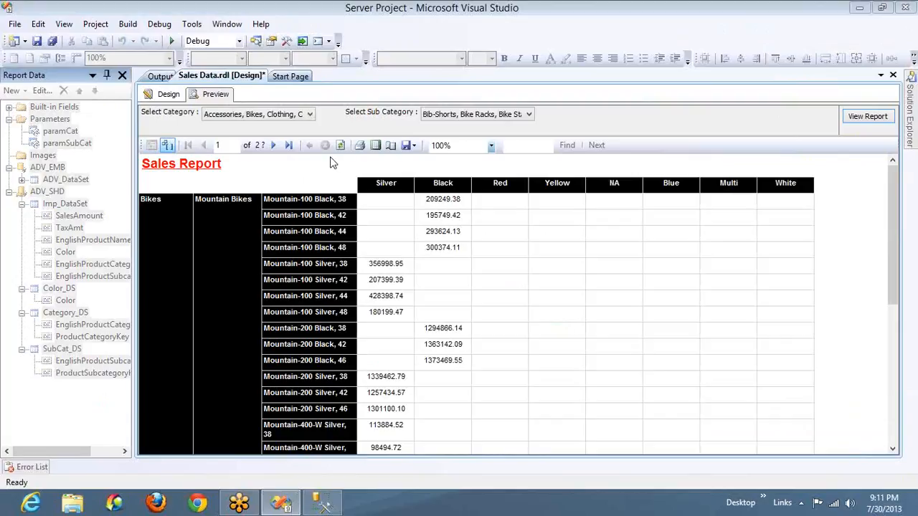
# Return to the report design and review the Where clause in the query of Imp_DataSet.
pyautogui.click(167, 95)
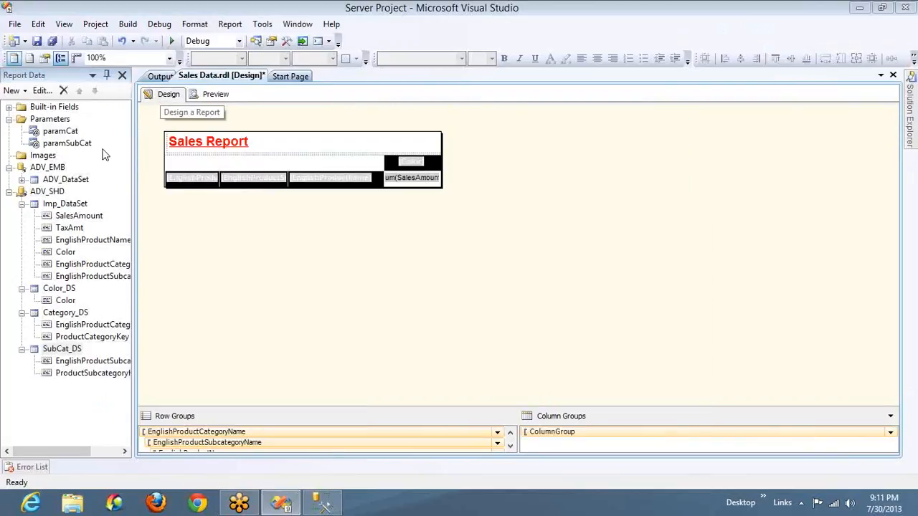
pyautogui.doubleClick(66, 204)
pyautogui.click(467, 278)
pyautogui.press('Down')
pyautogui.press('Down')
pyautogui.press('Down')
pyautogui.press('Down')
pyautogui.press('Down')
pyautogui.press('Down')
pyautogui.press('Down')
pyautogui.press('Down')
pyautogui.press('Down')
pyautogui.press('Down')
pyautogui.press('Down')
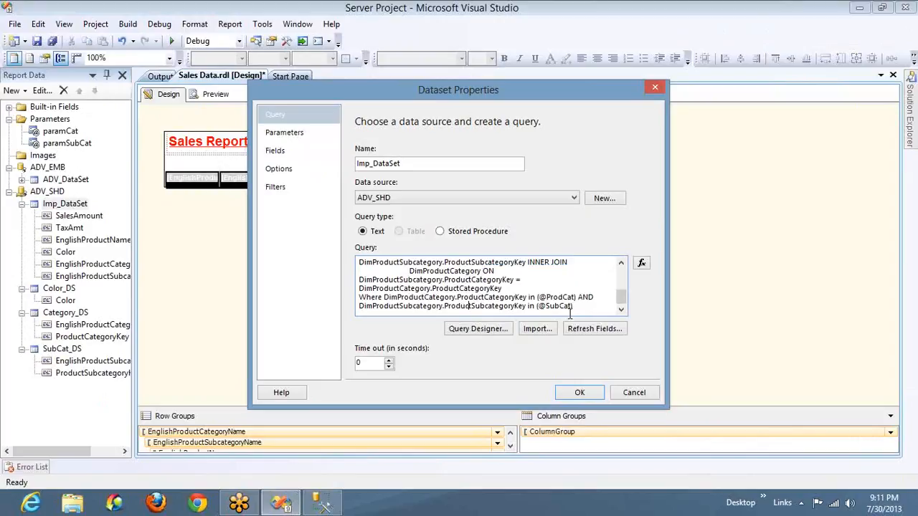
pyautogui.click(650, 398)
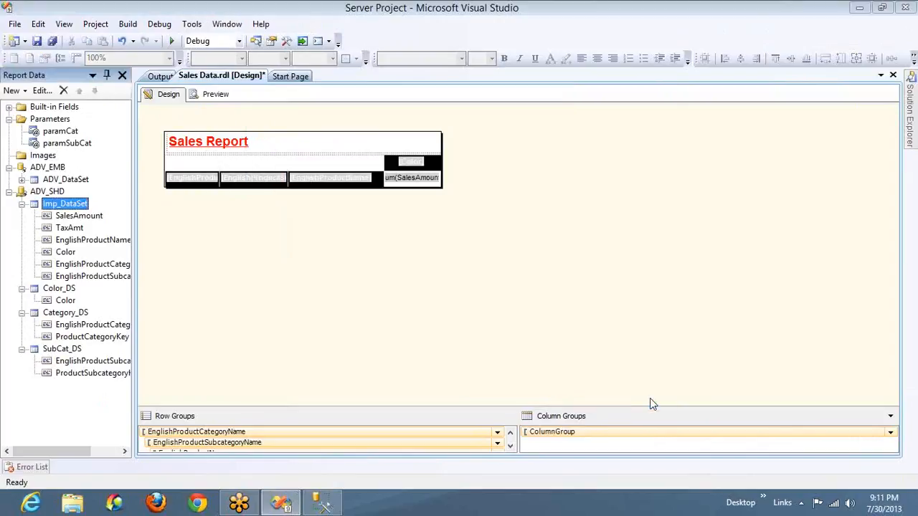
# Check the filter settings of Imp_DataSet and leave its properties without changes.
pyautogui.doubleClick(63, 205)
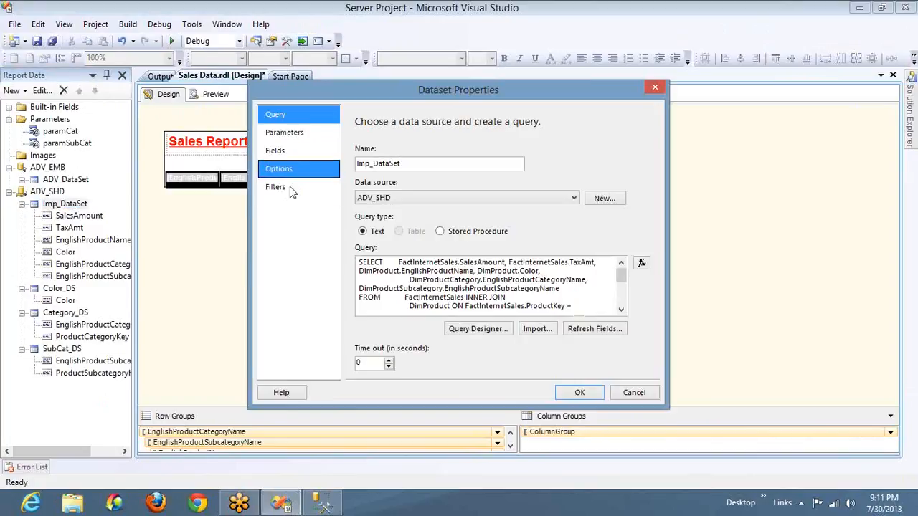
pyautogui.click(289, 187)
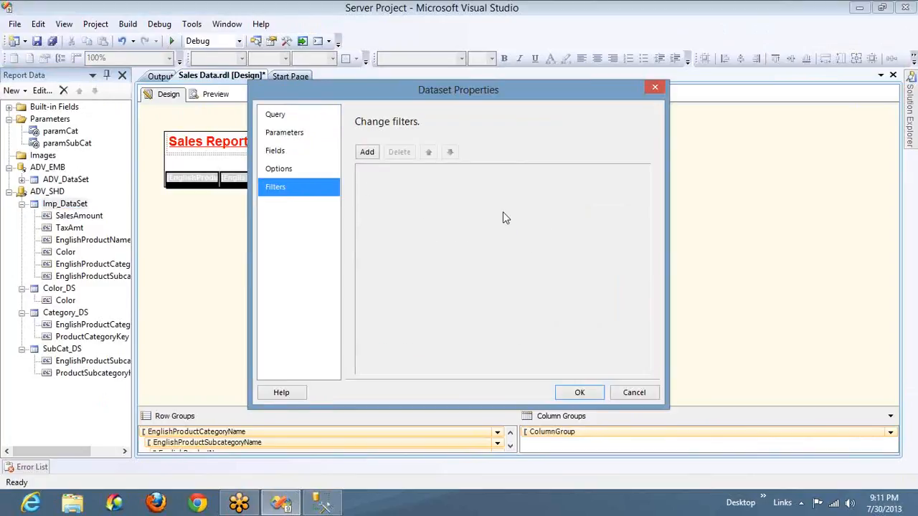
pyautogui.click(634, 394)
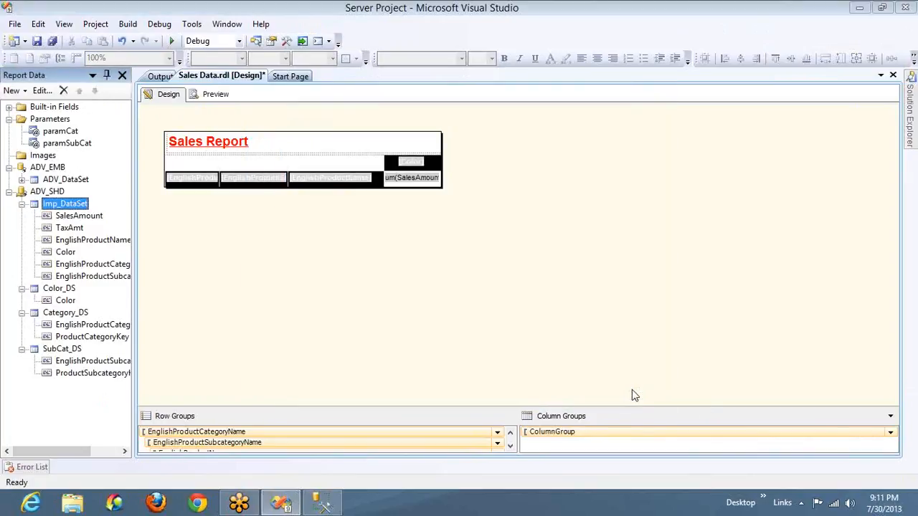
# Annotate the screen with a large box over the Sales Report layout and two smaller boxes beside it.
pyautogui.click(725, 172)
pyautogui.rightClick(733, 200)
pyautogui.click(736, 202)
pyautogui.moveTo(248, 101)
pyautogui.mouseDown()
pyautogui.moveTo(309, 254)
pyautogui.moveTo(363, 38)
pyautogui.moveTo(237, 103)
pyautogui.mouseUp()
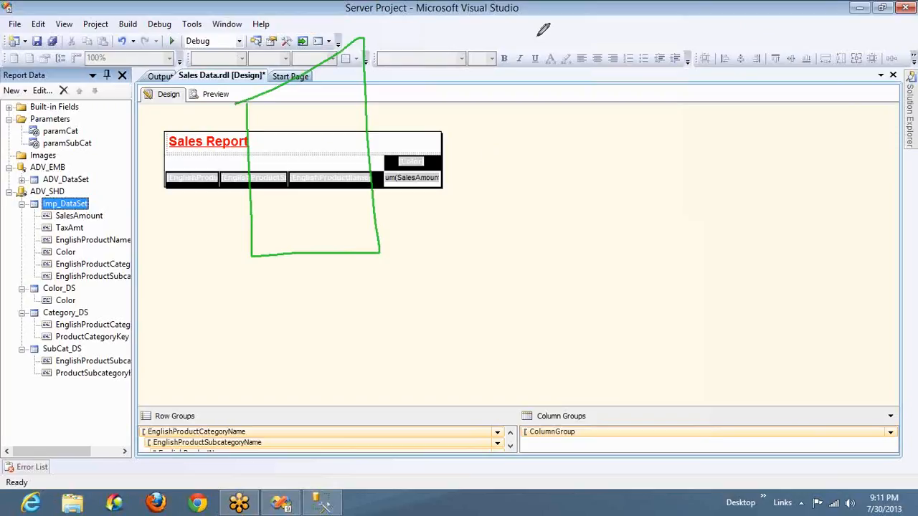
pyautogui.moveTo(537, 40)
pyautogui.mouseDown()
pyautogui.moveTo(549, 117)
pyautogui.moveTo(609, 14)
pyautogui.moveTo(535, 44)
pyautogui.mouseUp()
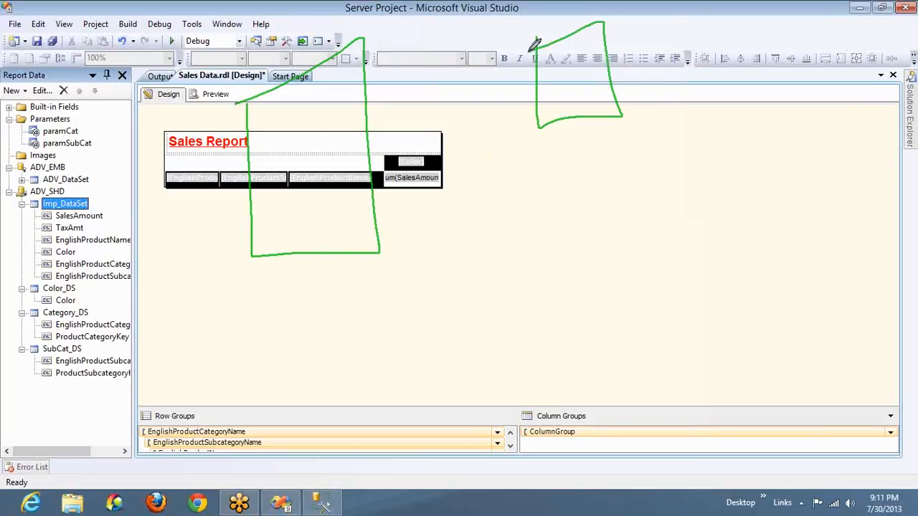
pyautogui.moveTo(616, 207)
pyautogui.mouseDown()
pyautogui.moveTo(628, 302)
pyautogui.moveTo(667, 295)
pyautogui.mouseUp()
pyautogui.moveTo(679, 236); pyautogui.dragTo(605, 205)
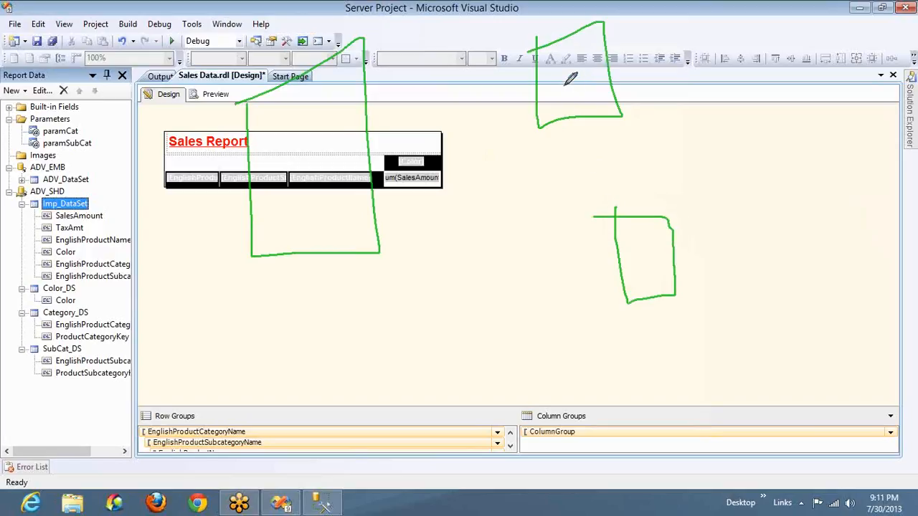
# Draw arrows linking the large box, upper small box and lower small box, and scribble data inside the large box.
pyautogui.moveTo(564, 86); pyautogui.dragTo(488, 131)
pyautogui.moveTo(564, 86)
pyautogui.mouseDown()
pyautogui.moveTo(373, 166)
pyautogui.moveTo(375, 144)
pyautogui.moveTo(372, 169)
pyautogui.mouseUp()
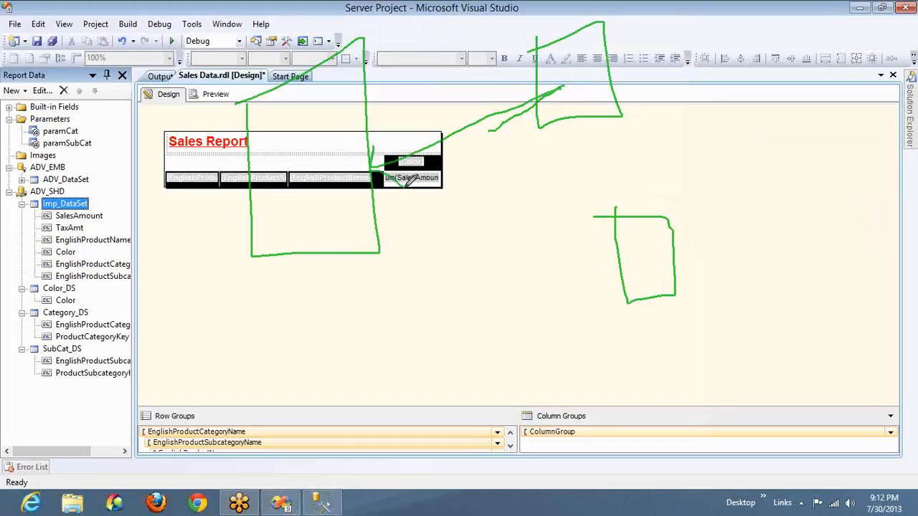
pyautogui.moveTo(327, 91)
pyautogui.mouseDown()
pyautogui.moveTo(340, 34)
pyautogui.moveTo(358, 8)
pyautogui.moveTo(568, 20)
pyautogui.moveTo(565, 33)
pyautogui.mouseUp()
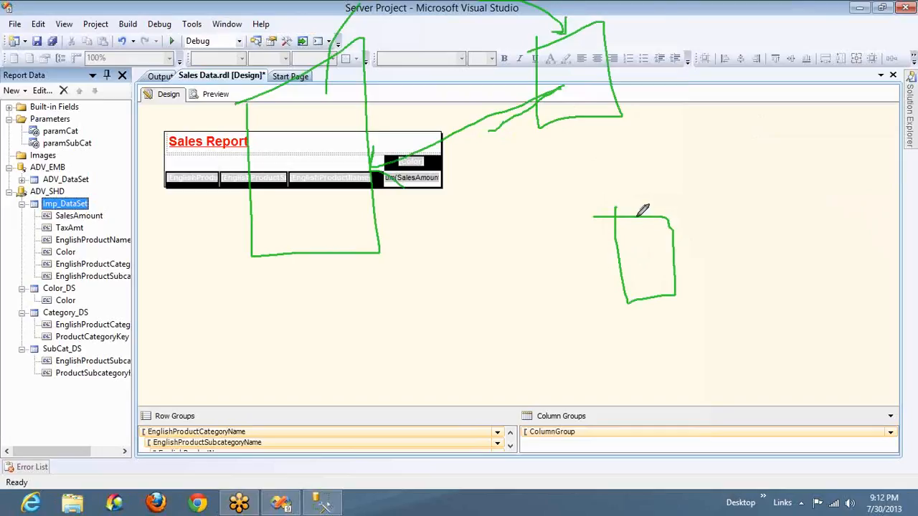
pyautogui.moveTo(638, 222)
pyautogui.mouseDown()
pyautogui.moveTo(608, 130)
pyautogui.moveTo(617, 128)
pyautogui.mouseUp()
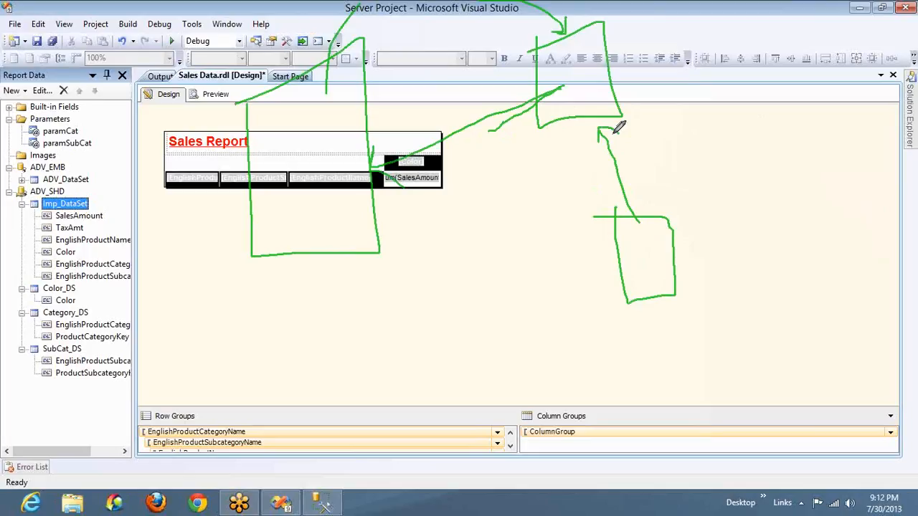
pyautogui.moveTo(291, 199)
pyautogui.mouseDown()
pyautogui.moveTo(310, 203)
pyautogui.moveTo(322, 174)
pyautogui.moveTo(347, 159)
pyautogui.mouseUp()
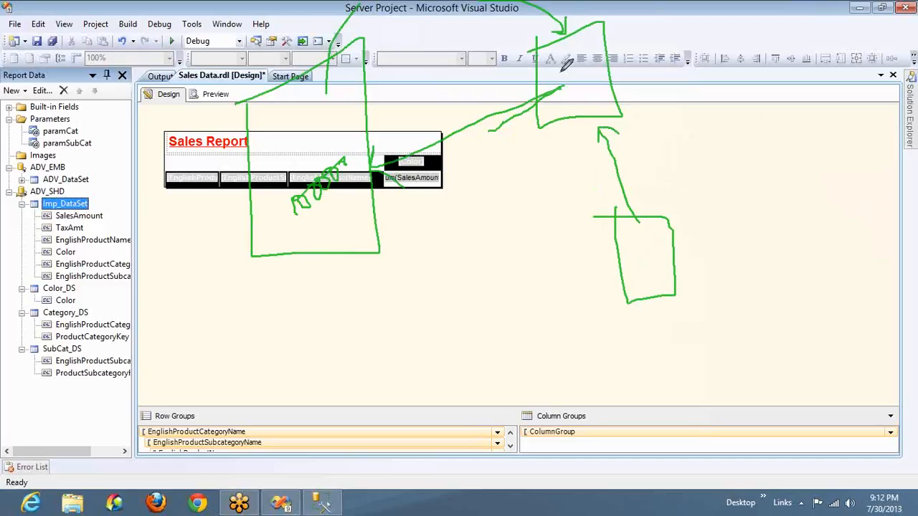
pyautogui.moveTo(562, 73)
pyautogui.mouseDown()
pyautogui.moveTo(411, 76)
pyautogui.moveTo(362, 91)
pyautogui.moveTo(390, 108)
pyautogui.mouseUp()
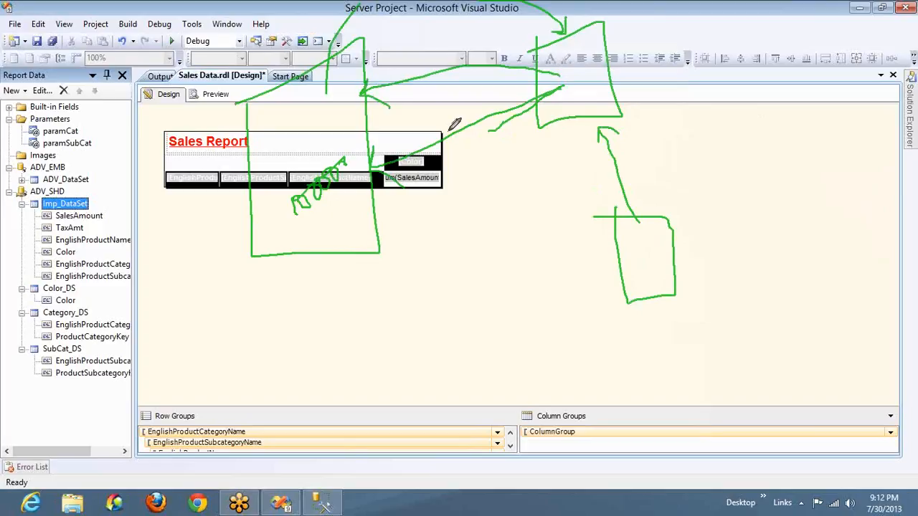
# Annotate an arrow marked 2, a cross over the return arrow, and further arrows leading into the upper small box.
pyautogui.moveTo(435, 202)
pyautogui.mouseDown()
pyautogui.moveTo(550, 159)
pyautogui.moveTo(532, 155)
pyautogui.mouseUp()
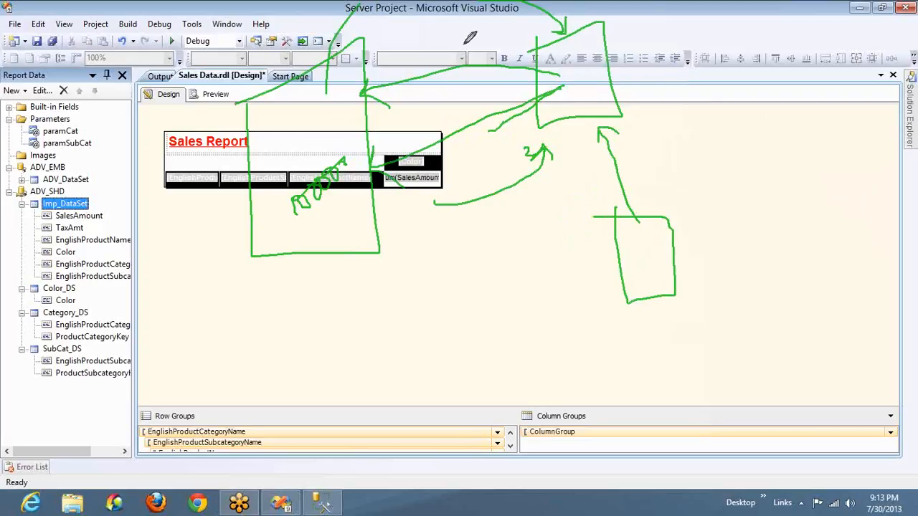
pyautogui.moveTo(513, 91); pyautogui.dragTo(441, 143)
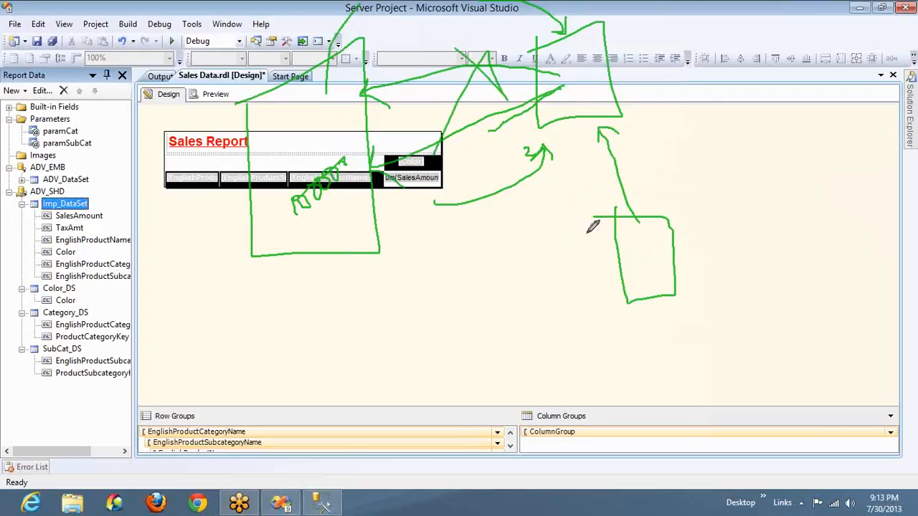
pyautogui.moveTo(654, 261); pyautogui.dragTo(660, 263)
pyautogui.moveTo(334, 203); pyautogui.dragTo(482, 203)
pyautogui.moveTo(561, 86)
pyautogui.mouseDown()
pyautogui.moveTo(545, 87)
pyautogui.moveTo(568, 88)
pyautogui.mouseUp()
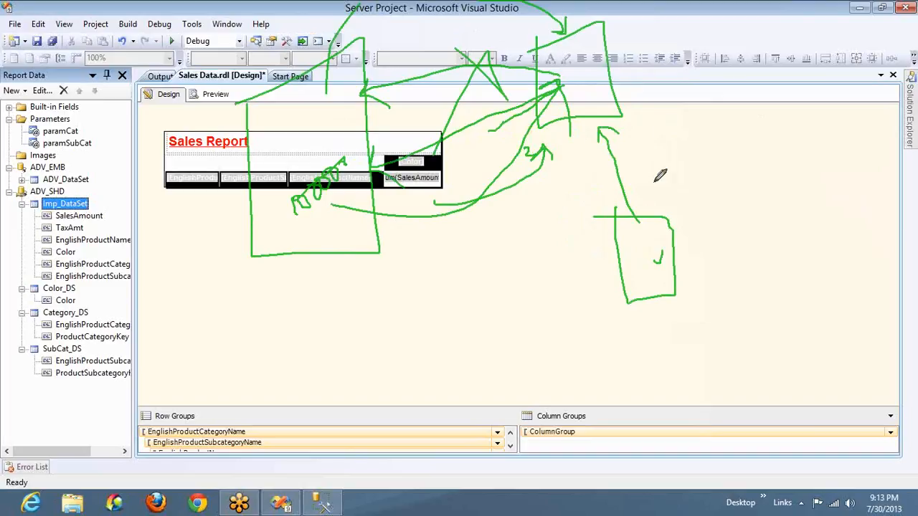
pyautogui.moveTo(659, 214)
pyautogui.mouseDown()
pyautogui.moveTo(676, 13)
pyautogui.moveTo(616, 36)
pyautogui.moveTo(606, 61)
pyautogui.moveTo(629, 52)
pyautogui.mouseUp()
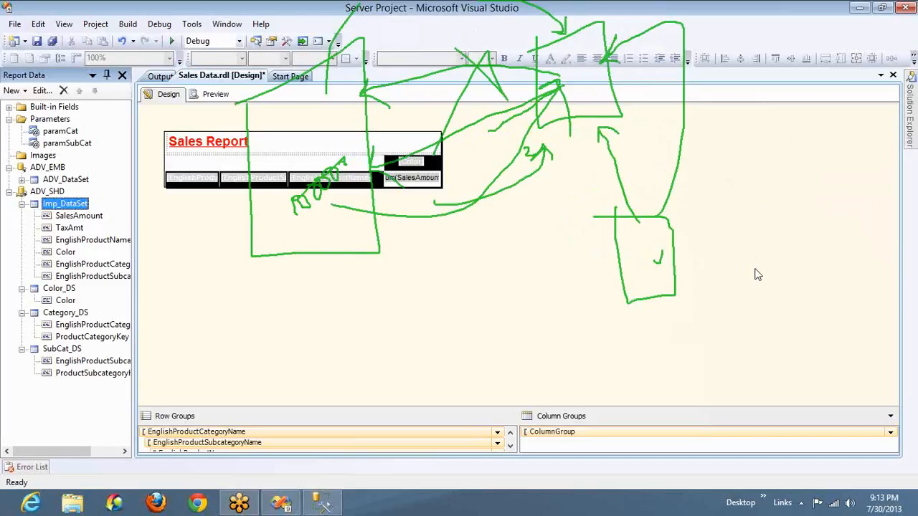
# Clear the screen annotations and draw two new boxes labelled DB and DS.
pyautogui.press('e')
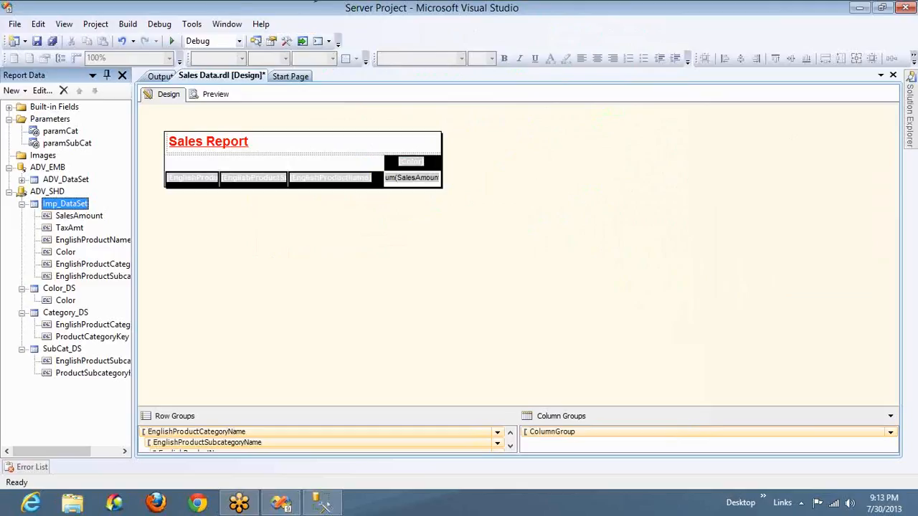
pyautogui.moveTo(274, 68)
pyautogui.mouseDown()
pyautogui.moveTo(281, 172)
pyautogui.moveTo(410, 163)
pyautogui.mouseUp()
pyautogui.moveTo(403, 62); pyautogui.dragTo(275, 69)
pyautogui.moveTo(551, 49)
pyautogui.mouseDown()
pyautogui.moveTo(565, 180)
pyautogui.moveTo(644, 170)
pyautogui.moveTo(560, 66)
pyautogui.moveTo(552, 72)
pyautogui.mouseUp()
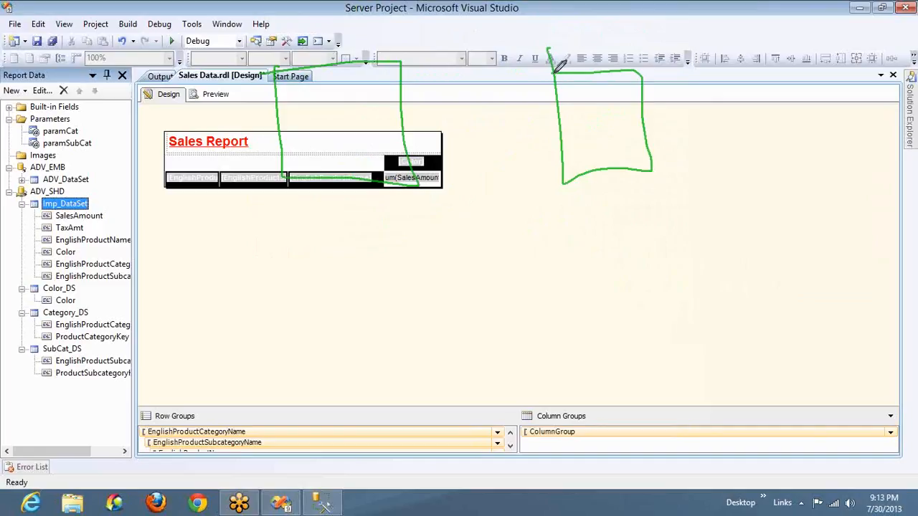
pyautogui.moveTo(327, 113)
pyautogui.mouseDown()
pyautogui.moveTo(350, 94)
pyautogui.moveTo(344, 107)
pyautogui.mouseUp()
pyautogui.moveTo(589, 109)
pyautogui.mouseDown()
pyautogui.moveTo(592, 137)
pyautogui.moveTo(619, 113)
pyautogui.mouseUp()
# Draw two more boxes labelled DS beneath the first pair, with an arrow pointing from one to the other.
pyautogui.moveTo(316, 307)
pyautogui.mouseDown()
pyautogui.moveTo(423, 381)
pyautogui.moveTo(399, 296)
pyautogui.moveTo(335, 307)
pyautogui.mouseUp()
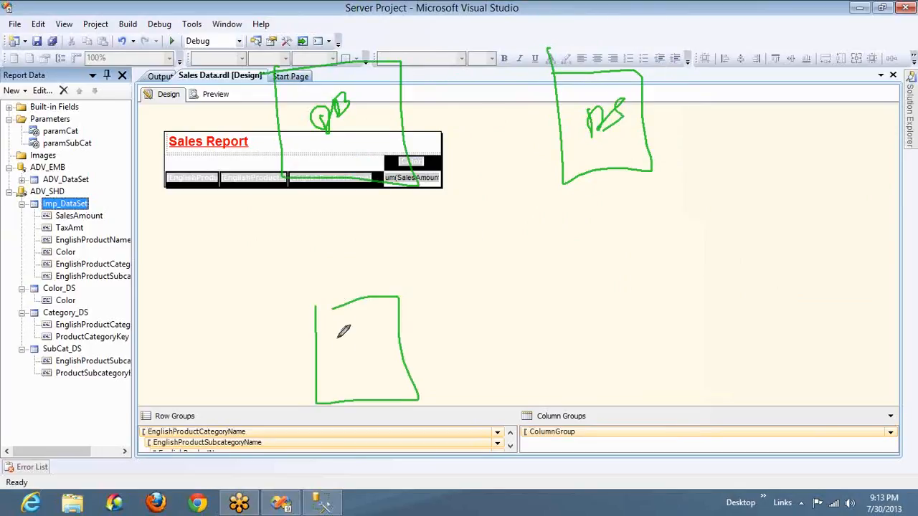
pyautogui.moveTo(340, 351); pyautogui.dragTo(365, 357)
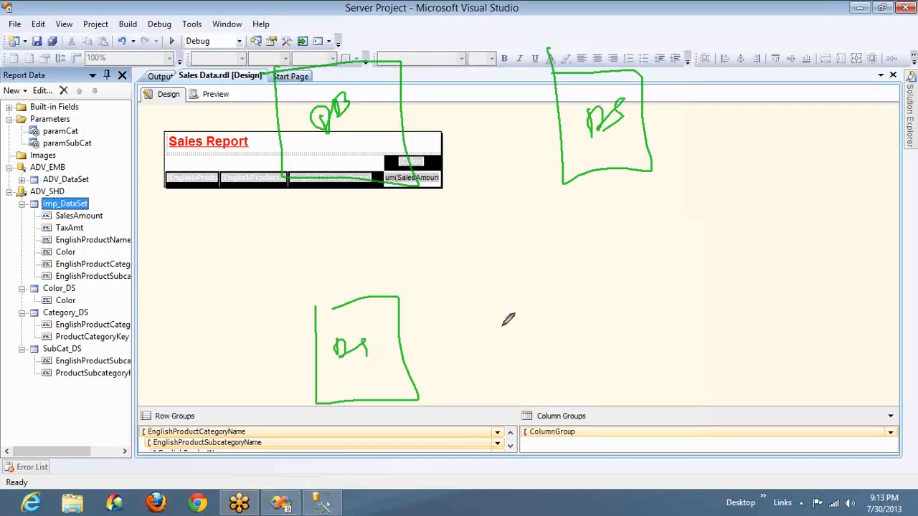
pyautogui.moveTo(548, 301)
pyautogui.mouseDown()
pyautogui.moveTo(545, 294)
pyautogui.moveTo(660, 285)
pyautogui.moveTo(567, 381)
pyautogui.moveTo(538, 383)
pyautogui.mouseUp()
pyautogui.moveTo(460, 364)
pyautogui.mouseDown()
pyautogui.moveTo(517, 360)
pyautogui.moveTo(508, 375)
pyautogui.mouseUp()
pyautogui.moveTo(575, 334); pyautogui.dragTo(568, 377)
pyautogui.moveTo(597, 348); pyautogui.dragTo(603, 355)
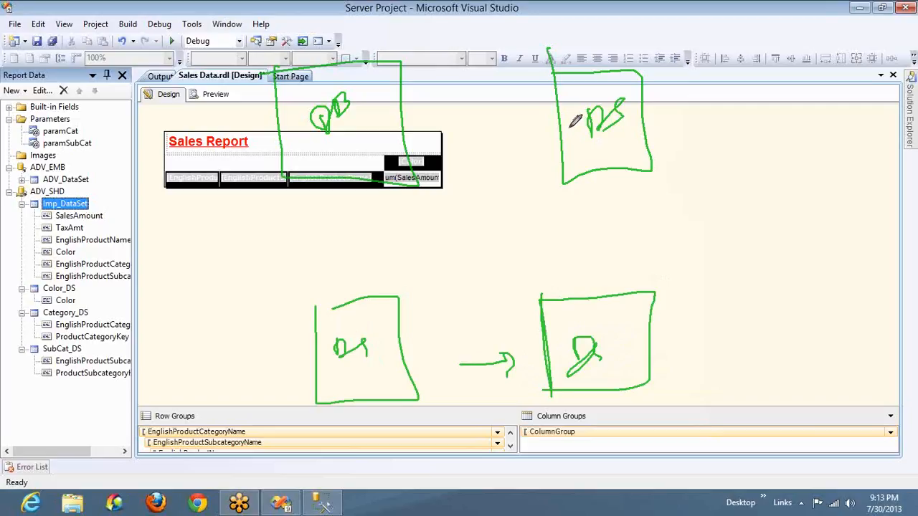
# Draw request and return arrows between the upper DS and DB boxes, and mark the return arrow with a 2.
pyautogui.moveTo(570, 126)
pyautogui.mouseDown()
pyautogui.moveTo(376, 107)
pyautogui.moveTo(396, 92)
pyautogui.moveTo(406, 121)
pyautogui.mouseUp()
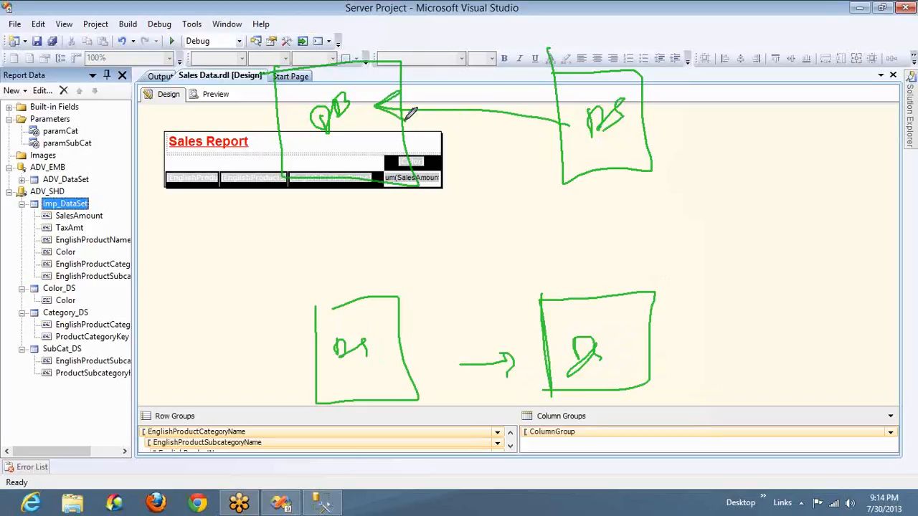
pyautogui.moveTo(366, 66)
pyautogui.mouseDown()
pyautogui.moveTo(588, 15)
pyautogui.moveTo(603, 63)
pyautogui.mouseUp()
pyautogui.moveTo(616, 33); pyautogui.dragTo(608, 65)
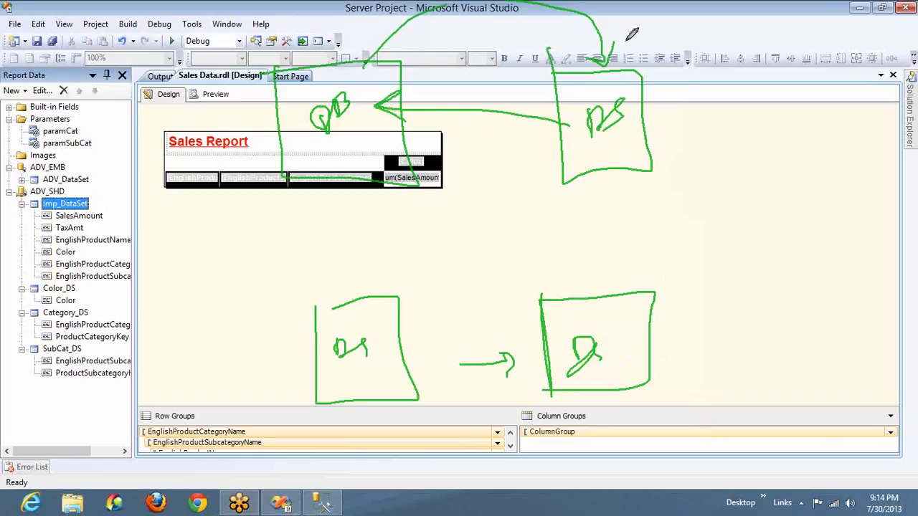
pyautogui.moveTo(629, 32)
pyautogui.mouseDown()
pyautogui.moveTo(636, 50)
pyautogui.moveTo(654, 28)
pyautogui.mouseUp()
pyautogui.moveTo(686, 13); pyautogui.dragTo(710, 8)
pyautogui.moveTo(646, 30); pyautogui.dragTo(726, 2)
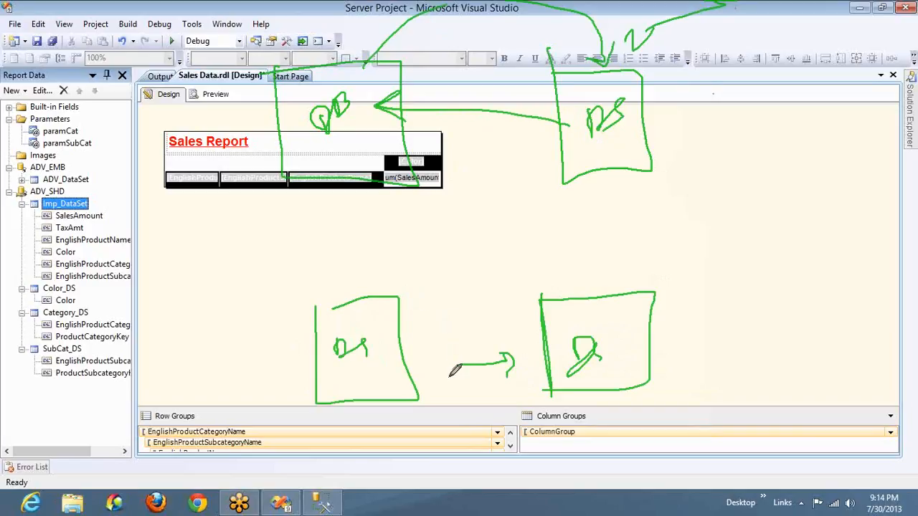
# Draw a double-headed arrow between the first lower DS box and the DB box, and mark data inside the DS box.
pyautogui.moveTo(354, 306); pyautogui.dragTo(353, 289)
pyautogui.moveTo(351, 303); pyautogui.dragTo(326, 179)
pyautogui.moveTo(317, 196)
pyautogui.mouseDown()
pyautogui.moveTo(326, 179)
pyautogui.moveTo(343, 195)
pyautogui.mouseUp()
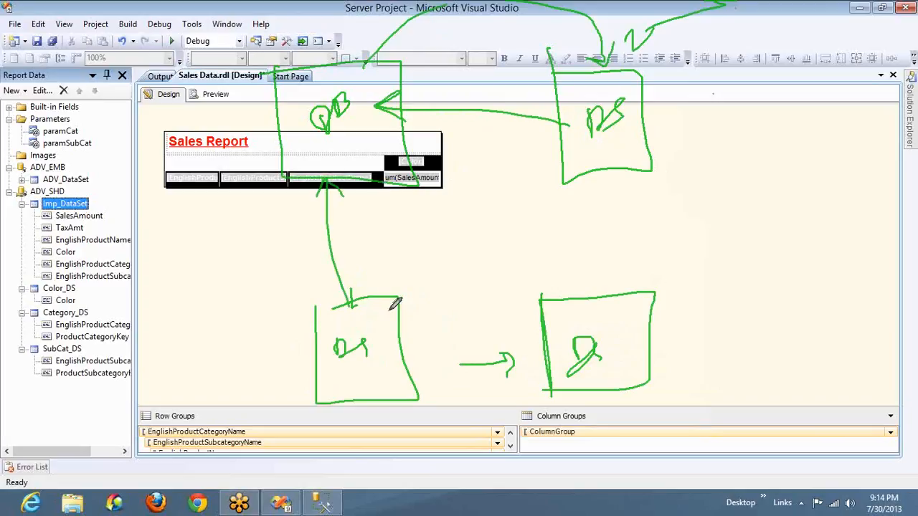
pyautogui.moveTo(347, 321); pyautogui.dragTo(366, 310)
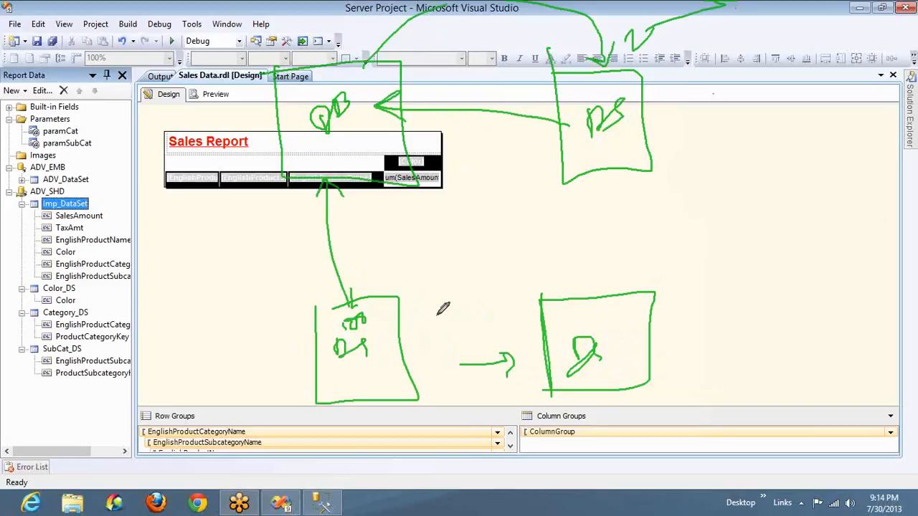
# Draw arrows pointing into the first and second lower DS boxes, and mark the second one with a 2.
pyautogui.moveTo(445, 291)
pyautogui.mouseDown()
pyautogui.moveTo(402, 359)
pyautogui.moveTo(422, 366)
pyautogui.moveTo(554, 327)
pyautogui.moveTo(549, 335)
pyautogui.mouseUp()
pyautogui.click(440, 351)
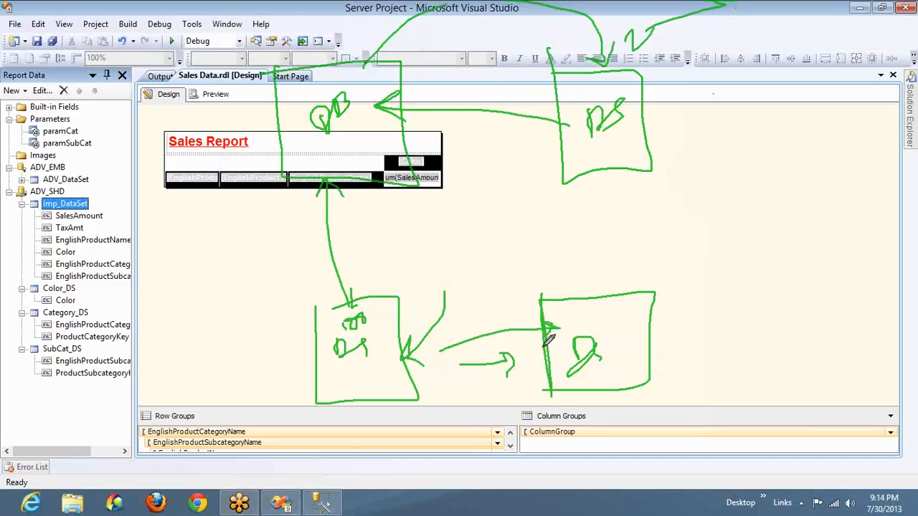
pyautogui.moveTo(588, 307)
pyautogui.mouseDown()
pyautogui.moveTo(598, 302)
pyautogui.moveTo(607, 314)
pyautogui.moveTo(598, 323)
pyautogui.moveTo(618, 310)
pyautogui.mouseUp()
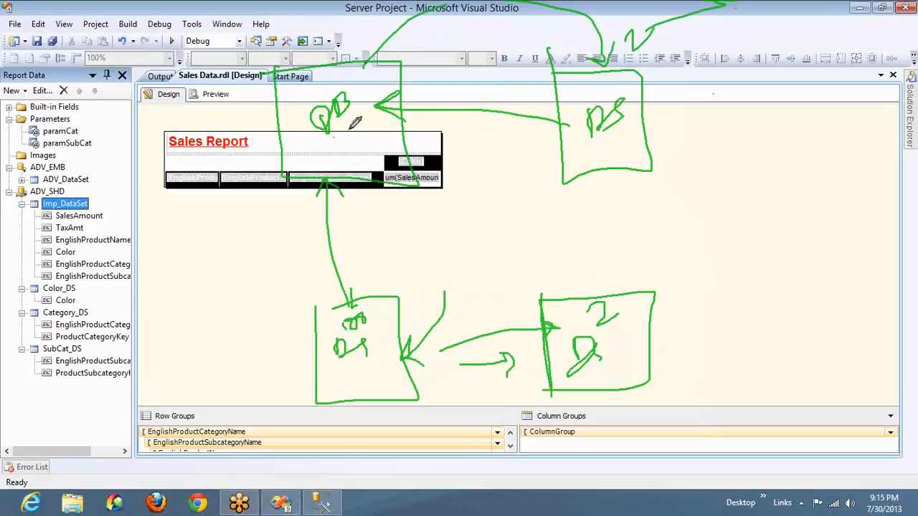
# Underline the DB label and add curved strokes beneath and above the upper DS box.
pyautogui.moveTo(315, 140); pyautogui.dragTo(364, 122)
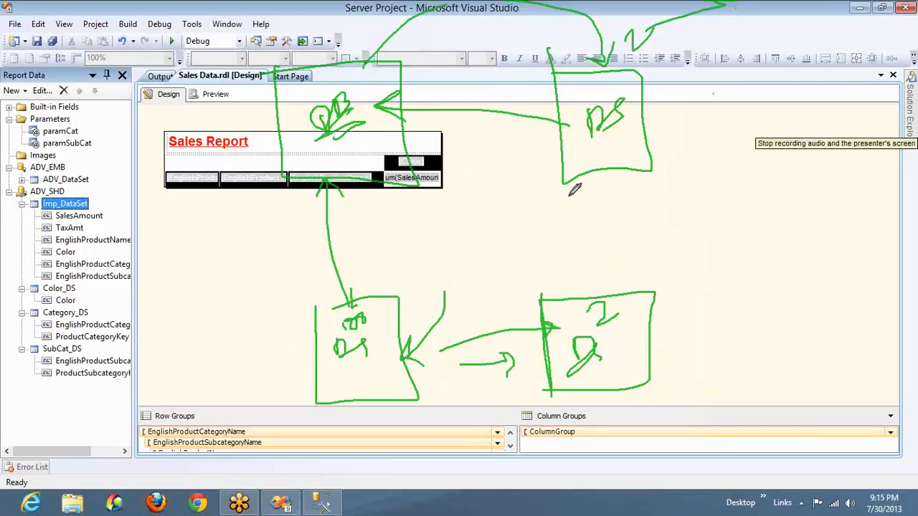
pyautogui.moveTo(571, 202); pyautogui.dragTo(710, 142)
pyautogui.moveTo(730, 3); pyautogui.dragTo(605, 13)
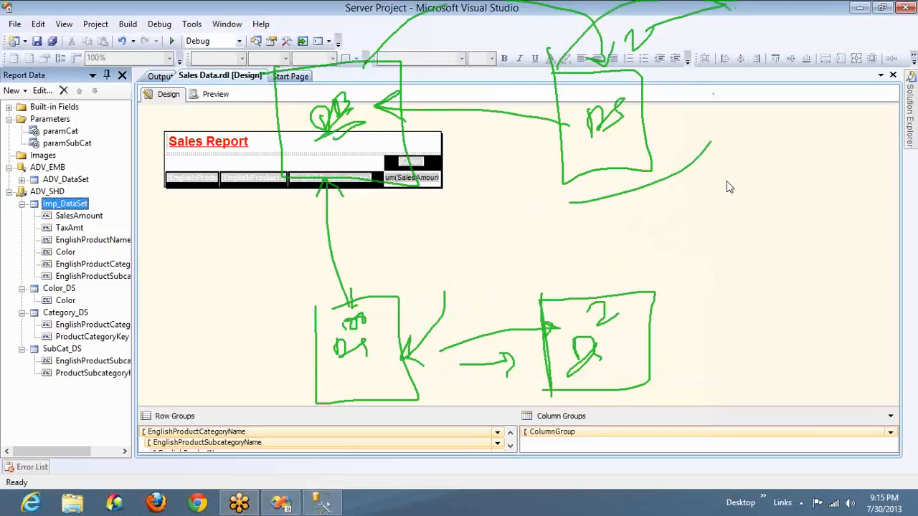
# Erase all drawings and sketch a large box, a circle beside it and a small box below the circle.
pyautogui.rightClick(728, 247)
pyautogui.click(737, 253)
pyautogui.moveTo(226, 129); pyautogui.dragTo(255, 300)
pyautogui.moveTo(341, 287)
pyautogui.mouseDown()
pyautogui.moveTo(318, 86)
pyautogui.moveTo(231, 136)
pyautogui.mouseUp()
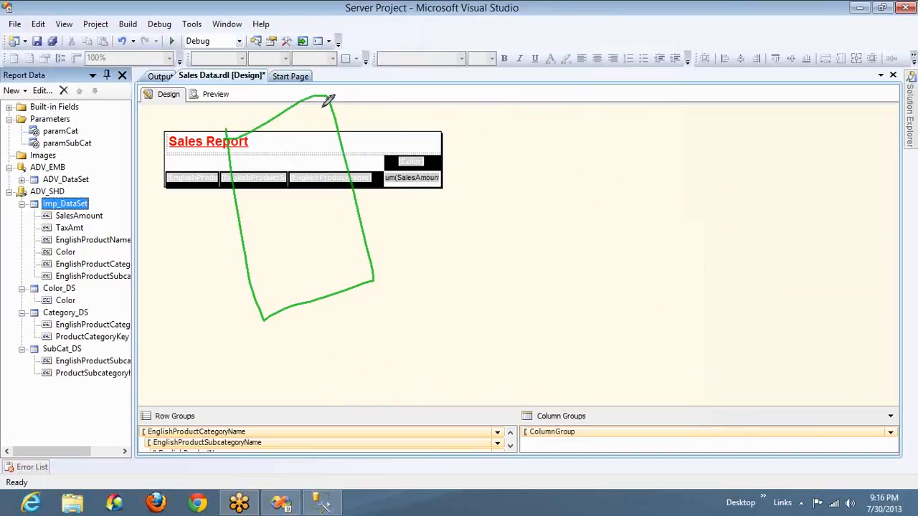
pyautogui.moveTo(575, 142)
pyautogui.mouseDown()
pyautogui.moveTo(641, 91)
pyautogui.moveTo(610, 101)
pyautogui.mouseUp()
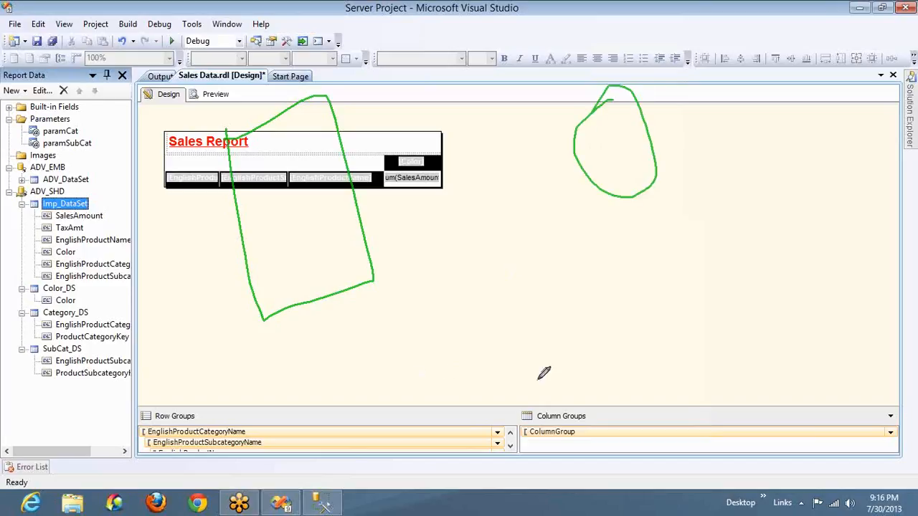
pyautogui.moveTo(569, 358)
pyautogui.mouseDown()
pyautogui.moveTo(619, 434)
pyautogui.moveTo(573, 355)
pyautogui.mouseUp()
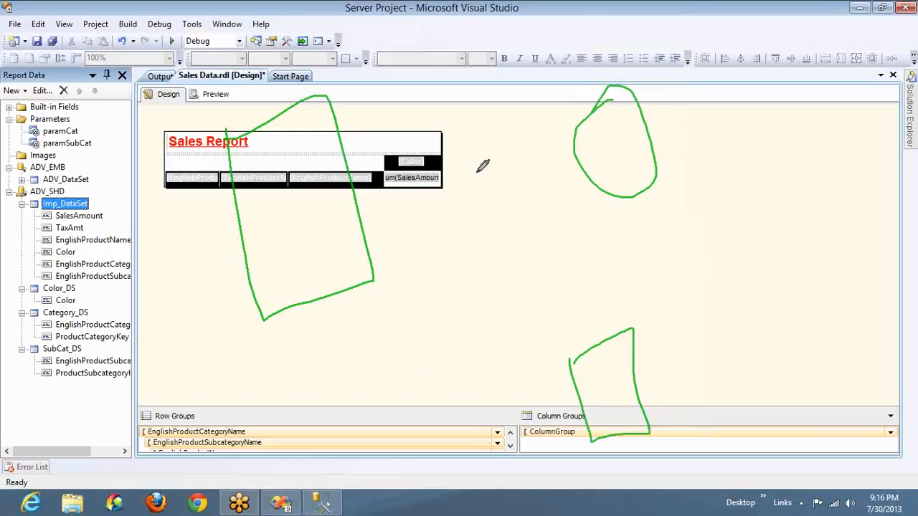
# Draw one arrow from the circle to the large box and another from the circle down to the small box.
pyautogui.click(596, 138)
pyautogui.moveTo(357, 185); pyautogui.dragTo(338, 194)
pyautogui.moveTo(389, 142); pyautogui.dragTo(339, 192)
pyautogui.moveTo(388, 222); pyautogui.dragTo(339, 195)
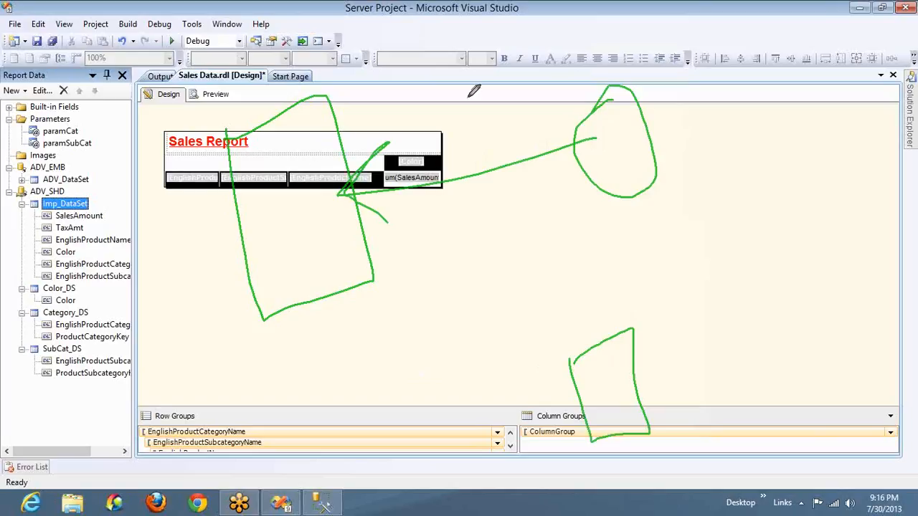
pyautogui.moveTo(611, 197); pyautogui.dragTo(611, 337)
pyautogui.moveTo(603, 332); pyautogui.dragTo(611, 340)
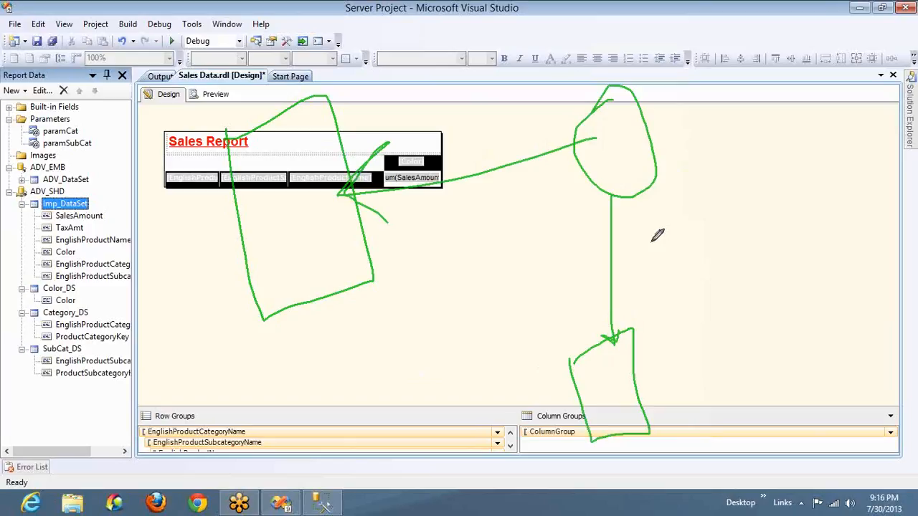
# Mark the vertical arrow with a 5 and add a handwritten number above the arrow leading to the large box.
pyautogui.moveTo(651, 241); pyautogui.dragTo(666, 264)
pyautogui.moveTo(504, 145)
pyautogui.mouseDown()
pyautogui.moveTo(504, 156)
pyautogui.moveTo(503, 146)
pyautogui.mouseUp()
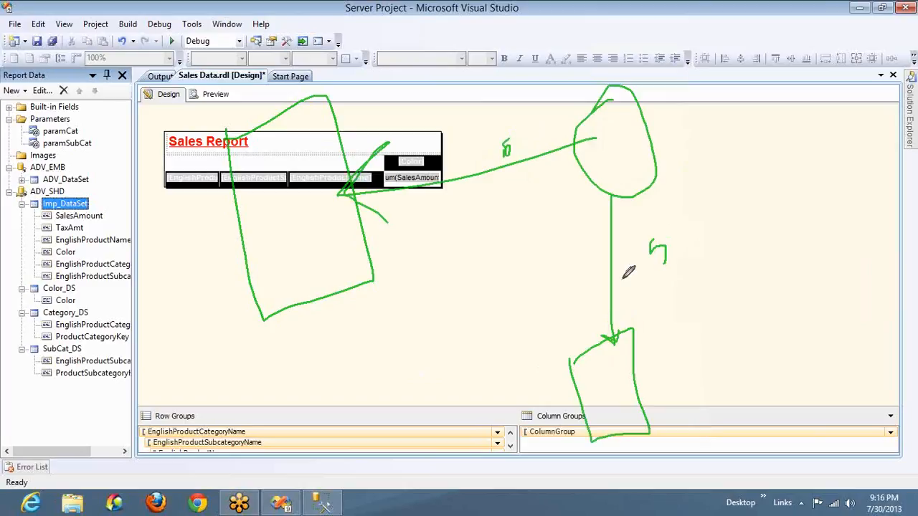
pyautogui.moveTo(660, 239)
pyautogui.mouseDown()
pyautogui.moveTo(658, 259)
pyautogui.moveTo(663, 248)
pyautogui.mouseUp()
pyautogui.rightClick(654, 238)
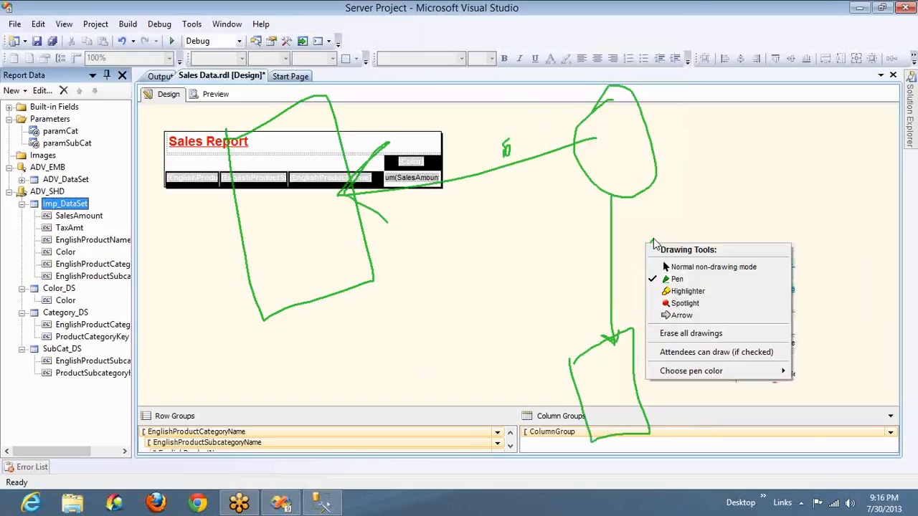
pyautogui.press('Escape')
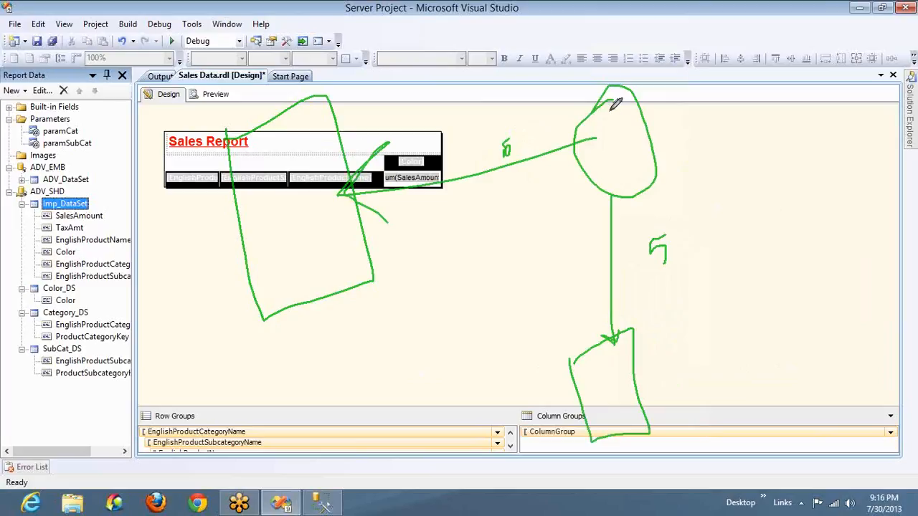
# Draw a curved double-headed arrow between the circle and the large box, and write an underlined label above the circle.
pyautogui.moveTo(388, 52); pyautogui.dragTo(339, 100)
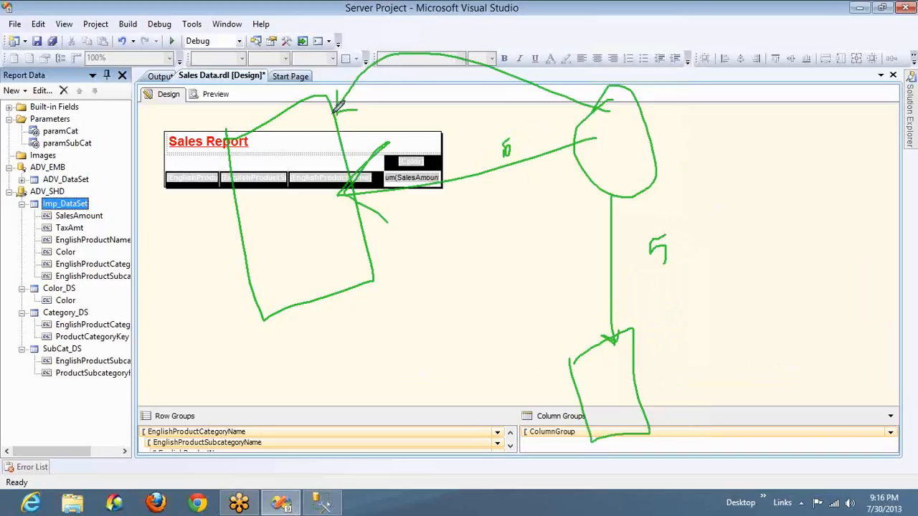
pyautogui.moveTo(589, 36)
pyautogui.mouseDown()
pyautogui.moveTo(590, 52)
pyautogui.moveTo(606, 34)
pyautogui.moveTo(655, 49)
pyautogui.mouseUp()
pyautogui.click(621, 33)
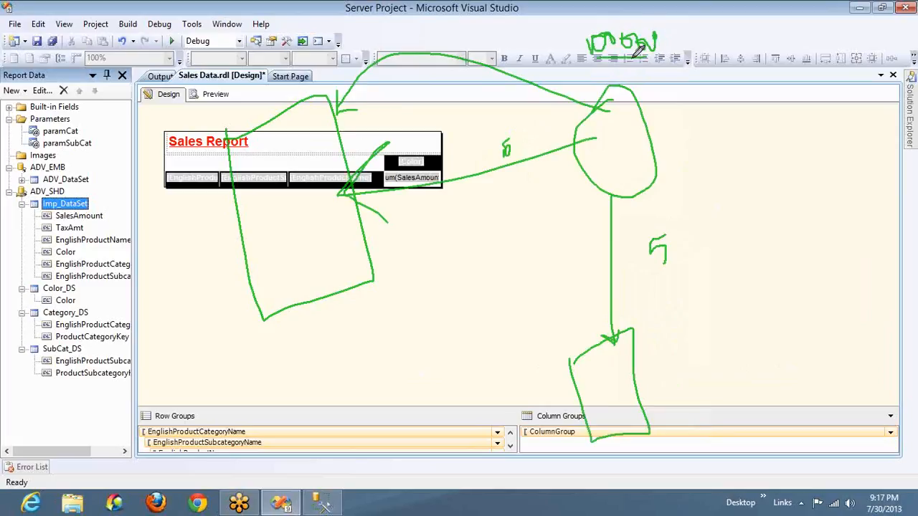
# Draw a curved arrow from the label above the circle to the small box and mark it with a 5.
pyautogui.moveTo(631, 63)
pyautogui.mouseDown()
pyautogui.moveTo(676, 118)
pyautogui.moveTo(678, 231)
pyautogui.moveTo(634, 357)
pyautogui.moveTo(651, 361)
pyautogui.mouseUp()
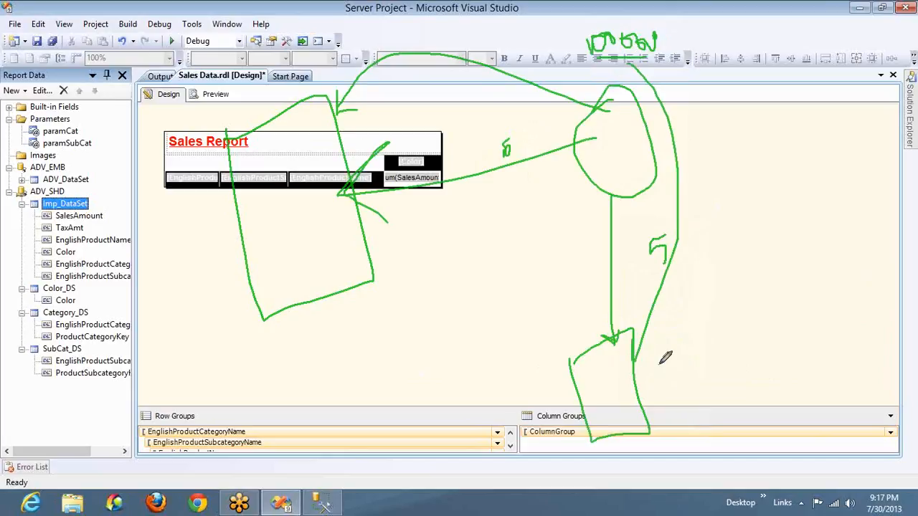
pyautogui.click(687, 218)
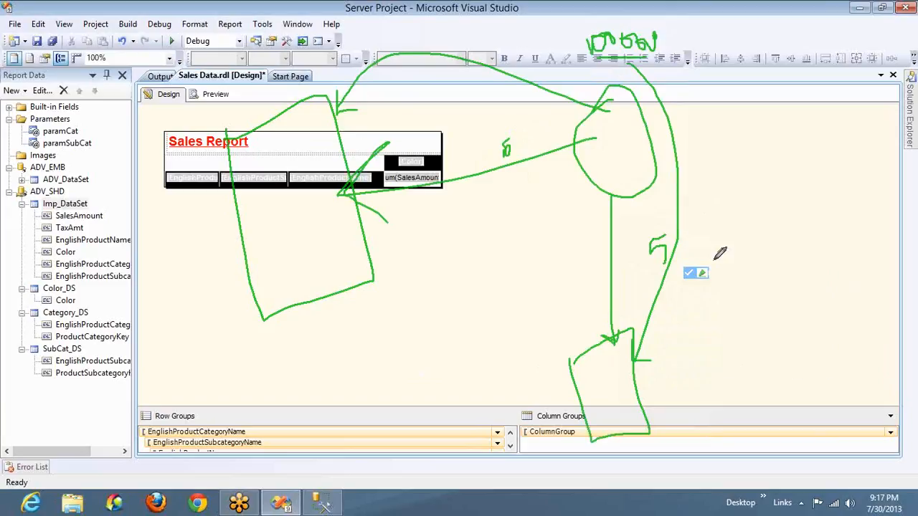
pyautogui.moveTo(699, 216)
pyautogui.mouseDown()
pyautogui.moveTo(707, 227)
pyautogui.moveTo(700, 235)
pyautogui.moveTo(710, 214)
pyautogui.mouseUp()
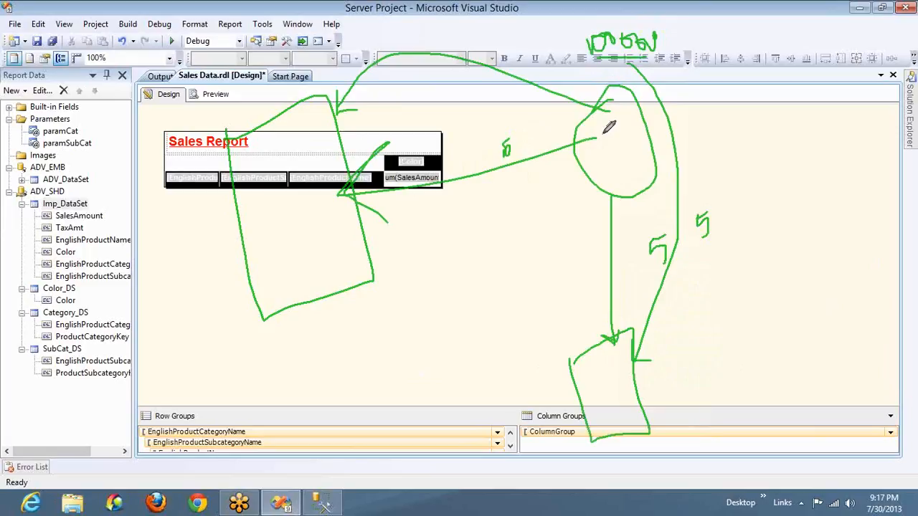
# Retrace the arrow from the circle to the large box, label the circle DS and write inside the large box.
pyautogui.moveTo(601, 135); pyautogui.dragTo(344, 192)
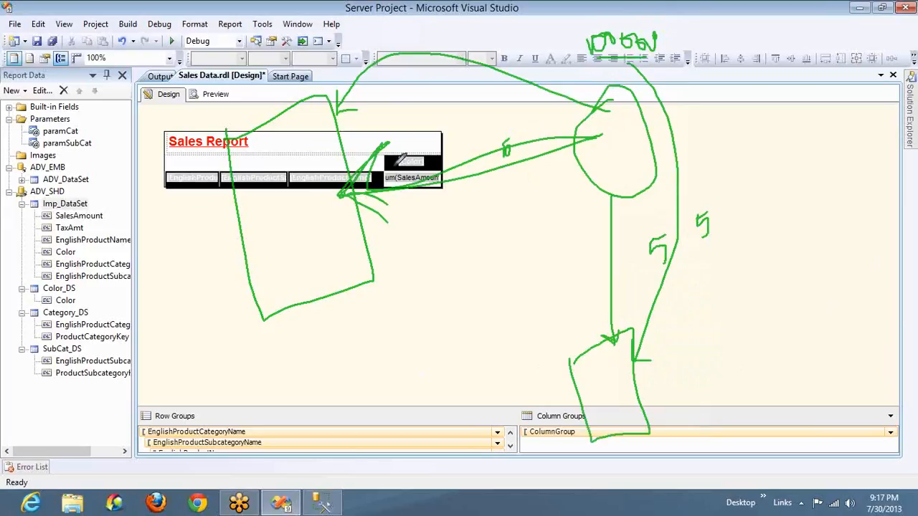
pyautogui.moveTo(614, 140)
pyautogui.mouseDown()
pyautogui.moveTo(615, 160)
pyautogui.moveTo(634, 136)
pyautogui.moveTo(627, 153)
pyautogui.mouseUp()
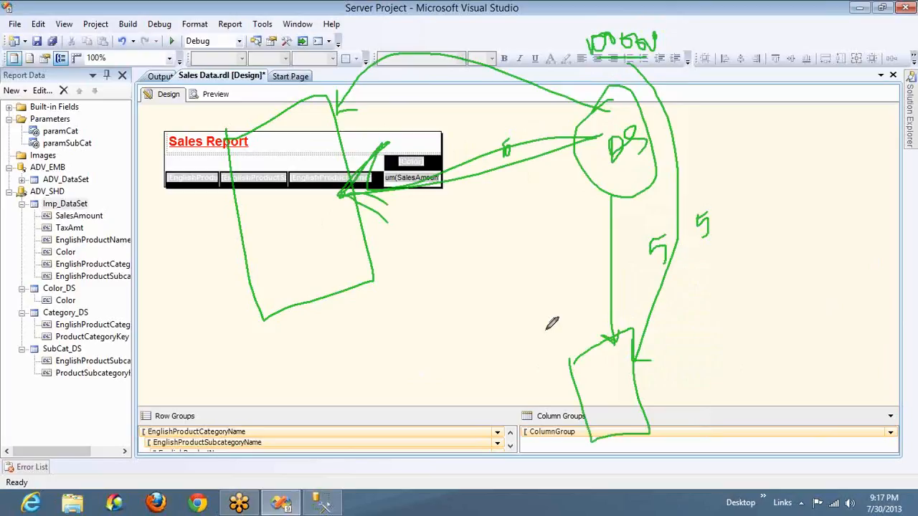
pyautogui.moveTo(296, 175)
pyautogui.mouseDown()
pyautogui.moveTo(303, 155)
pyautogui.moveTo(307, 188)
pyautogui.mouseUp()
pyautogui.moveTo(312, 154)
pyautogui.mouseDown()
pyautogui.moveTo(338, 119)
pyautogui.moveTo(302, 221)
pyautogui.mouseUp()
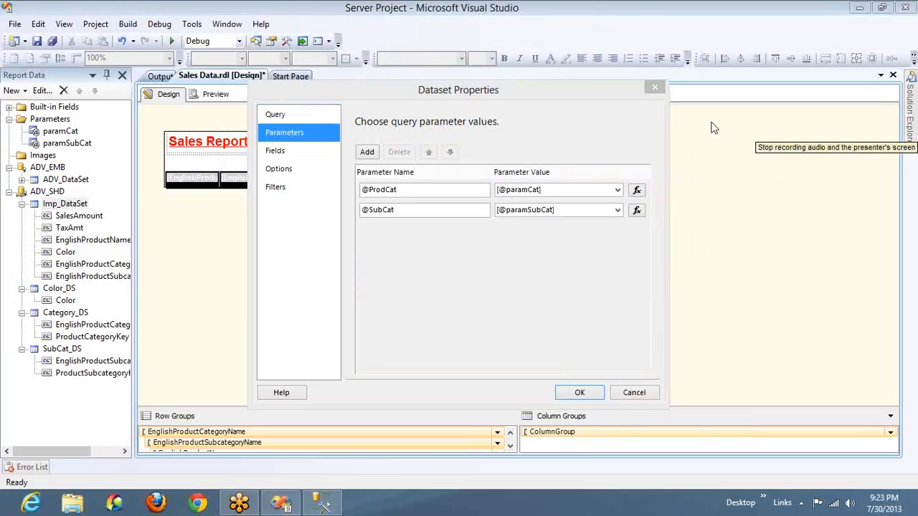
# Cancel the Dataset Properties dialog, and delete the sales matrix and the page header from the report.
pyautogui.click(624, 396)
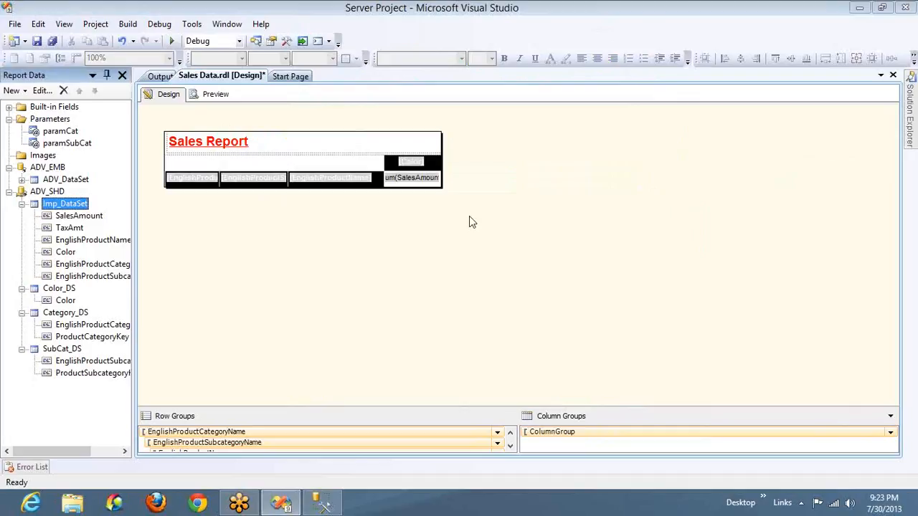
pyautogui.click(403, 168)
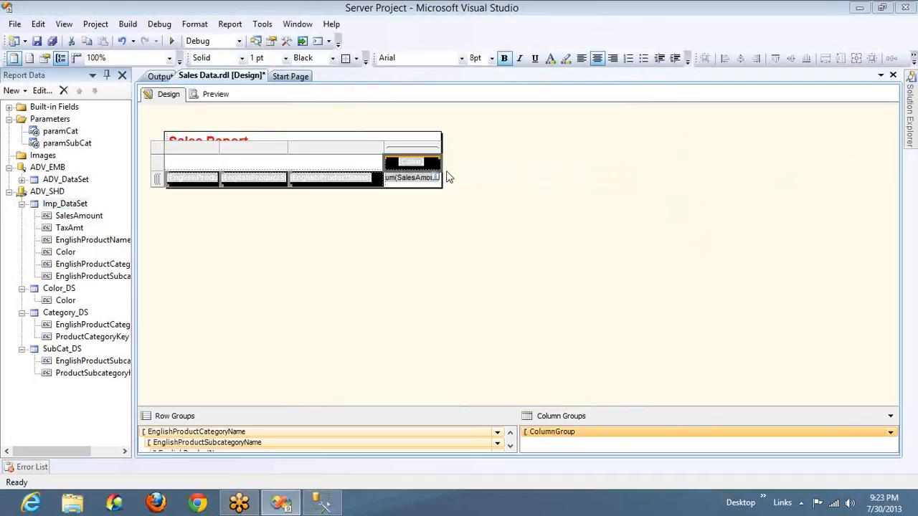
pyautogui.click(159, 141)
pyautogui.press('Delete')
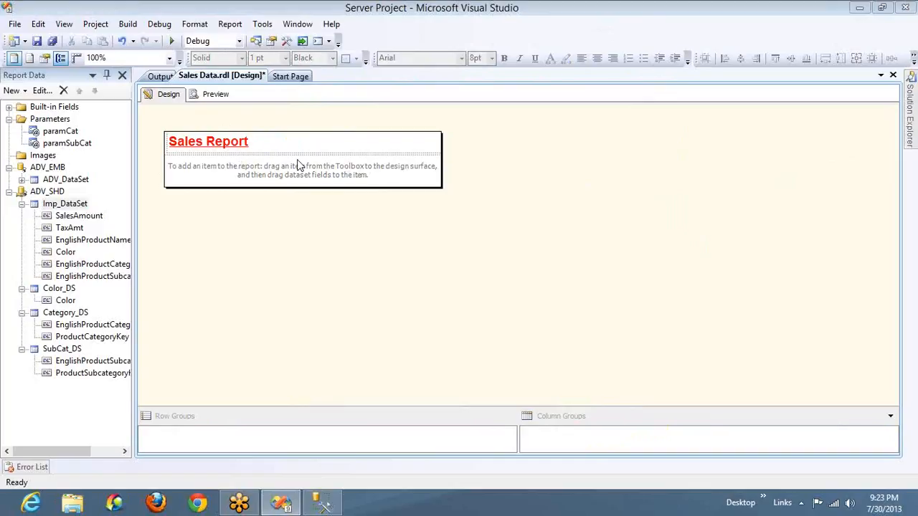
pyautogui.rightClick(371, 221)
pyautogui.click(420, 246)
# Insert two tables side by side in the empty report body.
pyautogui.rightClick(193, 158)
pyautogui.moveTo(276, 185)
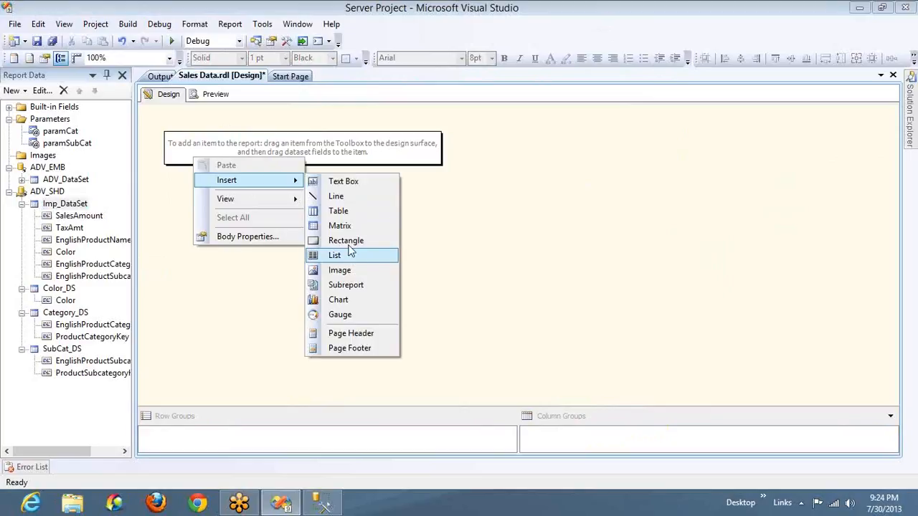
pyautogui.click(346, 213)
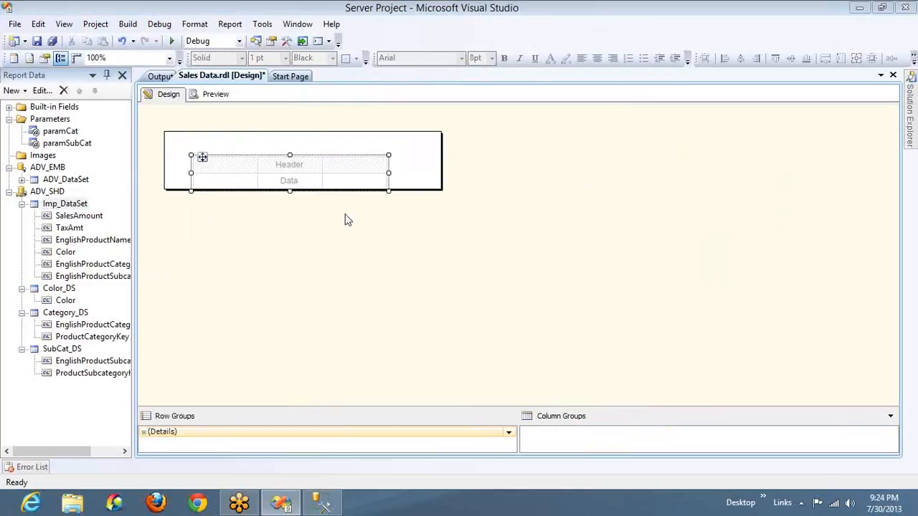
pyautogui.rightClick(431, 153)
pyautogui.moveTo(512, 180)
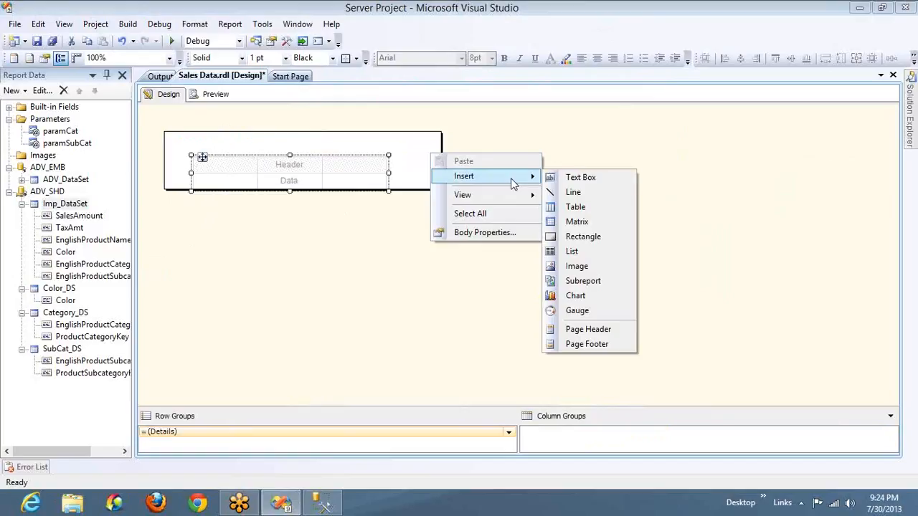
pyautogui.click(597, 211)
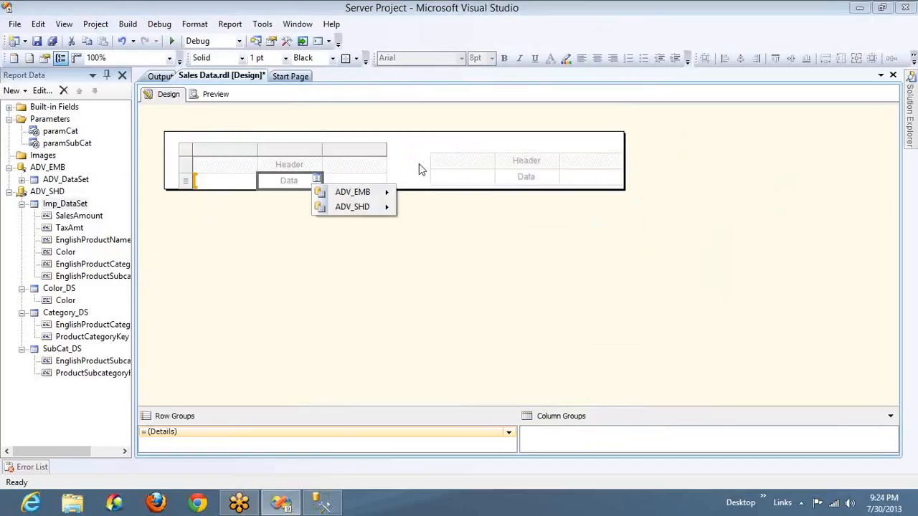
# Move the first table to the report body's upper-left corner and raise the second table to the body's upper edge.
pyautogui.click(192, 157)
pyautogui.moveTo(192, 156); pyautogui.dragTo(165, 132)
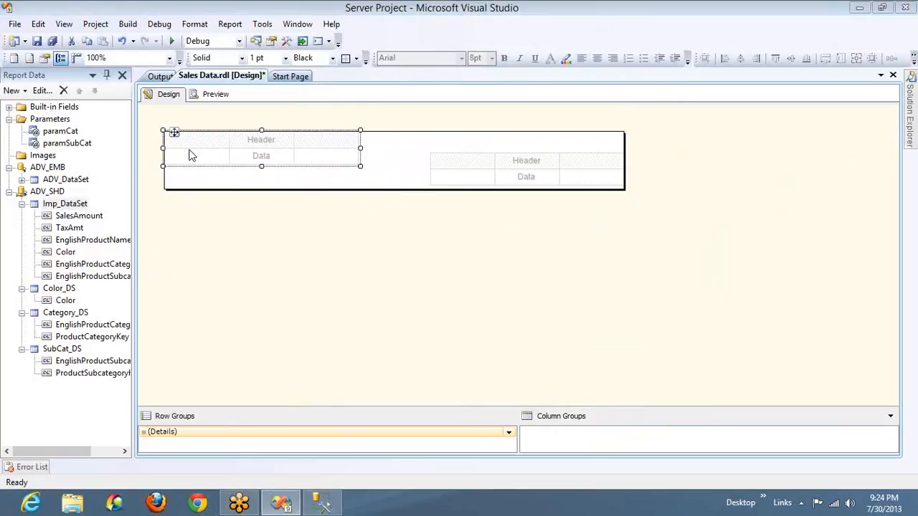
pyautogui.click(452, 163)
pyautogui.press('Escape')
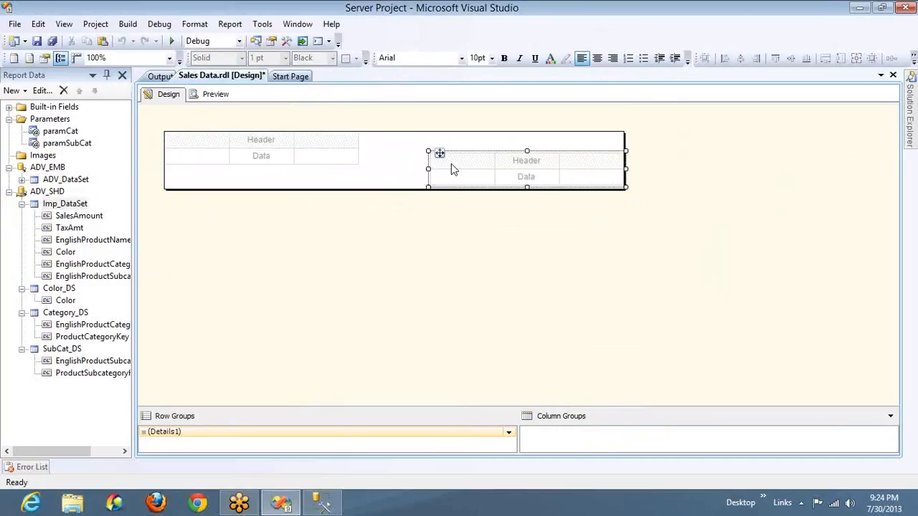
pyautogui.press('Up')
pyautogui.press('Up')
pyautogui.press('Up')
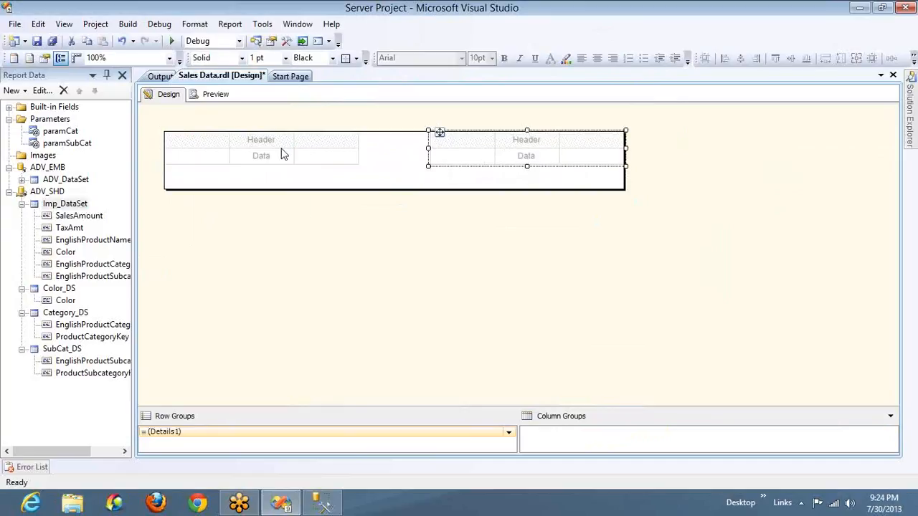
# Fill the first table's data row with the Color, SalesAmount and TaxAmt fields from Imp_DataSet under ADV_SHD.
pyautogui.click(223, 153)
pyautogui.moveTo(255, 183)
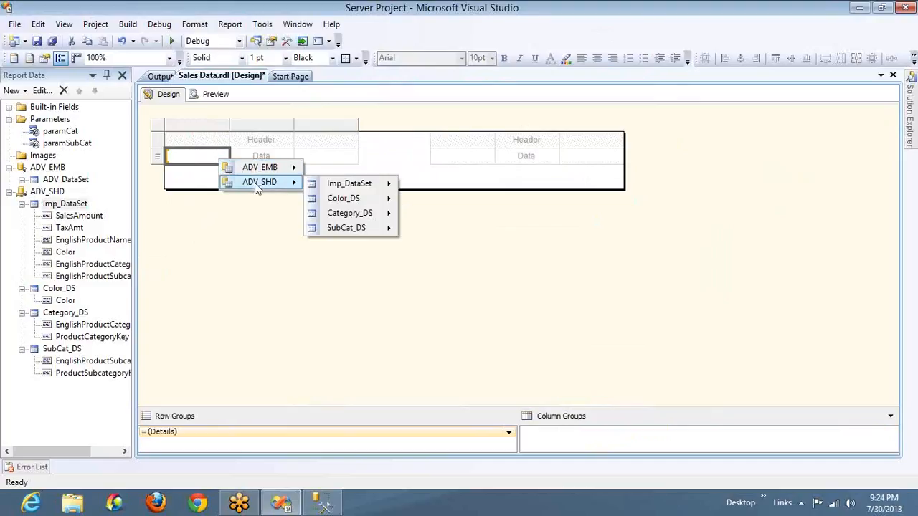
pyautogui.moveTo(352, 185)
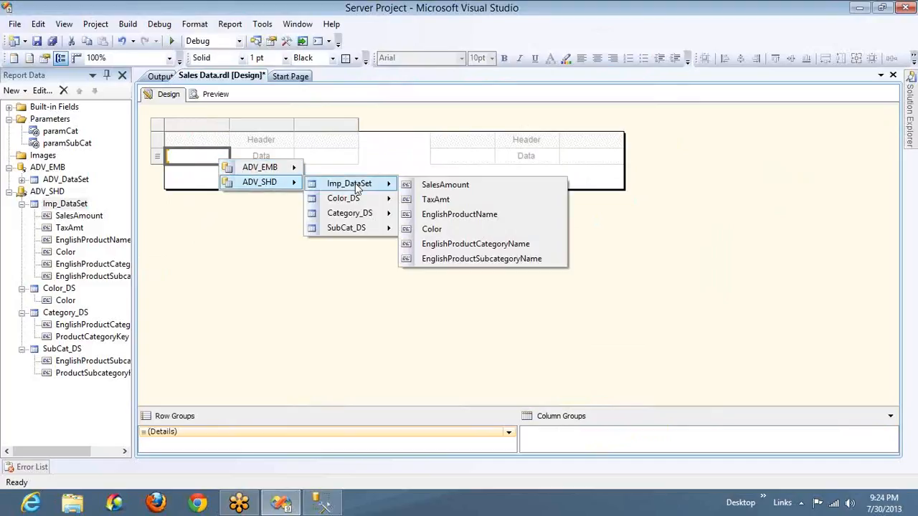
pyautogui.click(434, 229)
pyautogui.click(289, 153)
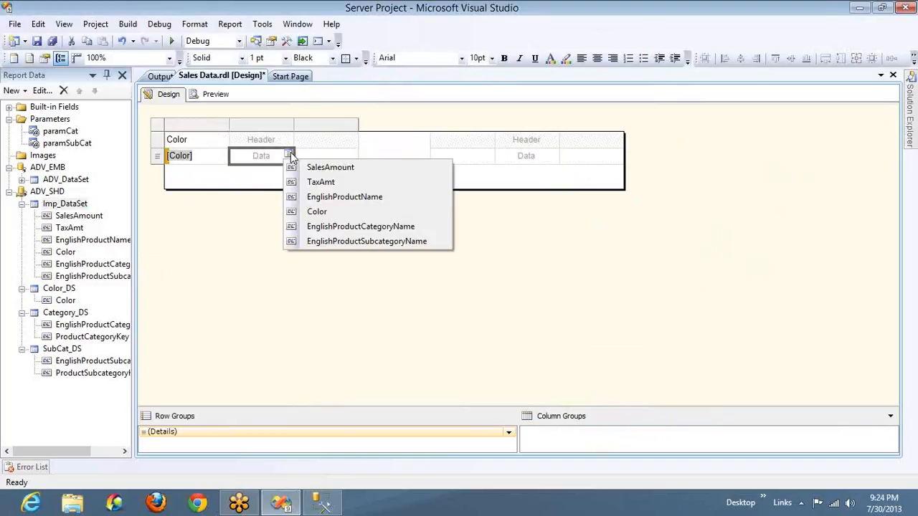
pyautogui.click(334, 167)
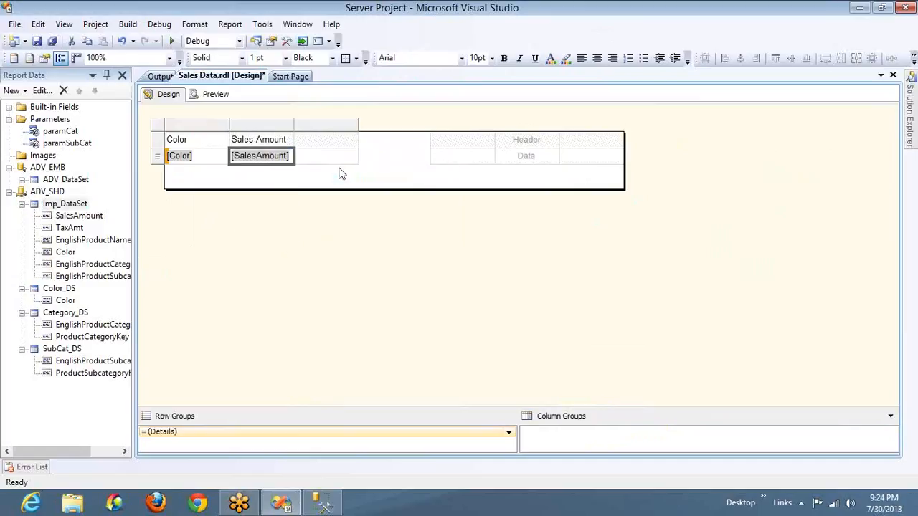
pyautogui.click(354, 154)
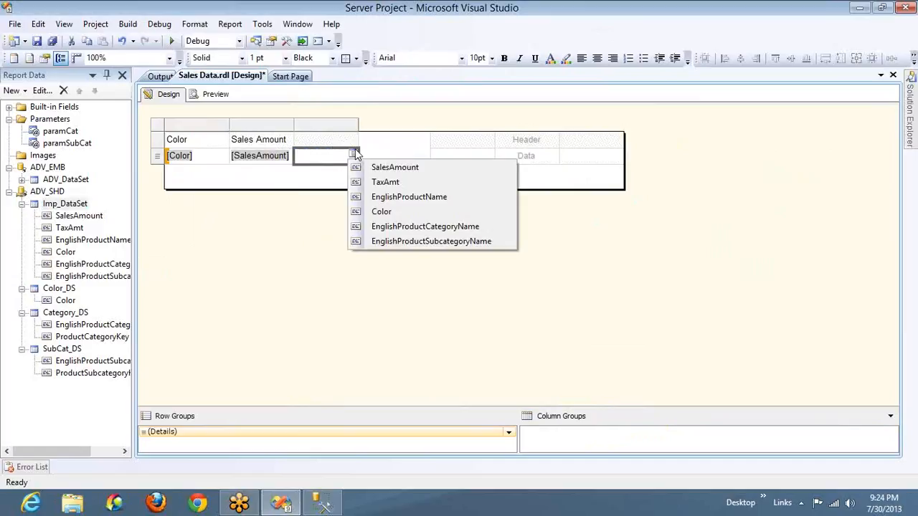
pyautogui.click(377, 180)
# Fill the second table's data row with the Color, SalesAmount and TaxAmt fields from Imp_DataSet under ADV_SHD.
pyautogui.click(489, 154)
pyautogui.moveTo(508, 185)
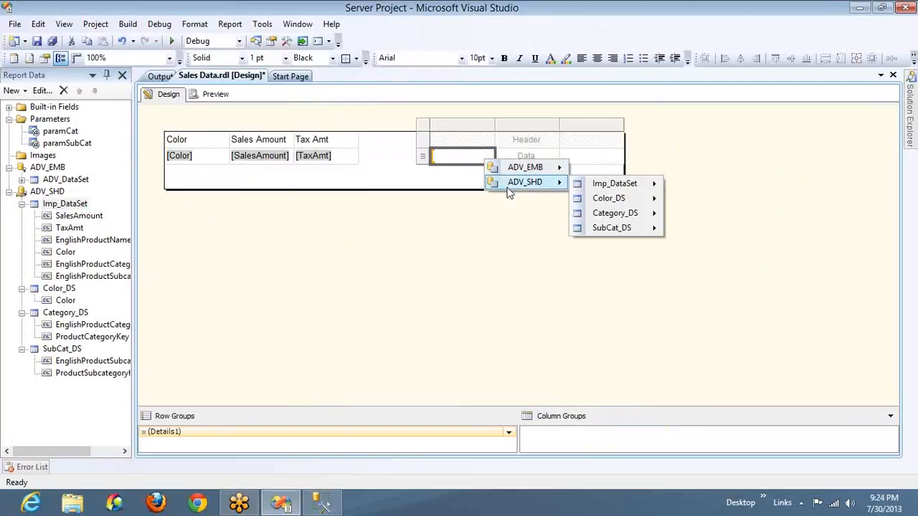
pyautogui.moveTo(622, 204)
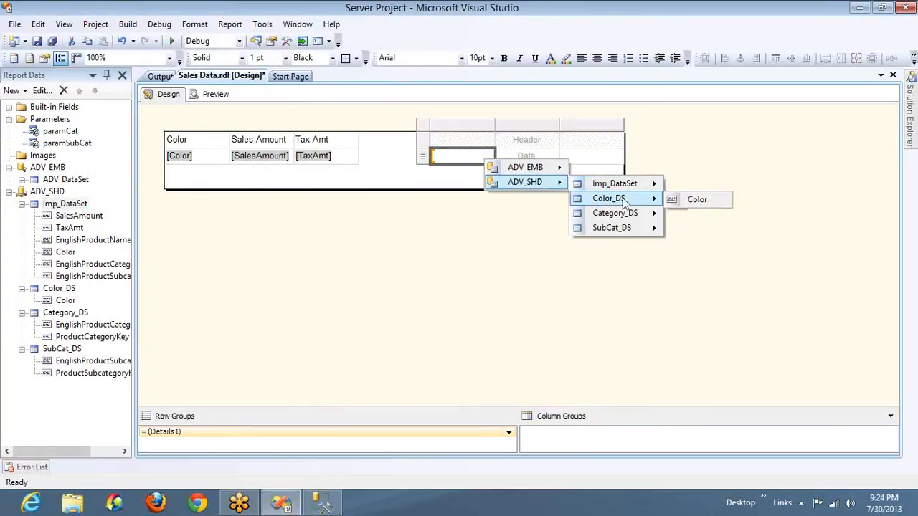
pyautogui.moveTo(621, 183)
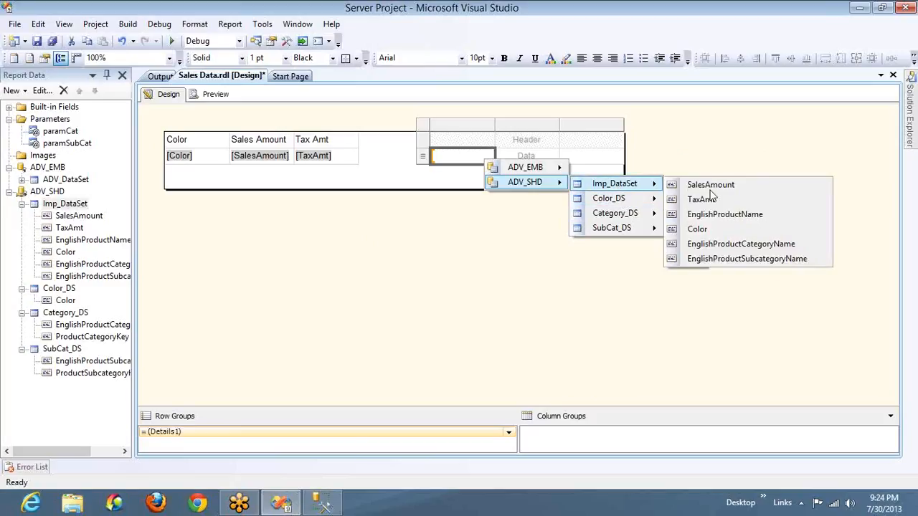
pyautogui.click(704, 228)
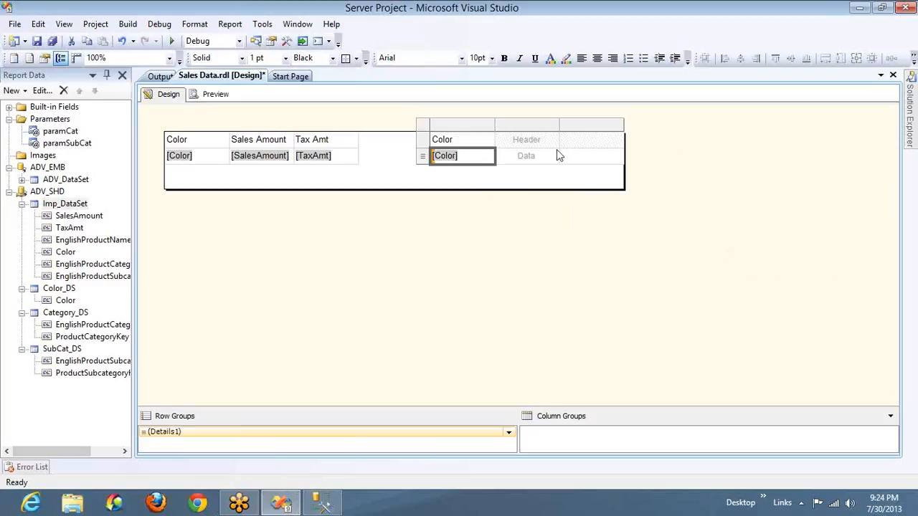
pyautogui.click(556, 154)
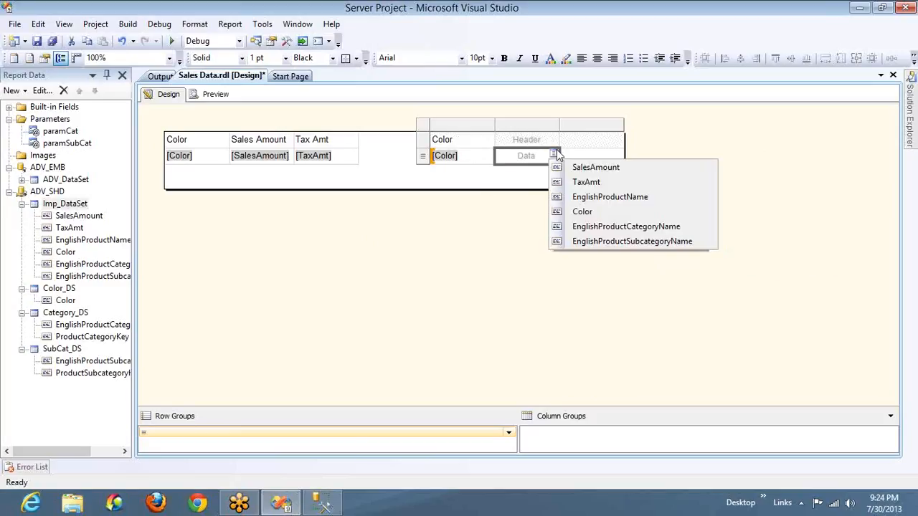
pyautogui.click(585, 173)
pyautogui.click(618, 154)
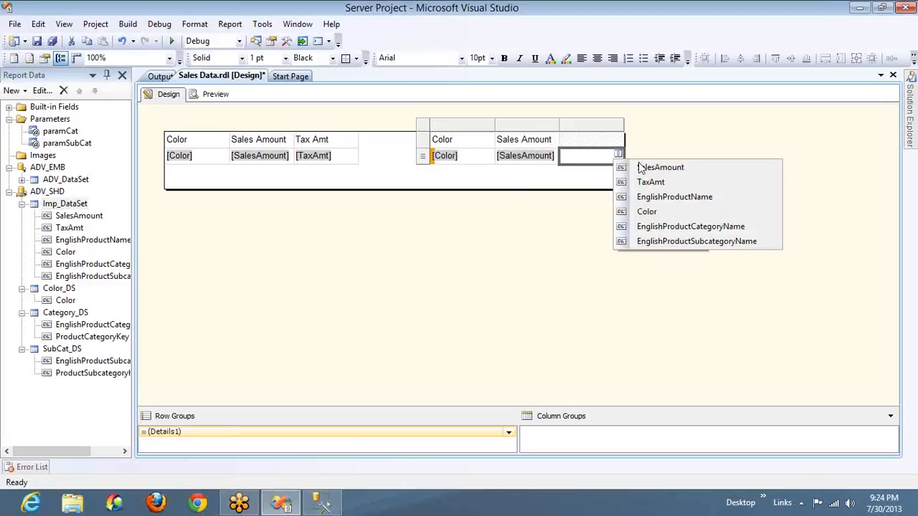
pyautogui.click(641, 184)
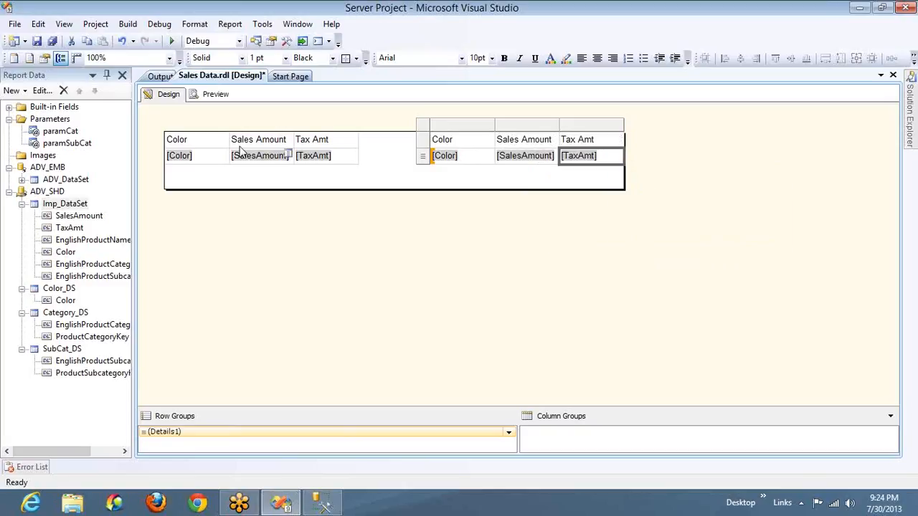
# Insert two empty columns before the Color column in the first table.
pyautogui.rightClick(210, 140)
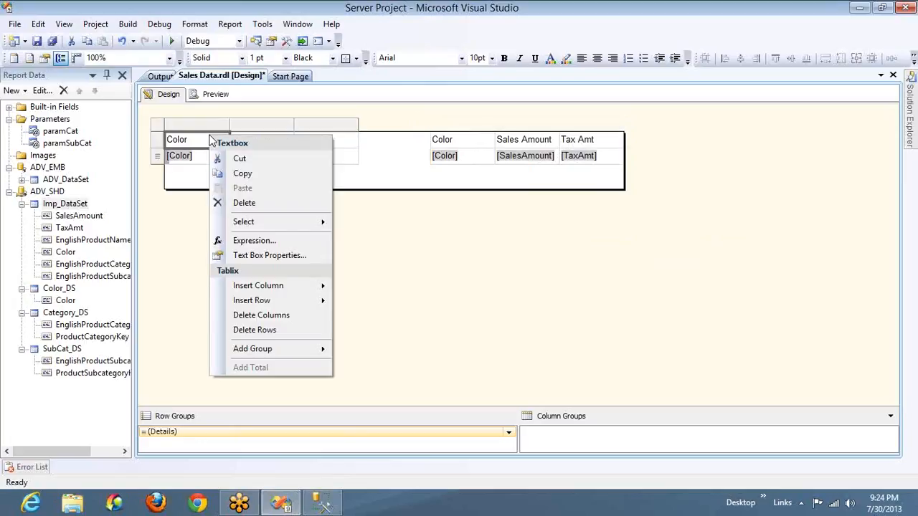
pyautogui.rightClick(212, 125)
pyautogui.moveTo(287, 138)
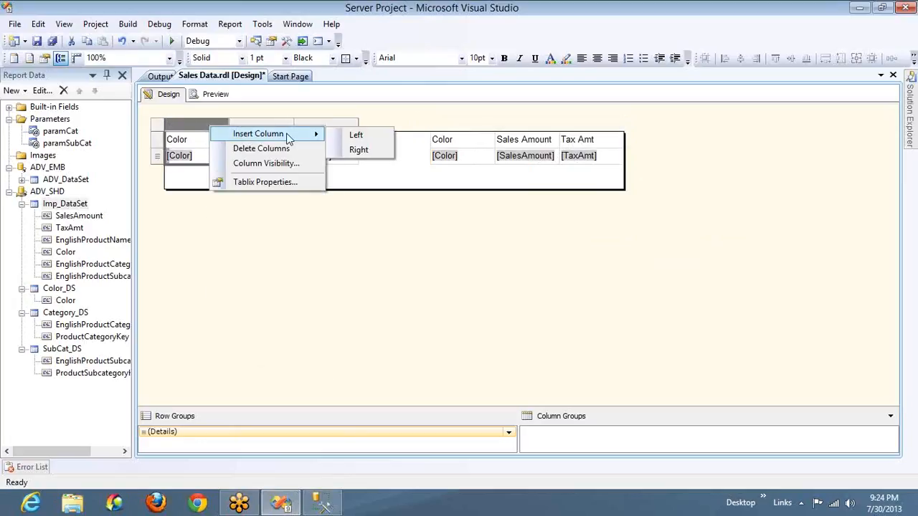
pyautogui.click(355, 135)
pyautogui.rightClick(257, 126)
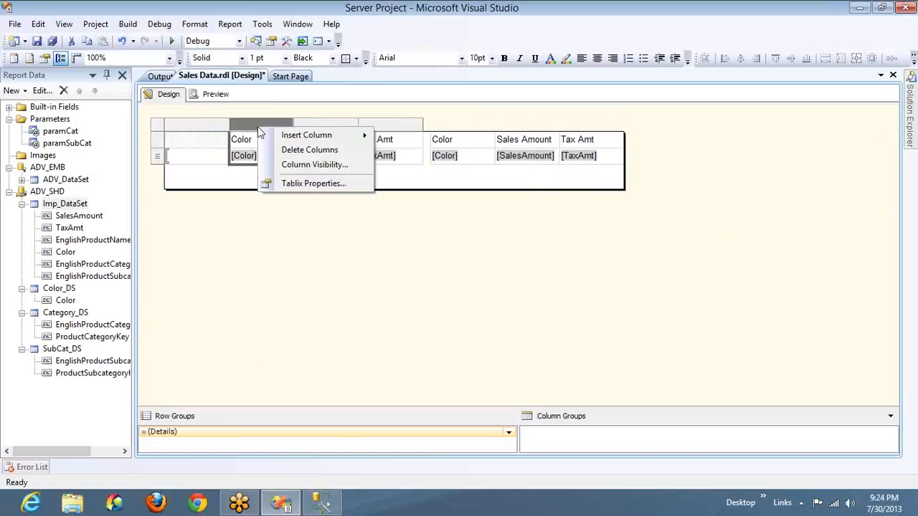
pyautogui.moveTo(294, 137)
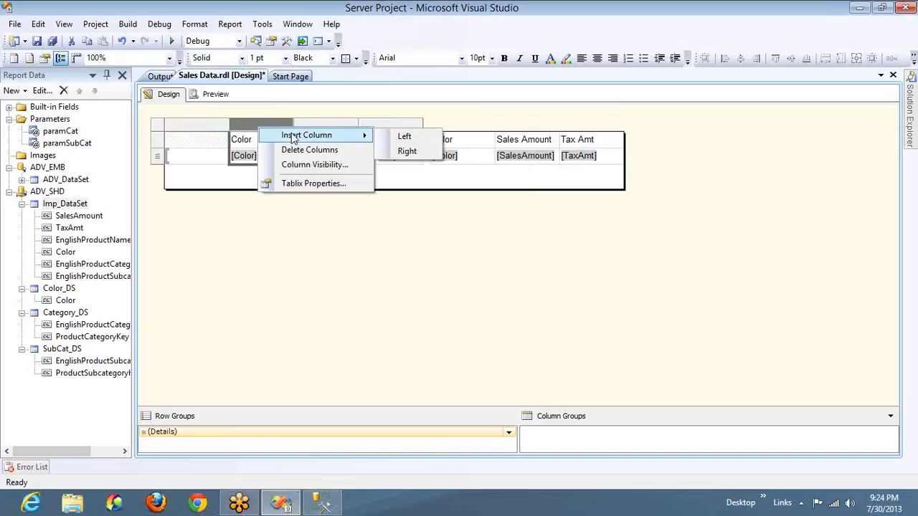
pyautogui.click(404, 137)
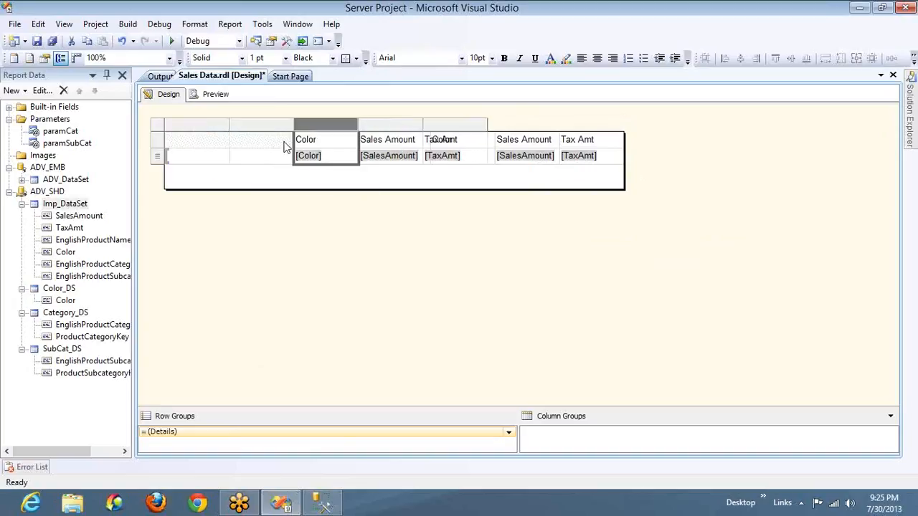
# Assign EnglishProductSubcategoryName and EnglishProductName to the first table's two empty columns, and widen both columns to fit the field names.
pyautogui.click(223, 142)
pyautogui.click(215, 157)
pyautogui.click(224, 154)
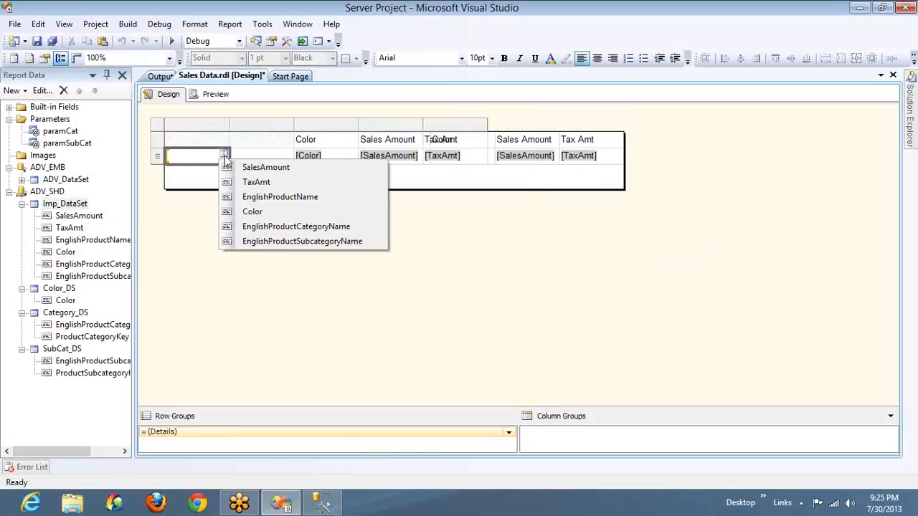
pyautogui.click(273, 227)
pyautogui.click(285, 158)
pyautogui.click(290, 156)
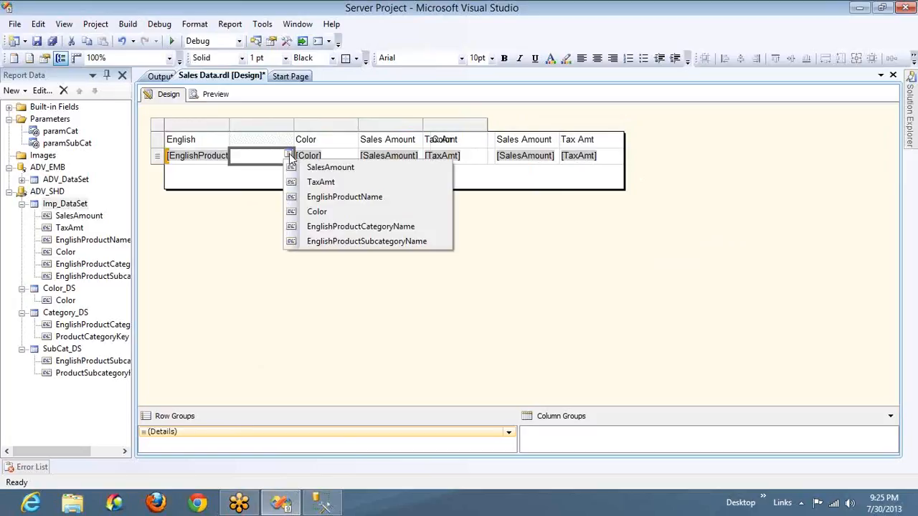
pyautogui.click(332, 197)
pyautogui.moveTo(229, 125); pyautogui.dragTo(280, 125)
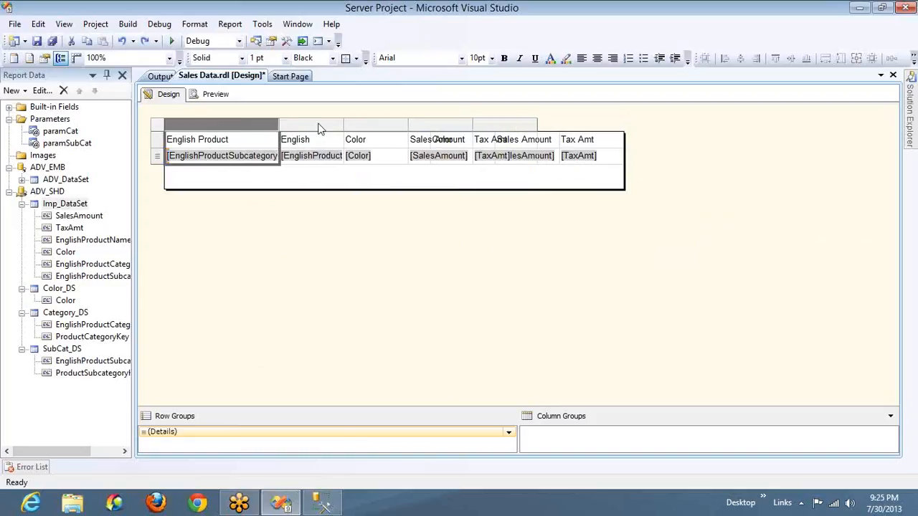
pyautogui.moveTo(344, 125); pyautogui.dragTo(395, 127)
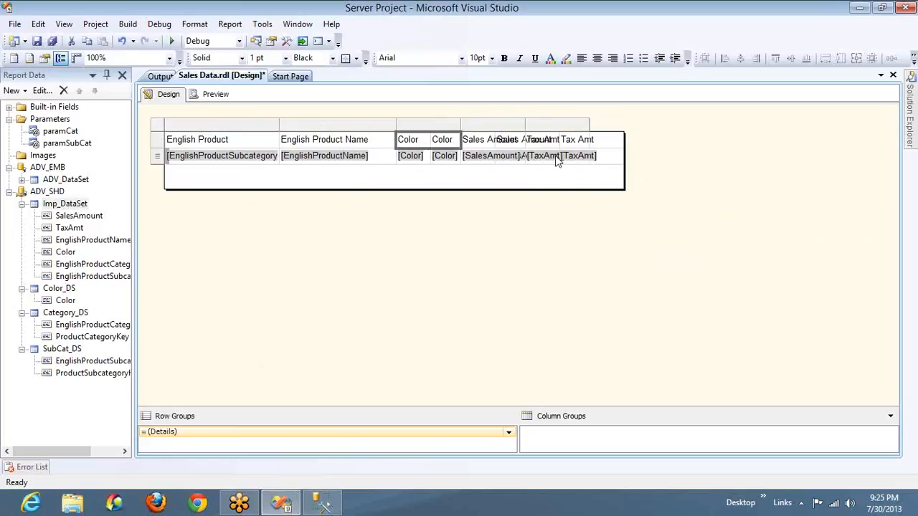
# Shift the second table to the right until it clears the widened first table.
pyautogui.click(611, 159)
pyautogui.press('Right')
pyautogui.press('Right')
pyautogui.press('Right')
pyautogui.press('Right')
pyautogui.press('Right')
pyautogui.press('Right')
pyautogui.press('Right')
pyautogui.press('Right')
pyautogui.press('Right')
pyautogui.press('Right')
pyautogui.press('Right')
pyautogui.press('Right')
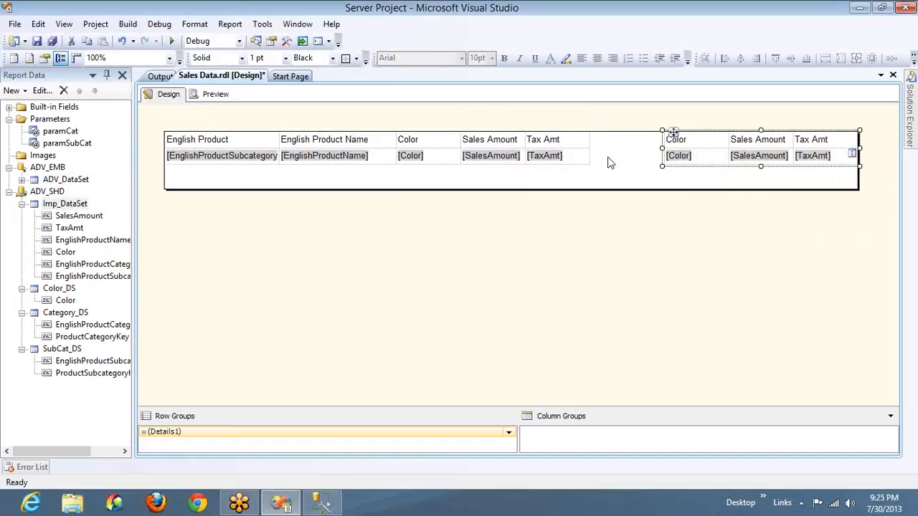
# Widen the Sales Amount and Tax Amt columns of the first table.
pyautogui.click(442, 141)
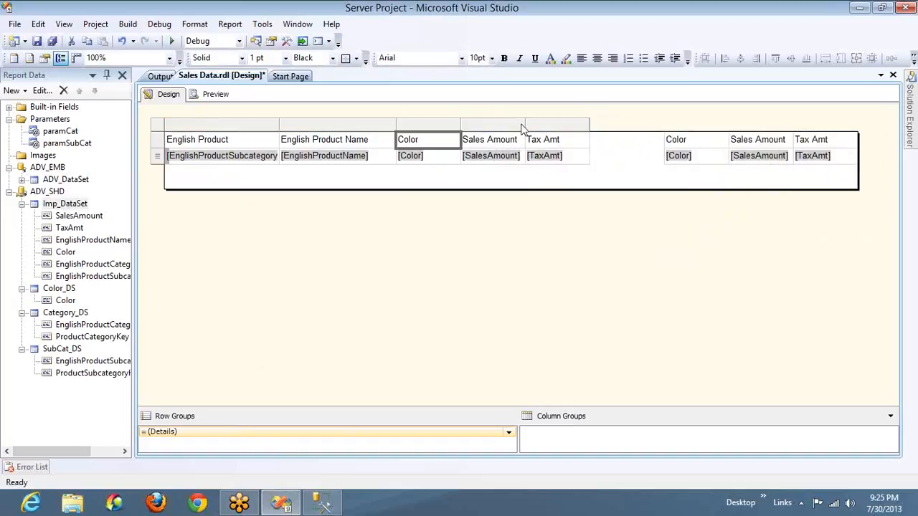
pyautogui.click(523, 125)
pyautogui.moveTo(537, 124); pyautogui.dragTo(548, 125)
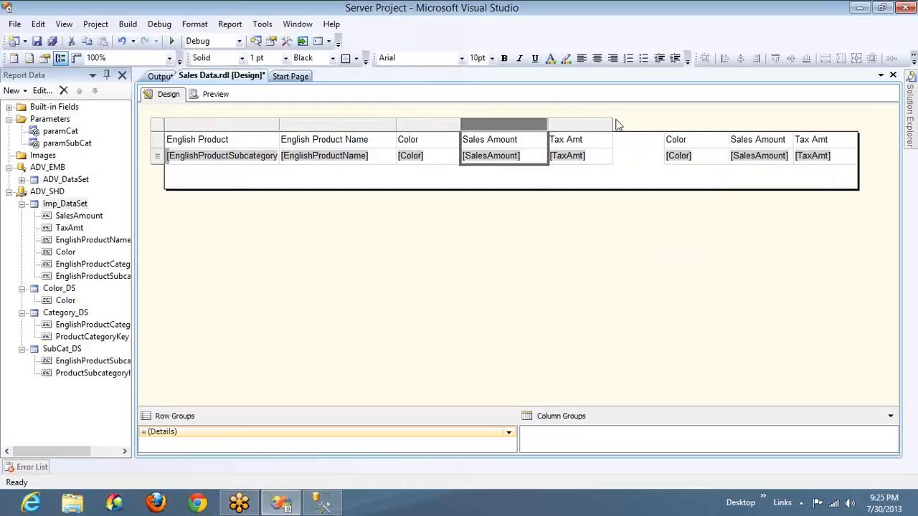
pyautogui.click(625, 125)
pyautogui.moveTo(627, 126); pyautogui.dragTo(631, 126)
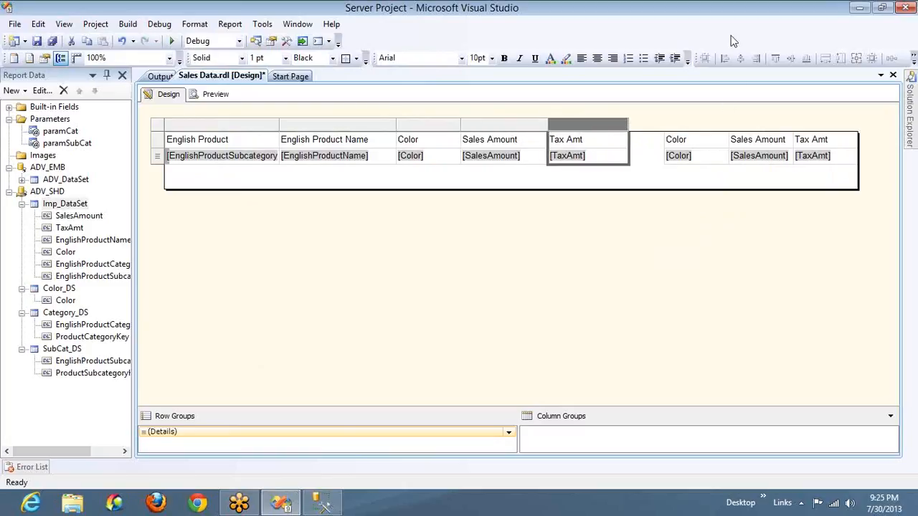
# Insert two empty columns between Color and Sales Amount in the second table.
pyautogui.rightClick(724, 145)
pyautogui.rightClick(746, 128)
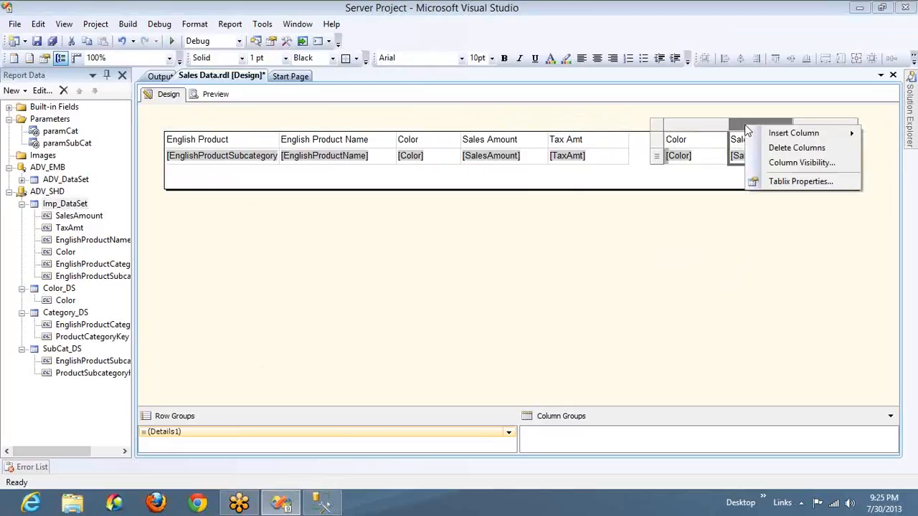
pyautogui.moveTo(753, 136)
pyautogui.click(721, 141)
pyautogui.click(774, 127)
pyautogui.rightClick(773, 127)
pyautogui.moveTo(796, 133)
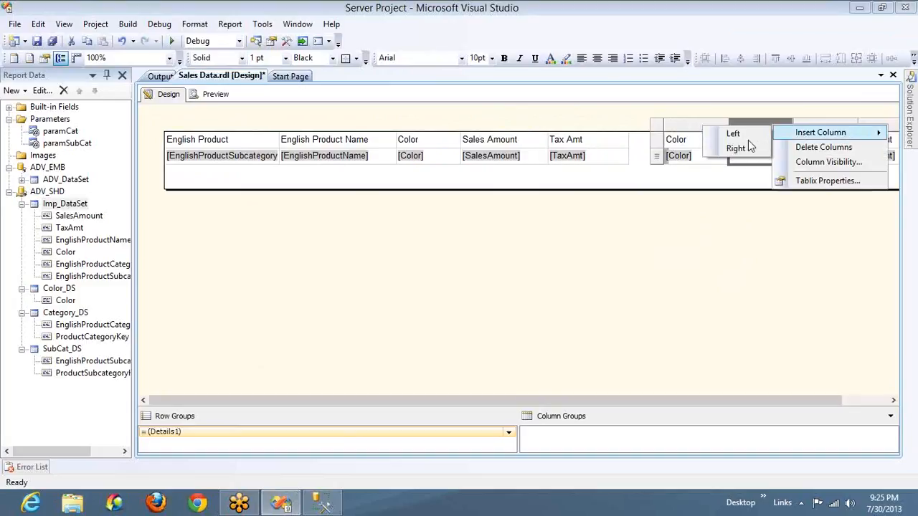
pyautogui.click(733, 135)
# Set the second table's first three data cells to EnglishProductSubcategoryName, EnglishProductName and Color.
pyautogui.click(724, 156)
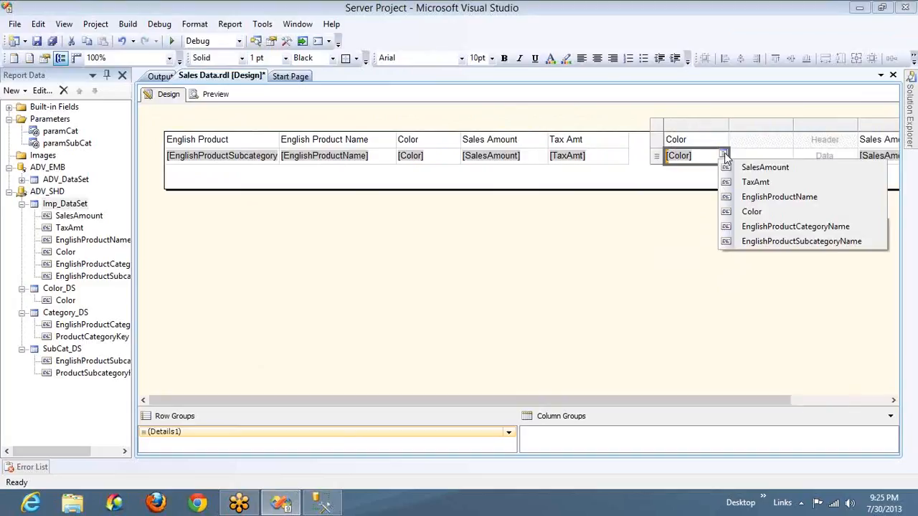
pyautogui.click(767, 242)
pyautogui.click(789, 153)
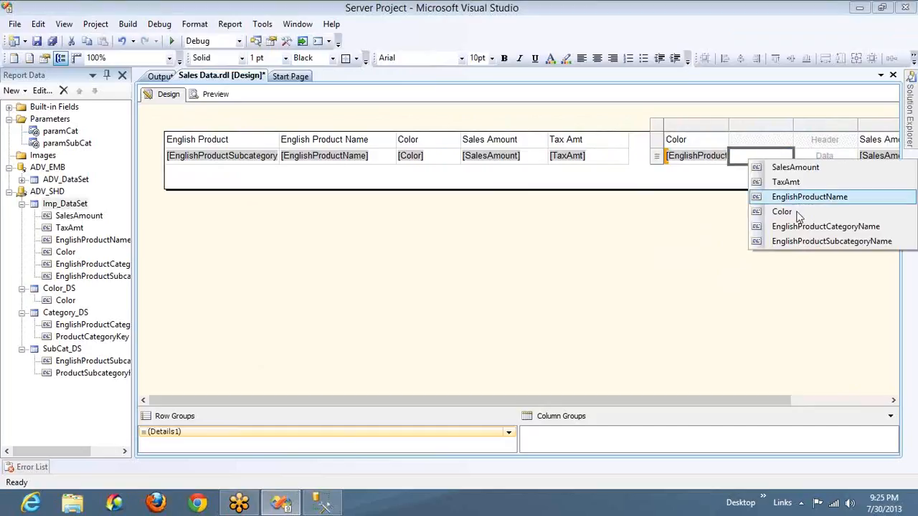
pyautogui.click(782, 197)
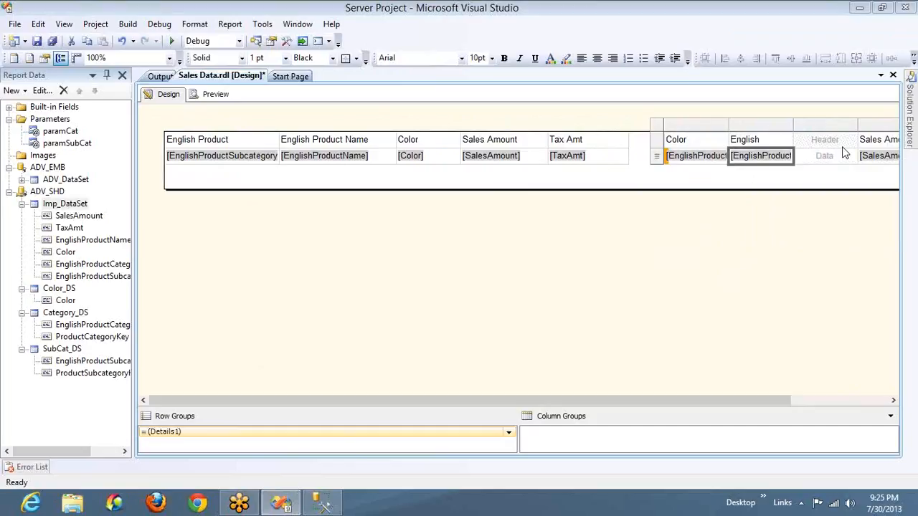
pyautogui.click(854, 154)
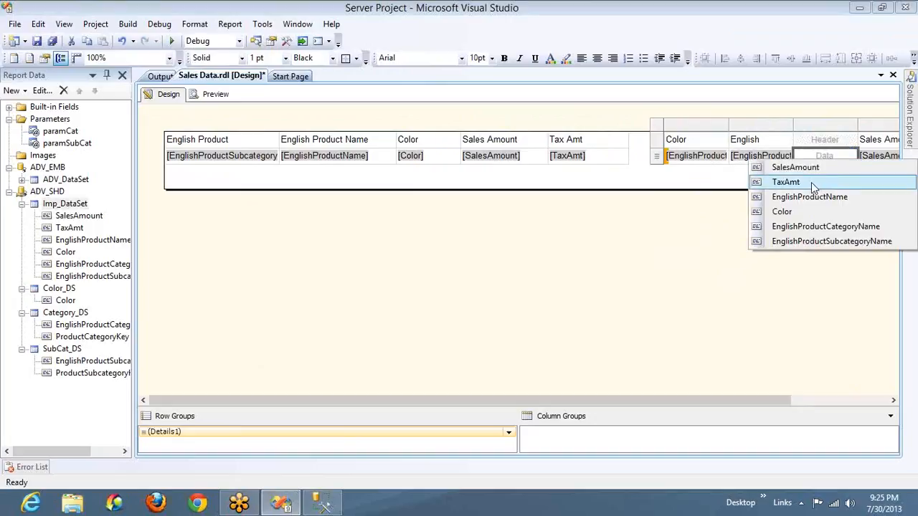
pyautogui.click(796, 212)
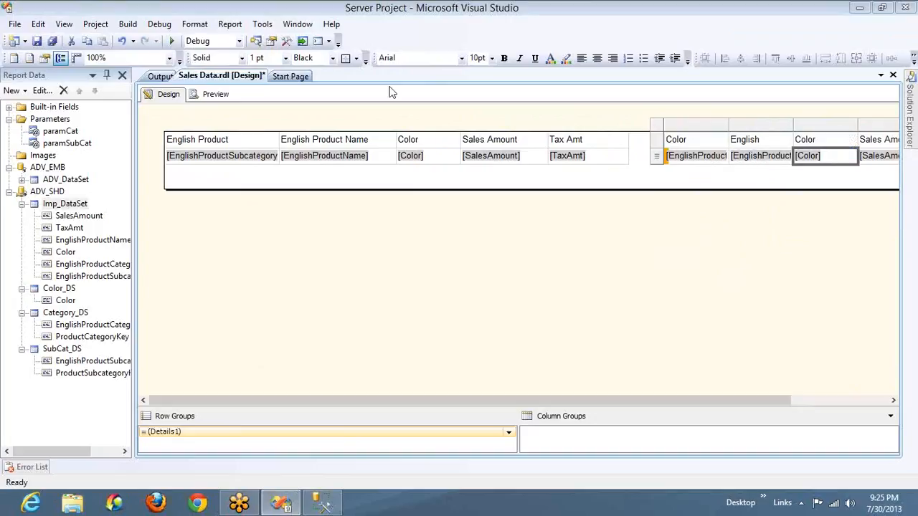
# Reduce the report body's height to fit the tables, and make the first table's header row bold.
pyautogui.click(318, 179)
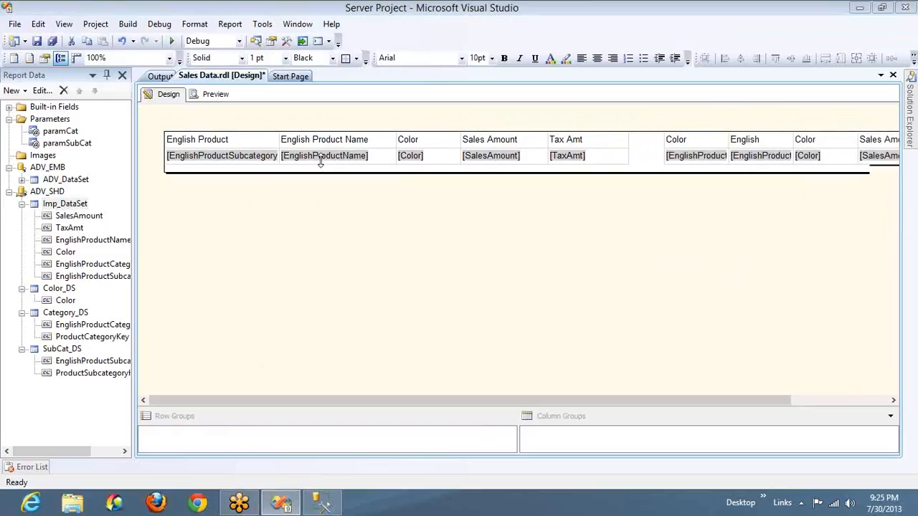
pyautogui.click(237, 141)
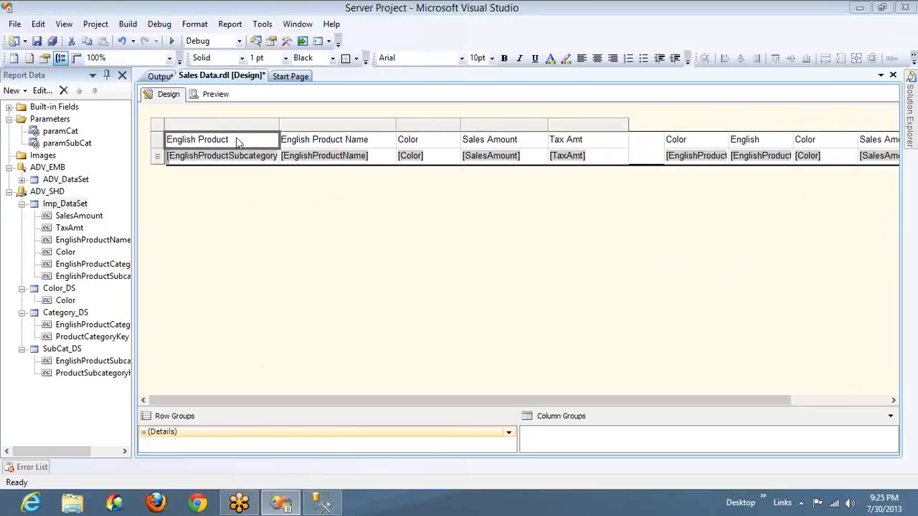
pyautogui.keyDown('shift'); pyautogui.click(607, 140); pyautogui.keyUp('shift')
pyautogui.hotkey('ctrl', 'b')
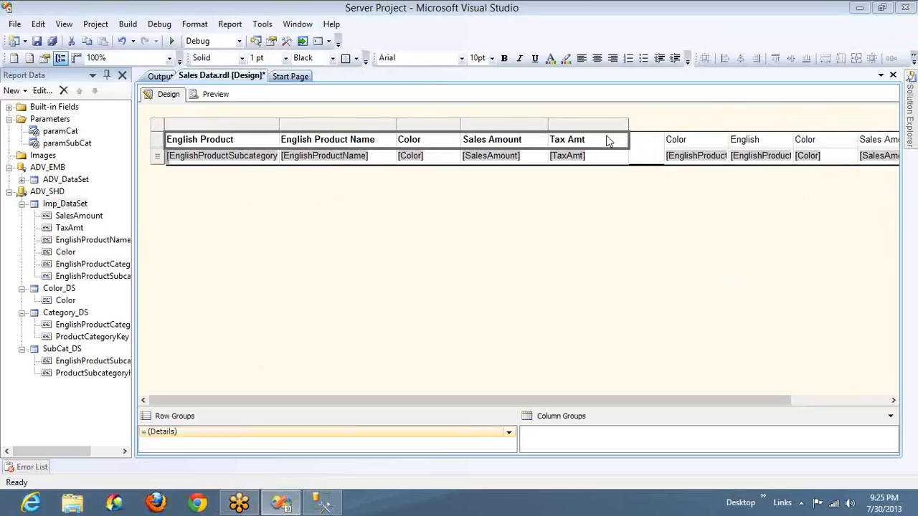
# Make all the header cells of the second table bold, from the first column through Tax Amt.
pyautogui.click(687, 144)
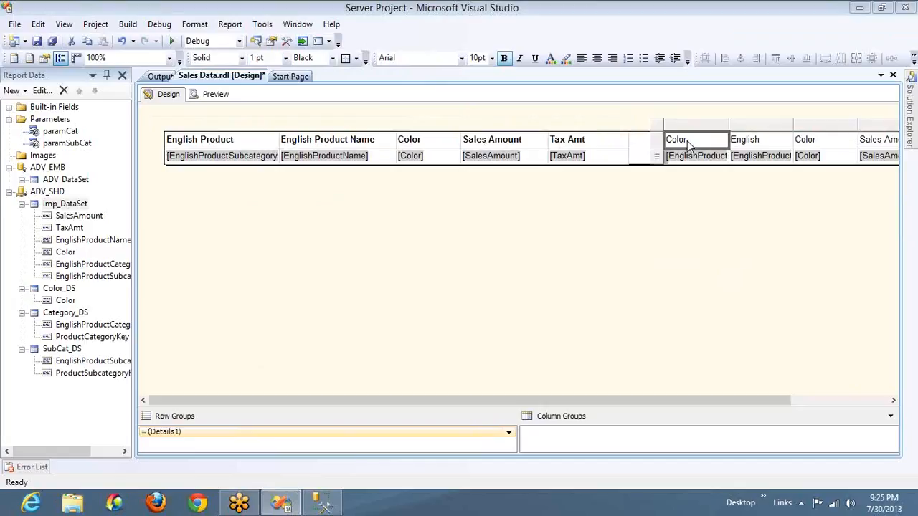
pyautogui.click(867, 404)
pyautogui.keyDown('shift'); pyautogui.click(854, 144); pyautogui.keyUp('shift')
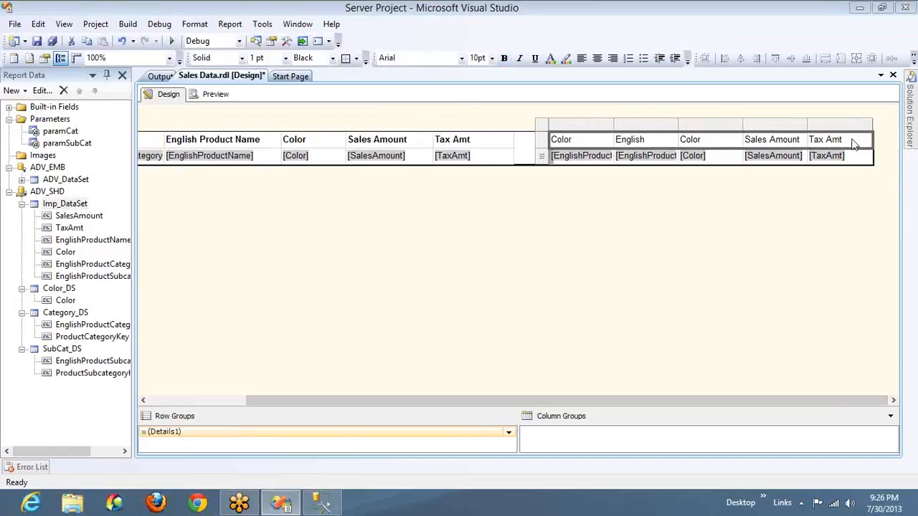
pyautogui.hotkey('ctrl', 'b')
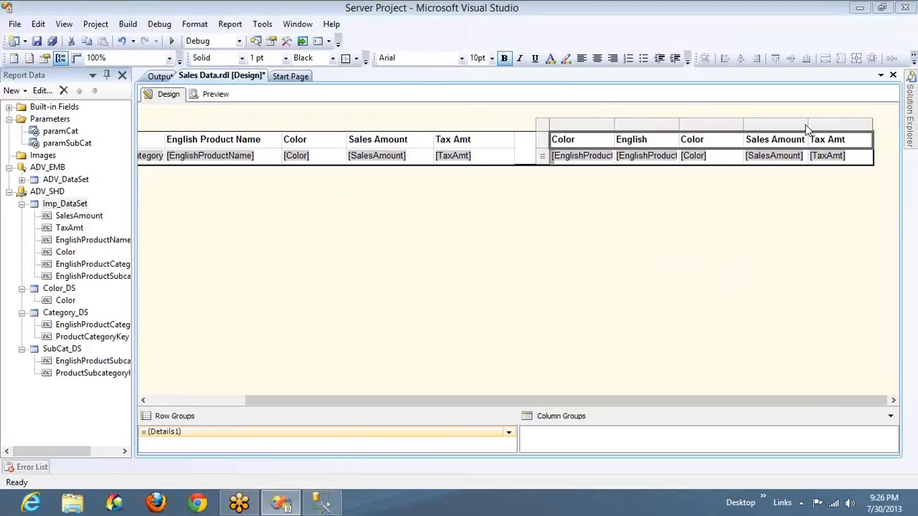
# Widen the second table's product subcategory and English Product Name columns.
pyautogui.moveTo(680, 124); pyautogui.dragTo(739, 125)
pyautogui.click(616, 123)
pyautogui.moveTo(616, 124); pyautogui.dragTo(646, 122)
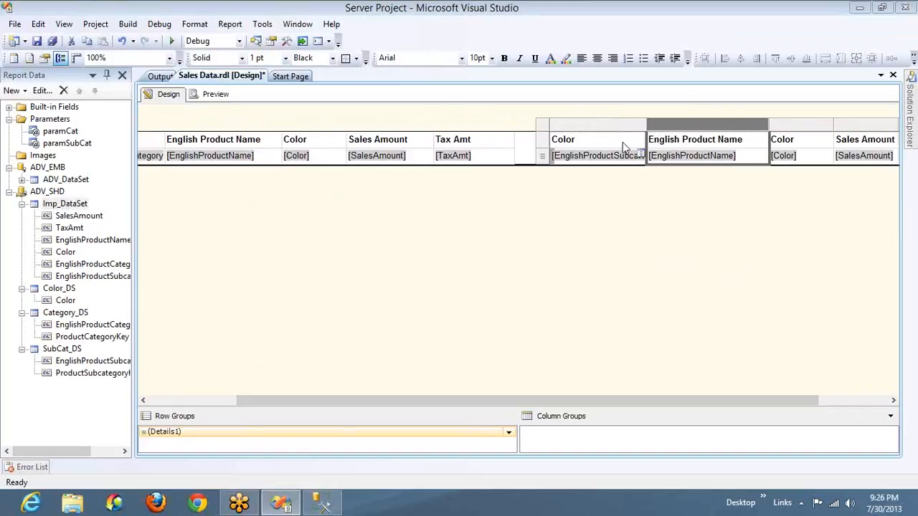
# Replace the header text of the second table's first column with "SubCatrgory".
pyautogui.click(623, 141)
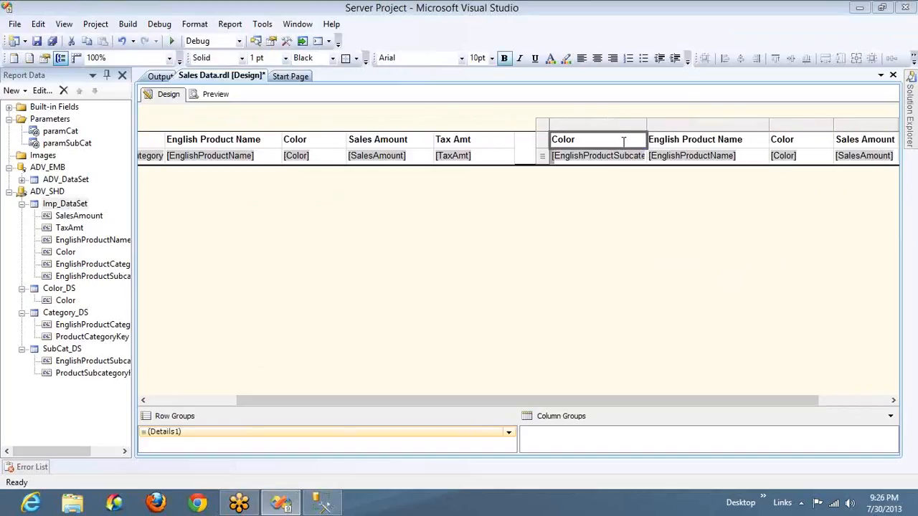
pyautogui.click(623, 142)
pyautogui.write('Sub Catrgoy')
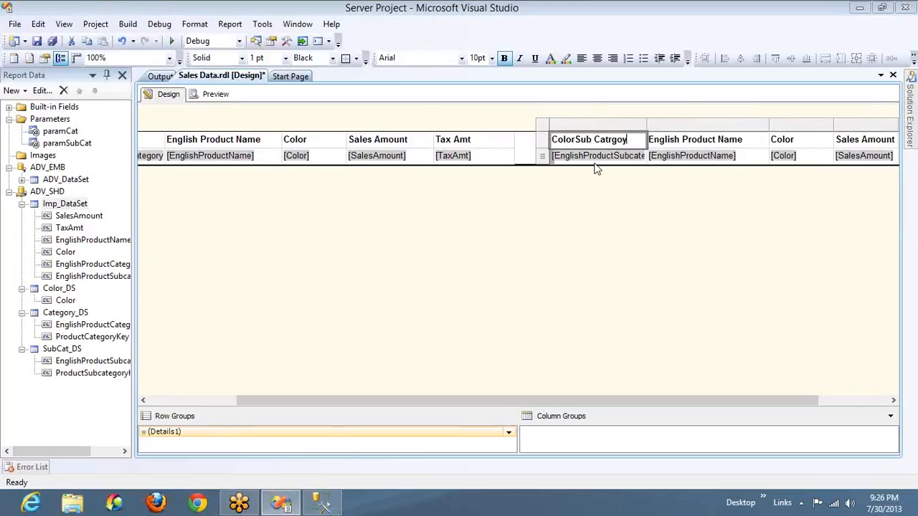
pyautogui.write('r')
pyautogui.press('Left')
pyautogui.press('Left')
pyautogui.press('Left')
pyautogui.press('Left')
pyautogui.press('Left')
pyautogui.press('Left')
pyautogui.press('Left')
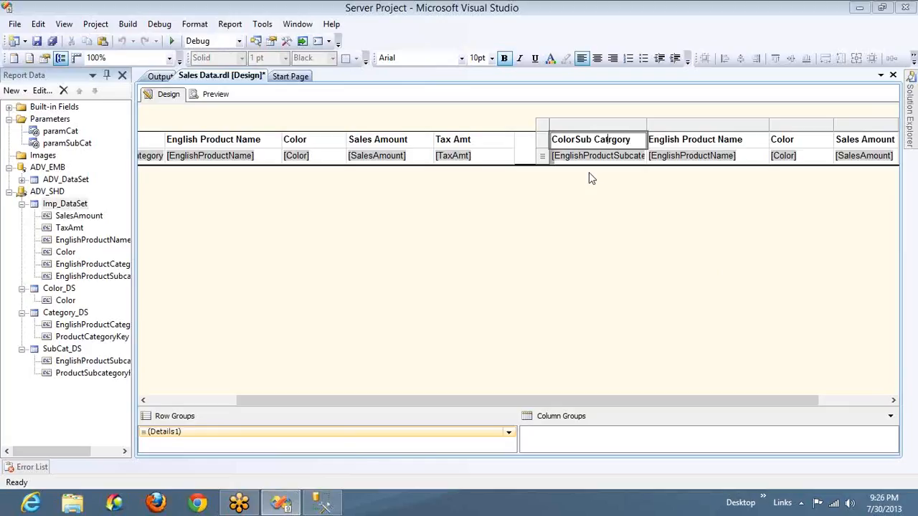
pyautogui.press('BackSpace')
pyautogui.press('Left')
pyautogui.press('Left')
pyautogui.hotkey('shift', 'Home')
pyautogui.press('BackSpace')
pyautogui.press('Delete')
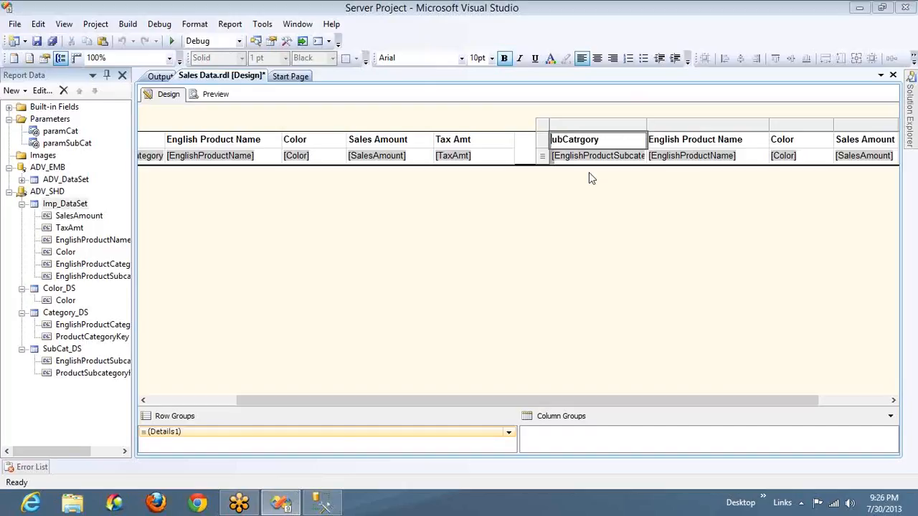
pyautogui.write('S')
pyautogui.click(723, 162)
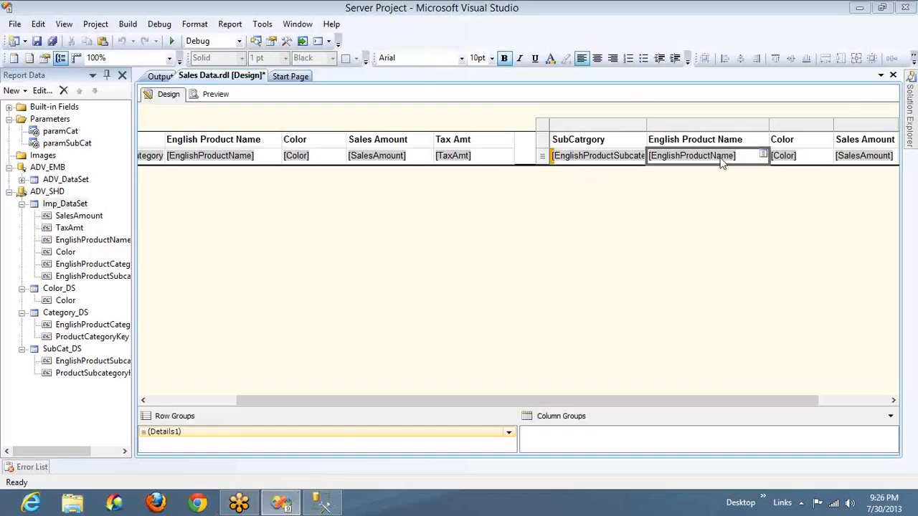
# Preview the Sales Data report with all categories and all subcategories selected.
pyautogui.click(215, 96)
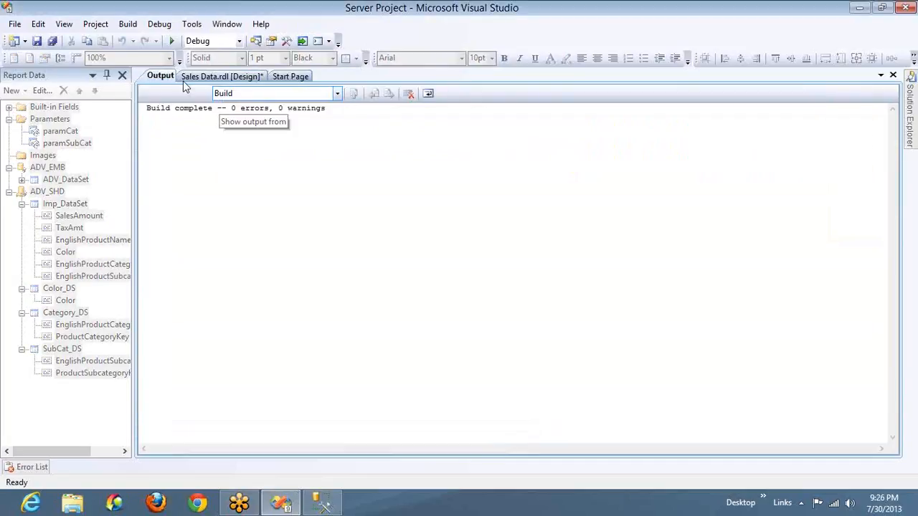
pyautogui.click(192, 76)
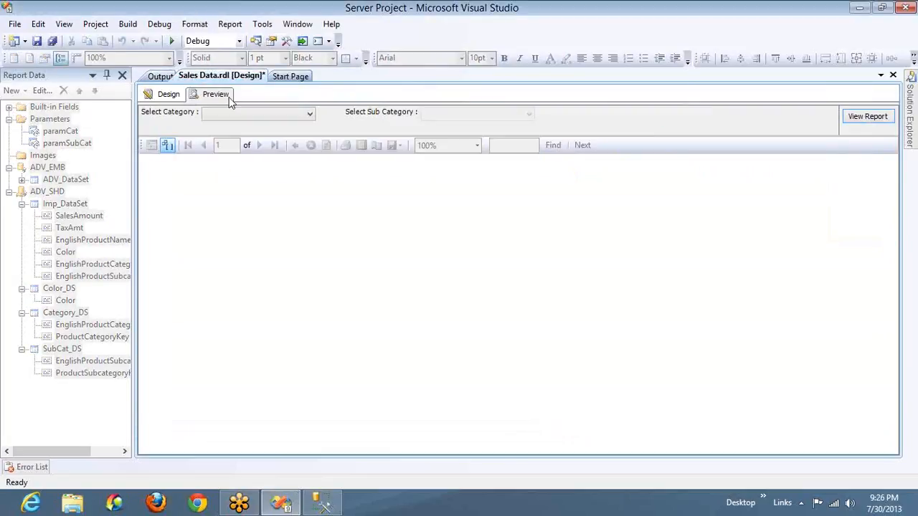
pyautogui.click(244, 120)
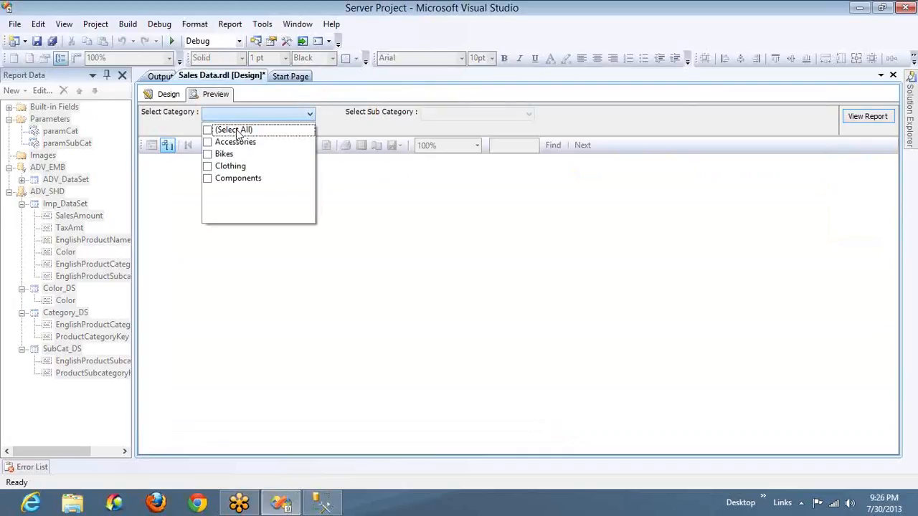
pyautogui.click(233, 130)
pyautogui.click(436, 114)
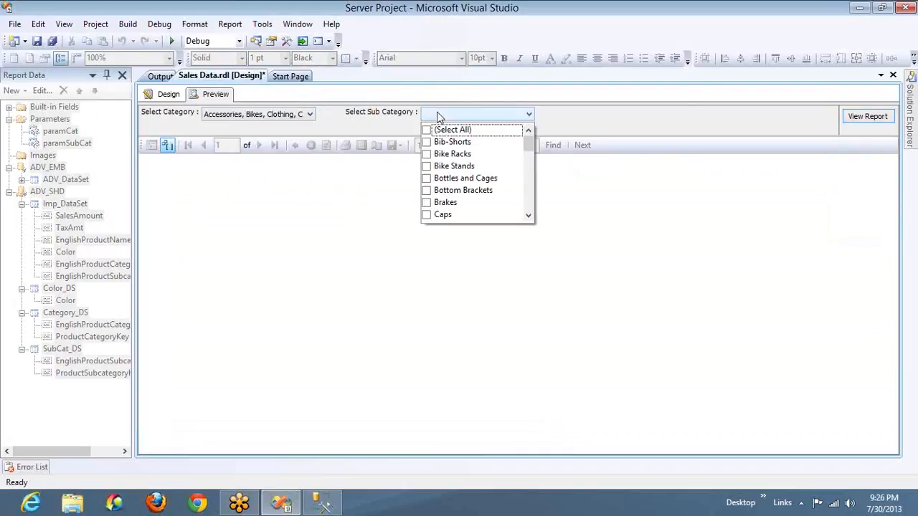
pyautogui.click(426, 130)
pyautogui.click(862, 118)
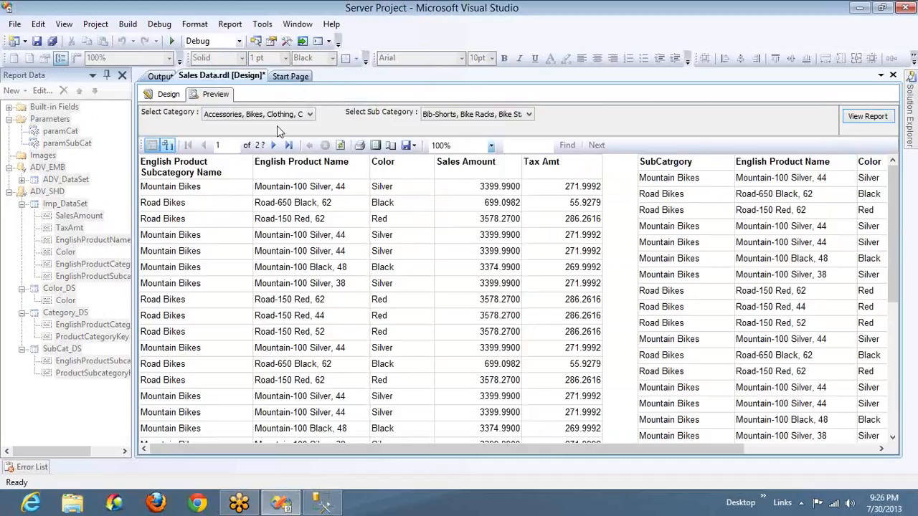
# Return to the report design, paste a copy of both tables below the originals, and fit the report body's height around them.
pyautogui.click(153, 99)
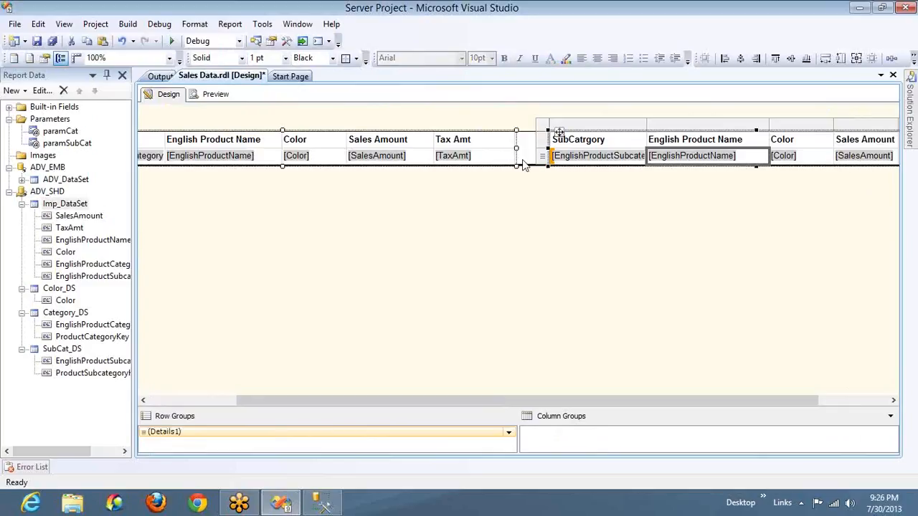
pyautogui.moveTo(525, 165); pyautogui.dragTo(529, 305)
pyautogui.click(492, 287)
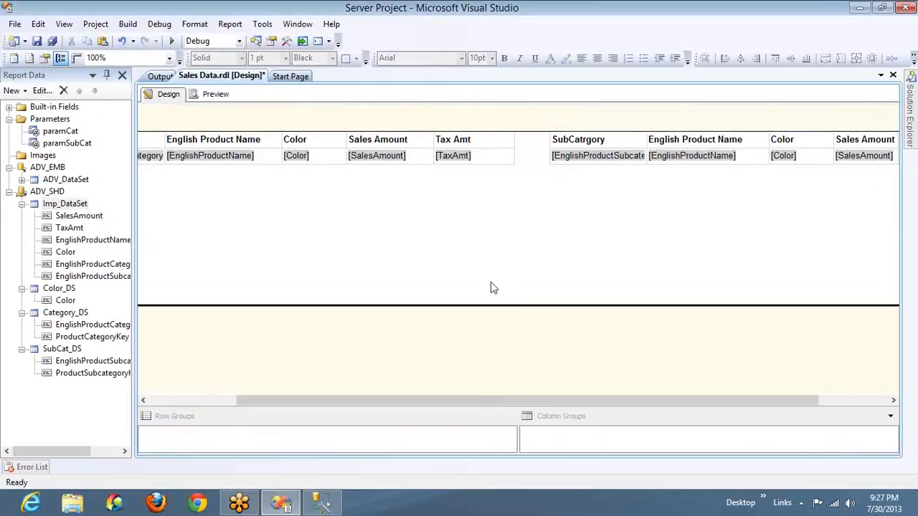
pyautogui.hotkey('ctrl', 'v')
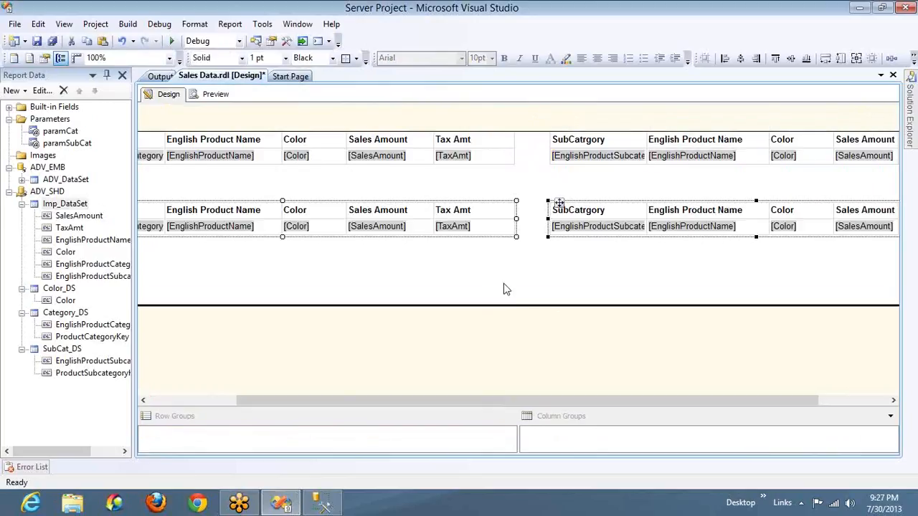
pyautogui.moveTo(540, 235); pyautogui.dragTo(540, 236)
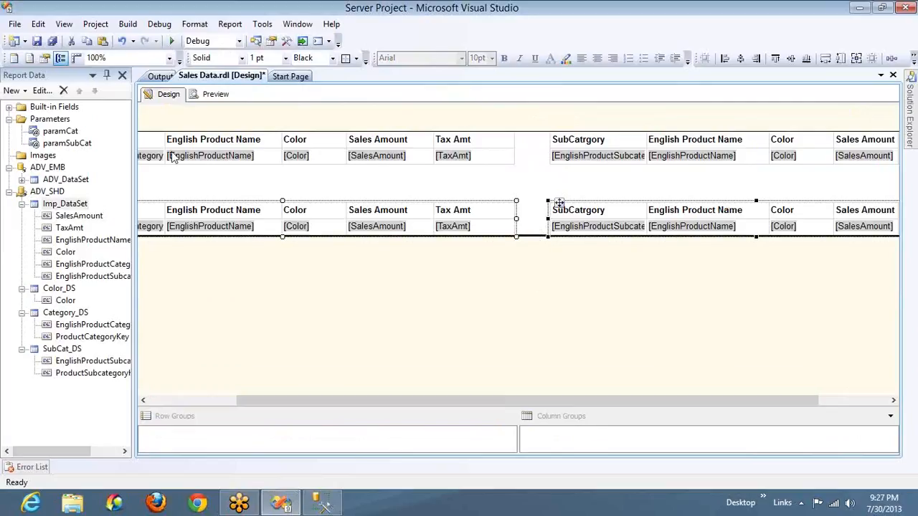
# Insert a row above the header row of the upper first table and merge its five cells into one.
pyautogui.click(164, 401)
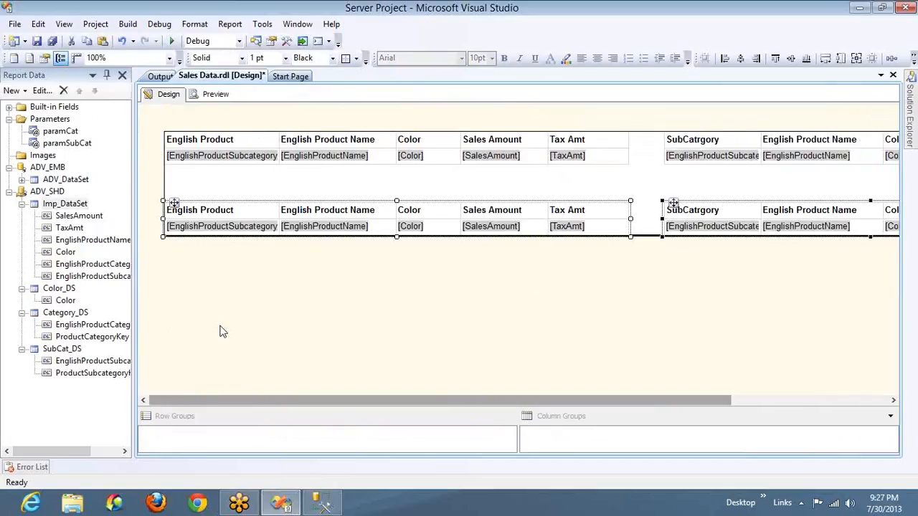
pyautogui.click(211, 142)
pyautogui.rightClick(162, 138)
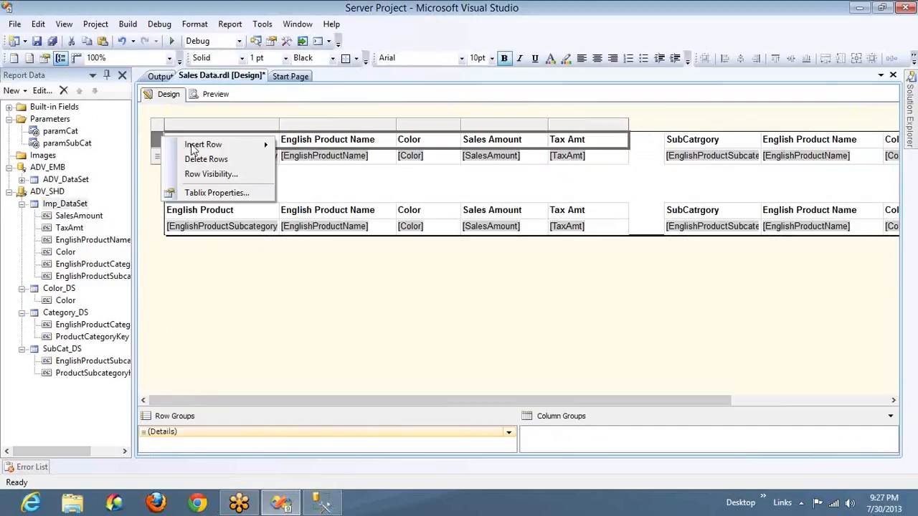
pyautogui.moveTo(192, 149)
pyautogui.click(307, 146)
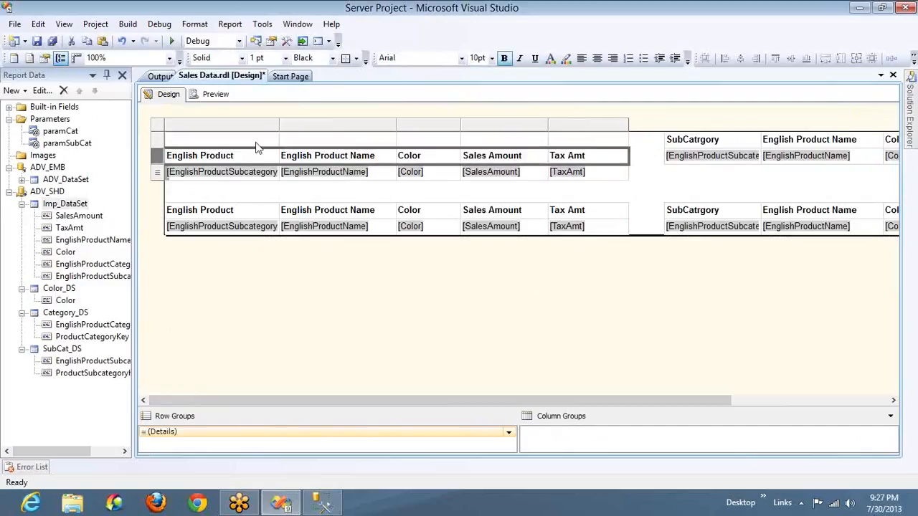
pyautogui.click(256, 141)
pyautogui.moveTo(256, 142); pyautogui.dragTo(599, 142)
pyautogui.rightClick(600, 145)
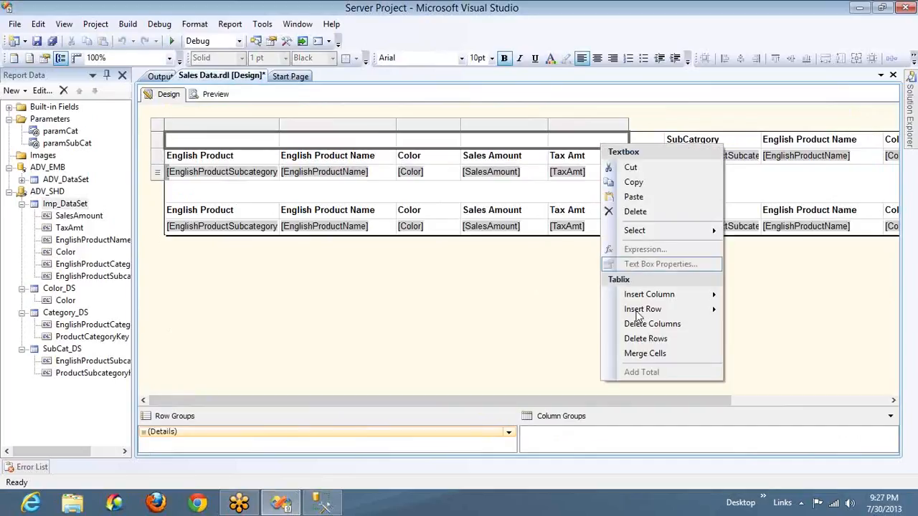
pyautogui.click(637, 353)
# Title the merged row of the first table "Accessories Sales" and centre the text.
pyautogui.click(395, 139)
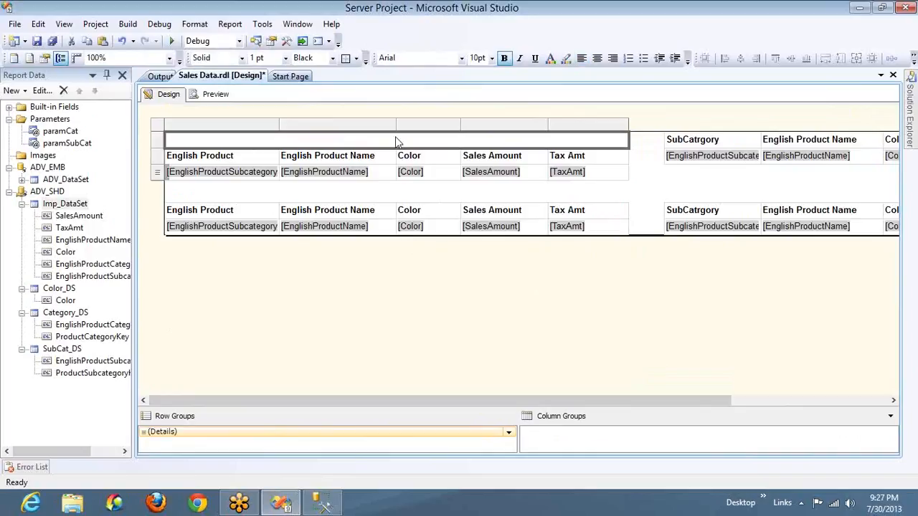
pyautogui.write('Access')
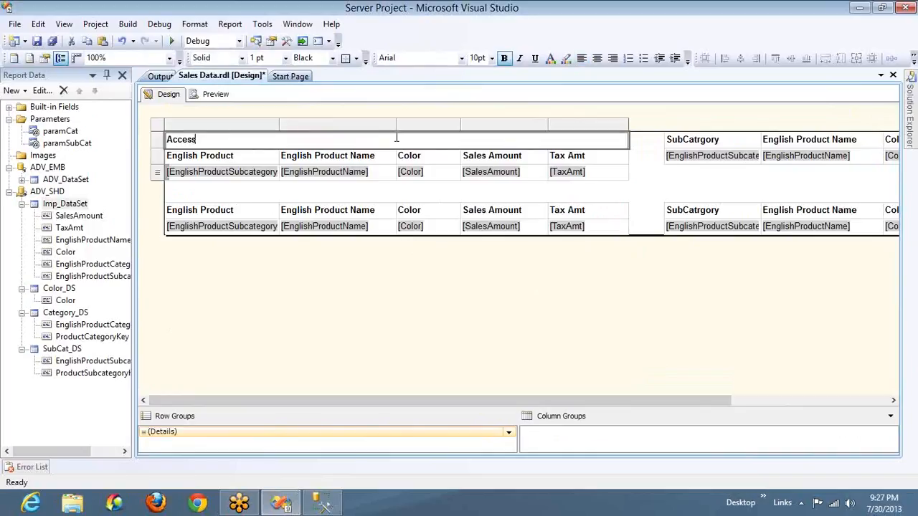
pyautogui.press('Escape')
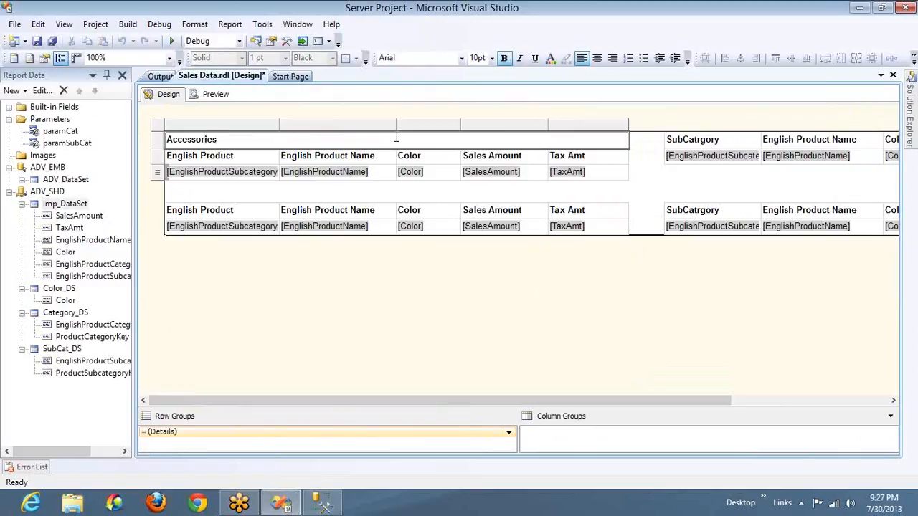
pyautogui.click(392, 147)
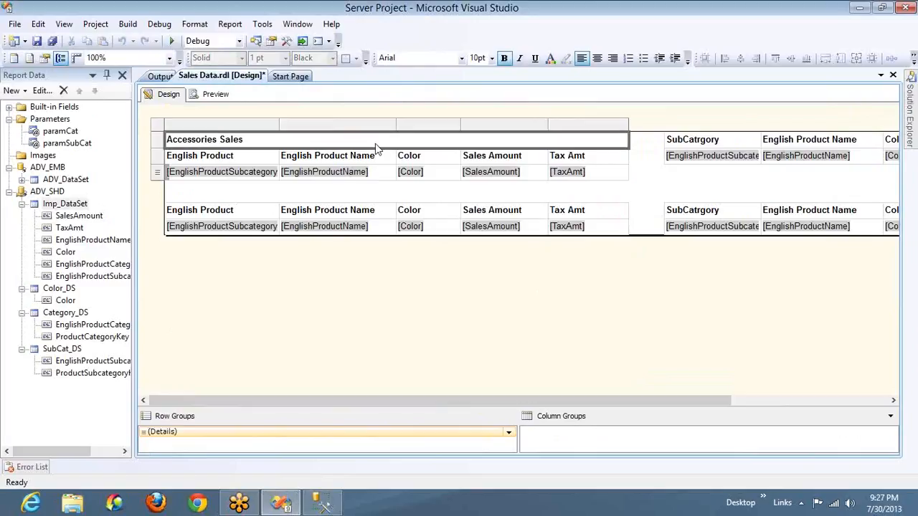
pyautogui.click(597, 60)
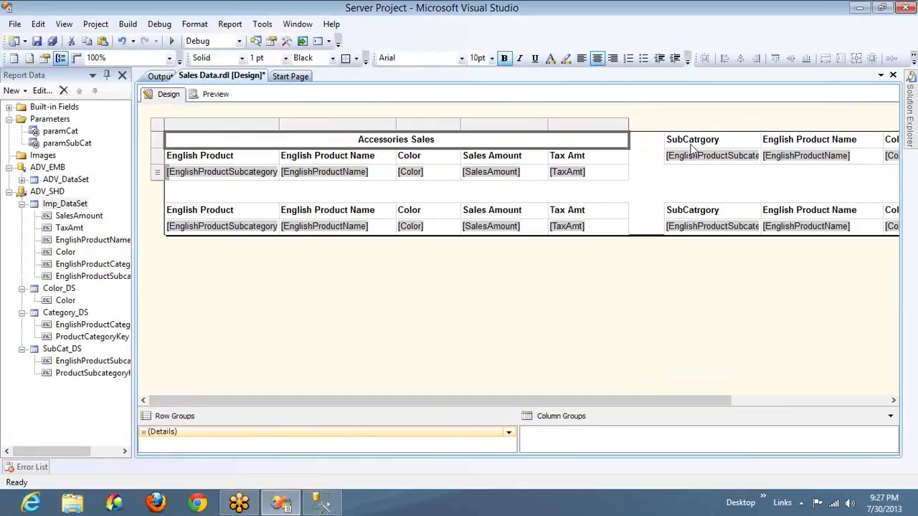
# Insert a row above the header row of the upper SubCatrgory table and merge its five cells into one.
pyautogui.click(692, 144)
pyautogui.rightClick(658, 142)
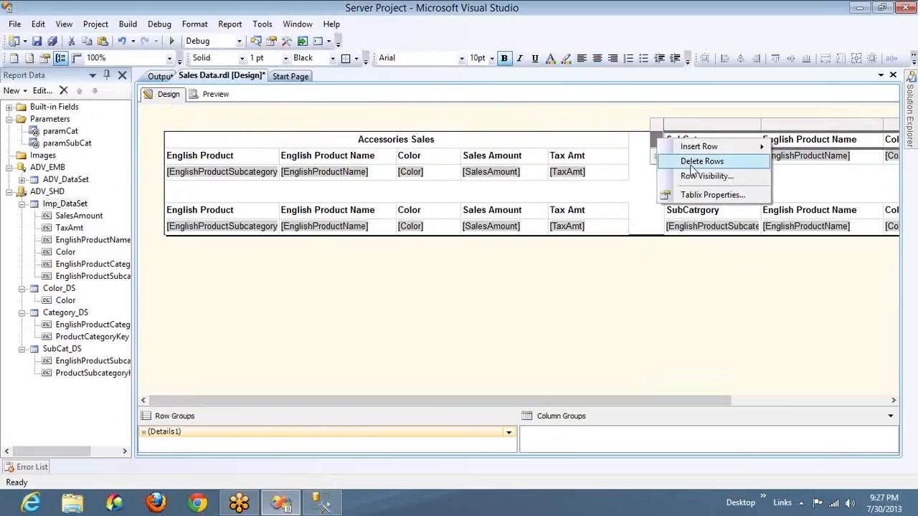
pyautogui.moveTo(752, 148)
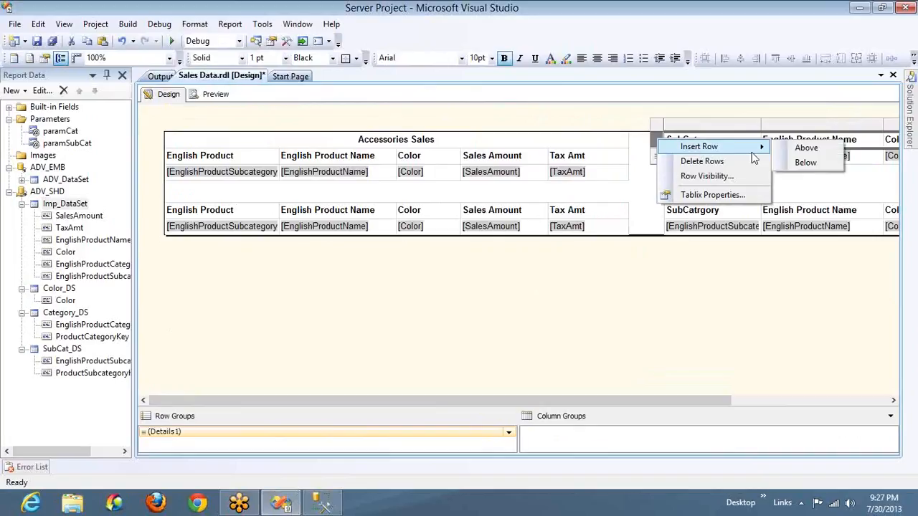
pyautogui.click(791, 149)
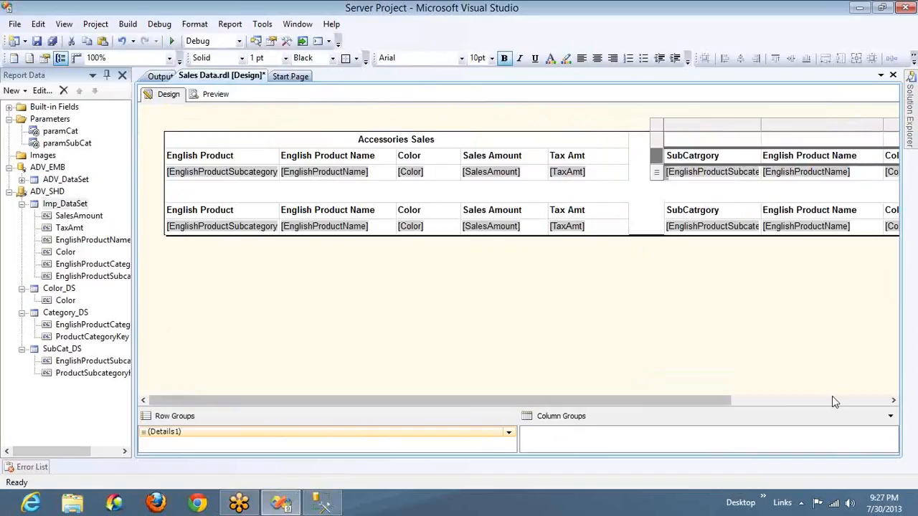
pyautogui.click(832, 399)
pyautogui.click(546, 140)
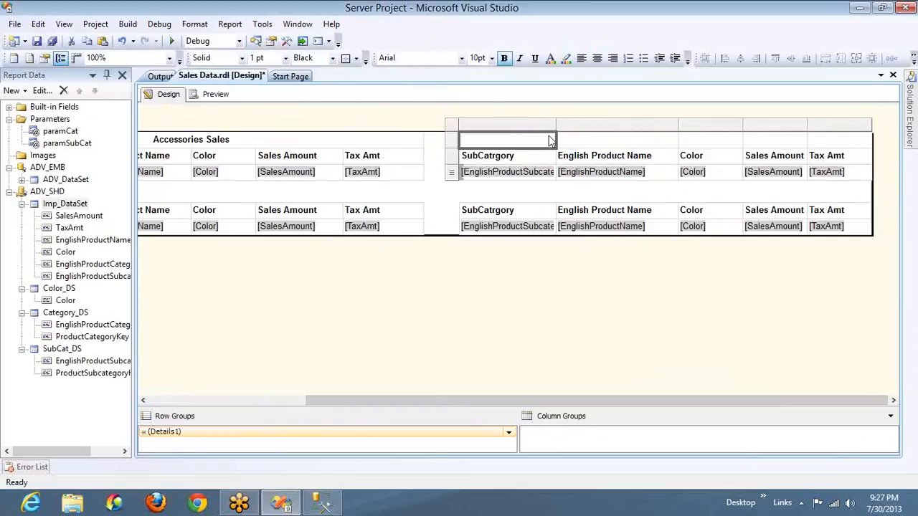
pyautogui.keyDown('shift'); pyautogui.click(811, 143); pyautogui.keyUp('shift')
pyautogui.rightClick(791, 142)
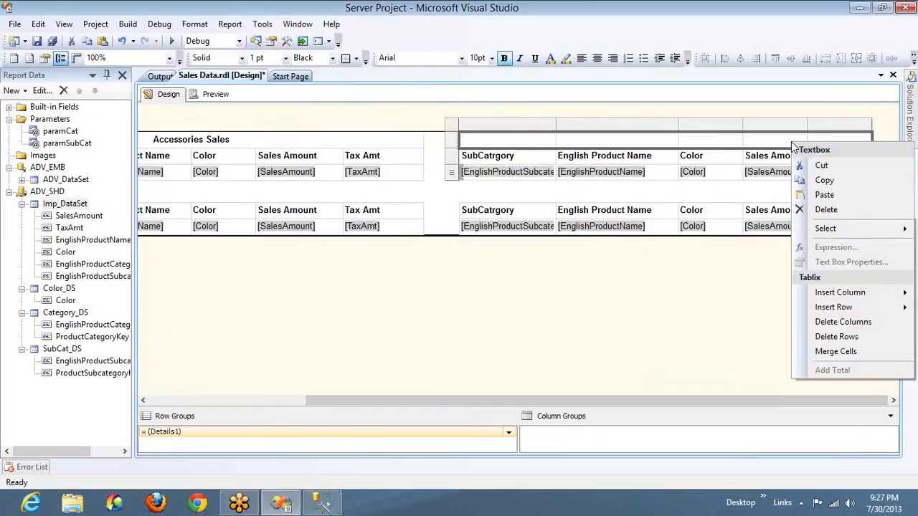
pyautogui.click(835, 352)
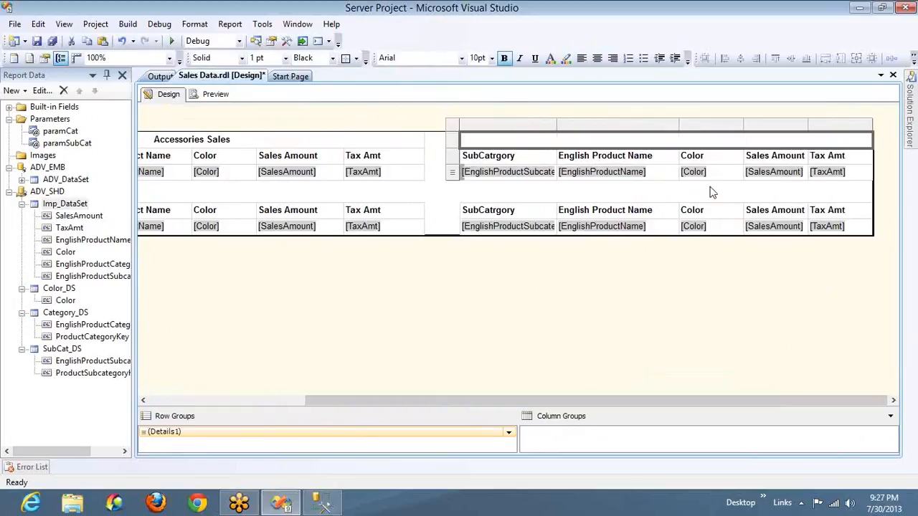
# Title the merged row of the upper SubCatrgory table "Clothing Sales" and centre the text.
pyautogui.write('Cloth')
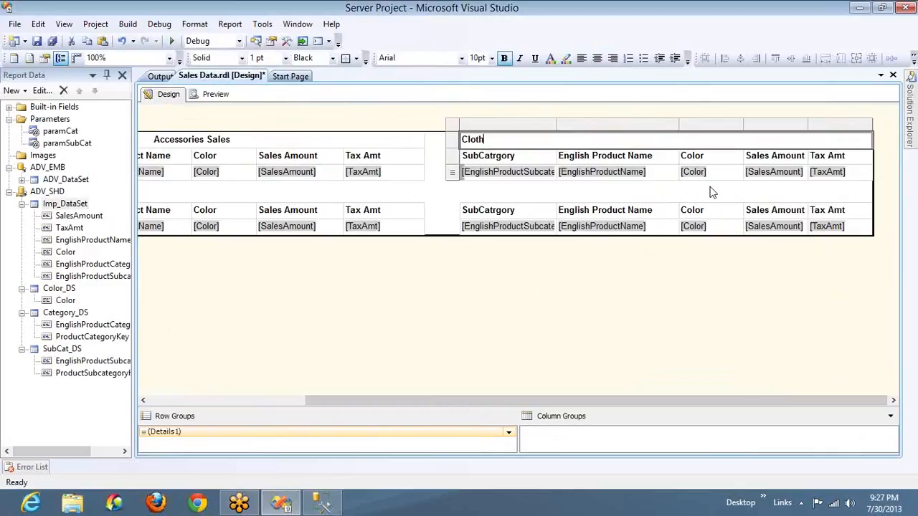
pyautogui.write('ing Sales')
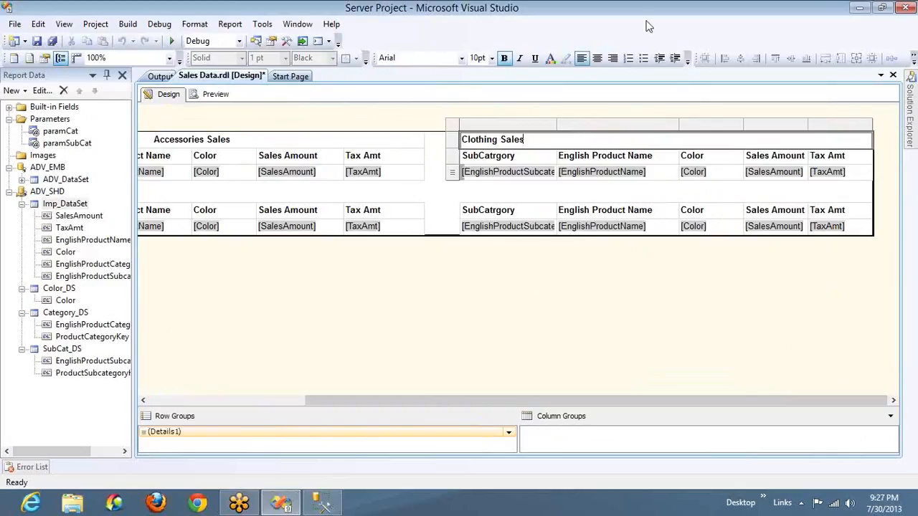
pyautogui.click(600, 59)
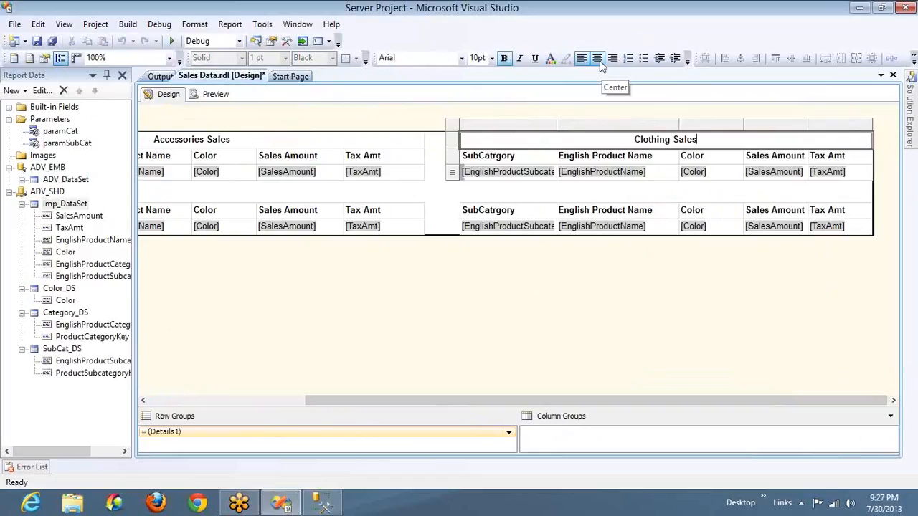
# Delete both untitled lower tables and shrink the report body's height to fit the two titled tables.
pyautogui.click(188, 402)
pyautogui.click(241, 210)
pyautogui.click(162, 192)
pyautogui.press('Delete')
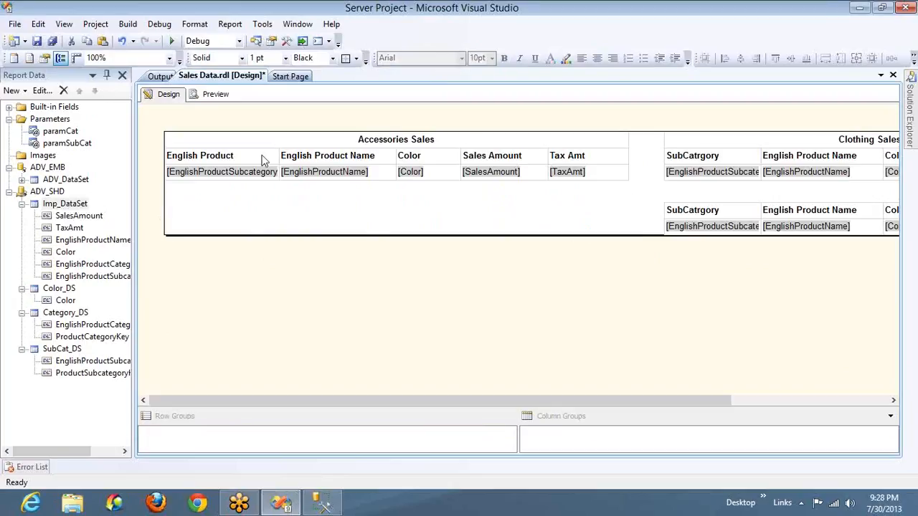
pyautogui.click(704, 214)
pyautogui.click(658, 199)
pyautogui.press('Delete')
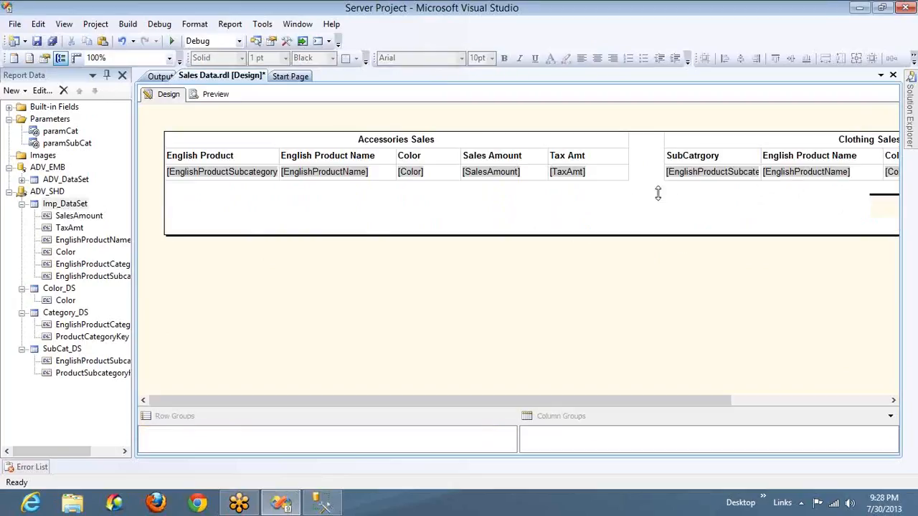
pyautogui.moveTo(658, 194); pyautogui.dragTo(657, 179)
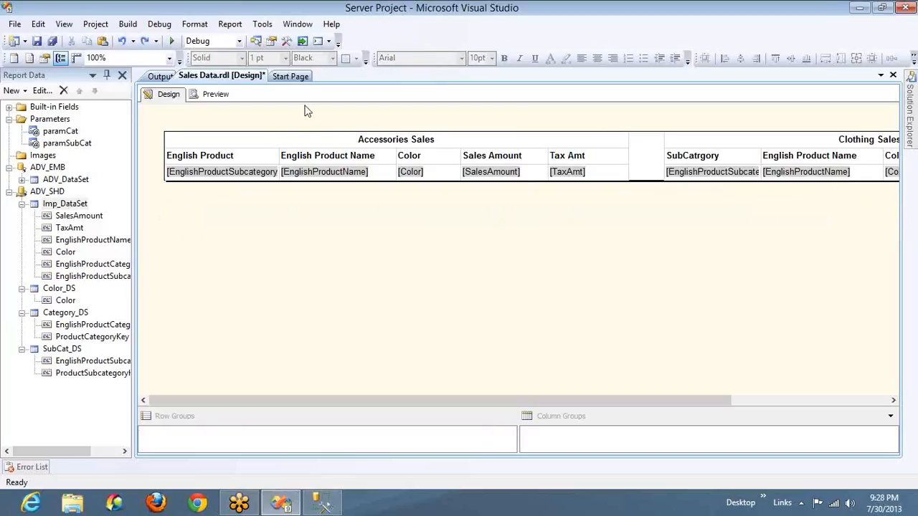
# Preview the Sales Data report with all categories and all subcategories selected.
pyautogui.click(218, 96)
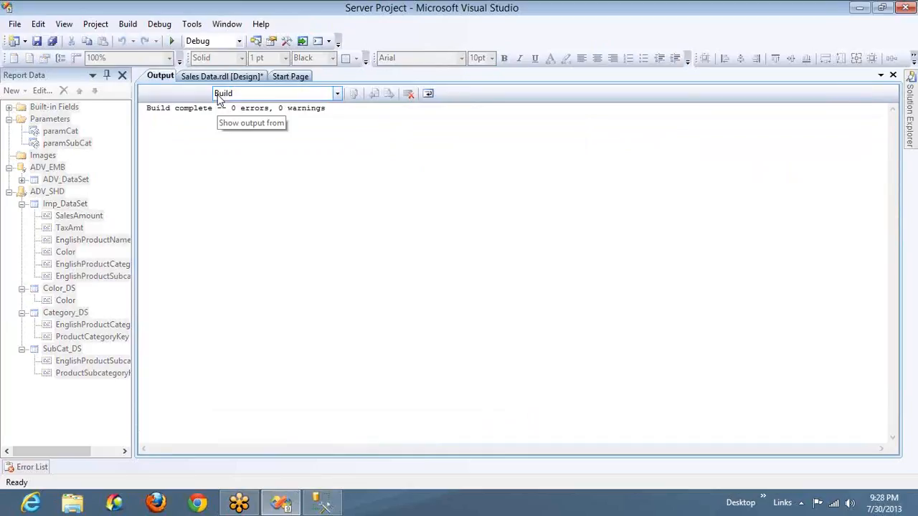
pyautogui.click(224, 73)
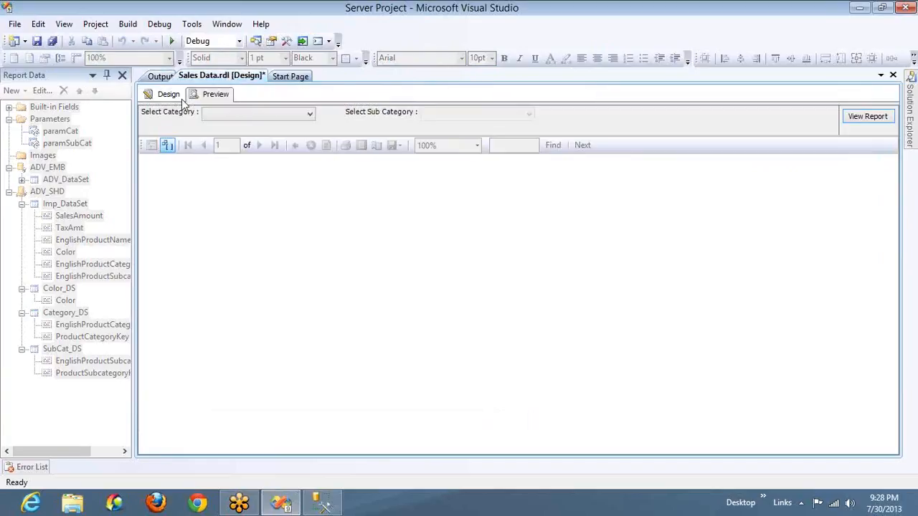
pyautogui.click(222, 115)
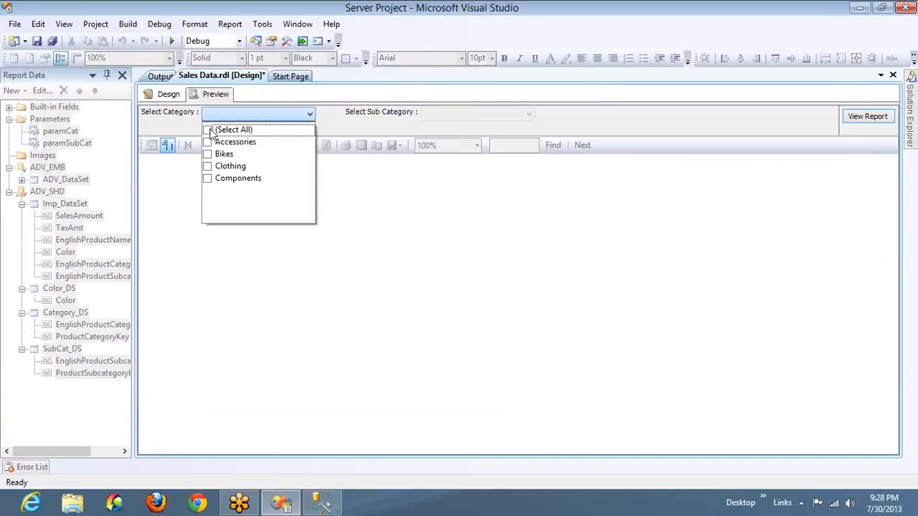
pyautogui.click(213, 131)
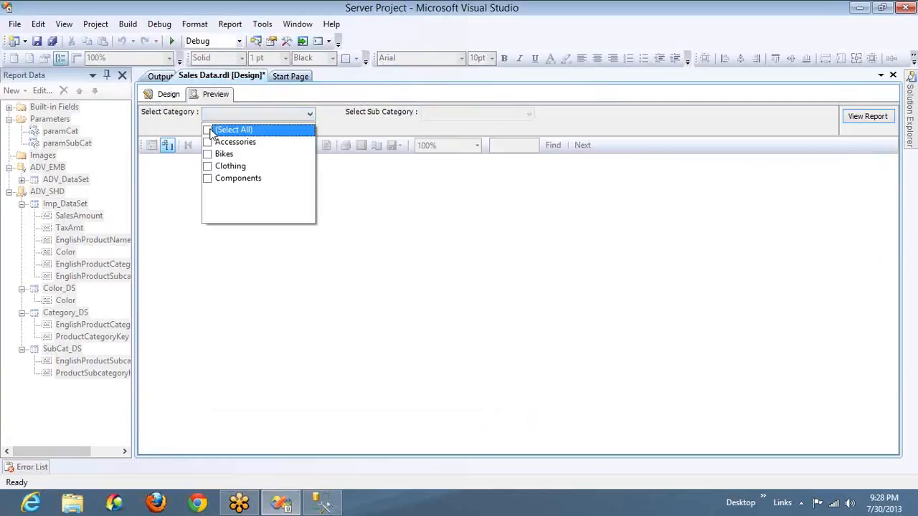
pyautogui.click(451, 113)
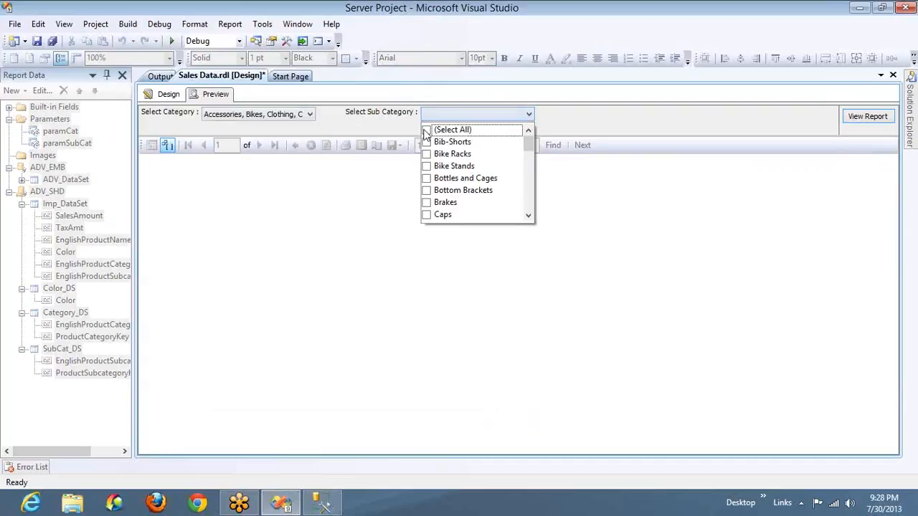
pyautogui.click(426, 131)
pyautogui.click(864, 119)
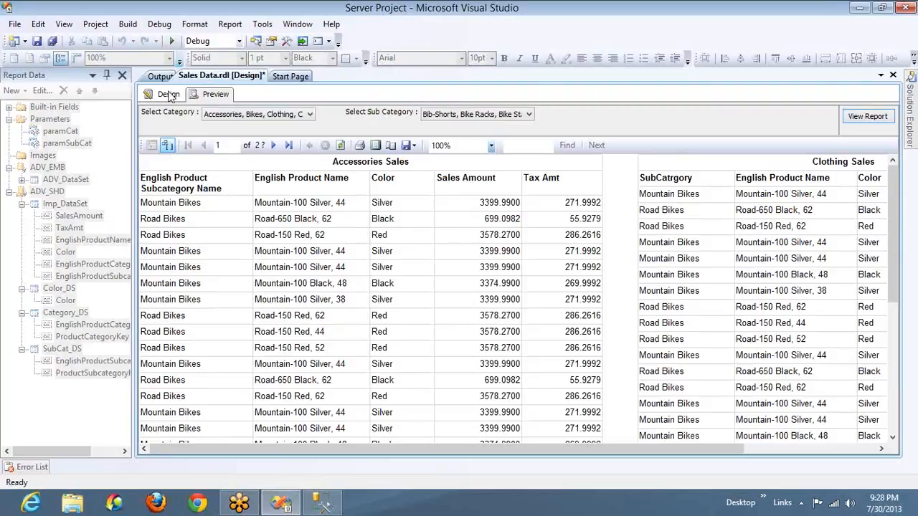
# Return to the report design and add a filter to the Accessories Sales table where EnglishProductCategoryName = Accessories.
pyautogui.click(168, 94)
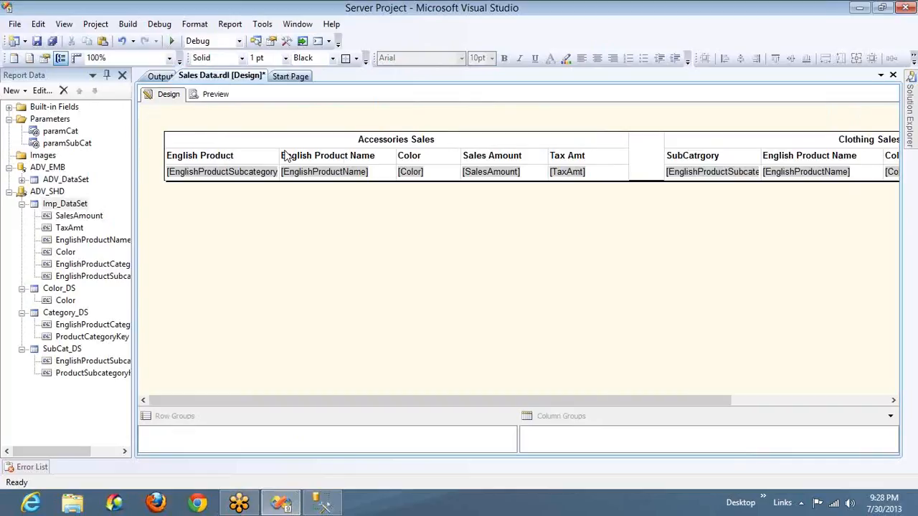
pyautogui.click(240, 143)
pyautogui.rightClick(161, 129)
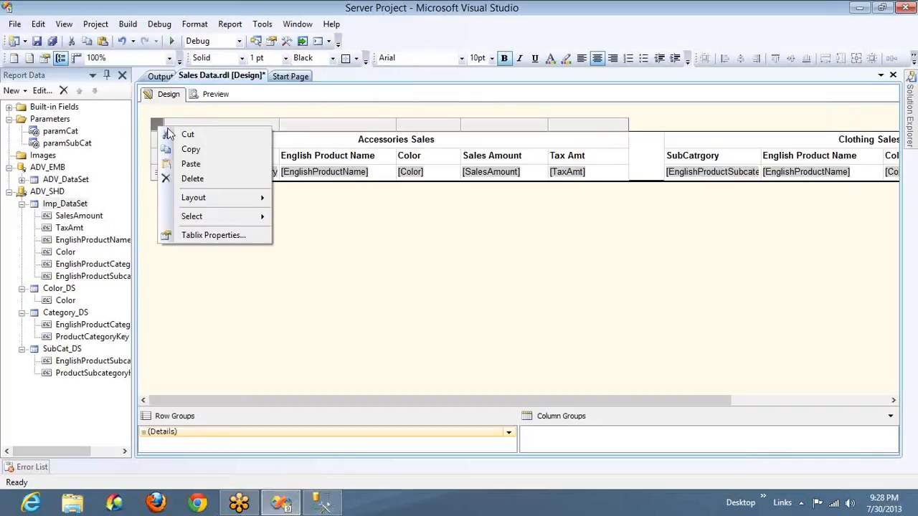
pyautogui.click(213, 234)
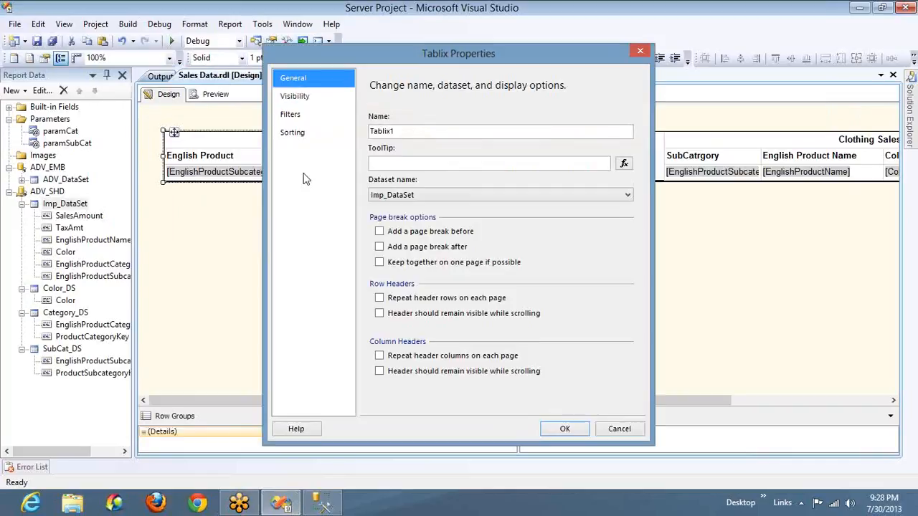
pyautogui.click(290, 116)
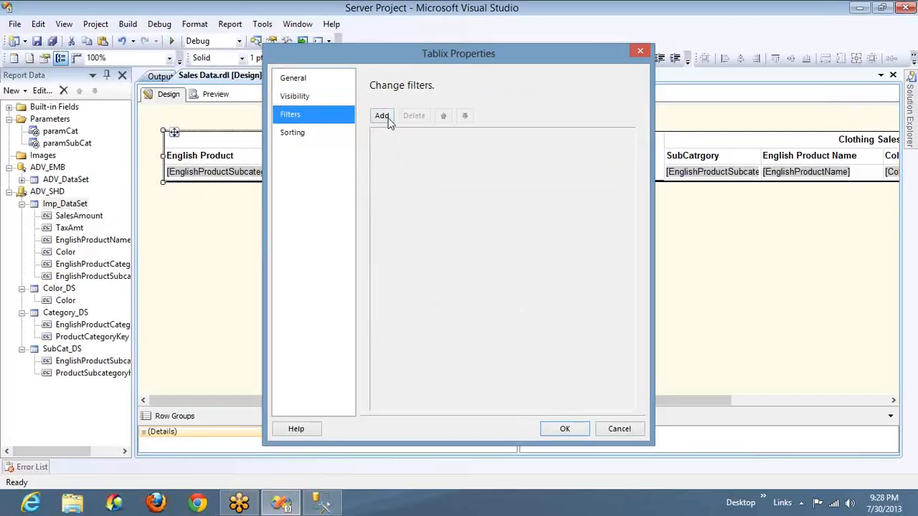
pyautogui.click(386, 119)
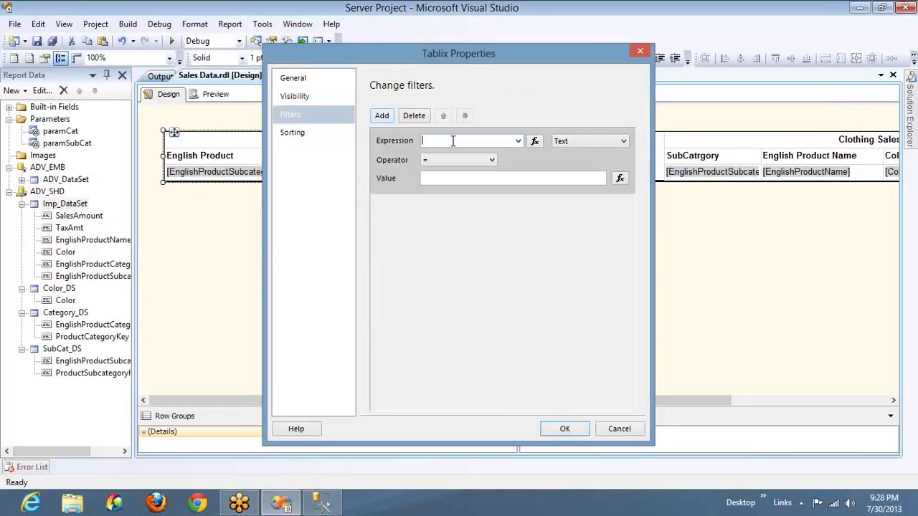
pyautogui.click(518, 142)
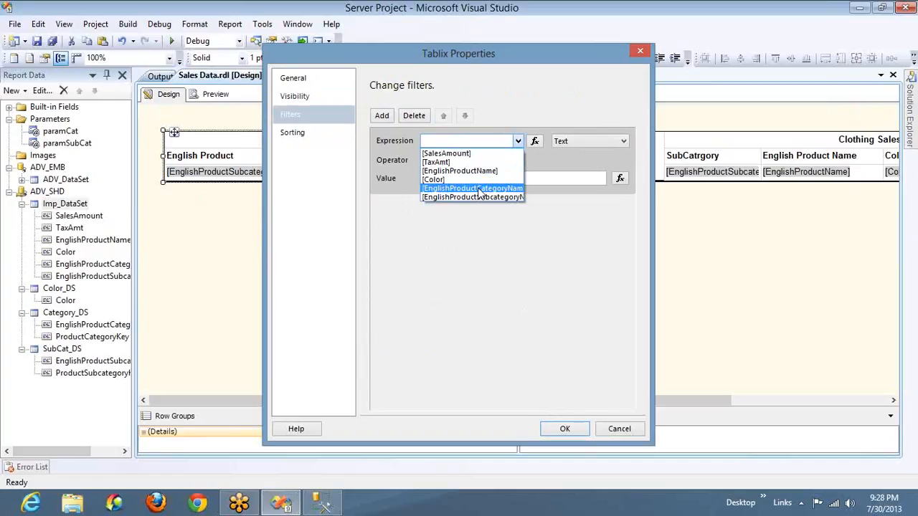
pyautogui.click(478, 189)
pyautogui.click(476, 181)
pyautogui.write('Accessories')
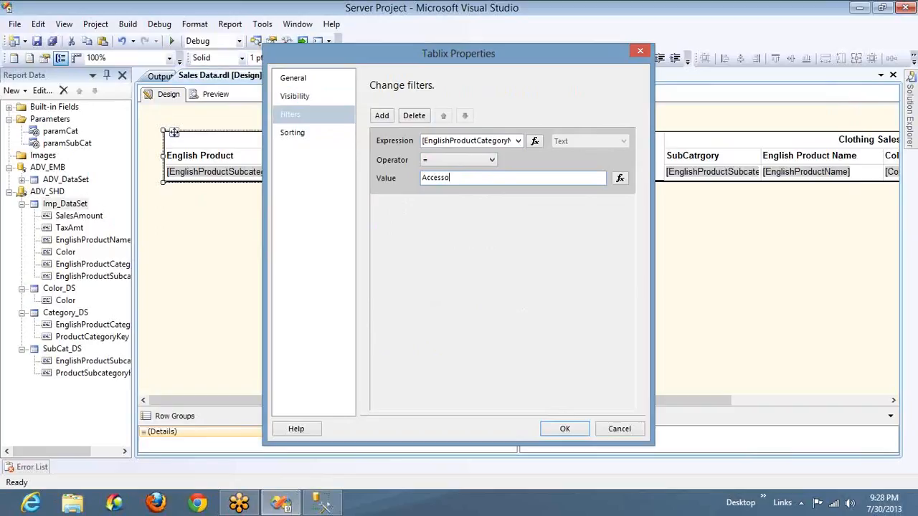
pyautogui.click(564, 429)
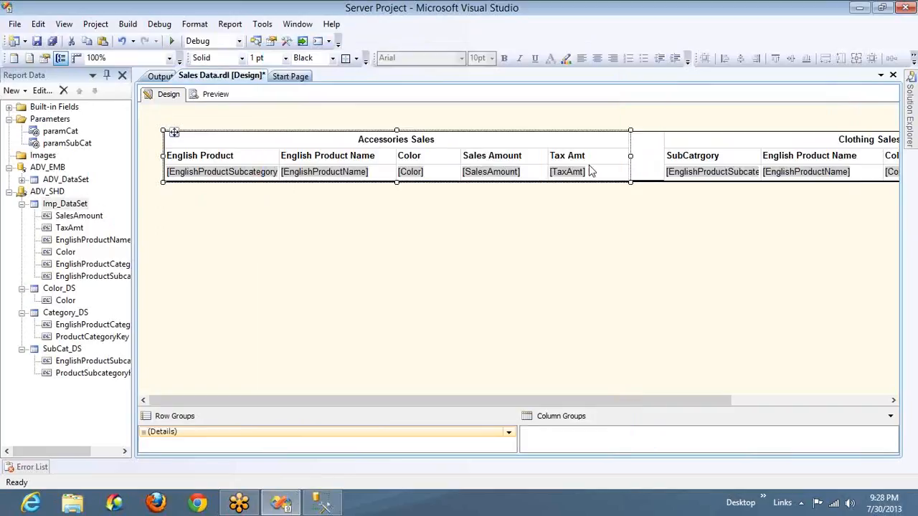
# Add a filter to the Clothing Sales table where EnglishProductCategoryName = Clothing.
pyautogui.click(663, 133)
pyautogui.rightClick(659, 128)
pyautogui.click(714, 235)
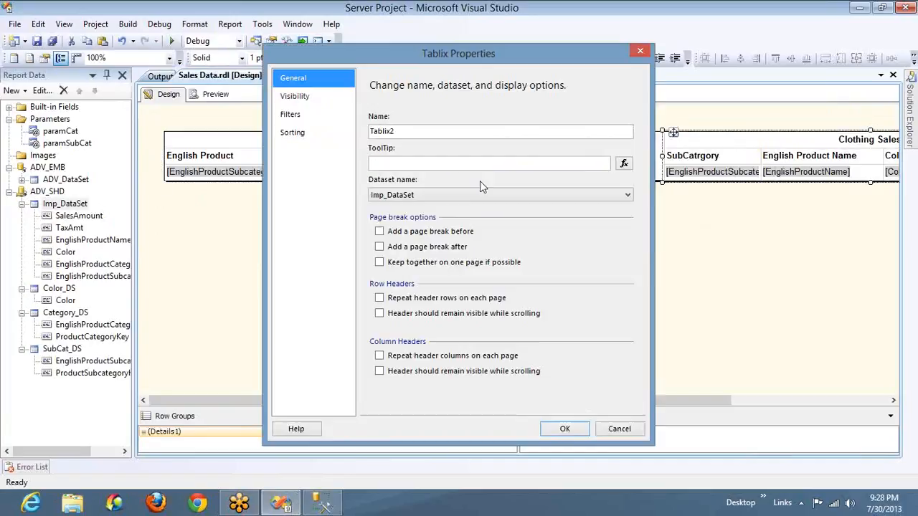
pyautogui.click(305, 121)
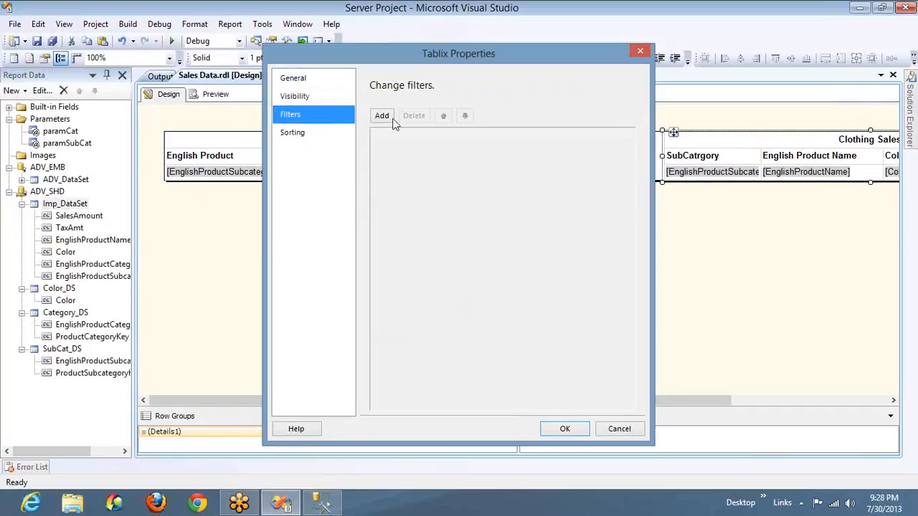
pyautogui.click(387, 117)
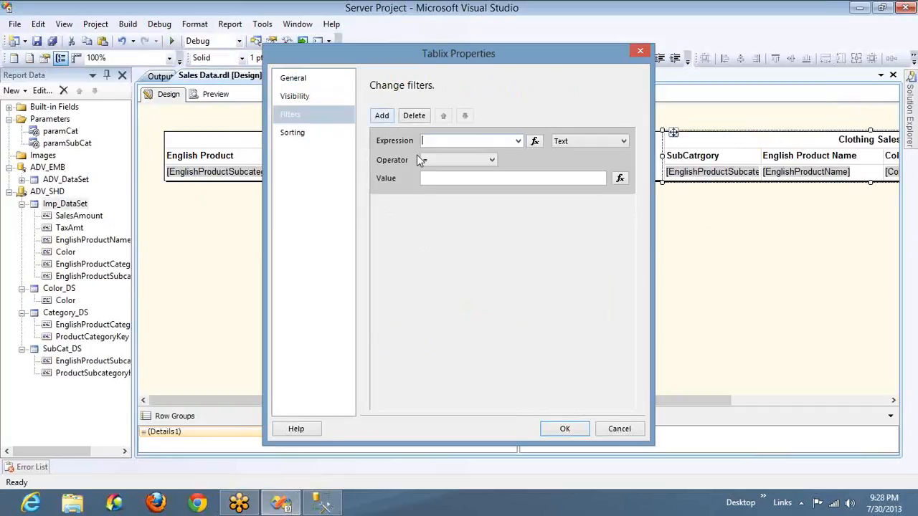
pyautogui.click(518, 141)
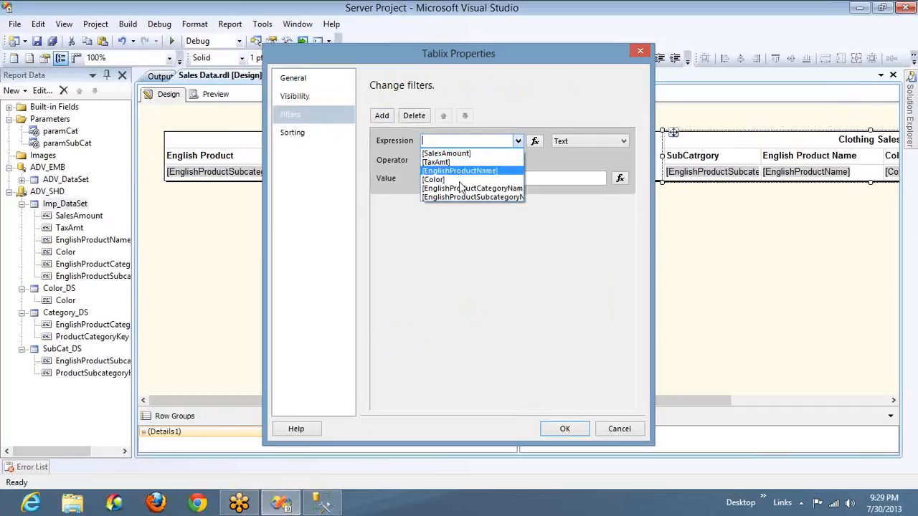
pyautogui.click(466, 188)
pyautogui.click(462, 179)
pyautogui.write('Clothing')
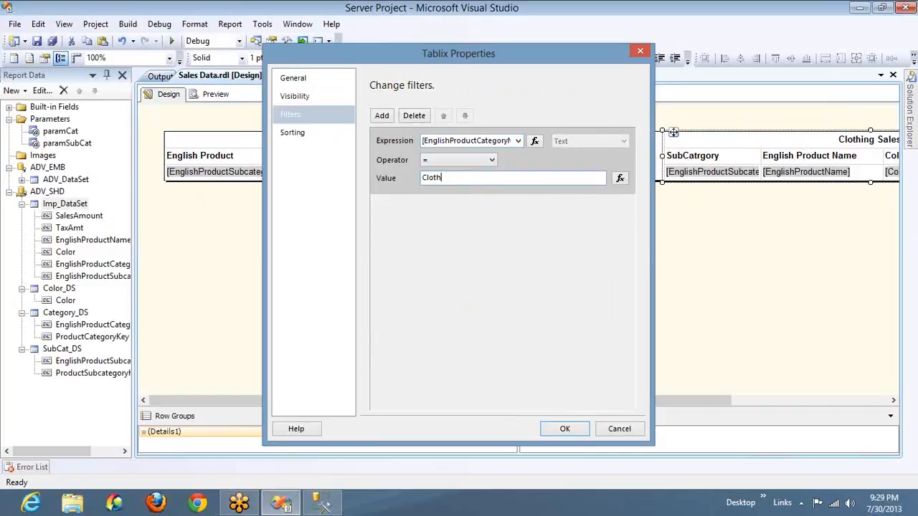
pyautogui.click(561, 430)
# Preview the filtered tables by running the report for all categories and all subcategories.
pyautogui.click(224, 96)
pyautogui.click(251, 117)
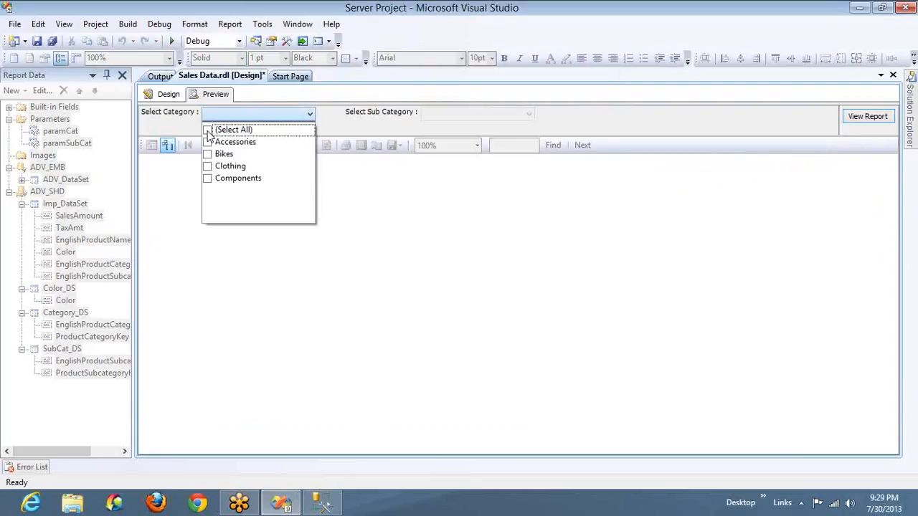
pyautogui.click(208, 131)
pyautogui.click(448, 114)
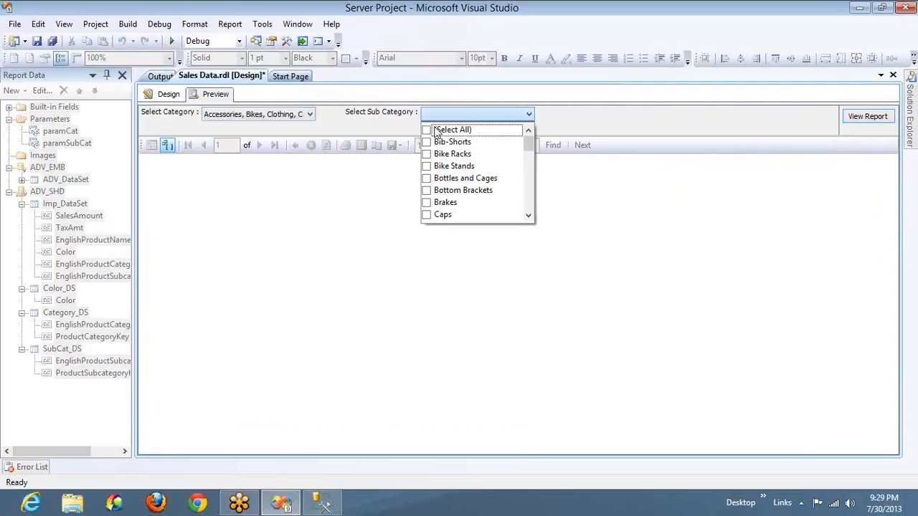
pyautogui.click(428, 130)
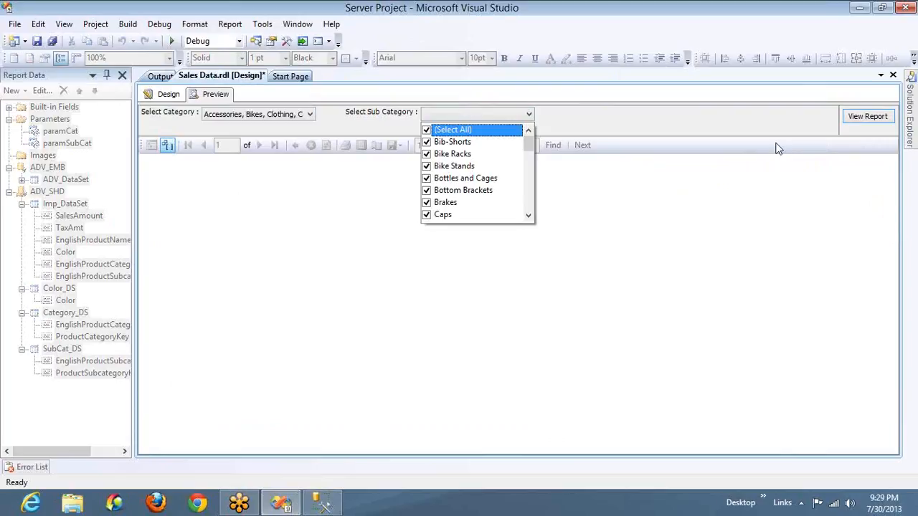
pyautogui.click(873, 116)
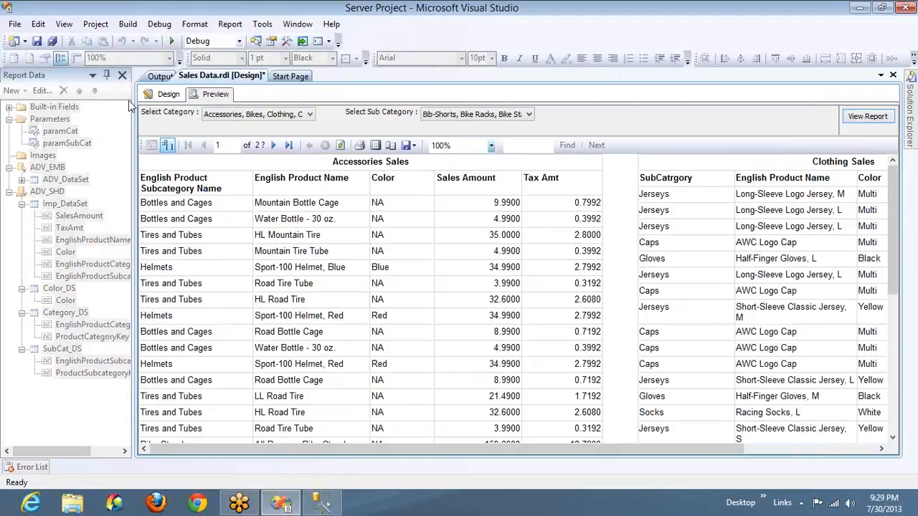
# Return to the report design and examine how the Accessories Sales and Clothing Sales tables share Imp_DataSet.
pyautogui.click(167, 95)
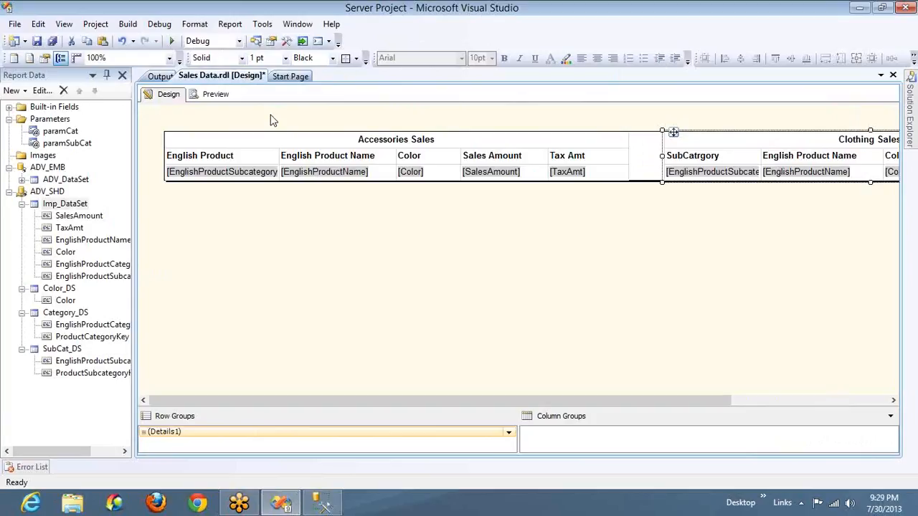
pyautogui.click(214, 156)
pyautogui.click(161, 137)
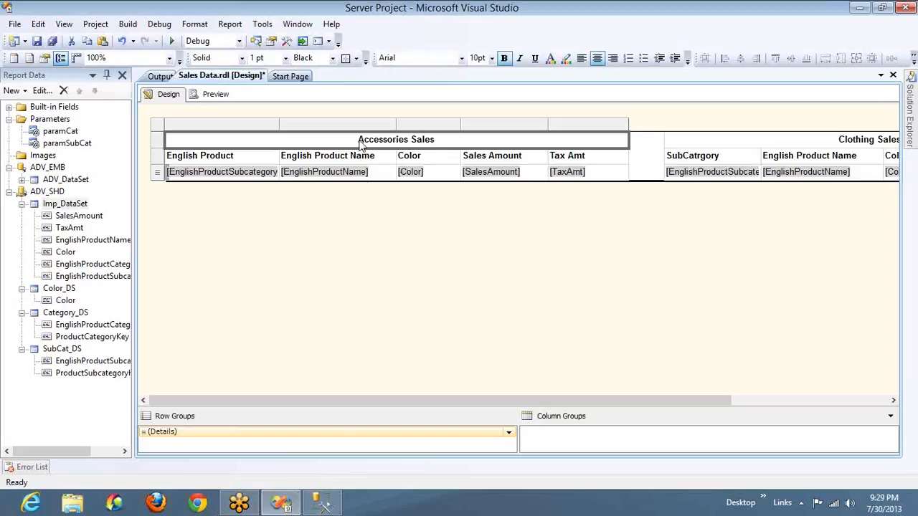
pyautogui.click(163, 132)
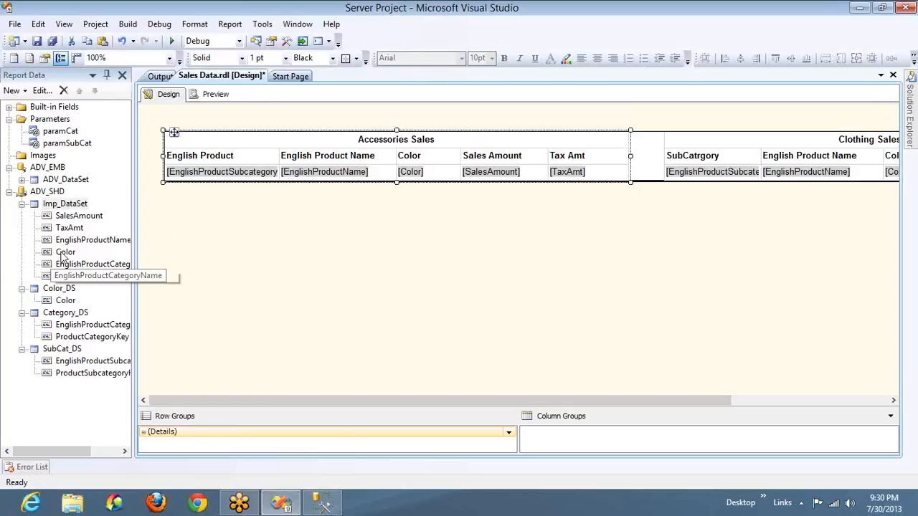
pyautogui.click(794, 158)
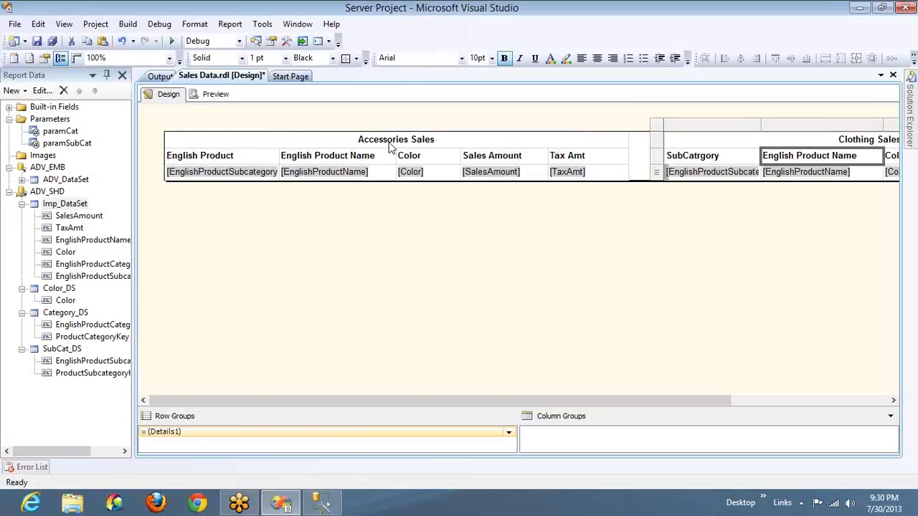
pyautogui.click(62, 206)
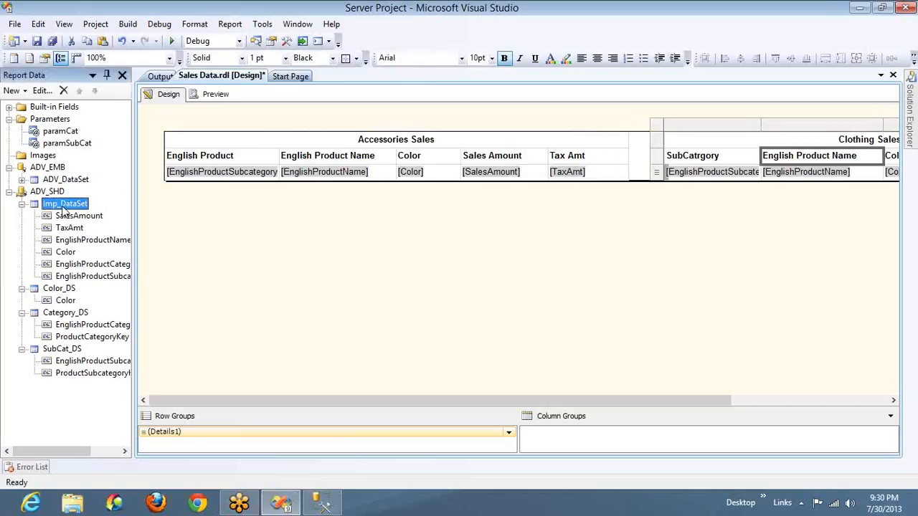
pyautogui.click(216, 140)
pyautogui.click(778, 144)
pyautogui.click(364, 217)
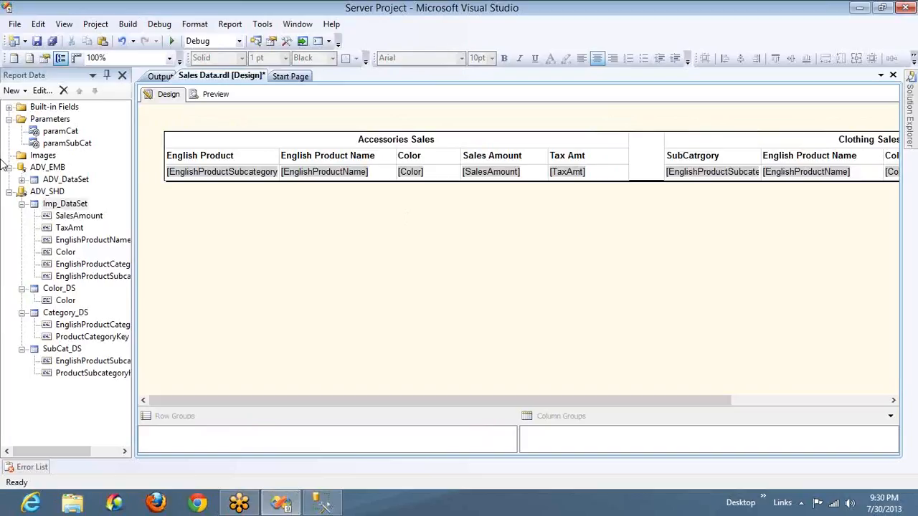
# Examine the query and filter settings of Imp_DataSet alongside the Accessories Sales and Clothing Sales tables that use it.
pyautogui.doubleClick(71, 205)
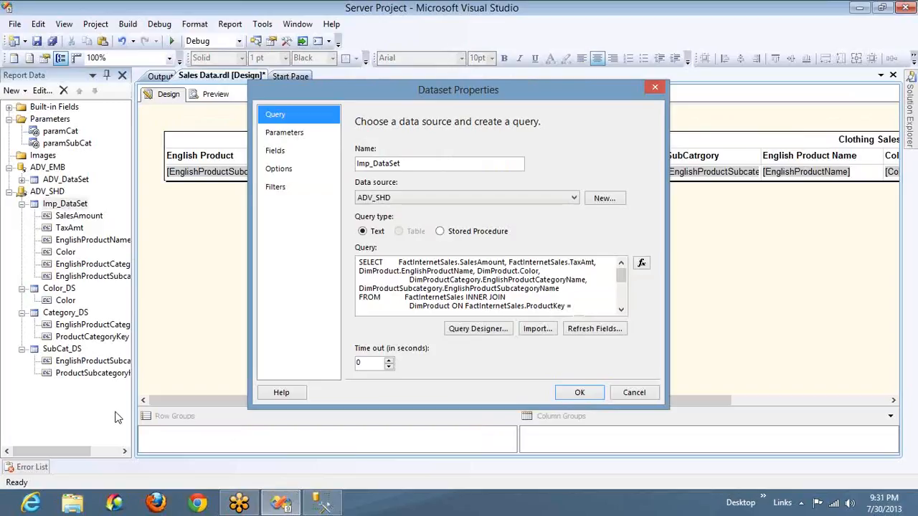
pyautogui.click(276, 189)
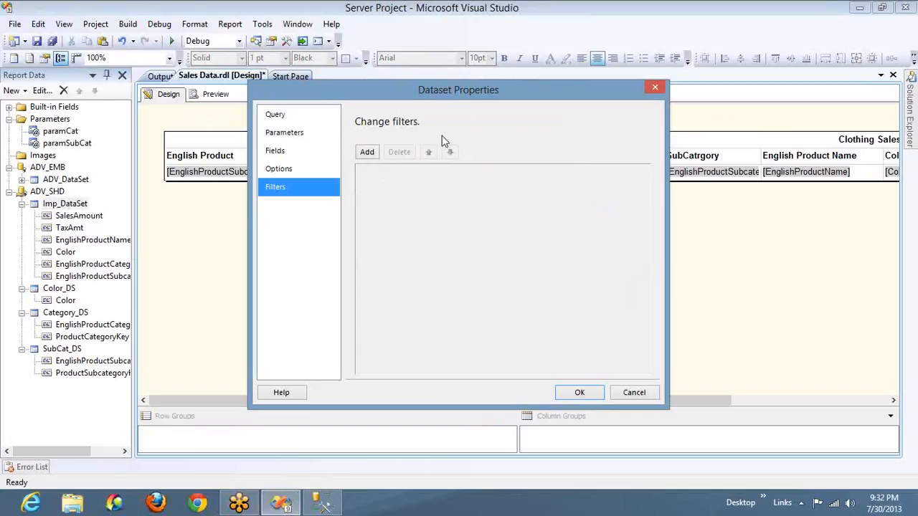
pyautogui.click(910, 38)
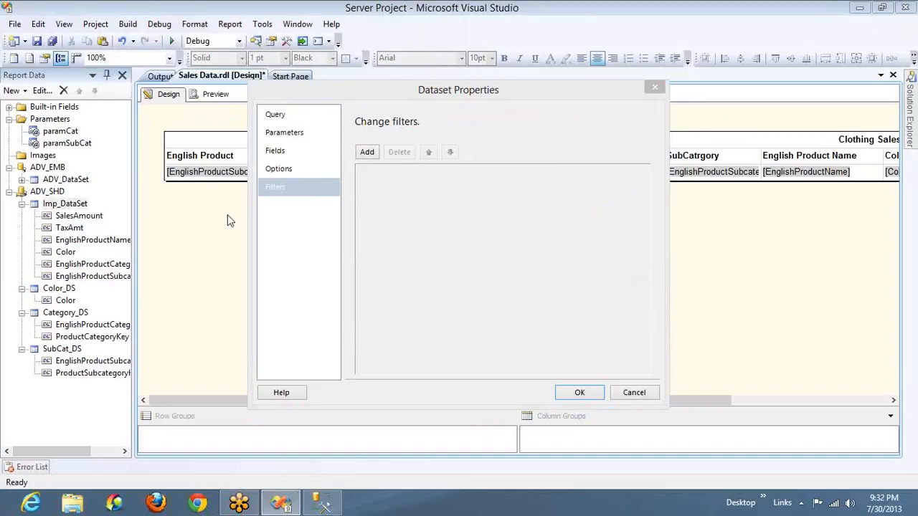
pyautogui.click(211, 162)
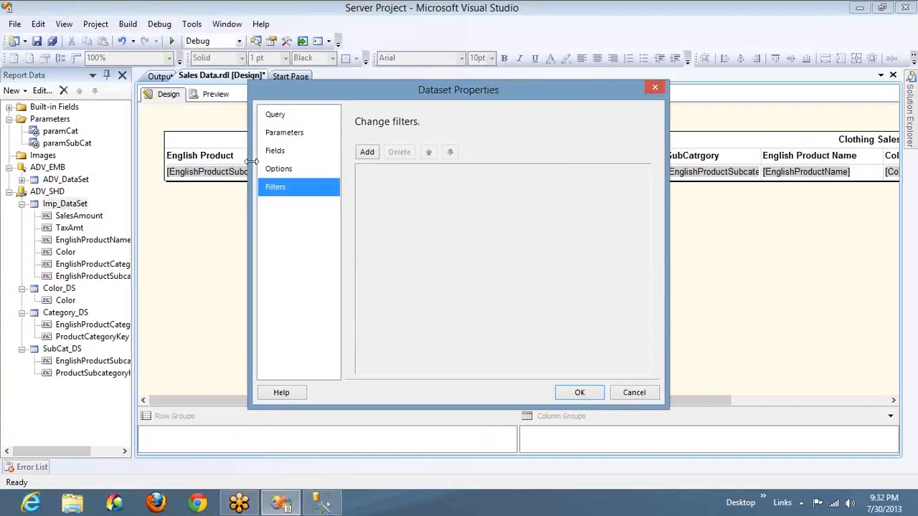
pyautogui.click(632, 393)
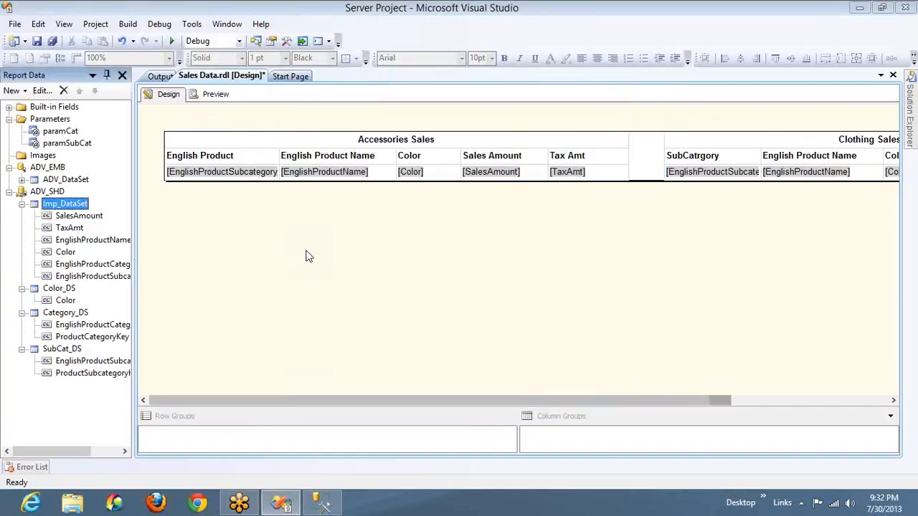
pyautogui.click(247, 171)
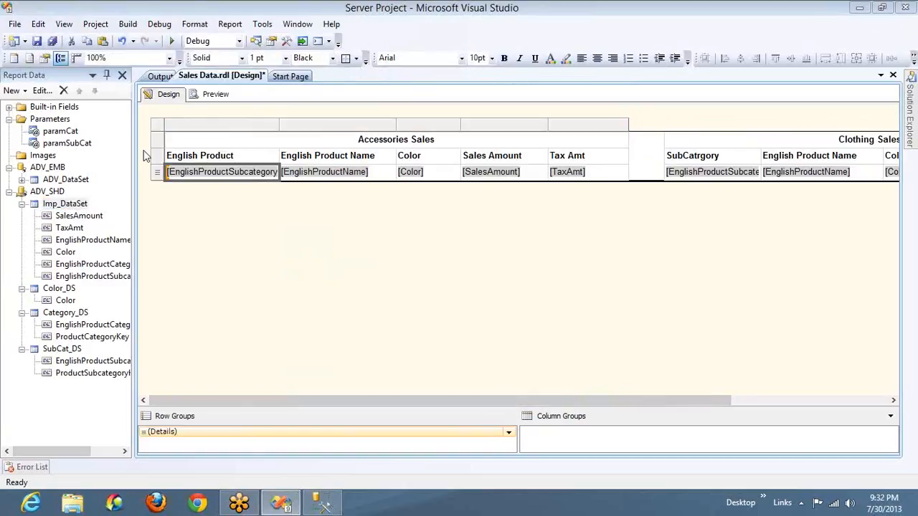
pyautogui.click(680, 155)
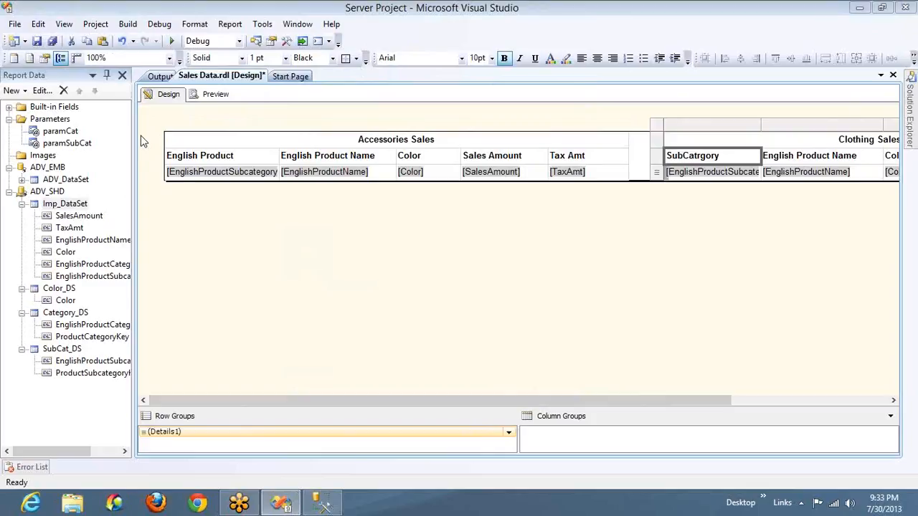
pyautogui.click(177, 142)
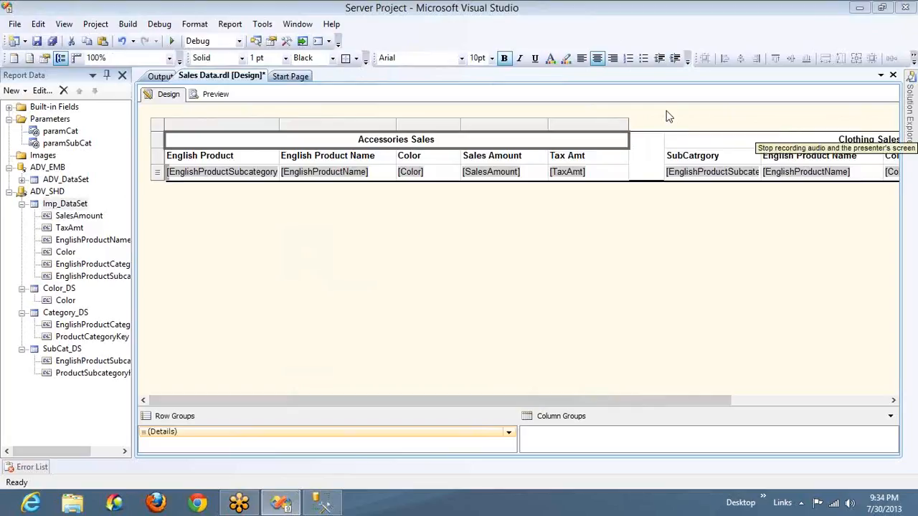
# View the value expression of the EnglishProductName cell in the Accessories Sales table and close it without changes.
pyautogui.rightClick(380, 177)
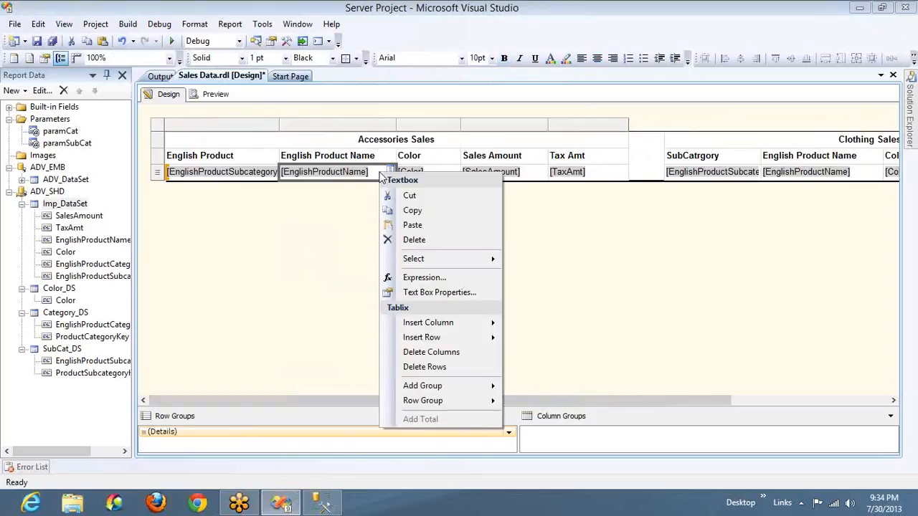
pyautogui.click(423, 288)
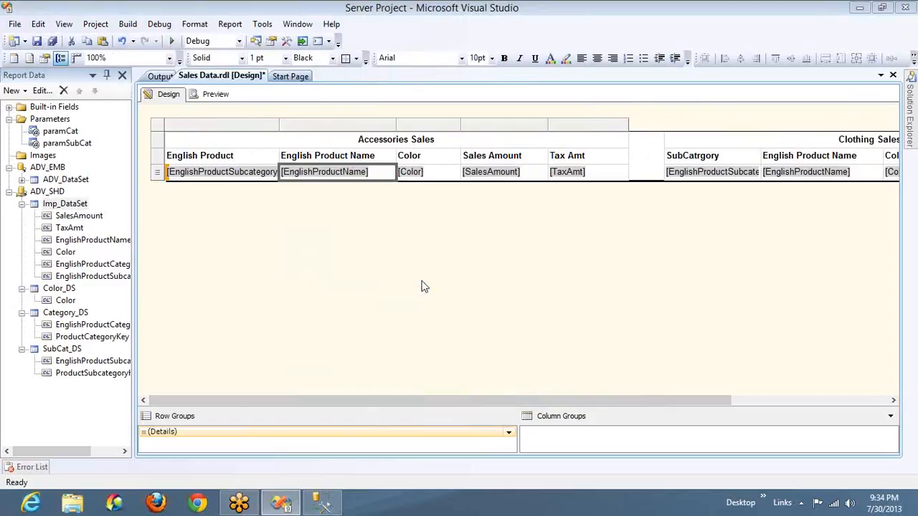
pyautogui.rightClick(543, 20)
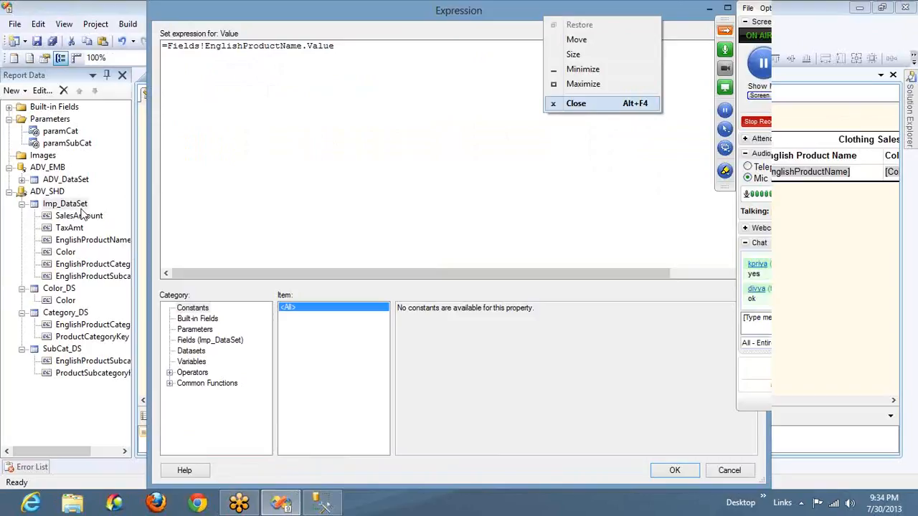
pyautogui.press('Escape')
# Review where expressions can be set in Imp_DataSet's parameters, filters and calculated fields, discarding the blank filter and field entries.
pyautogui.doubleClick(80, 206)
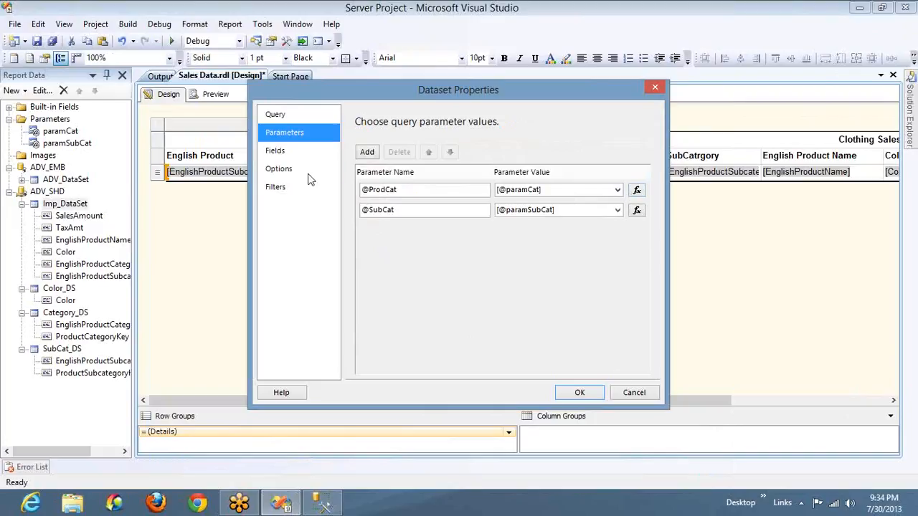
pyautogui.click(294, 188)
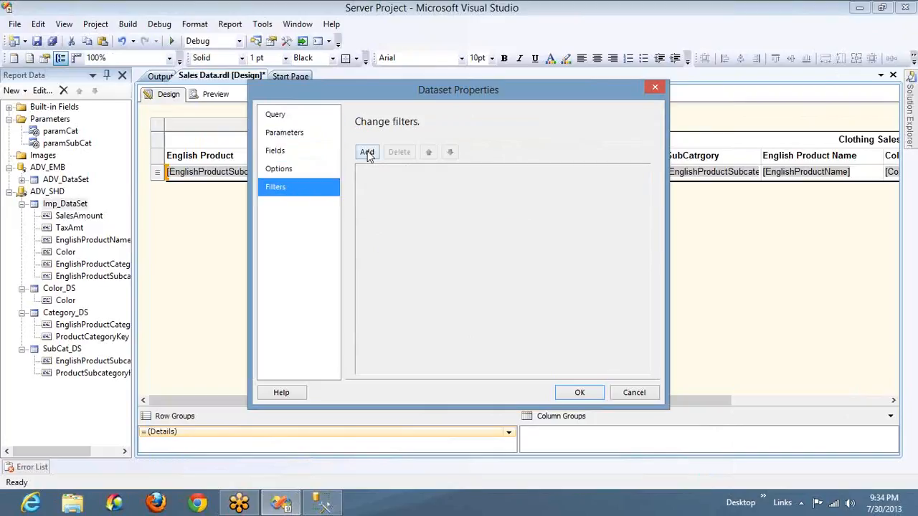
pyautogui.click(366, 152)
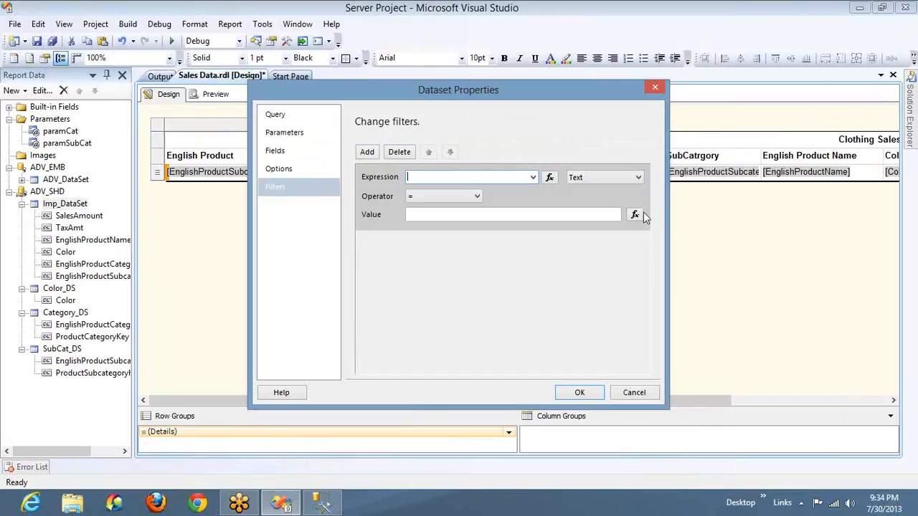
pyautogui.click(295, 154)
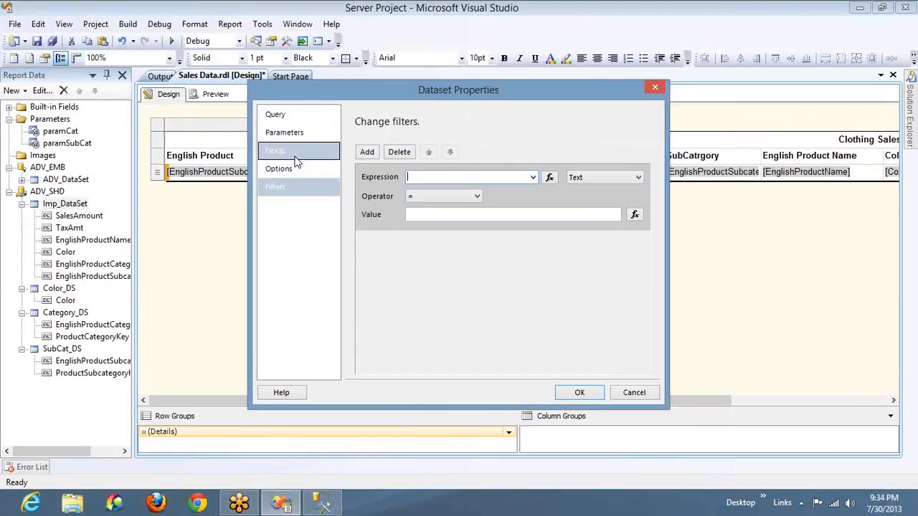
pyautogui.click(380, 156)
pyautogui.click(391, 169)
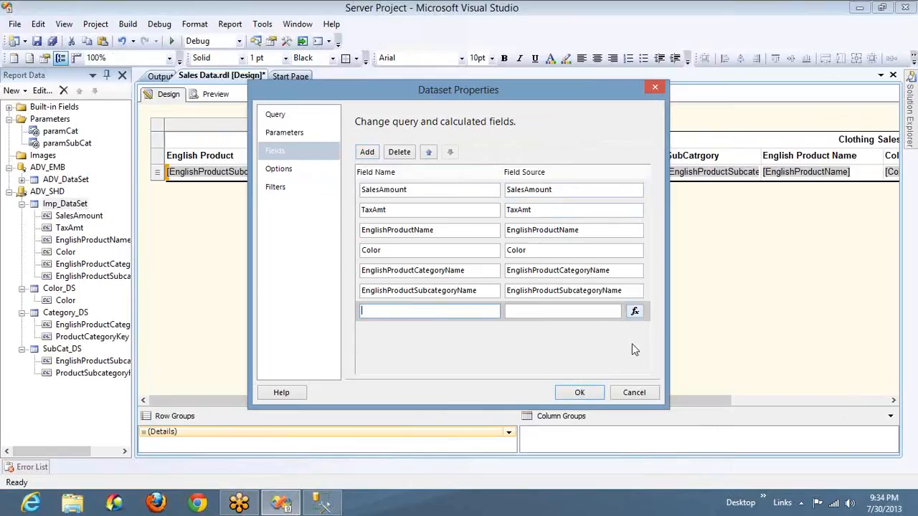
pyautogui.click(633, 392)
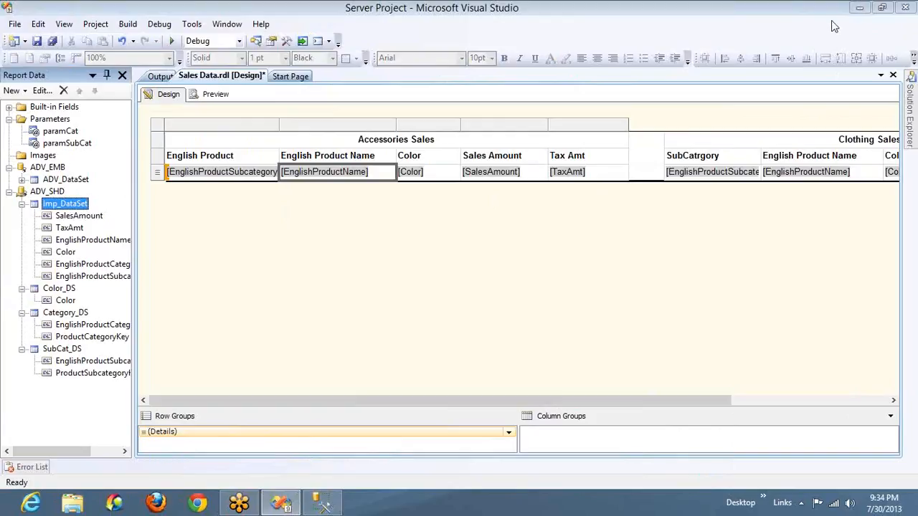
# Set the background color of the Accessories Sales table's column header row to Silver.
pyautogui.click(746, 31)
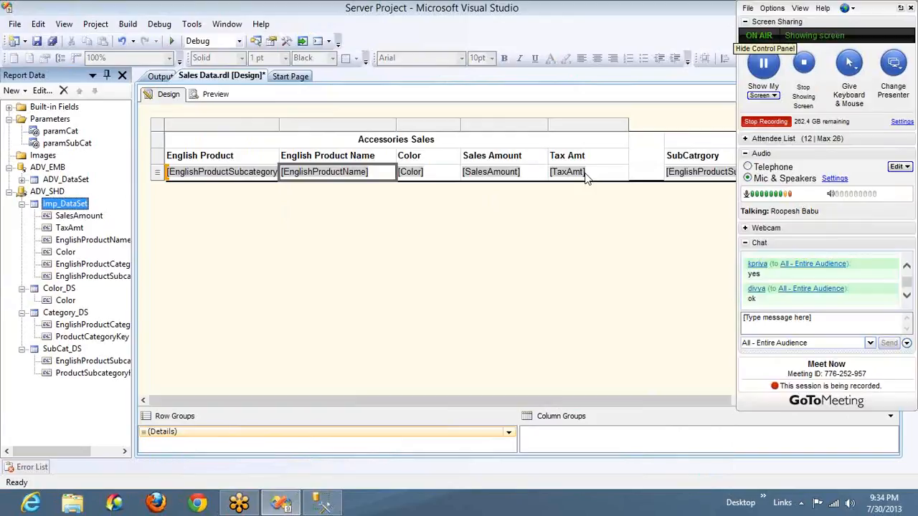
pyautogui.click(601, 161)
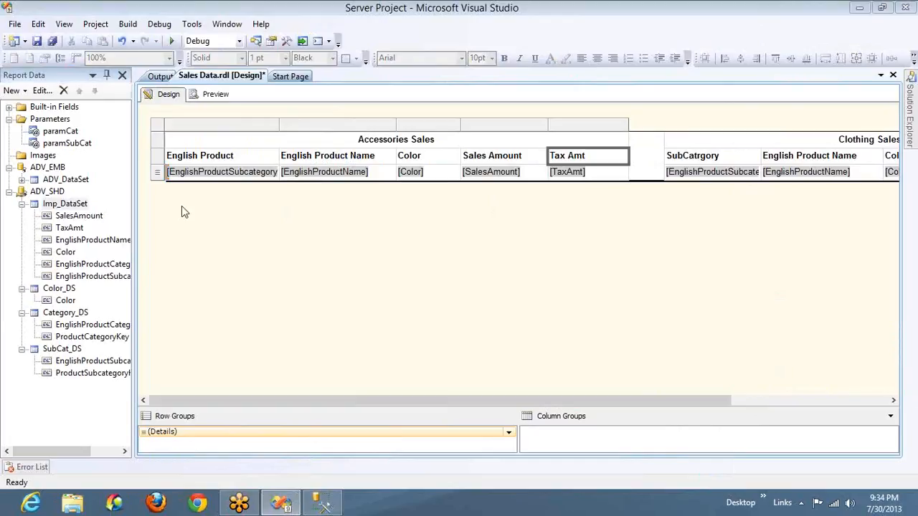
pyautogui.keyDown('shift'); pyautogui.click(244, 159); pyautogui.keyUp('shift')
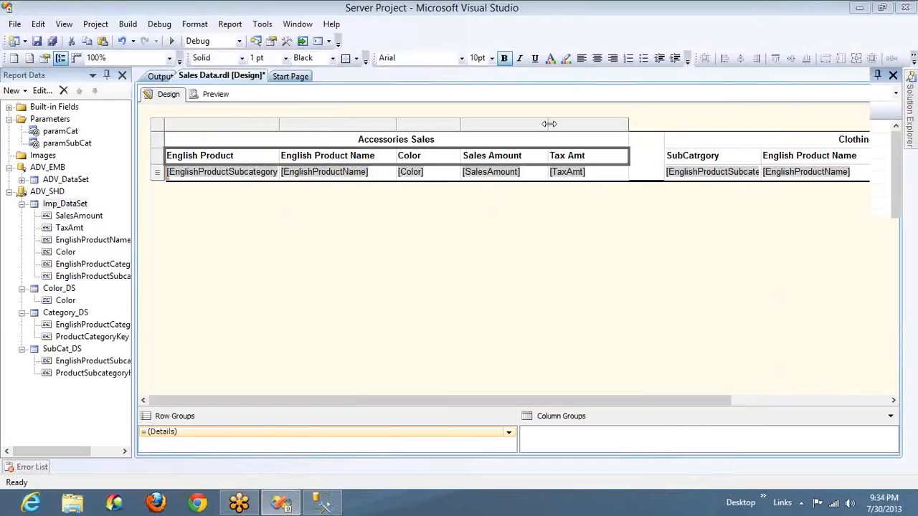
pyautogui.press('F4')
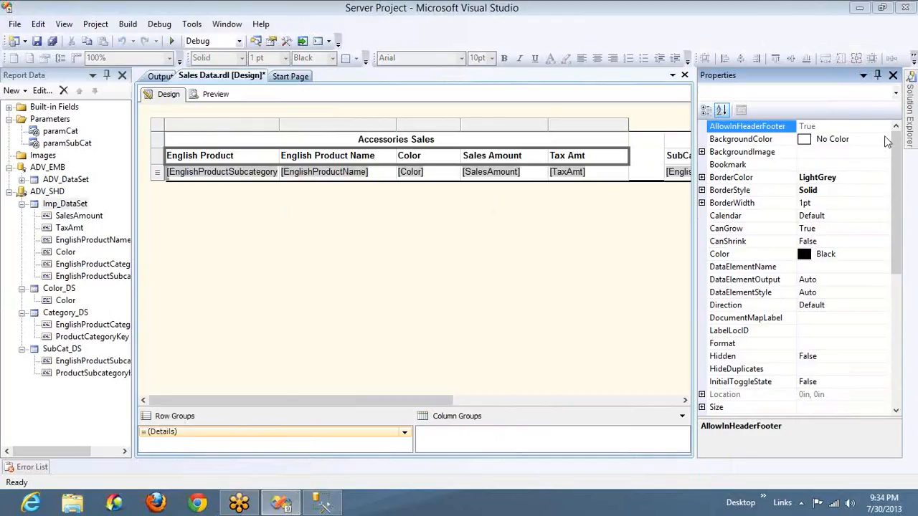
pyautogui.click(885, 139)
pyautogui.click(885, 140)
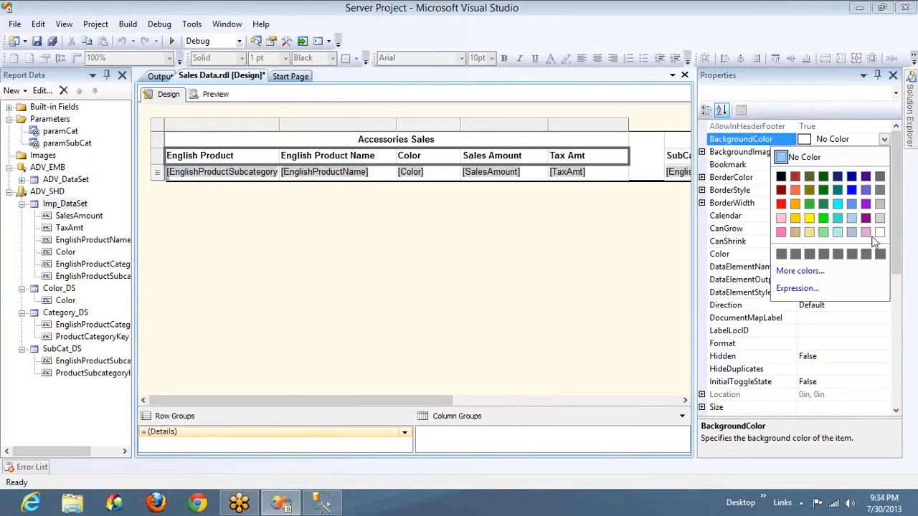
pyautogui.click(882, 216)
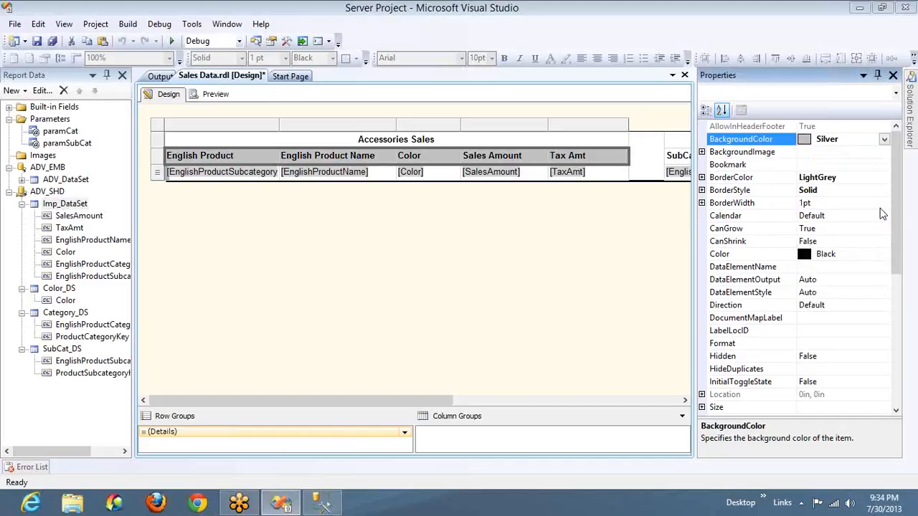
# View the expression behind the header row's background color and close it without changes.
pyautogui.click(885, 139)
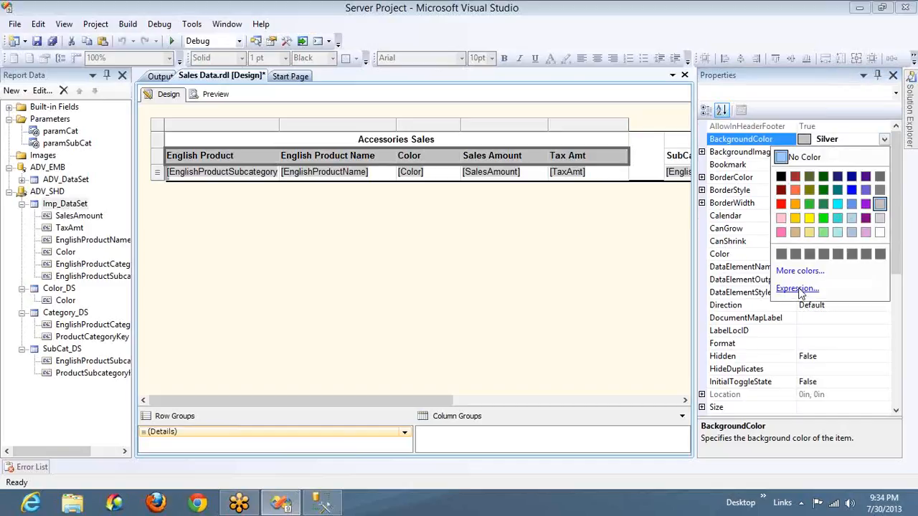
pyautogui.click(797, 290)
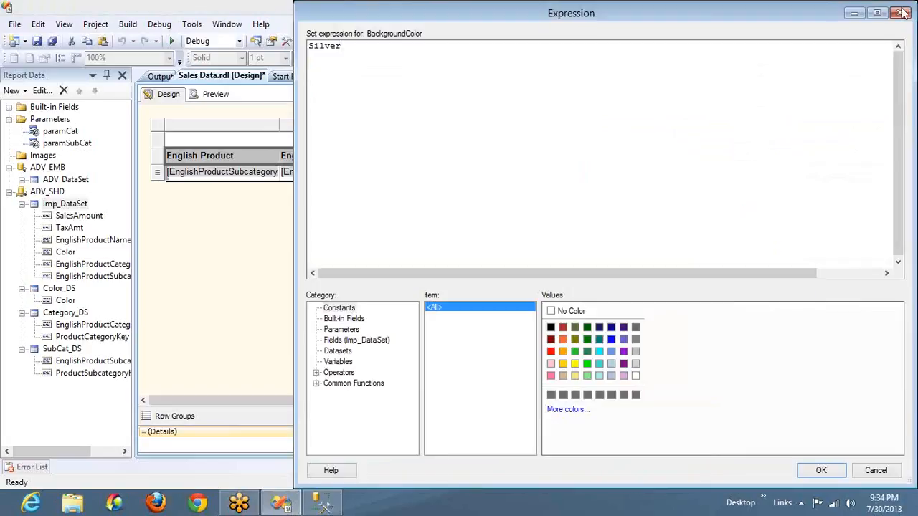
pyautogui.press('Escape')
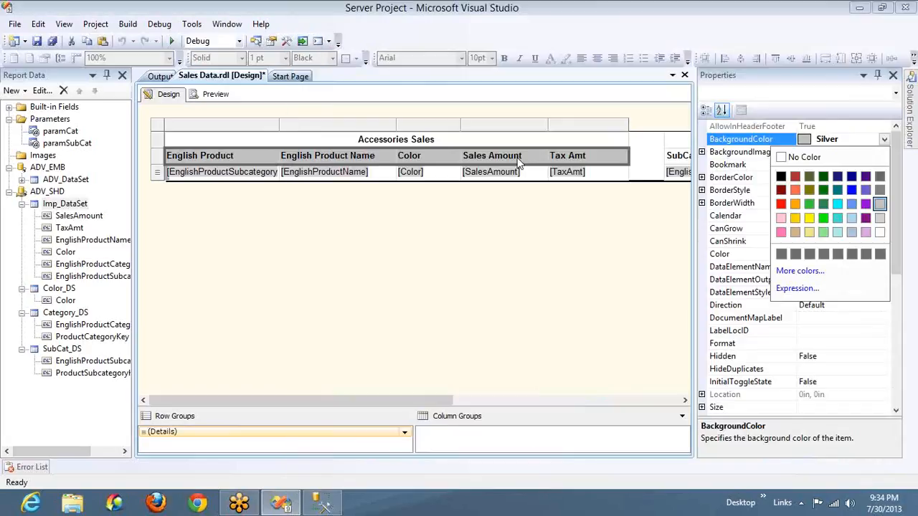
pyautogui.click(738, 225)
# Set the default border style of the Accessories Sales column header row to Dotted.
pyautogui.click(702, 190)
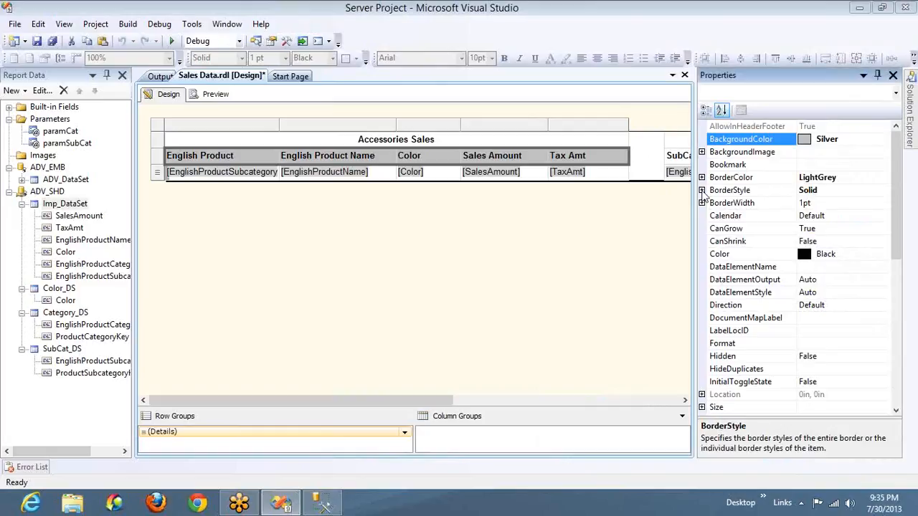
pyautogui.click(886, 205)
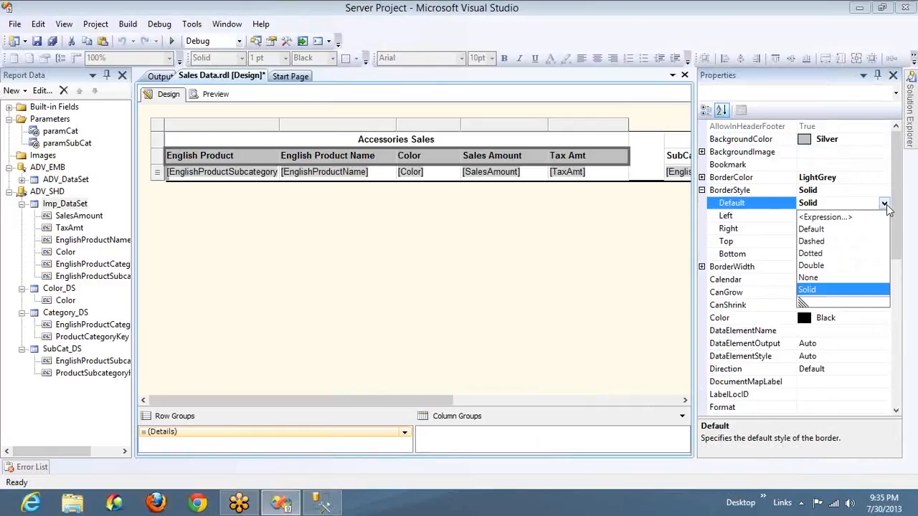
pyautogui.click(817, 253)
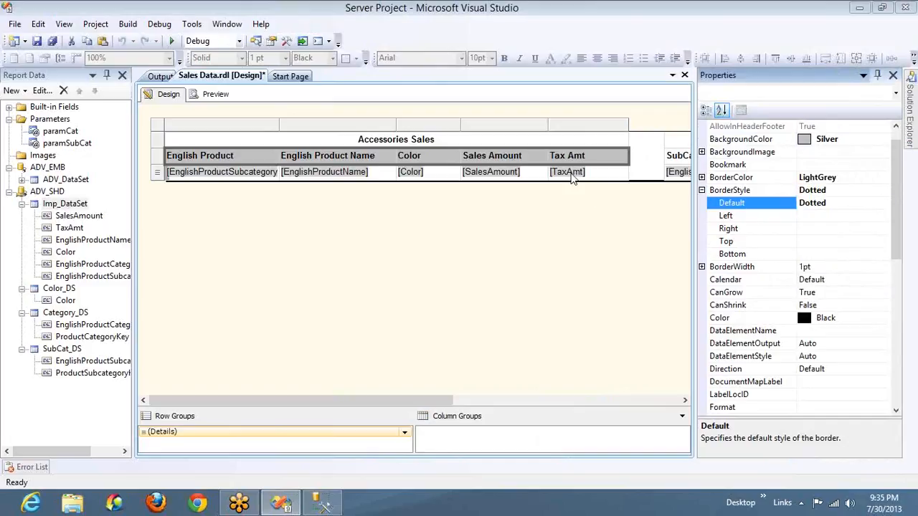
# Set the report's border width to 5pt and its default border style to Dotted.
pyautogui.click(640, 169)
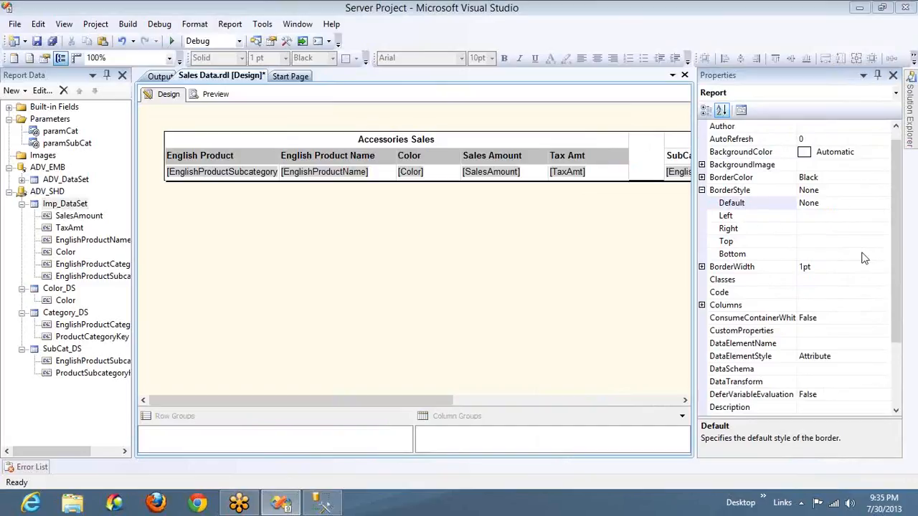
pyautogui.click(829, 268)
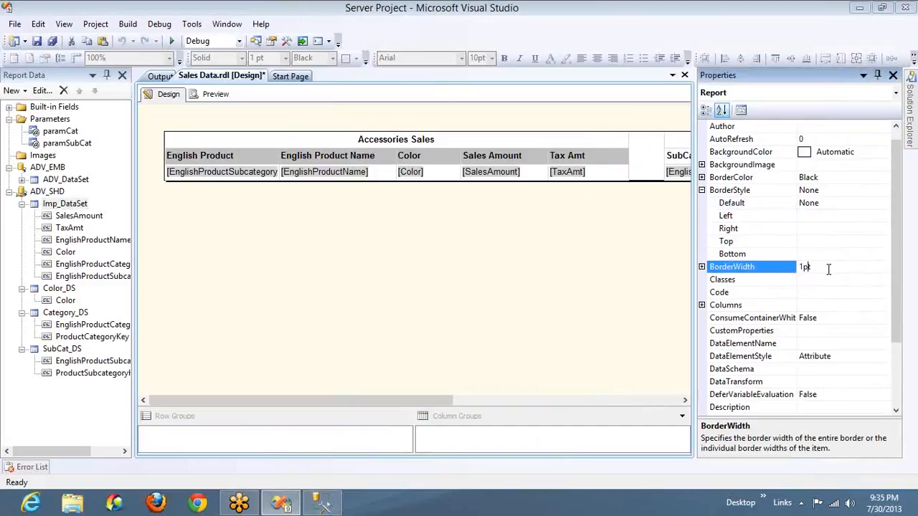
pyautogui.write('5pt')
pyautogui.press('Return')
pyautogui.click(887, 203)
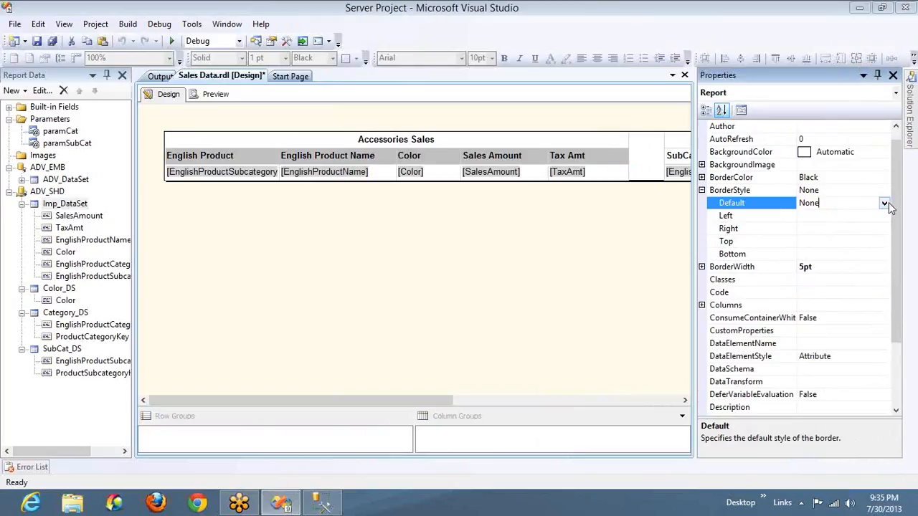
pyautogui.click(887, 203)
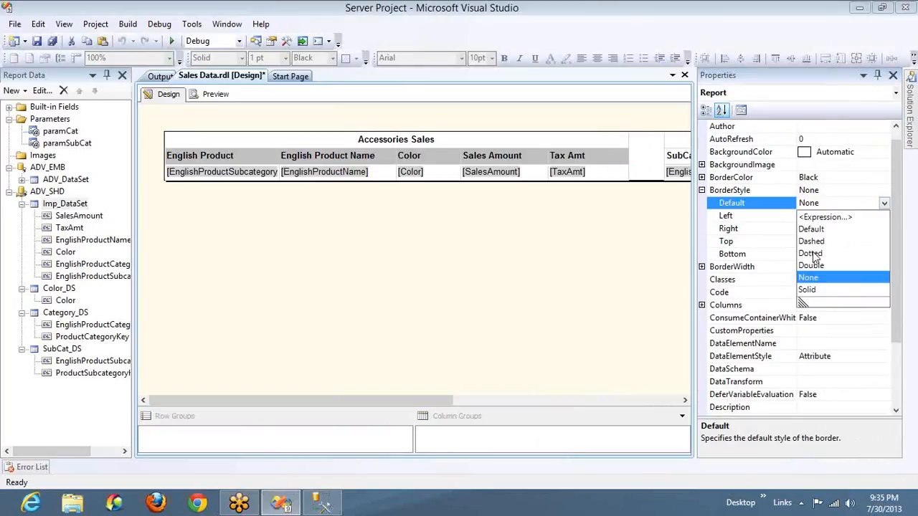
pyautogui.click(815, 255)
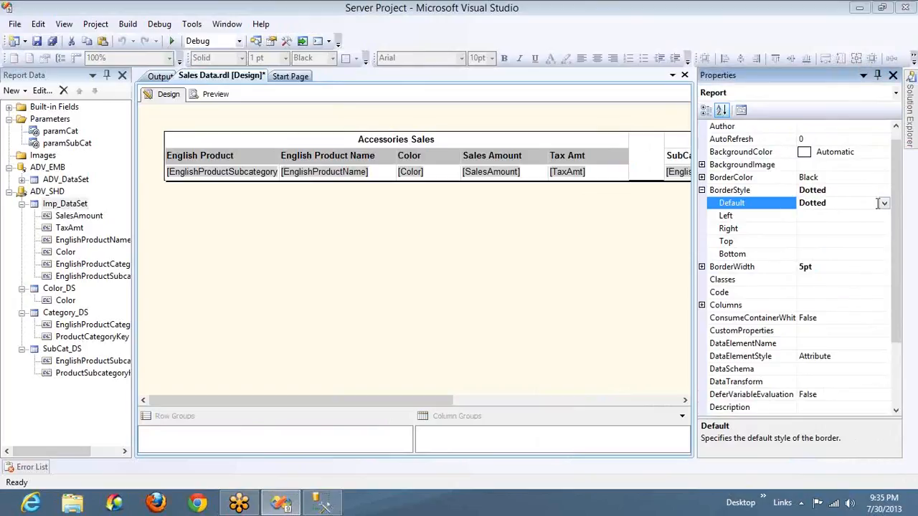
pyautogui.rightClick(867, 228)
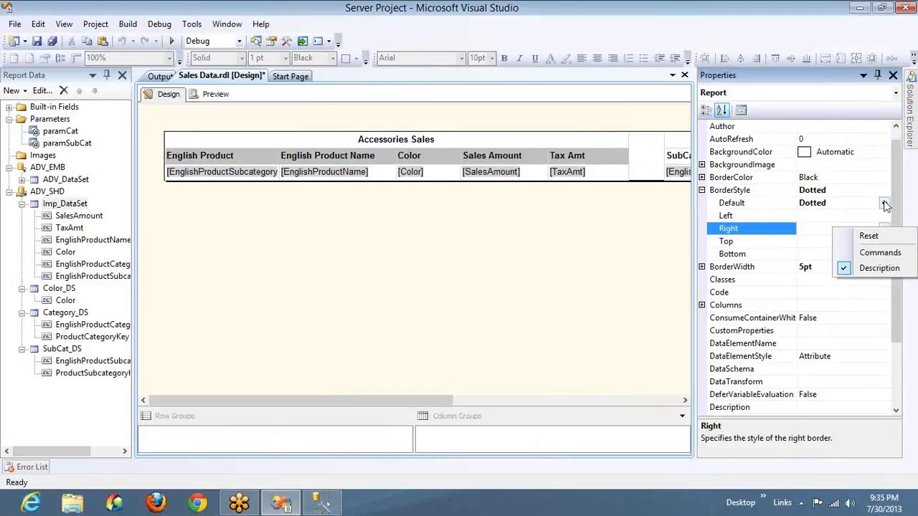
# Review the style options offered for the report's default border.
pyautogui.click(885, 203)
pyautogui.rightClick(871, 203)
pyautogui.click(839, 192)
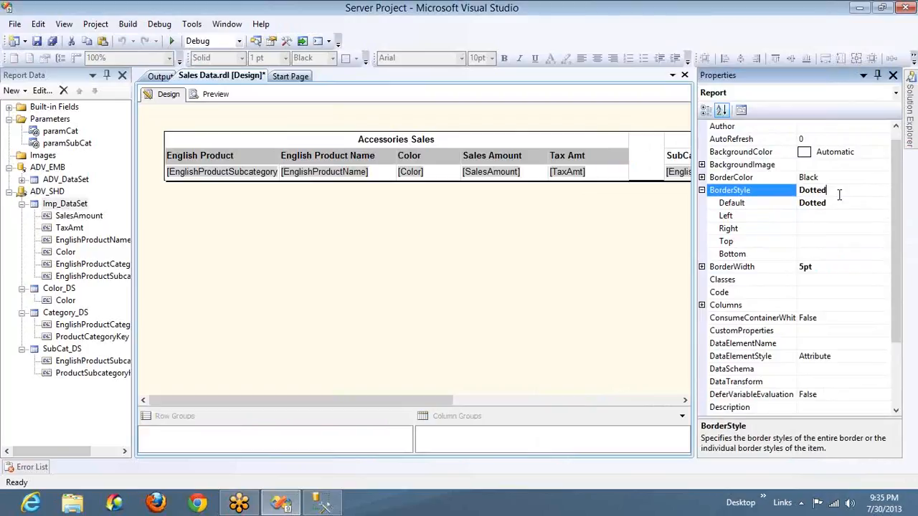
pyautogui.click(885, 203)
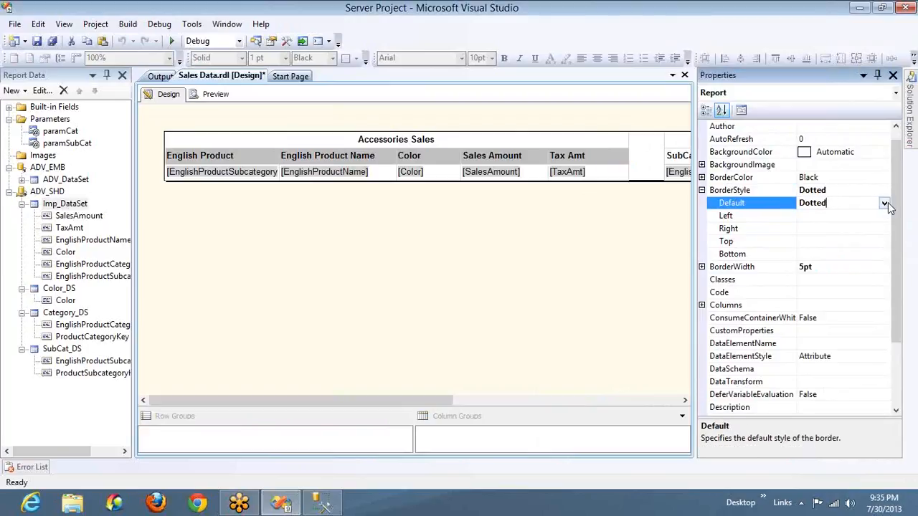
pyautogui.click(885, 204)
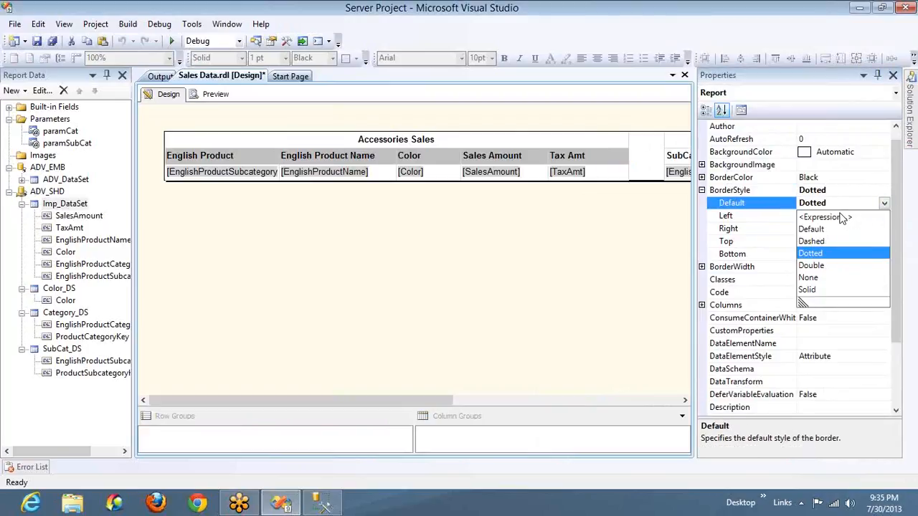
pyautogui.click(782, 217)
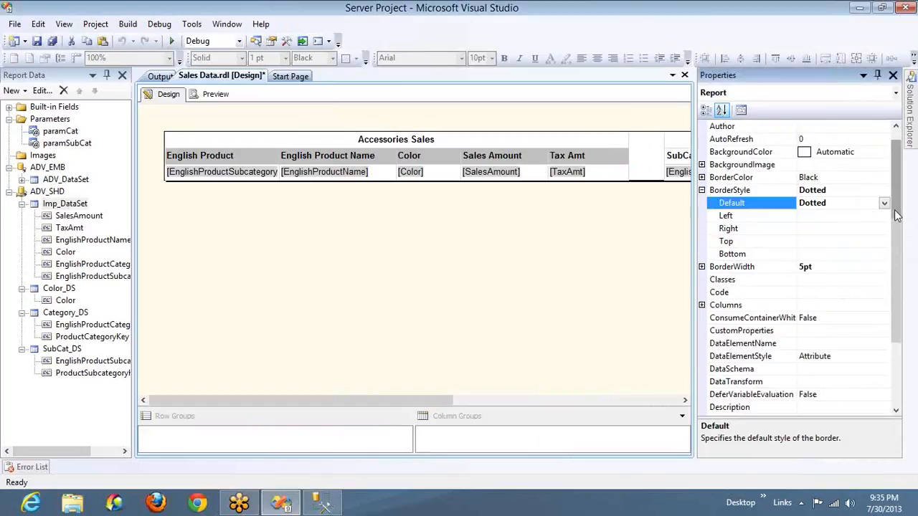
# Set the report's left, right, top and bottom border styles to Dotted.
pyautogui.click(884, 216)
pyautogui.click(884, 216)
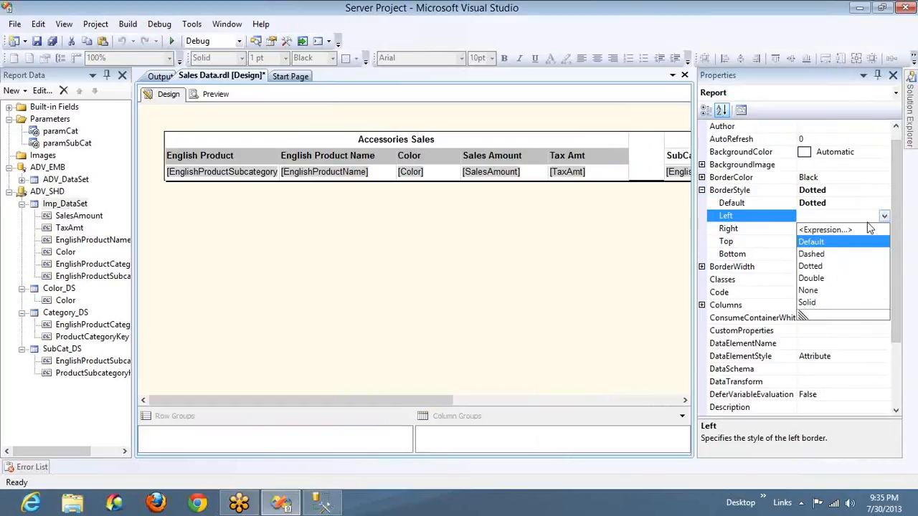
pyautogui.click(812, 266)
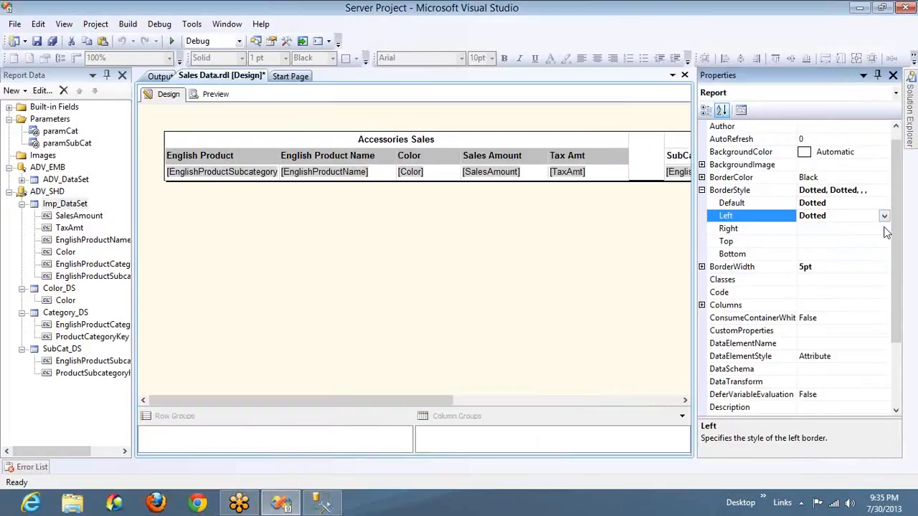
pyautogui.click(884, 229)
pyautogui.click(884, 229)
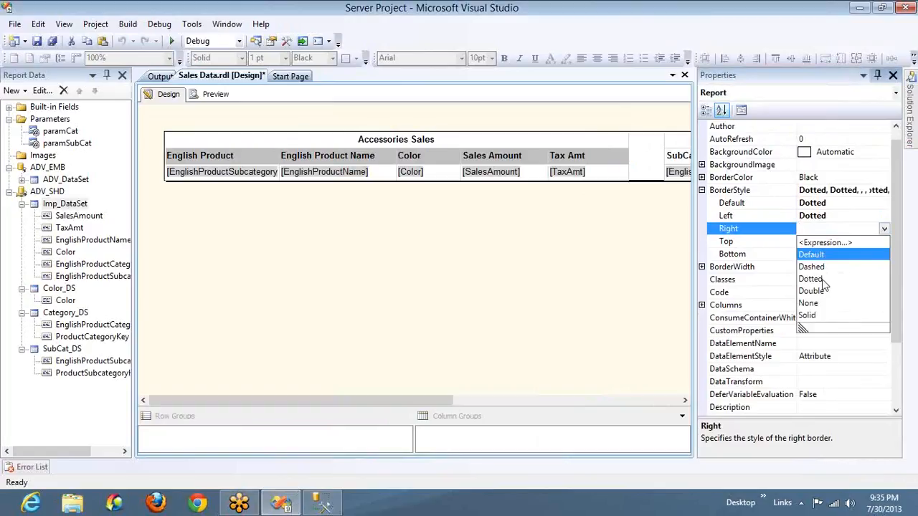
pyautogui.click(824, 279)
pyautogui.click(884, 242)
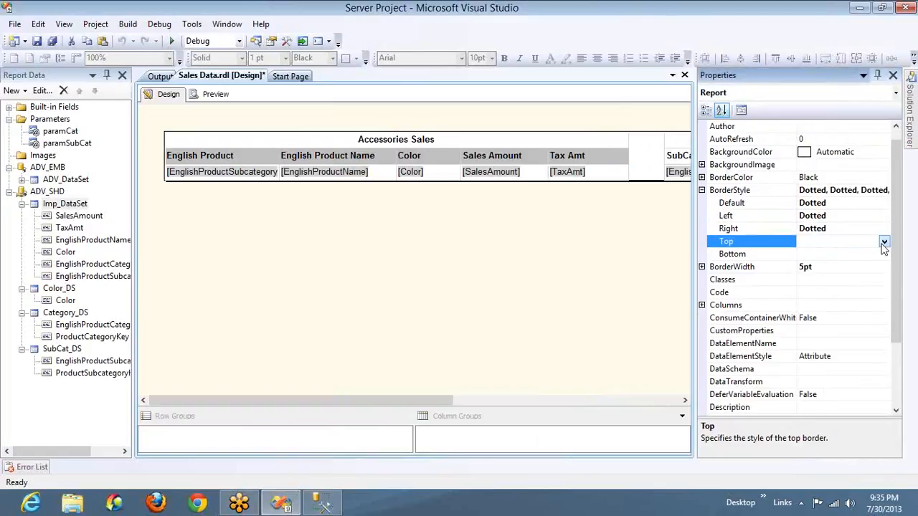
pyautogui.click(885, 242)
pyautogui.click(811, 292)
pyautogui.click(885, 254)
pyautogui.click(884, 254)
pyautogui.click(822, 304)
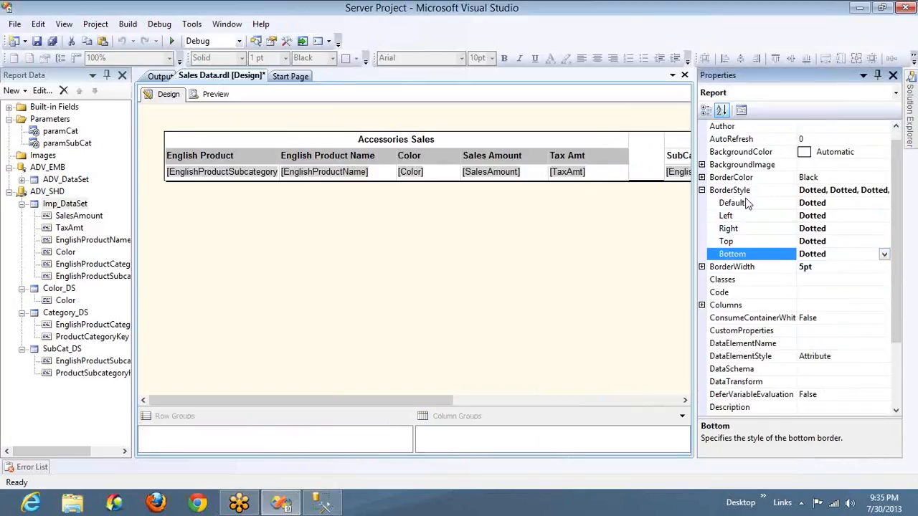
# Copy the report's default border color, Black, to its left, right, top and bottom borders.
pyautogui.click(703, 177)
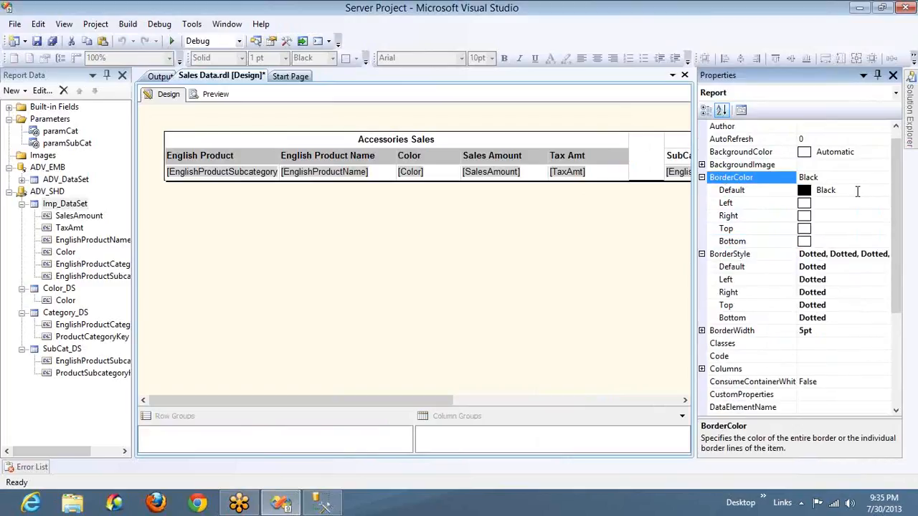
pyautogui.click(857, 191)
pyautogui.click(857, 191)
pyautogui.hotkey('ctrl', 'c')
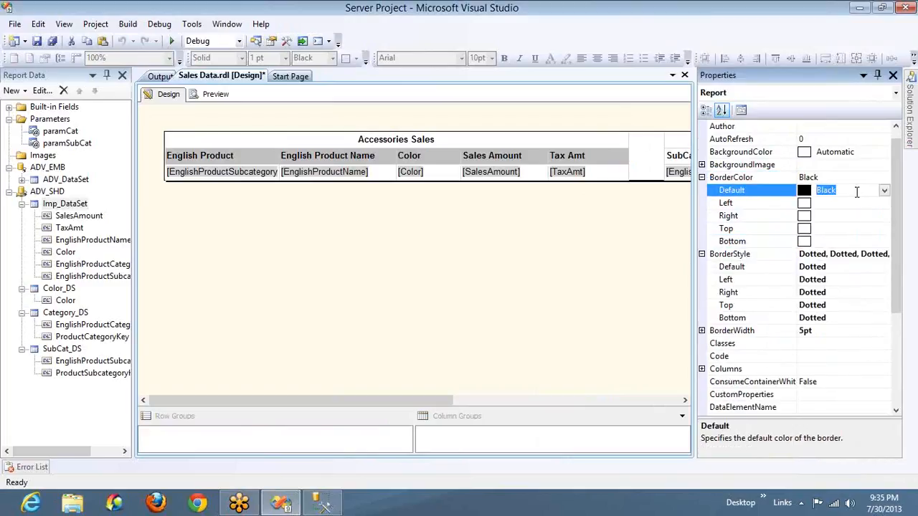
pyautogui.click(853, 204)
pyautogui.hotkey('ctrl', 'v')
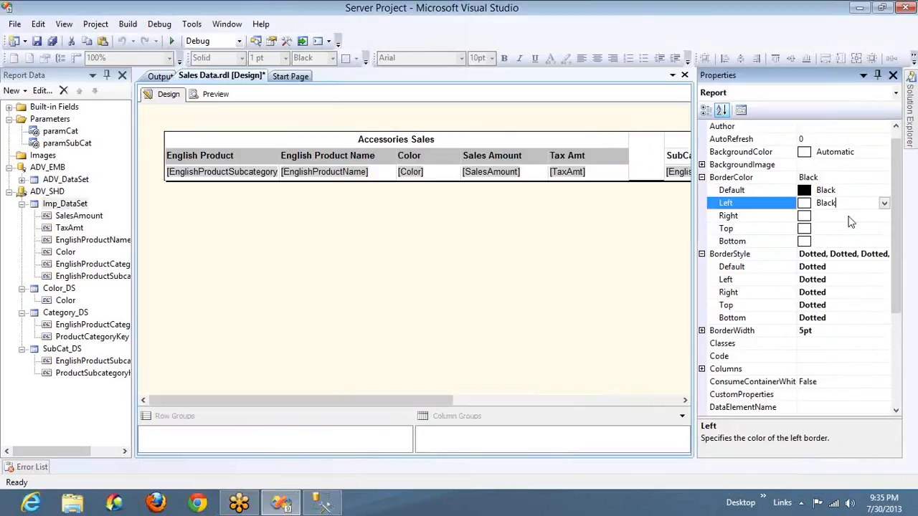
pyautogui.click(847, 216)
pyautogui.hotkey('ctrl', 'v')
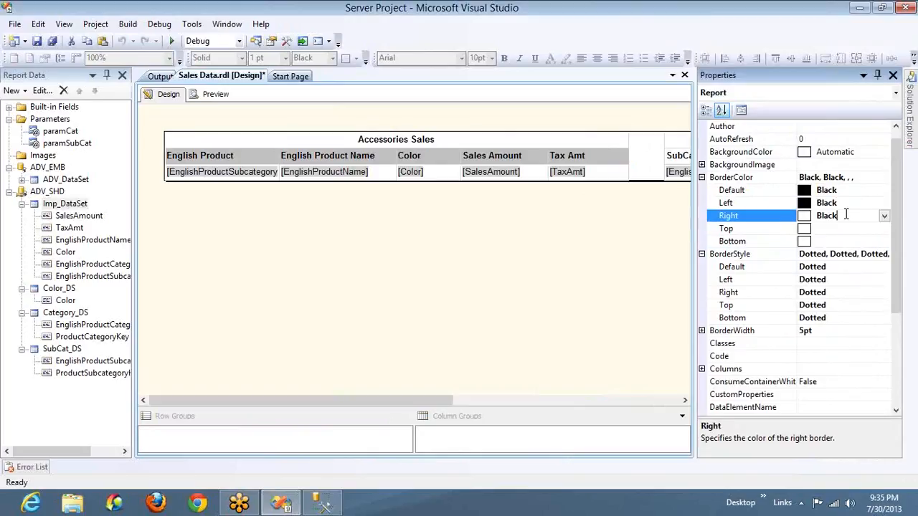
pyautogui.click(839, 229)
pyautogui.hotkey('ctrl', 'v')
pyautogui.click(832, 241)
pyautogui.hotkey('ctrl', 'v')
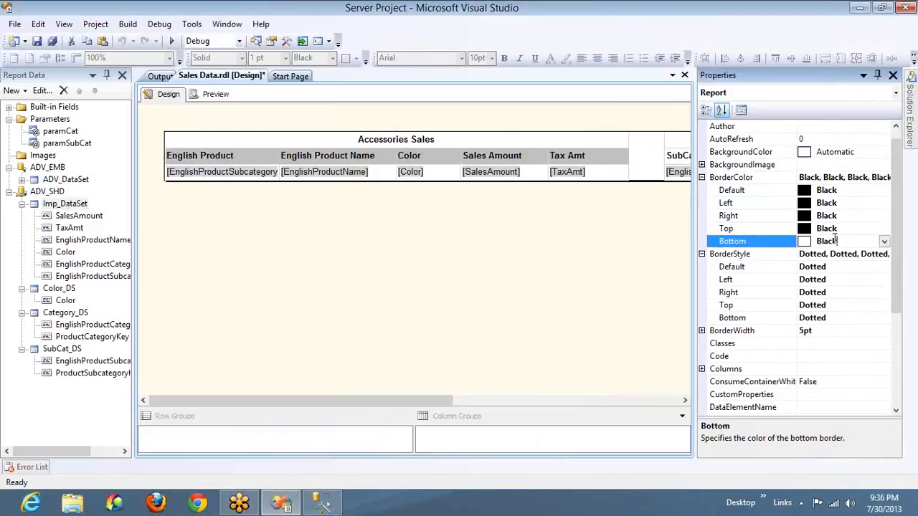
pyautogui.click(846, 278)
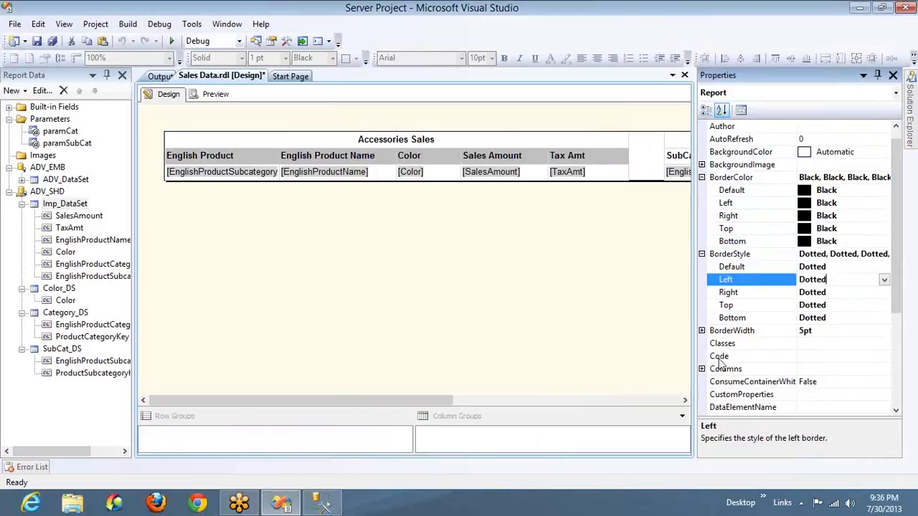
# Preview the Sales Data report with all categories and all subcategories selected.
pyautogui.click(215, 93)
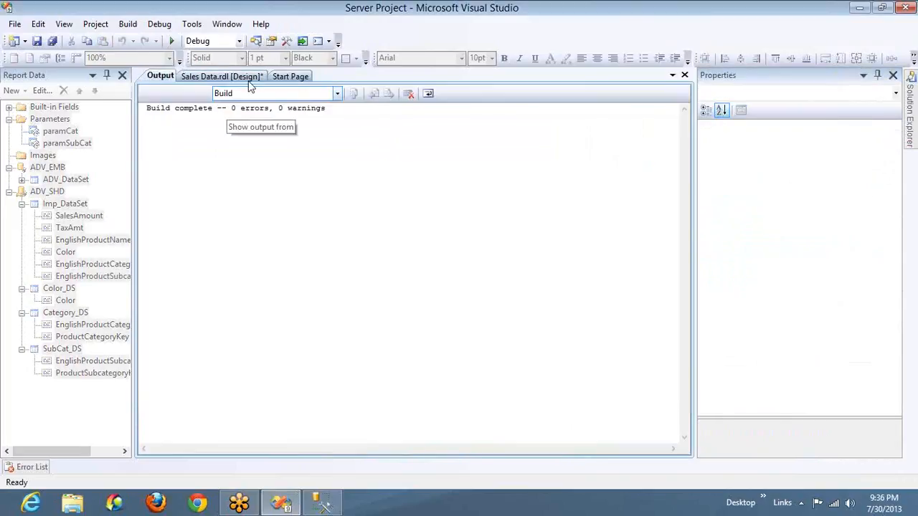
pyautogui.click(242, 81)
pyautogui.click(244, 113)
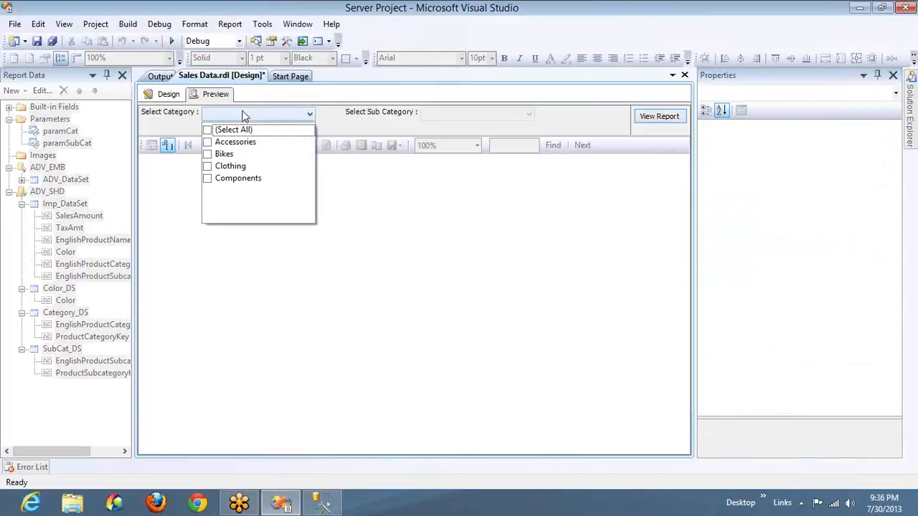
pyautogui.click(208, 129)
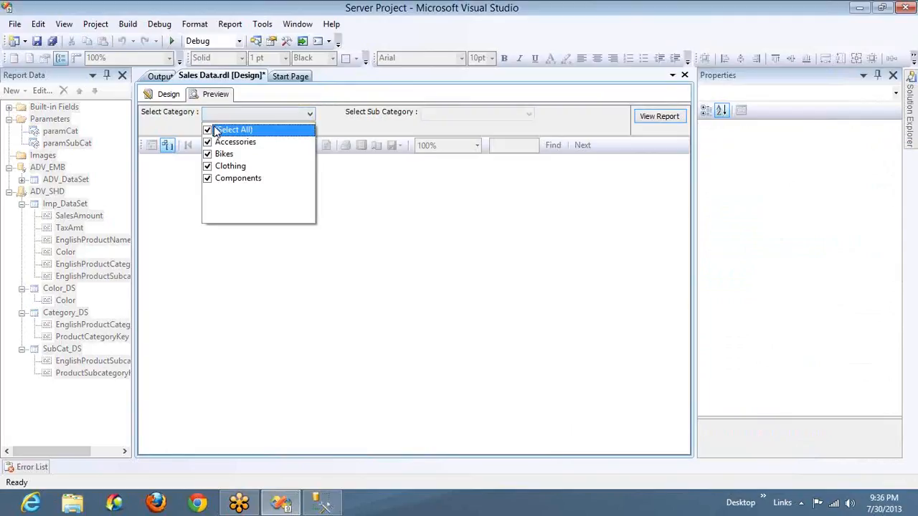
pyautogui.click(453, 118)
pyautogui.click(453, 119)
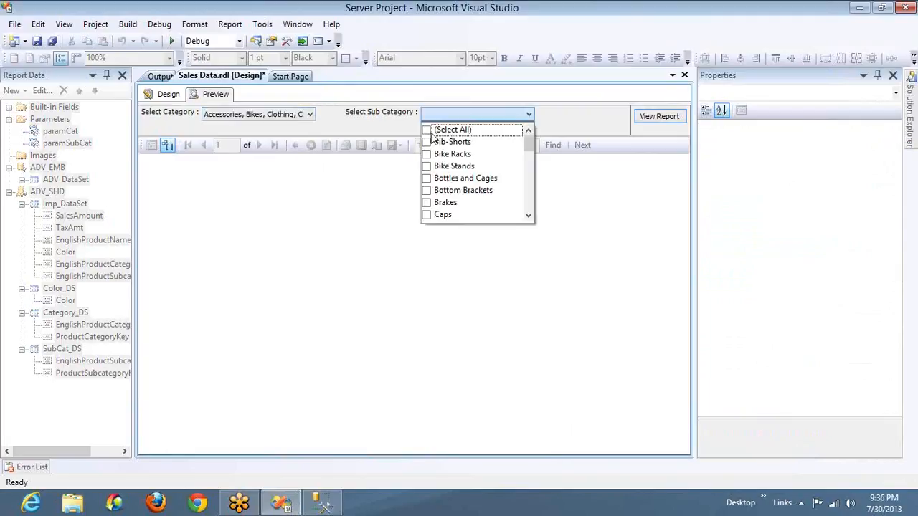
pyautogui.click(429, 131)
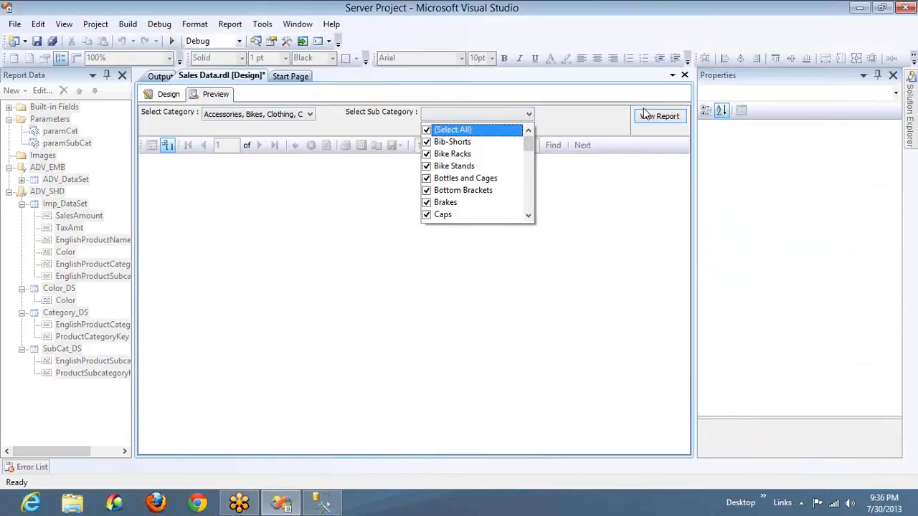
pyautogui.click(646, 117)
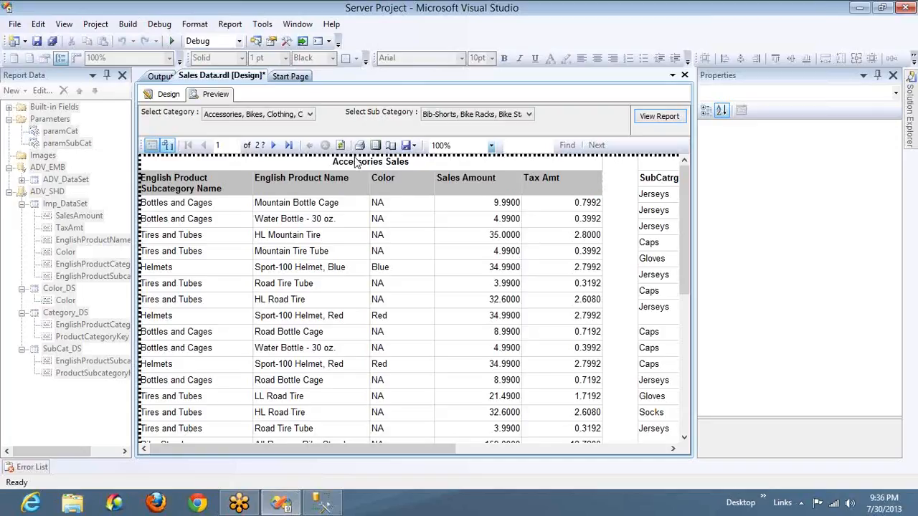
# Return to the report design and check the report's background color choices, including Expression, and its remaining properties.
pyautogui.click(170, 91)
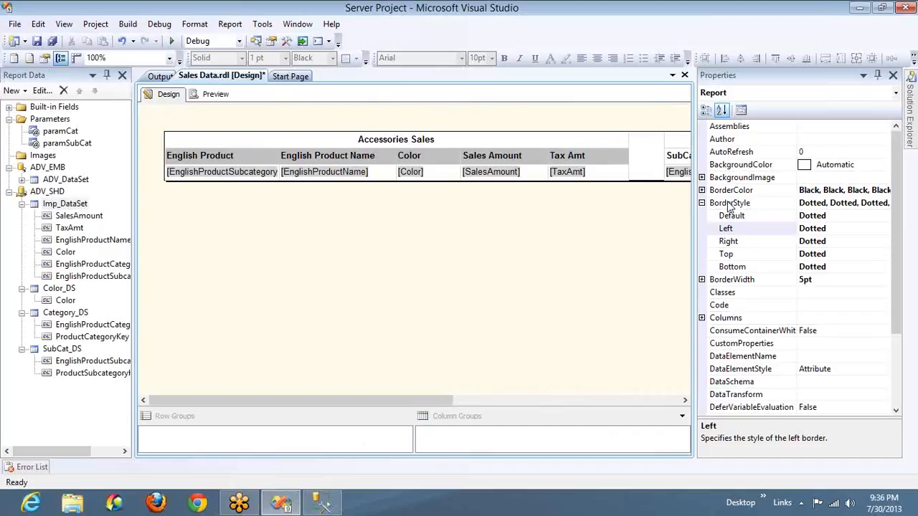
pyautogui.click(866, 165)
pyautogui.click(885, 165)
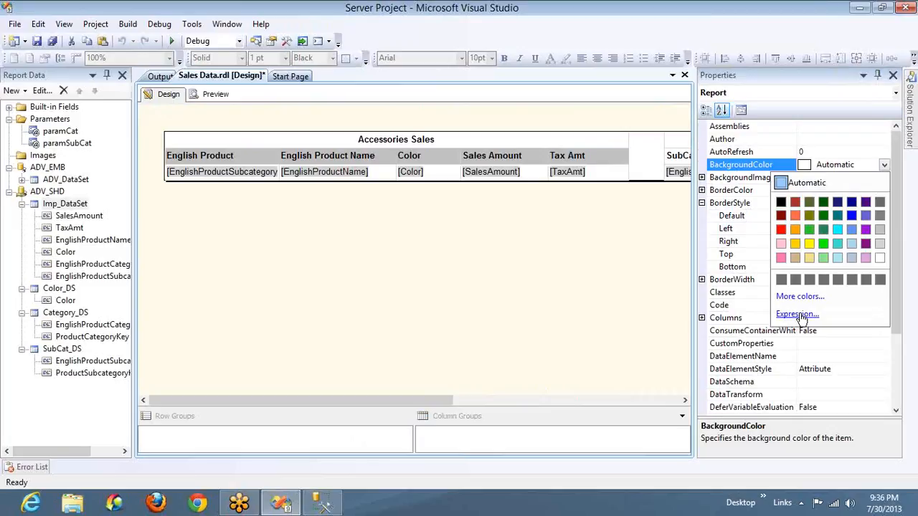
pyautogui.click(897, 383)
pyautogui.click(898, 387)
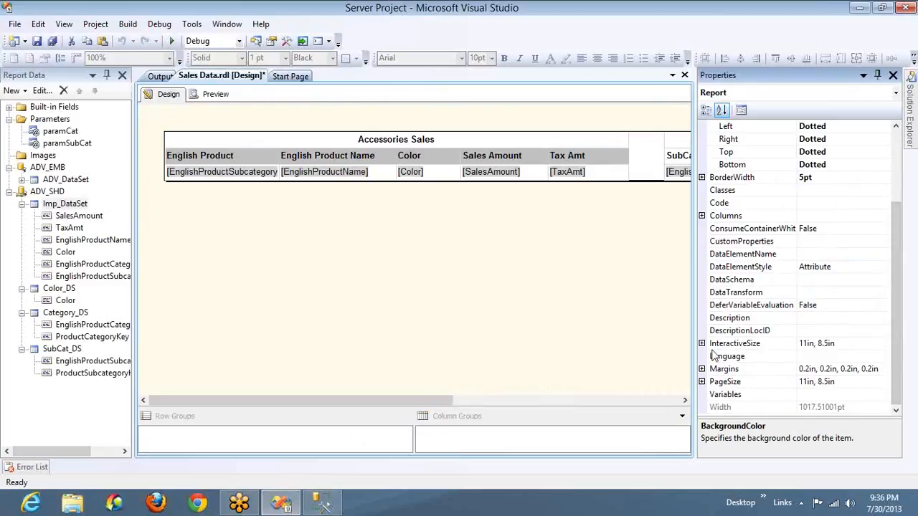
# Set the text color of the Sales Amount column header in the Accessories Sales table to Lime.
pyautogui.click(494, 155)
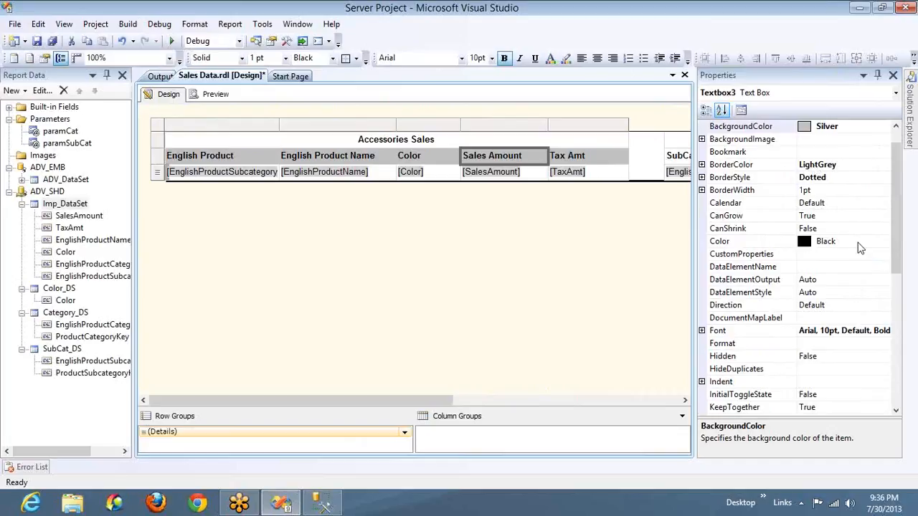
pyautogui.click(885, 241)
pyautogui.click(885, 242)
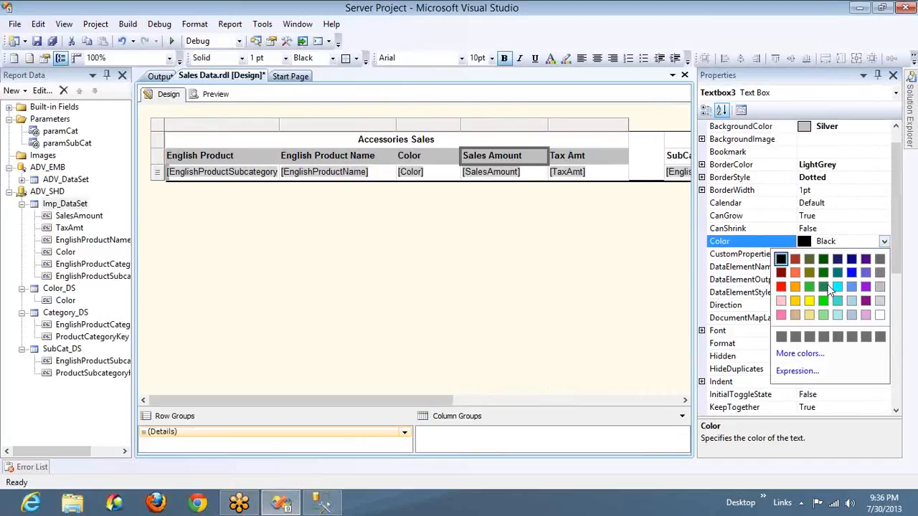
pyautogui.click(824, 301)
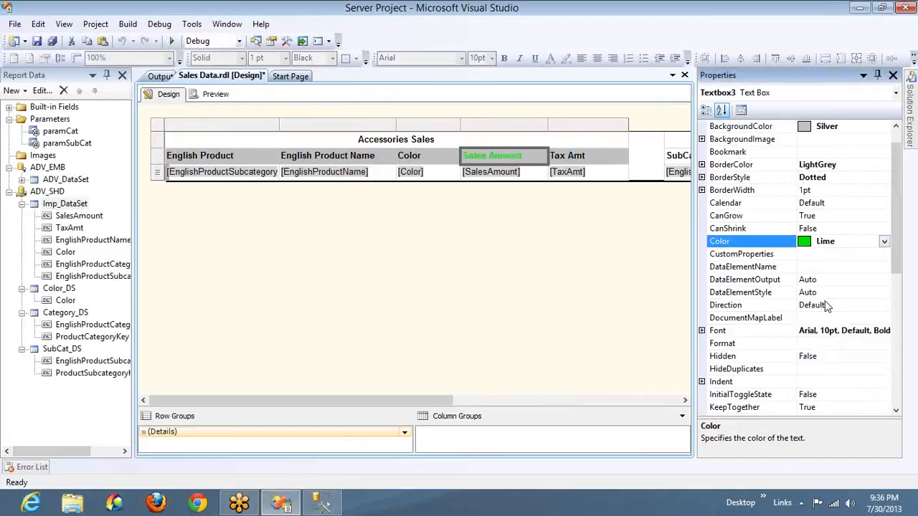
# Compare the options for the Sales Amount header's Color and CanGrow properties to see which one accepts an expression.
pyautogui.click(885, 243)
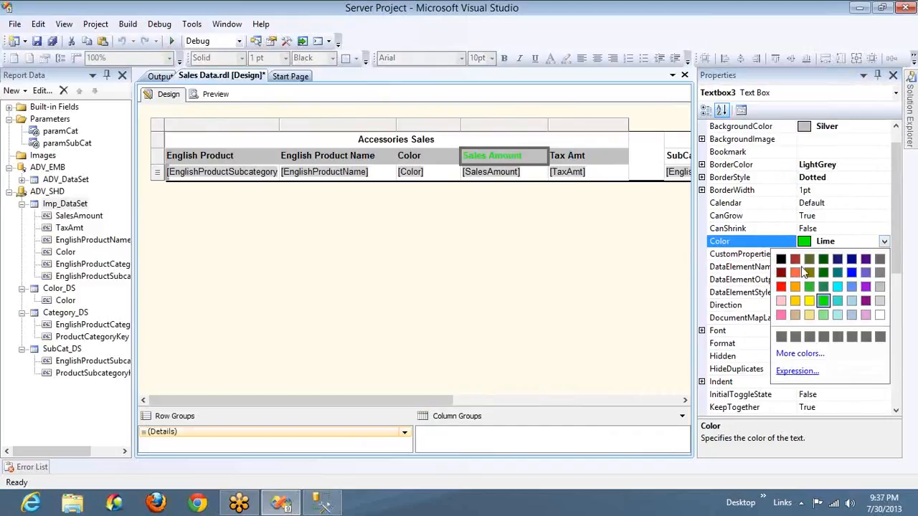
pyautogui.click(877, 208)
pyautogui.click(885, 216)
pyautogui.click(885, 216)
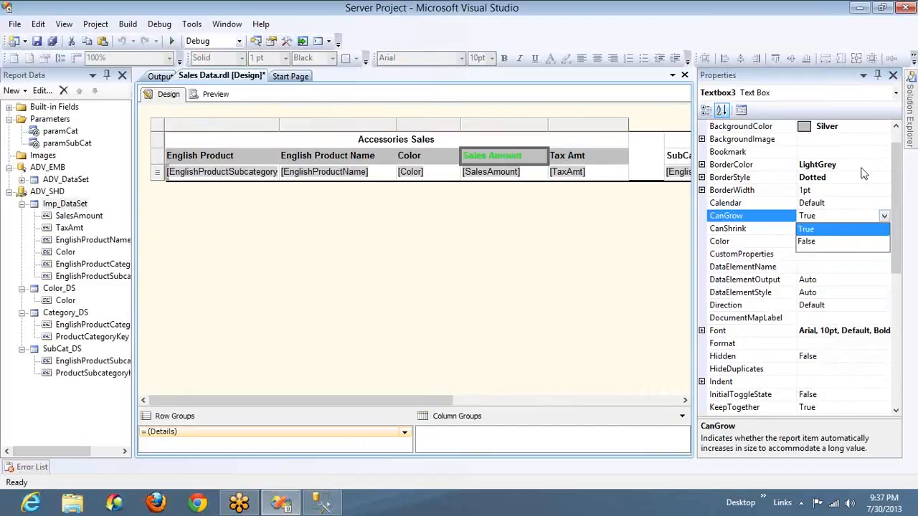
pyautogui.click(864, 173)
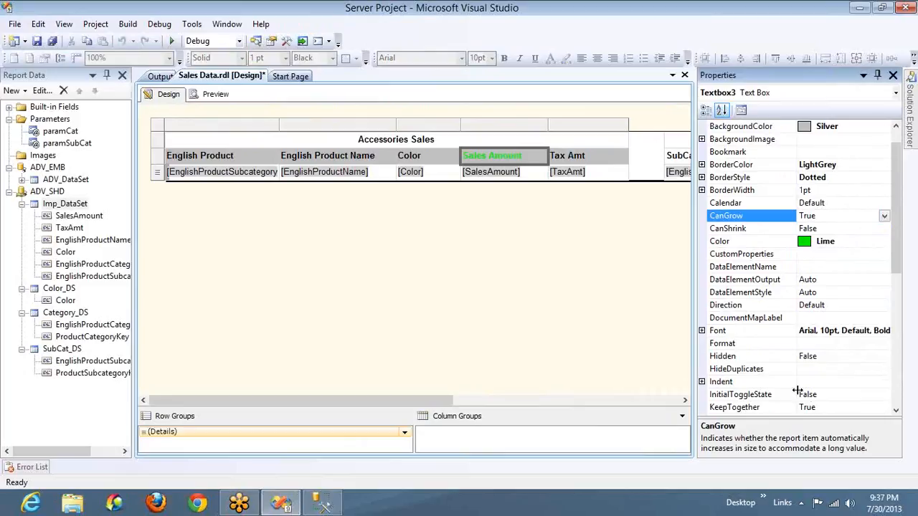
# Expand the Sales Amount header's font properties and check the expression option for its font size.
pyautogui.click(701, 331)
pyautogui.click(701, 331)
pyautogui.click(702, 330)
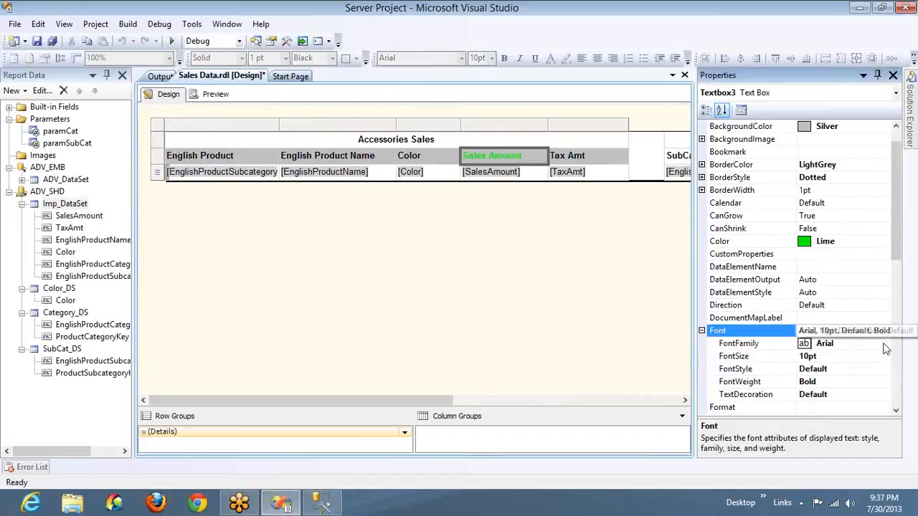
pyautogui.click(895, 359)
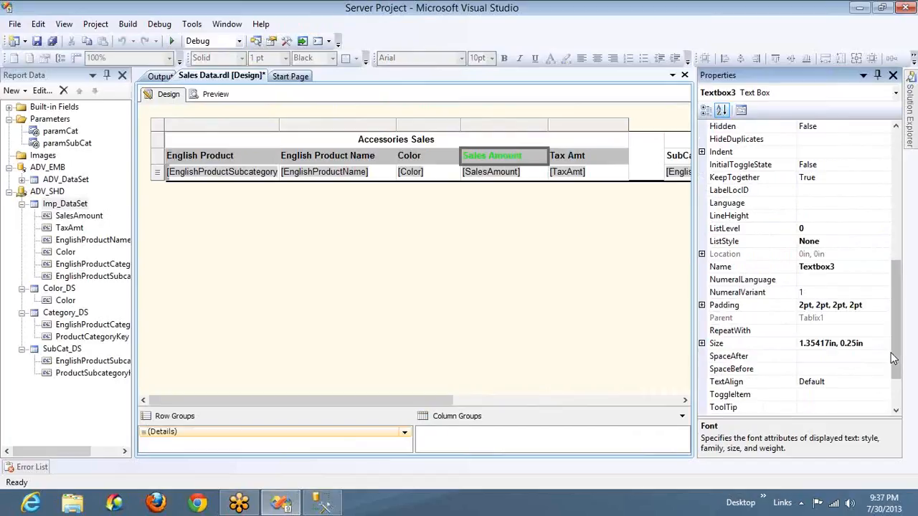
pyautogui.scroll(5, 891, 241)
pyautogui.click(885, 266)
pyautogui.click(885, 266)
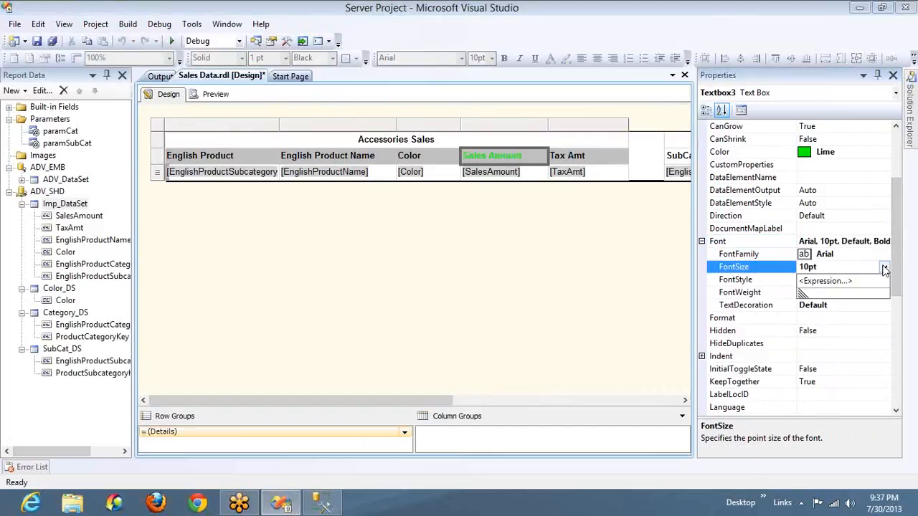
pyautogui.click(825, 280)
pyautogui.press('Escape')
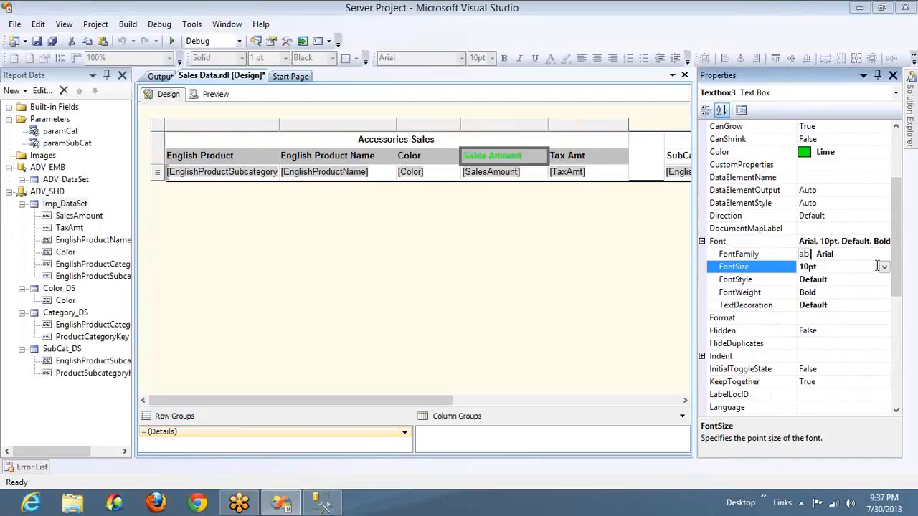
# Set the Sales Amount header's font size to 20pt.
pyautogui.click(804, 266)
pyautogui.press('BackSpace')
pyautogui.write('2')
pyautogui.press('Return')
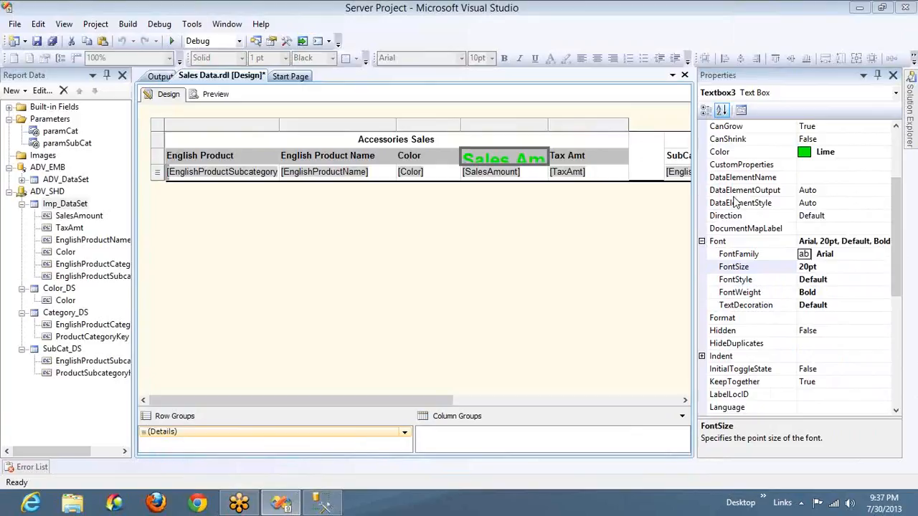
# Compare the font properties of the Color and Sales Amount headers and of the Color and EnglishProductName detail cells.
pyautogui.click(448, 156)
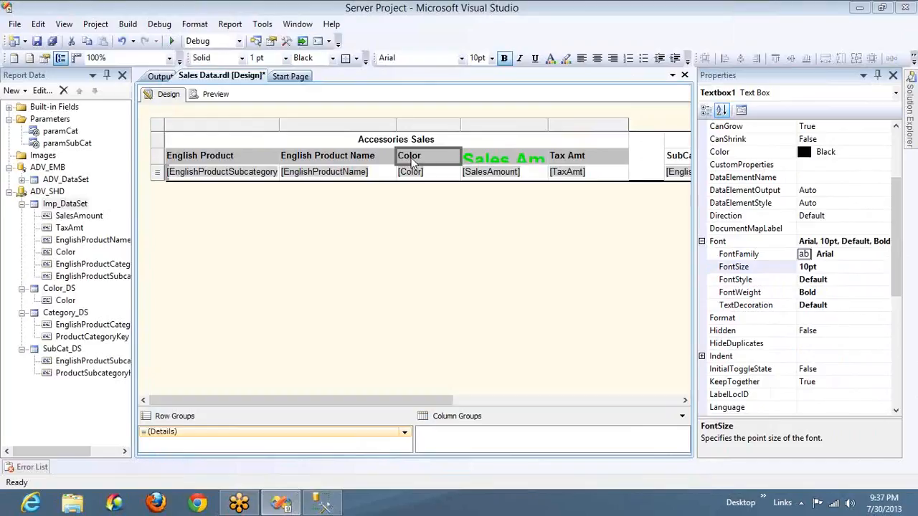
pyautogui.click(527, 153)
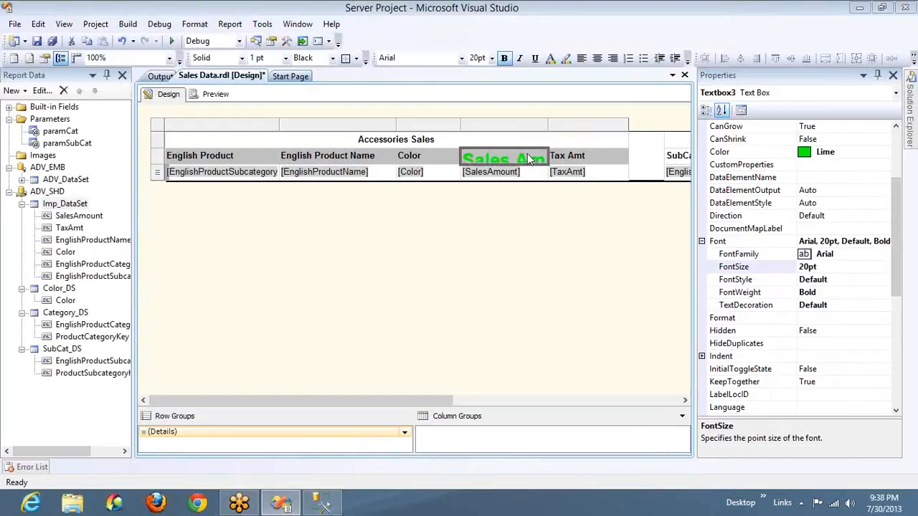
pyautogui.click(422, 160)
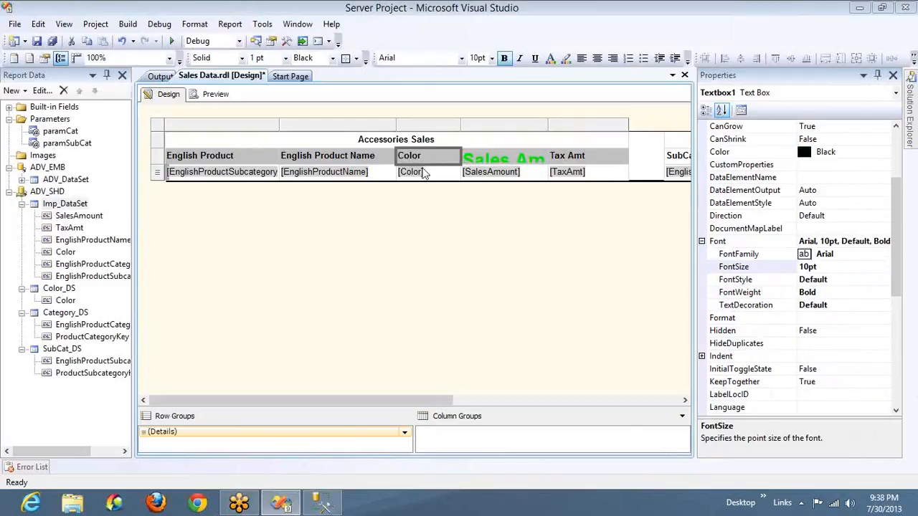
pyautogui.click(424, 174)
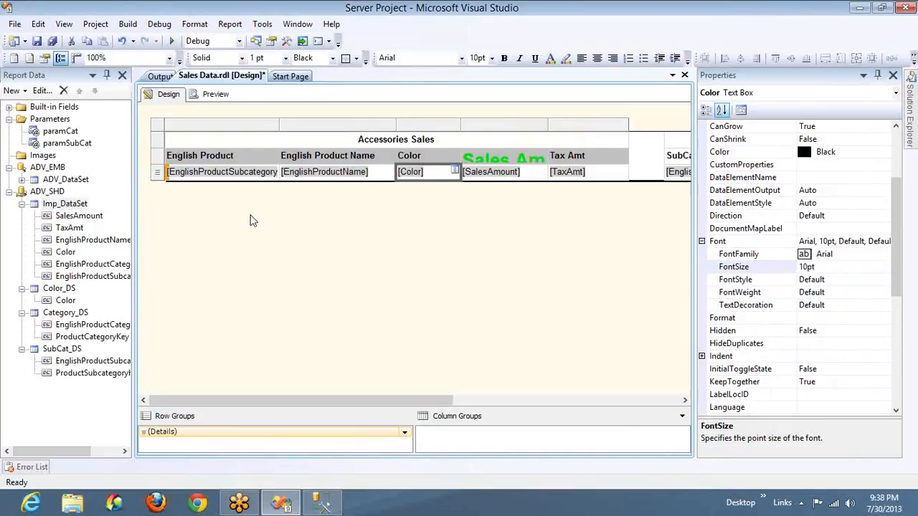
pyautogui.click(334, 176)
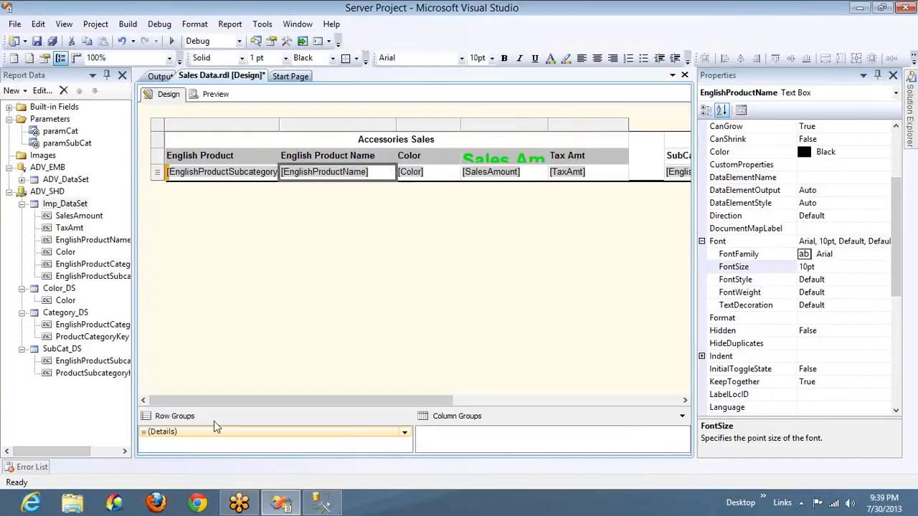
# Check the Details row group's grouping, page break, sorting and visibility settings for expression options, and discard the trial entries.
pyautogui.click(226, 439)
pyautogui.doubleClick(226, 440)
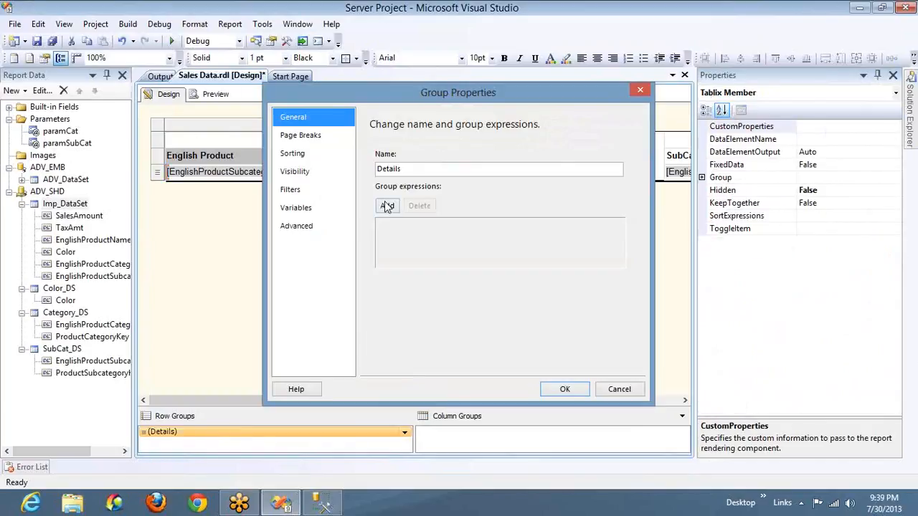
pyautogui.click(387, 206)
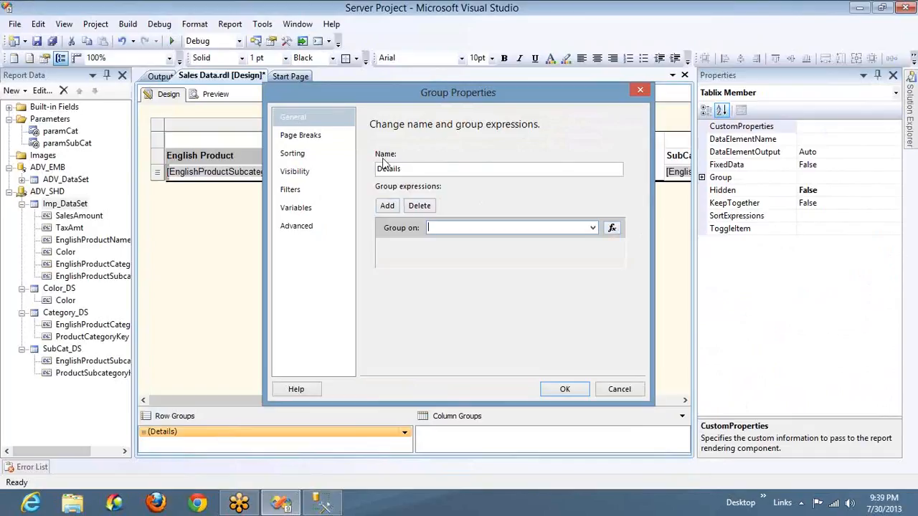
pyautogui.click(315, 140)
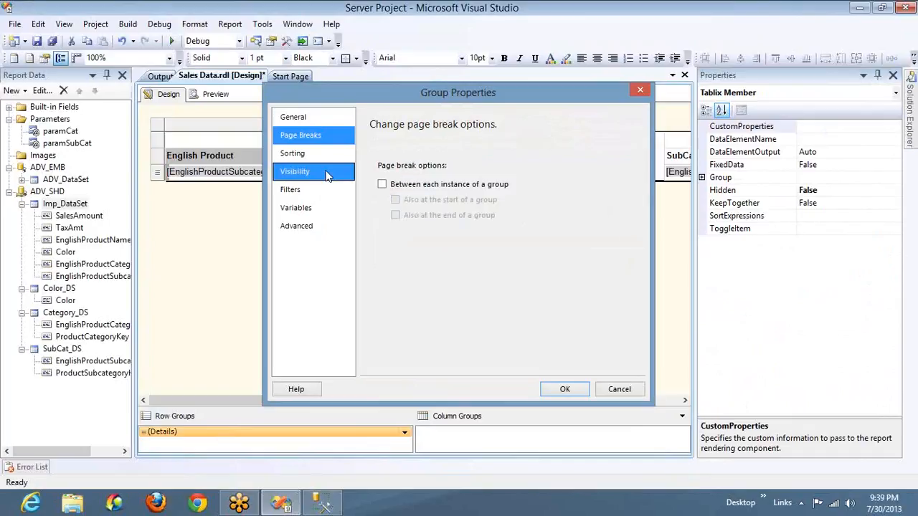
pyautogui.click(294, 153)
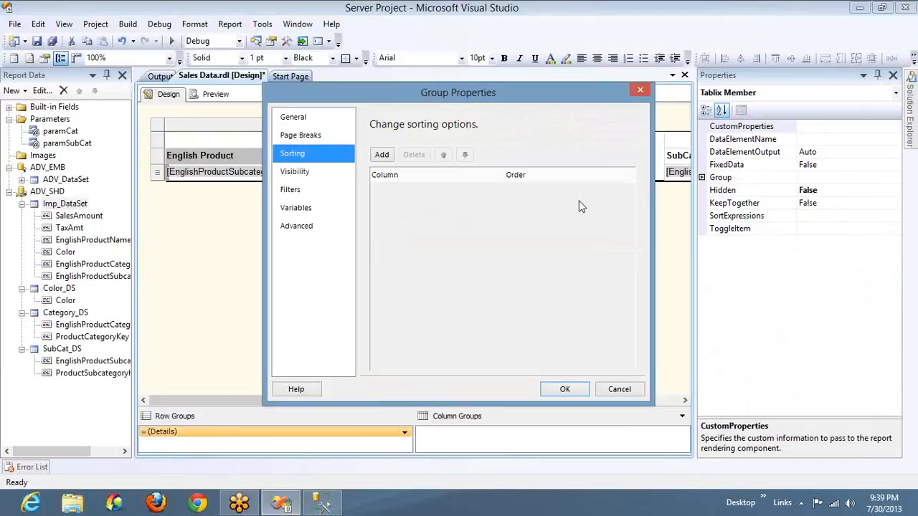
pyautogui.click(383, 155)
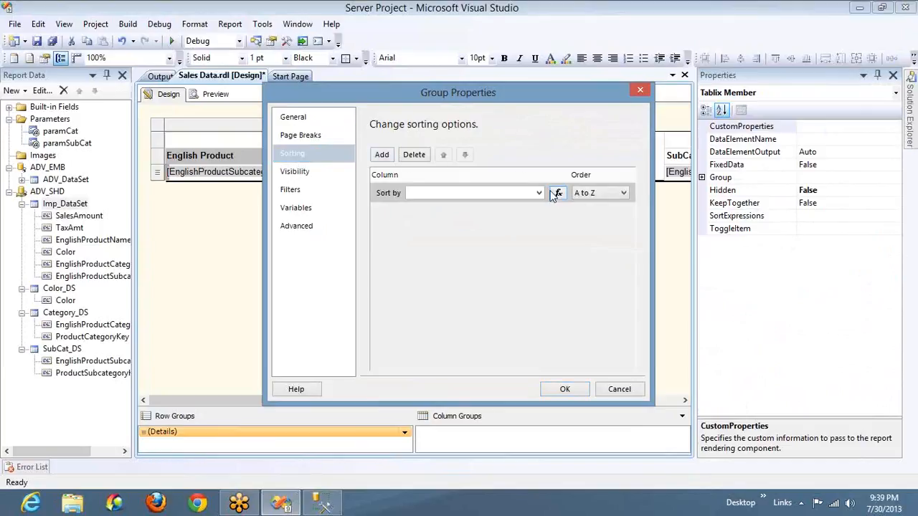
pyautogui.click(294, 172)
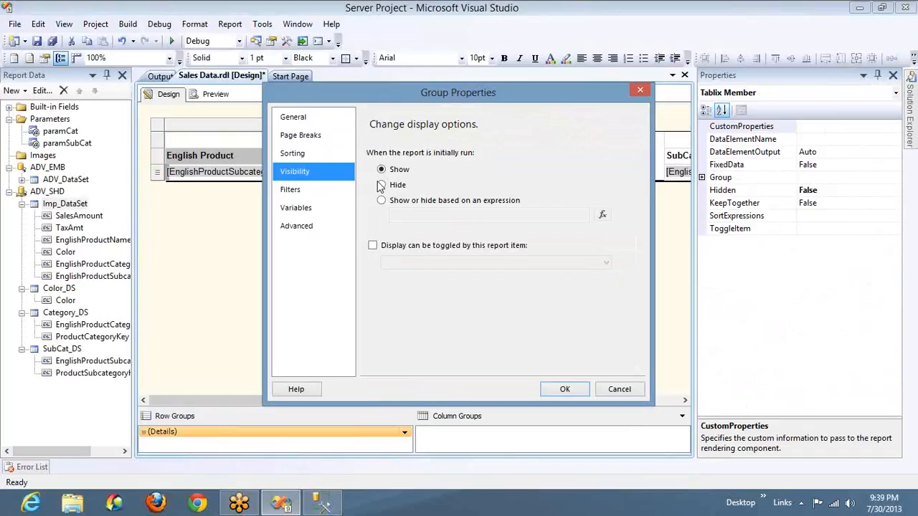
pyautogui.click(395, 203)
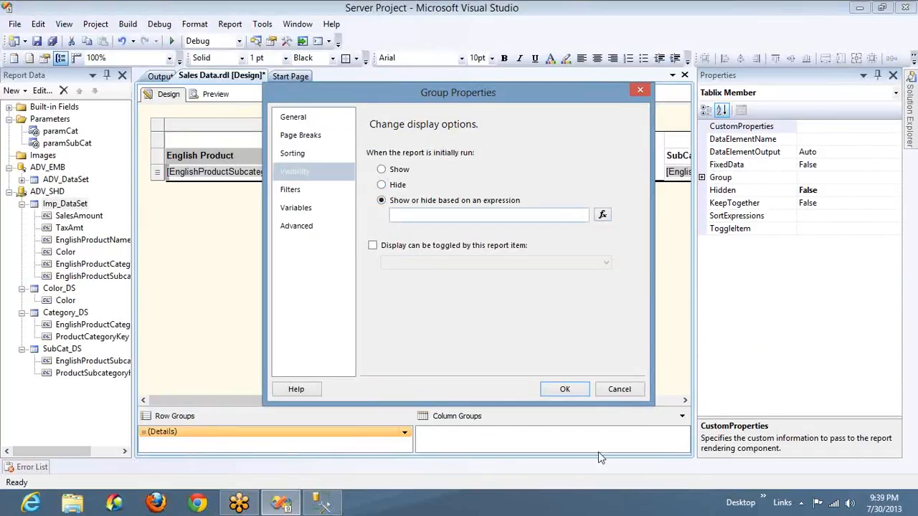
pyautogui.click(619, 393)
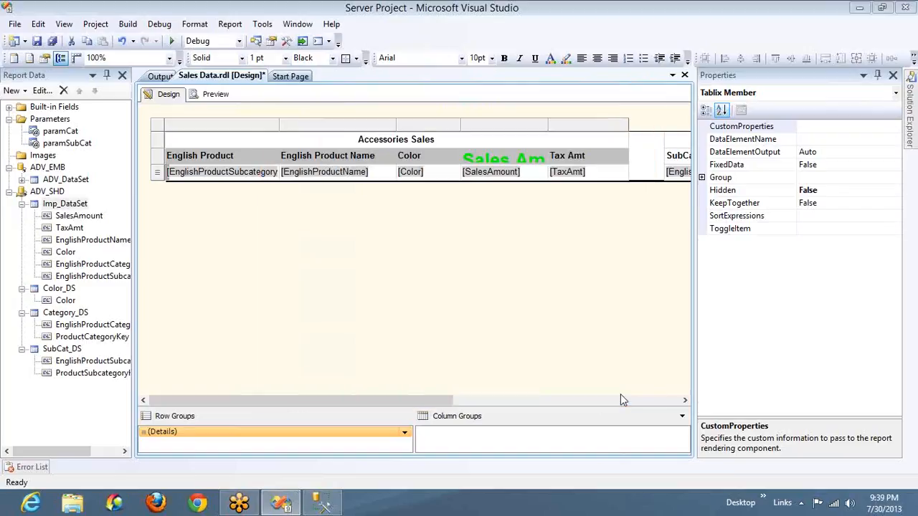